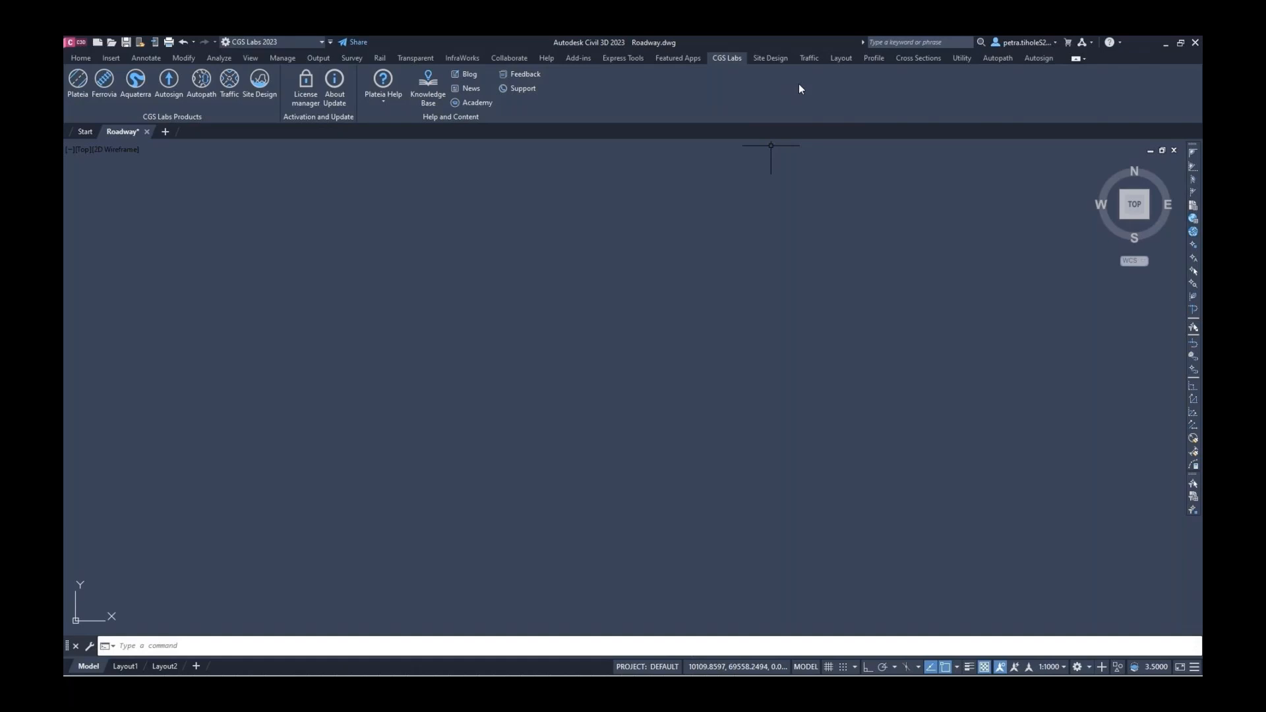
Load Terrain.xyz from Desktop > RoadwayProject as the points input file
{"action": "left_click", "coordinate": [832, 59]}
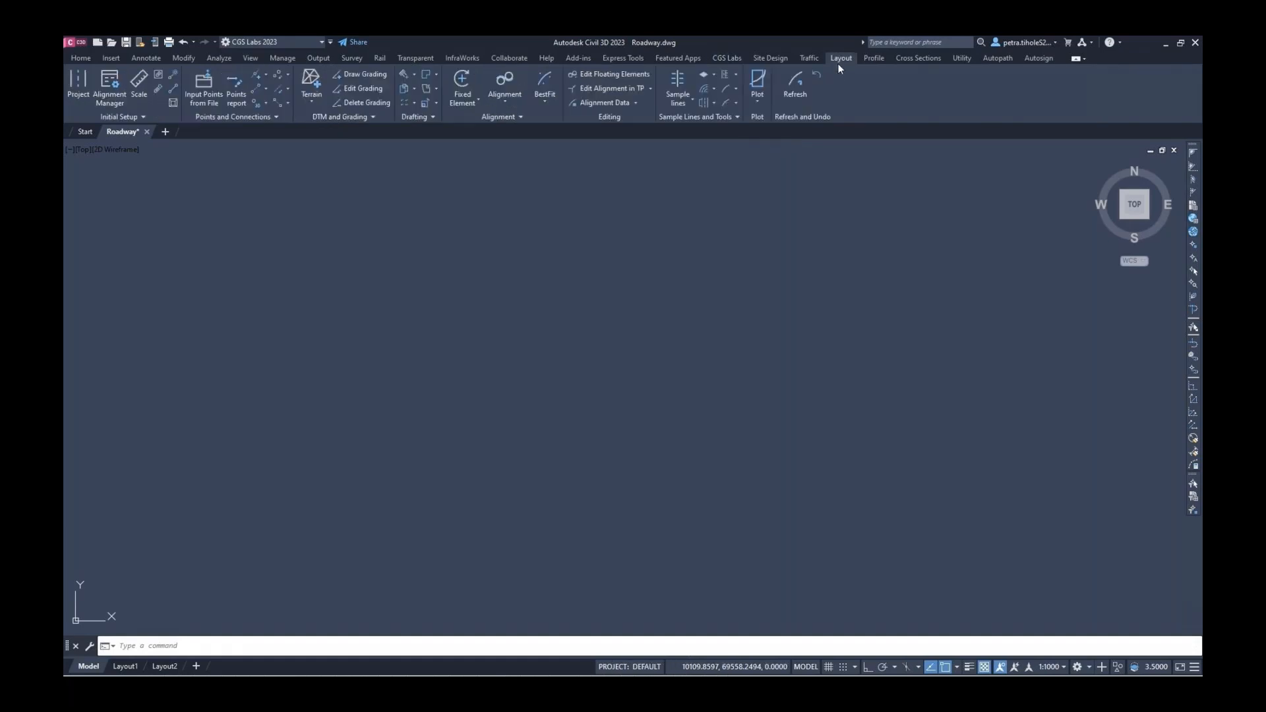
{"action": "left_click", "coordinate": [202, 92]}
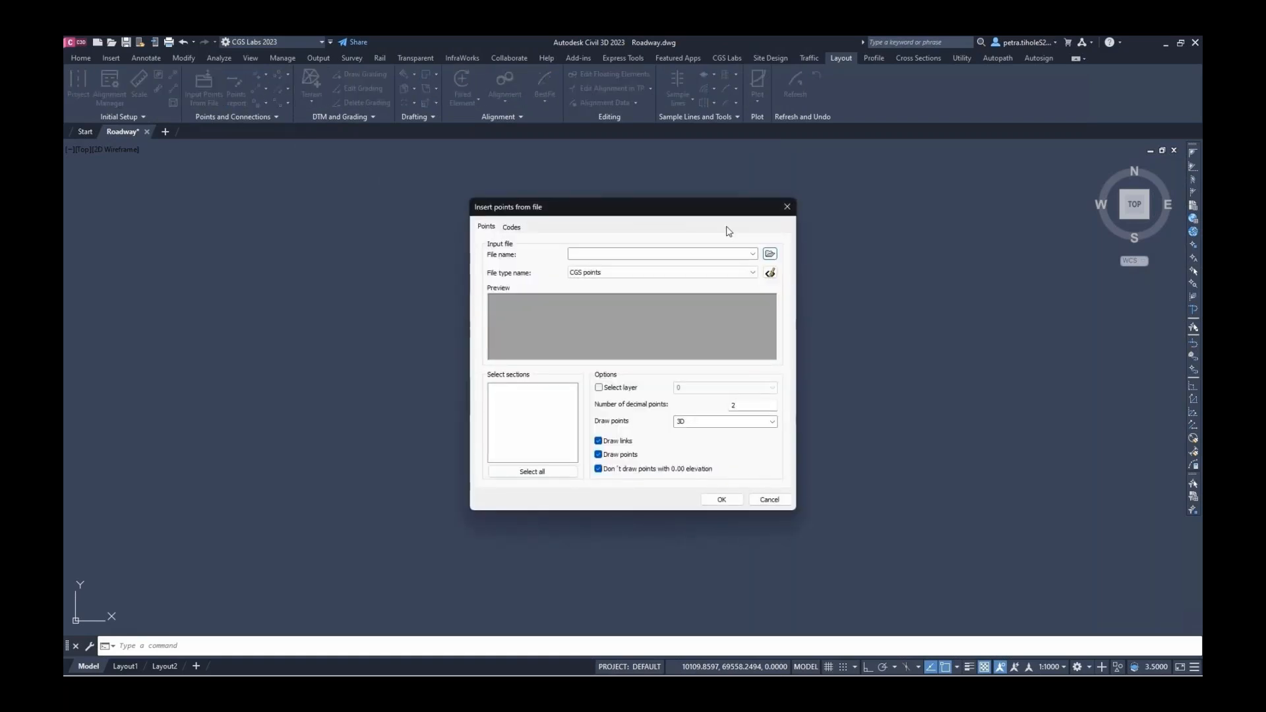
{"action": "left_click", "coordinate": [770, 254]}
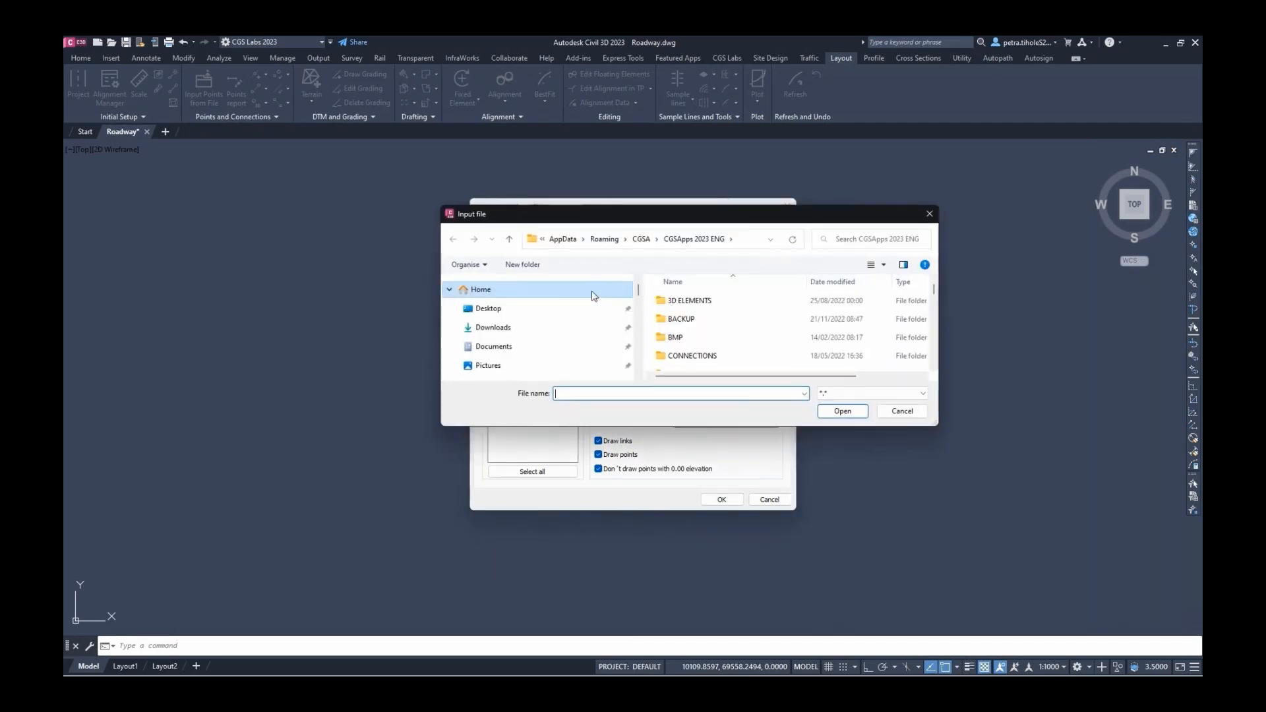
{"action": "left_click", "coordinate": [531, 310]}
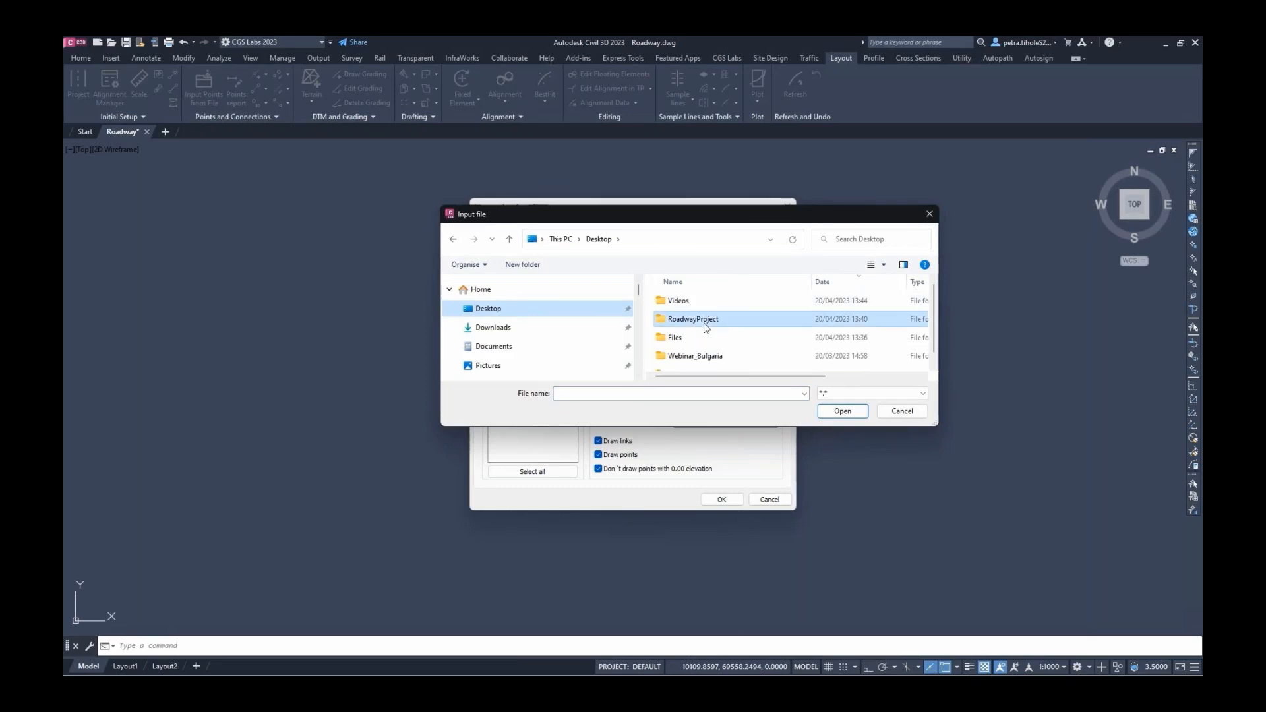
{"action": "double_click", "coordinate": [698, 319]}
{"action": "left_click", "coordinate": [686, 301]}
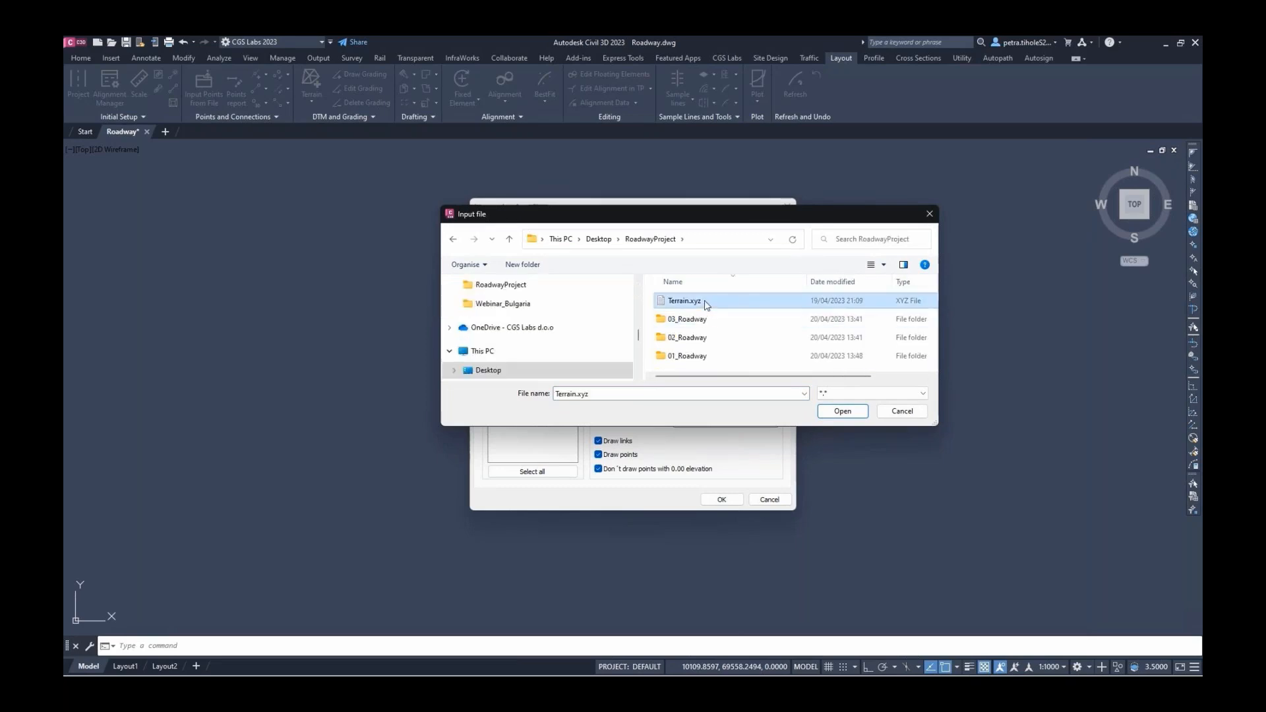
{"action": "left_click", "coordinate": [842, 411]}
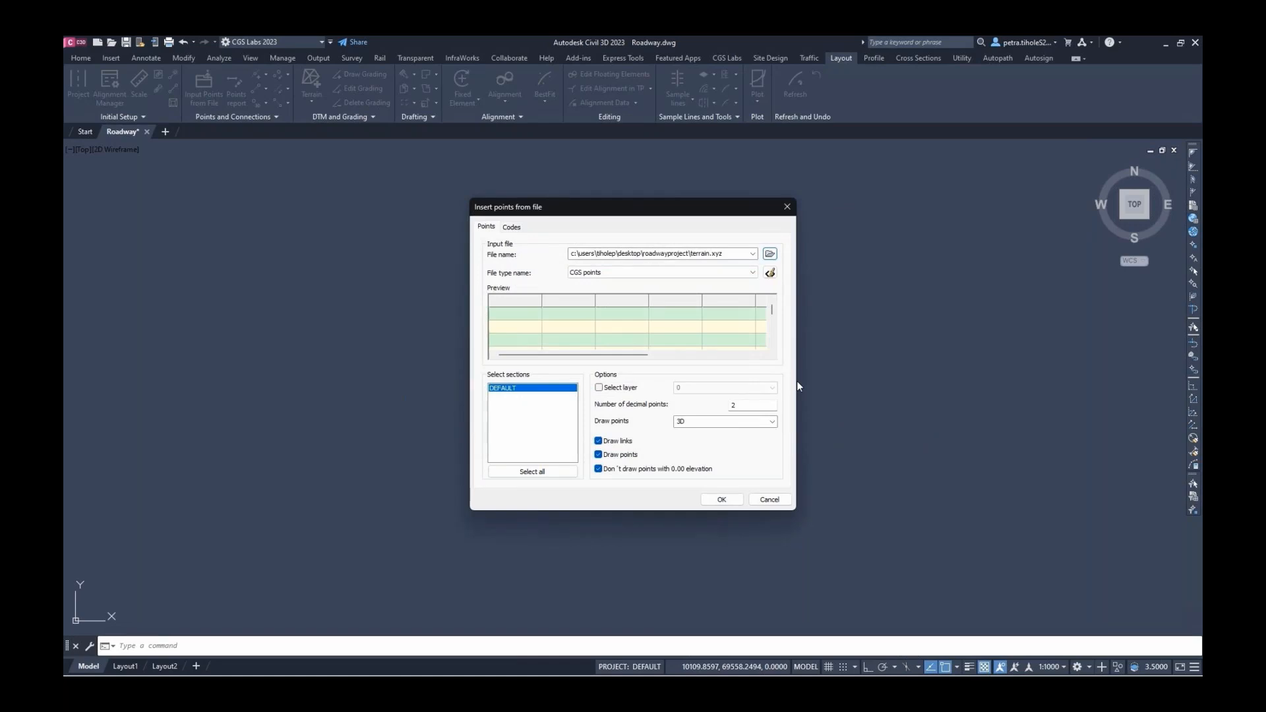
Add a new point file type named xyz_example with a Tab delimiter
{"action": "left_click", "coordinate": [770, 273]}
{"action": "left_click_drag", "start_coordinate": [920, 326], "coordinate": [573, 215]}
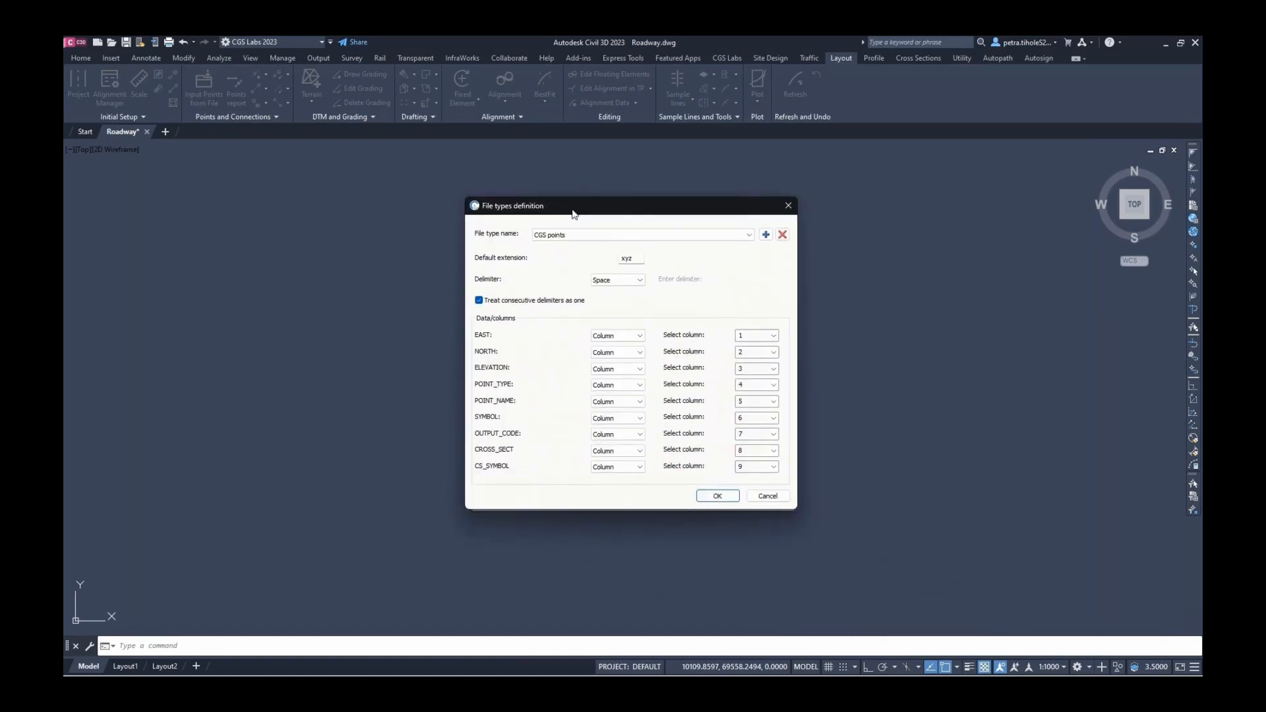
{"action": "left_click", "coordinate": [766, 235]}
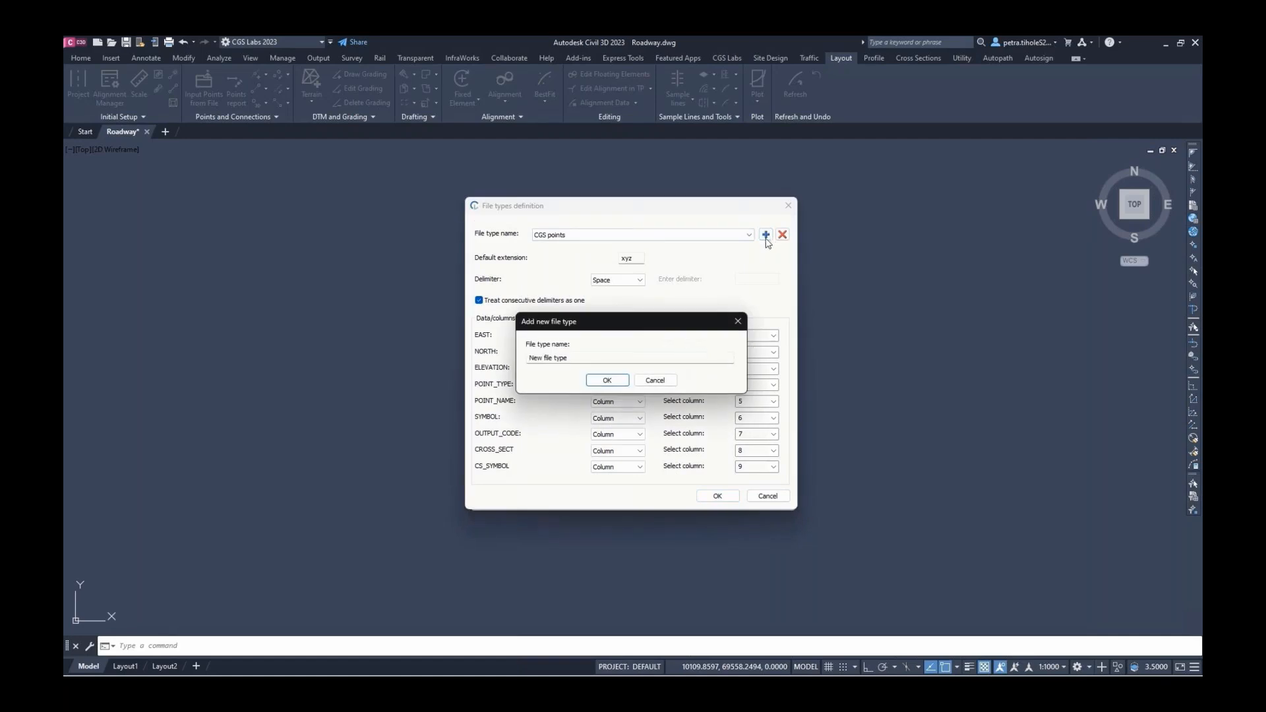
{"action": "left_click_drag", "start_coordinate": [616, 358], "coordinate": [518, 354]}
{"action": "type", "text": "xyz_example"}
{"action": "left_click", "coordinate": [614, 381]}
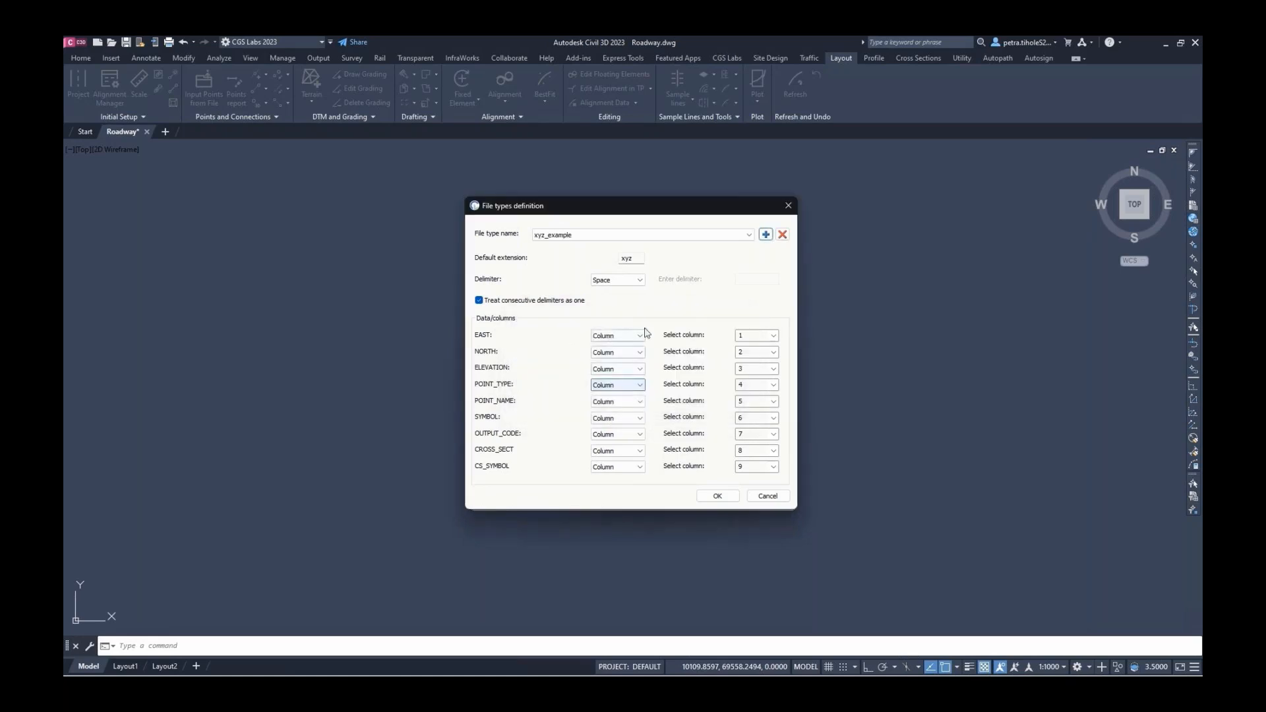
{"action": "left_click", "coordinate": [643, 285]}
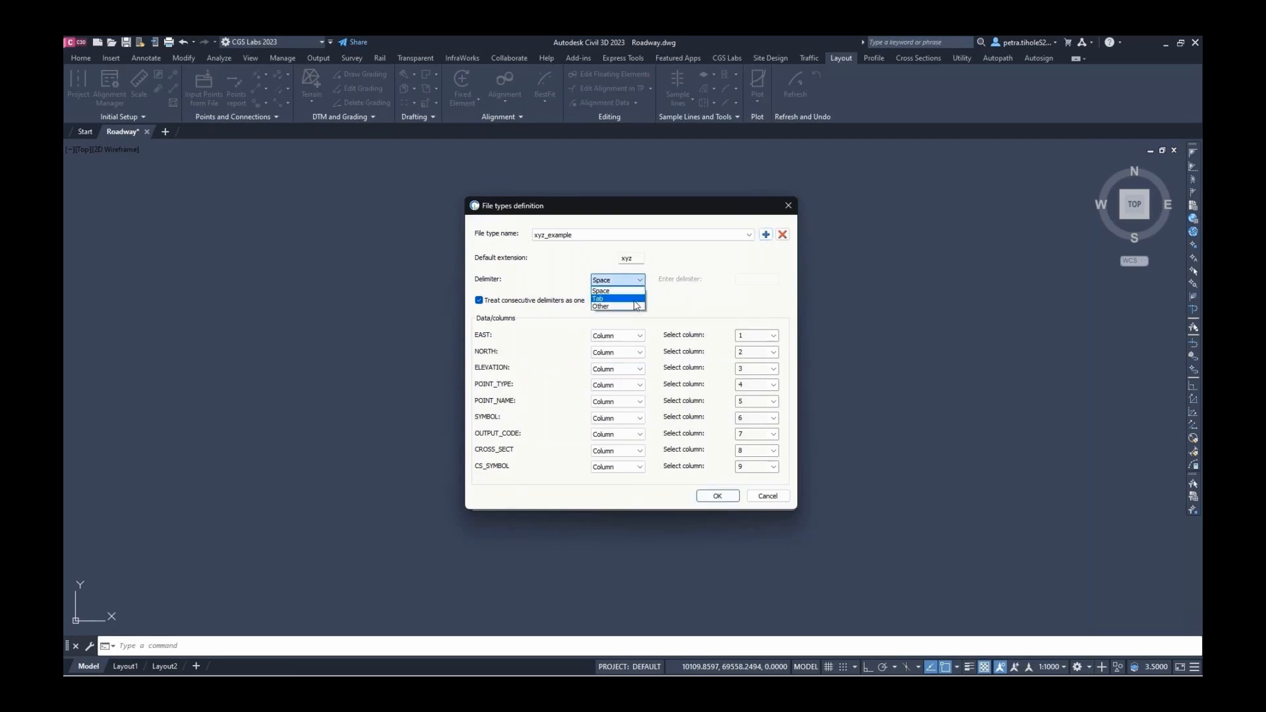
{"action": "left_click", "coordinate": [635, 300]}
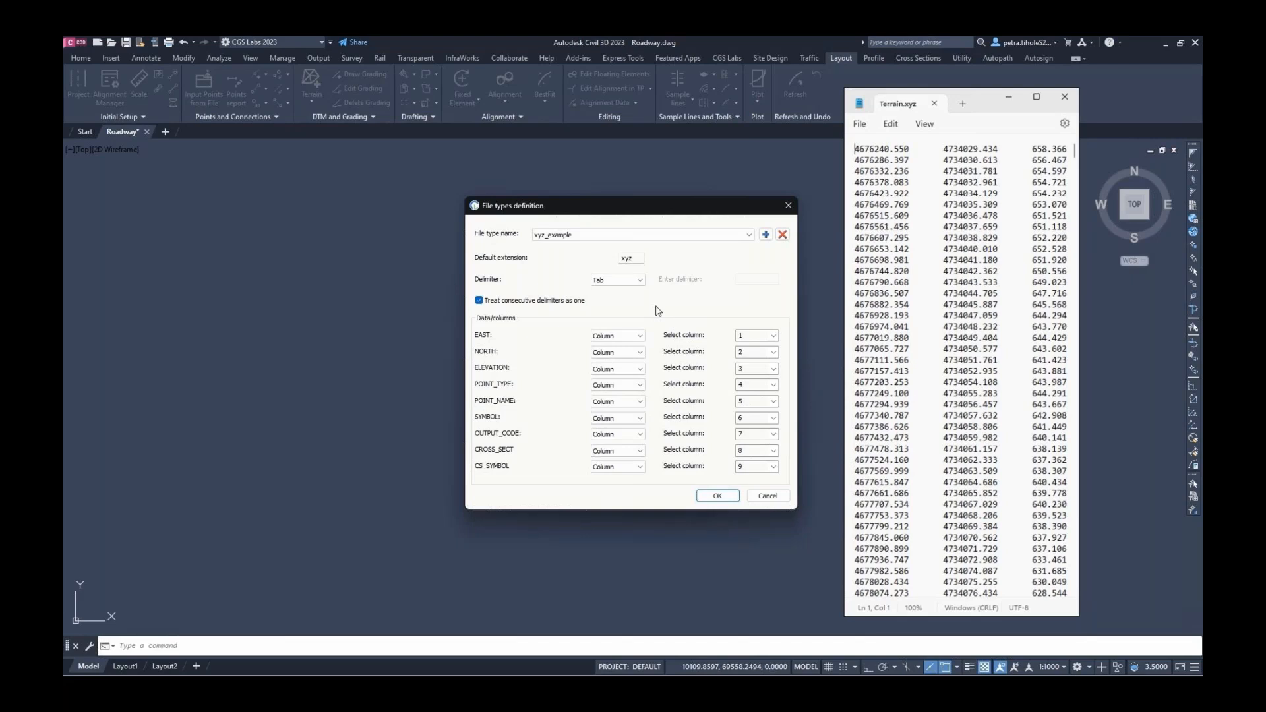
Map EAST, NORTH and ELEVATION to columns 1, 2 and 3
{"action": "left_click", "coordinate": [773, 336]}
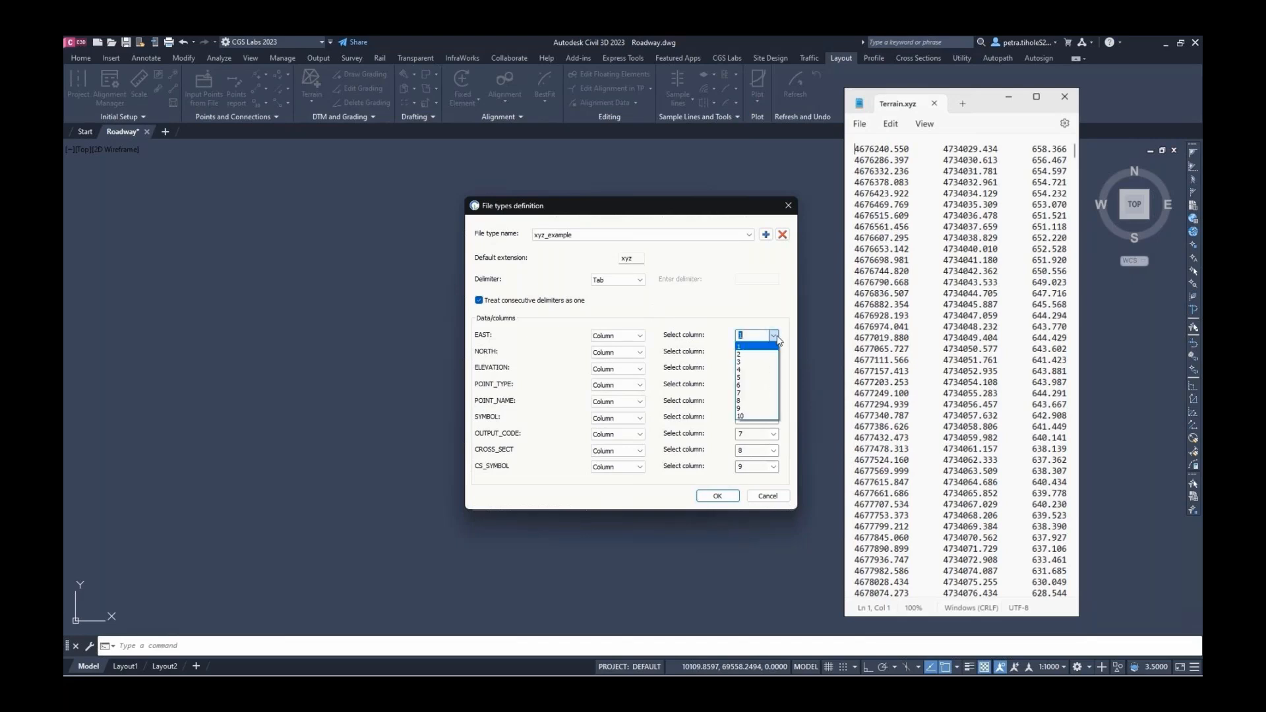
{"action": "left_click", "coordinate": [771, 346]}
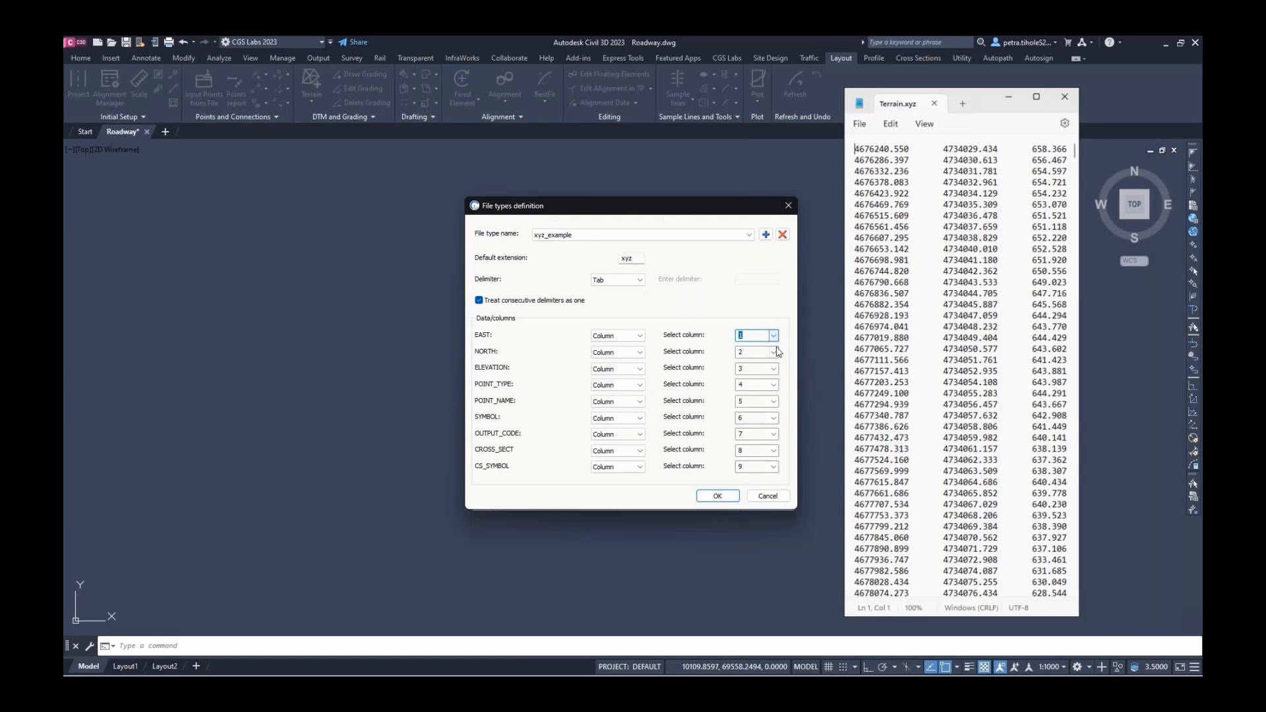
{"action": "left_click", "coordinate": [774, 352]}
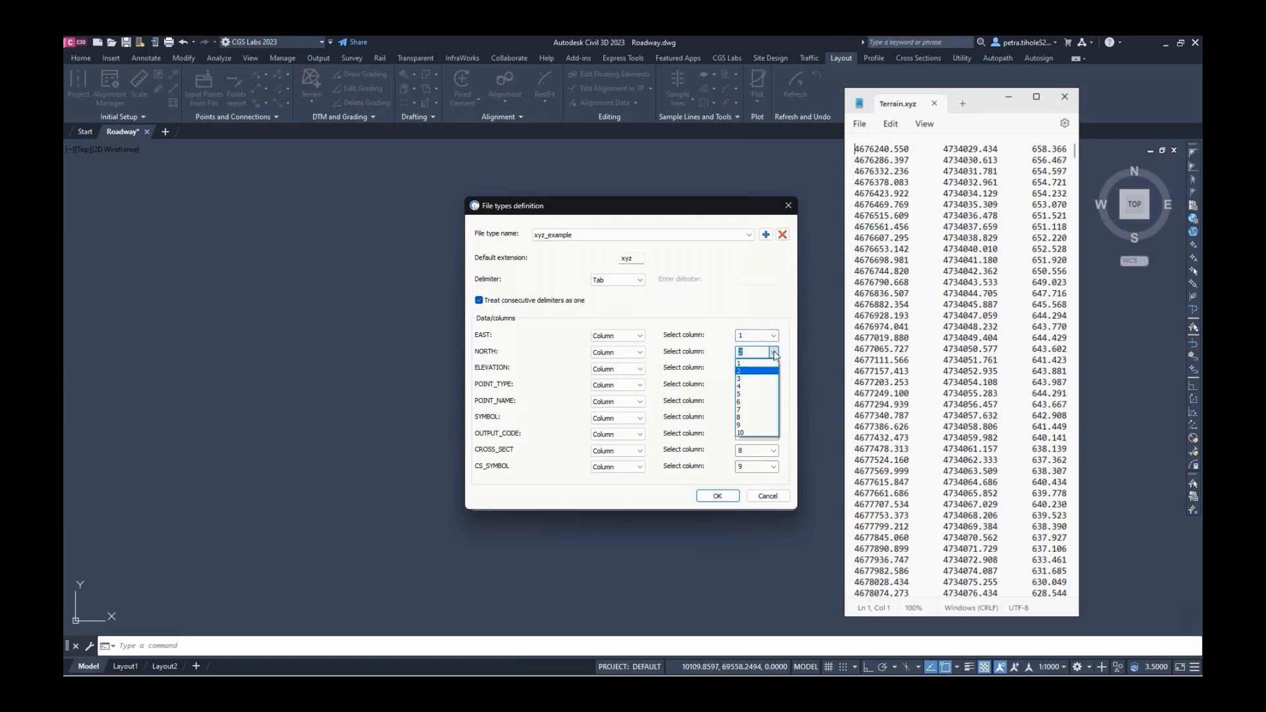
{"action": "left_click", "coordinate": [771, 370]}
{"action": "left_click", "coordinate": [775, 369]}
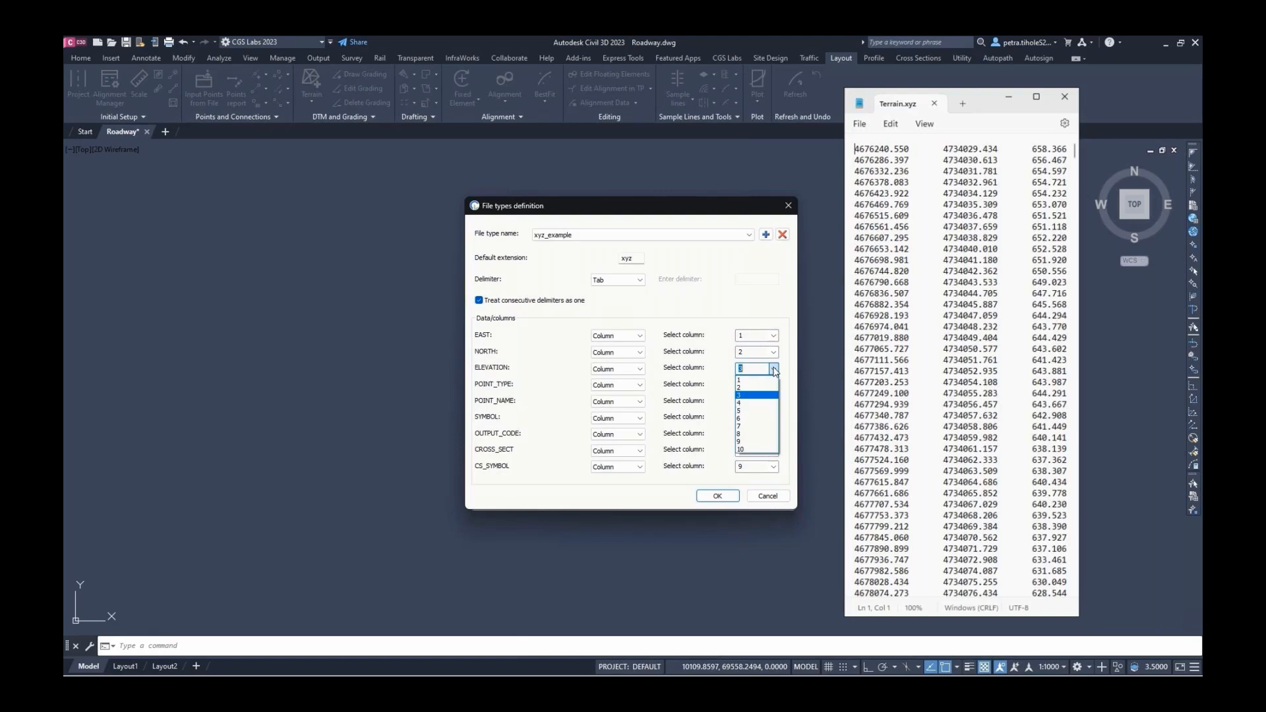
{"action": "left_click", "coordinate": [774, 371]}
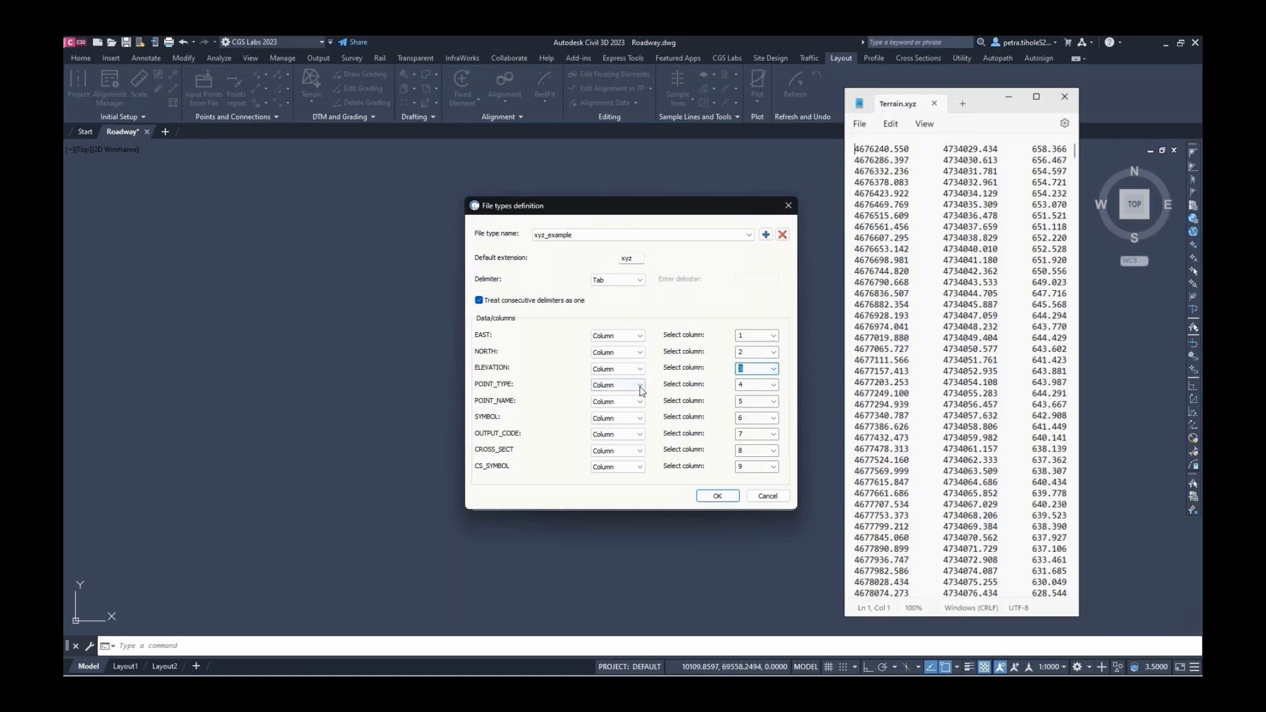
Set POINT_TYPE to constant PK_DP and POINT_NAME to a counter starting at 1
{"action": "left_click", "coordinate": [618, 384]}
{"action": "left_click", "coordinate": [633, 403]}
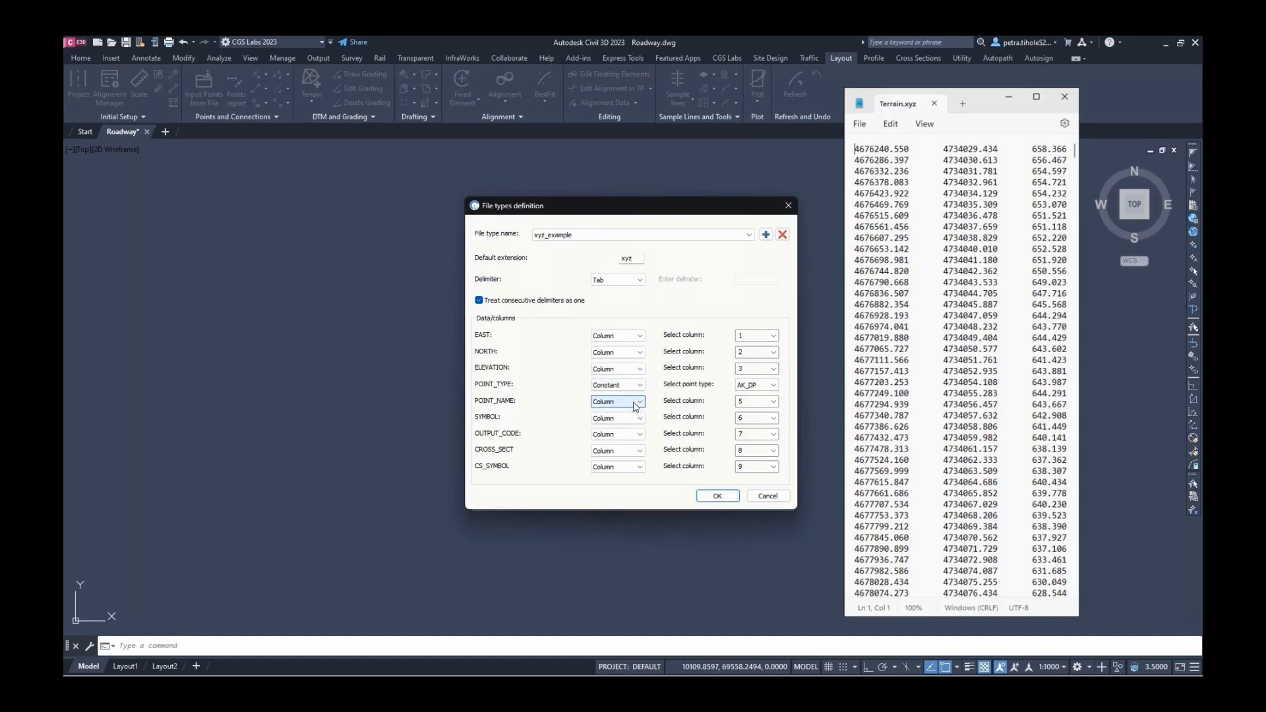
{"action": "left_click", "coordinate": [774, 386]}
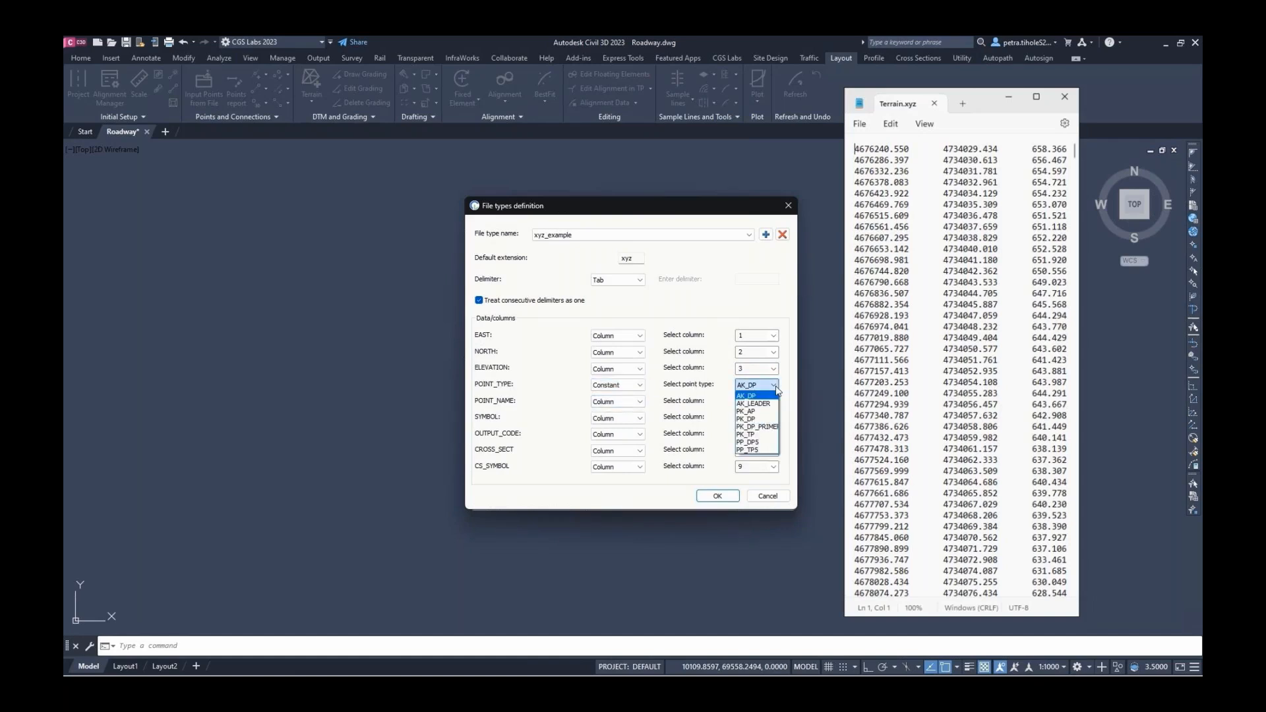
{"action": "left_click", "coordinate": [764, 419]}
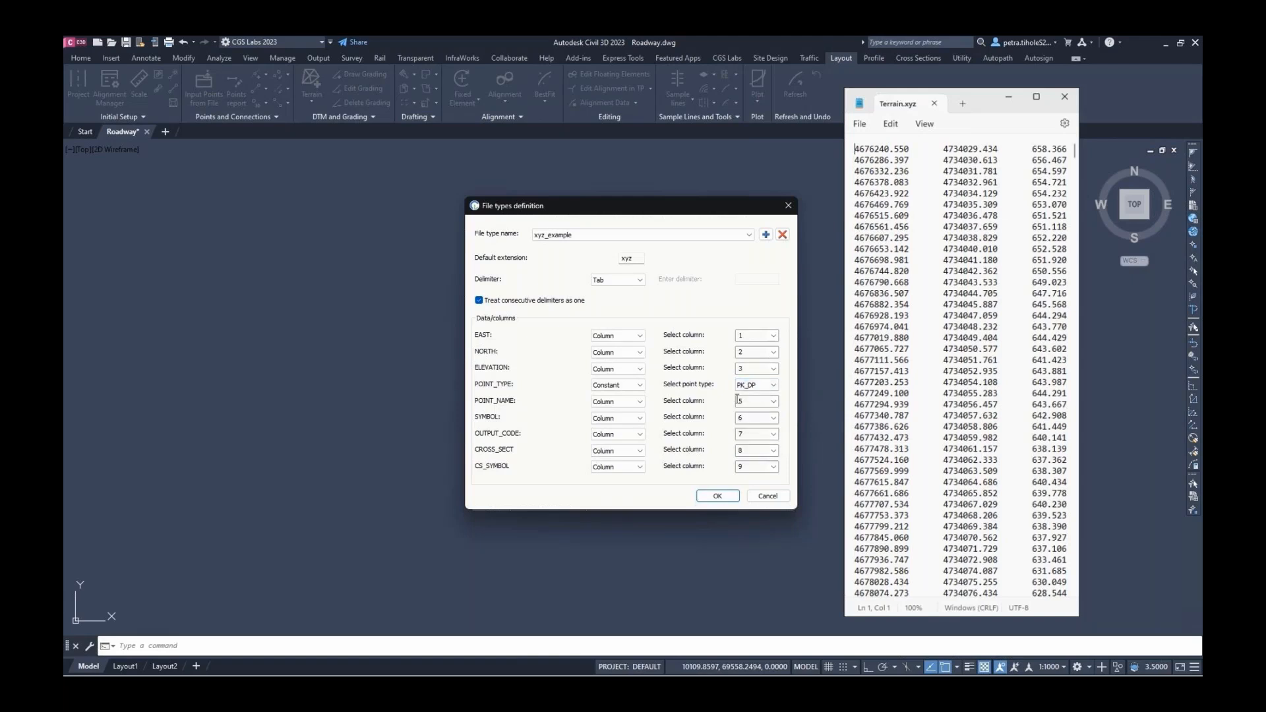
{"action": "left_click", "coordinate": [638, 404]}
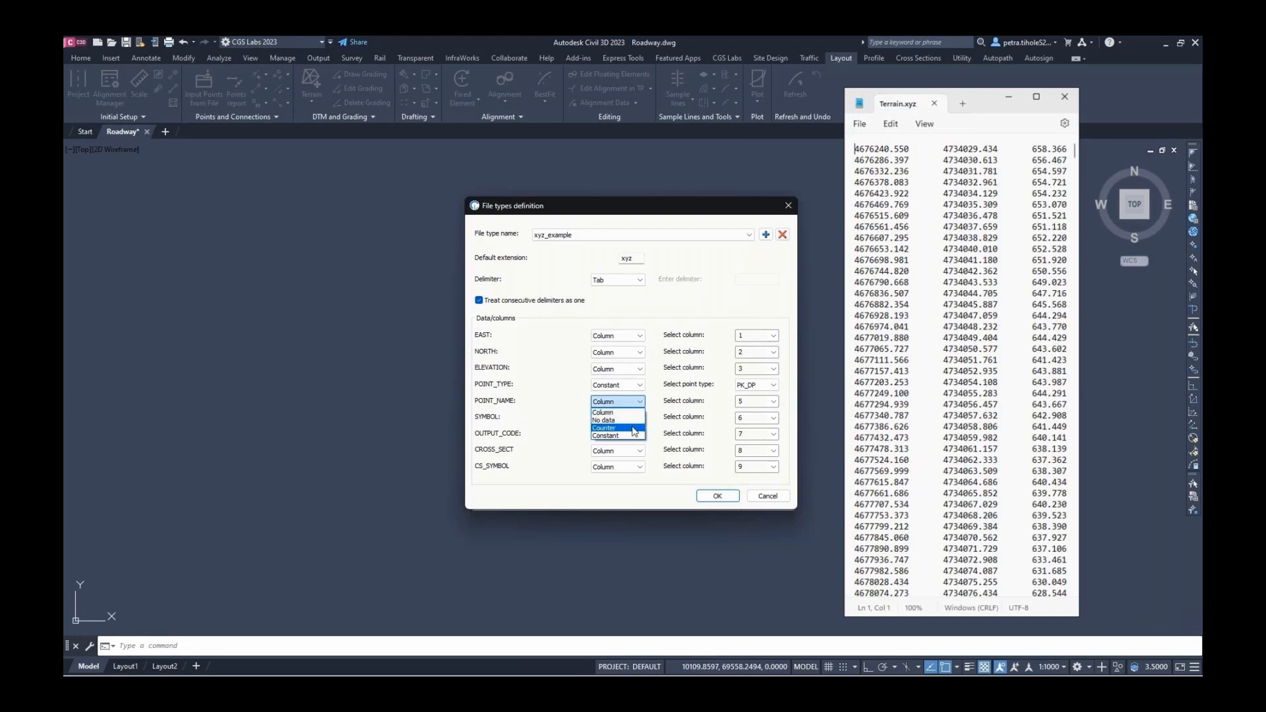
{"action": "left_click", "coordinate": [604, 428]}
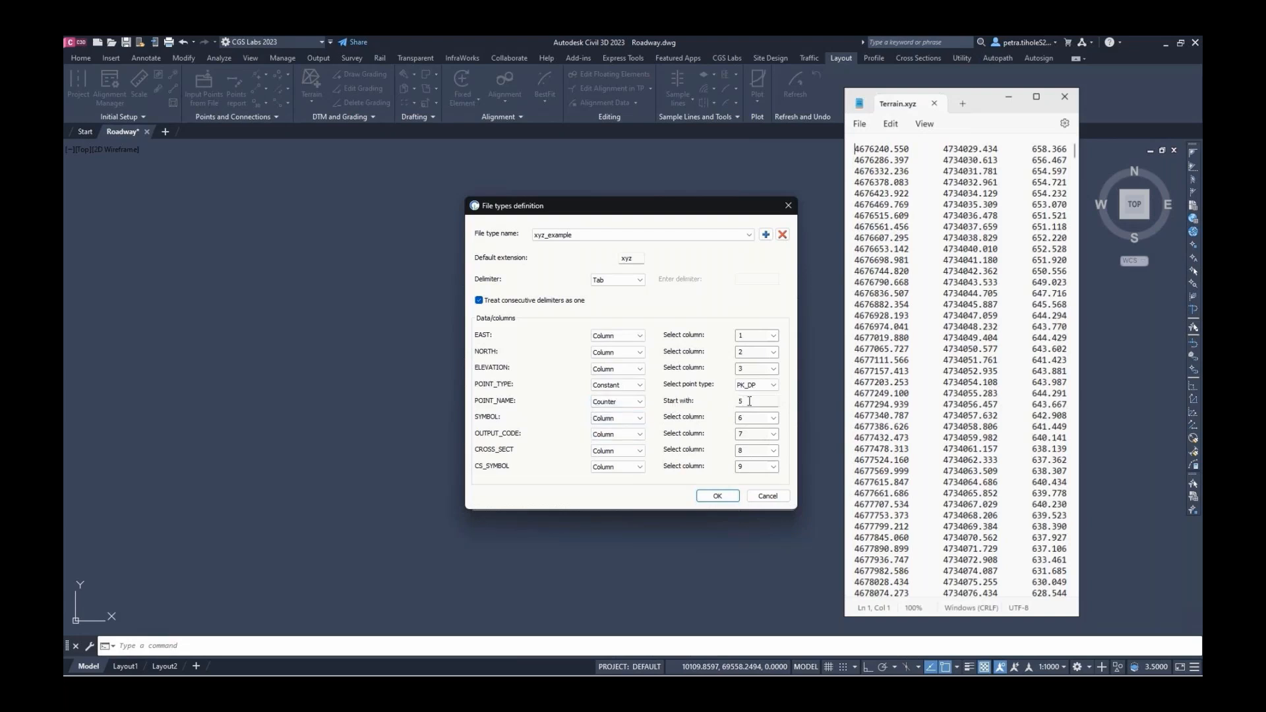
{"action": "key", "text": "Tab"}
Set SYMBOL, OUTPUT_CODE, CROSS_SECT and CS_SYMBOL to No data and save the file type
{"action": "left_click", "coordinate": [620, 419]}
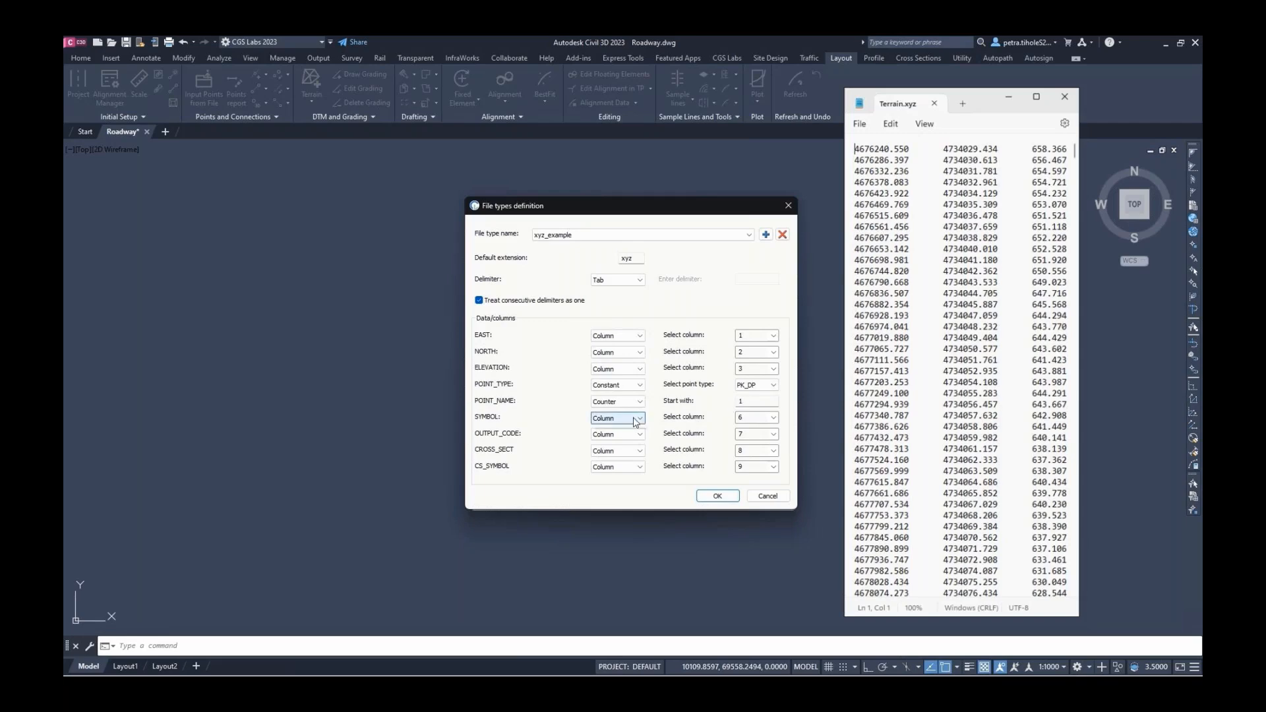
{"action": "left_click", "coordinate": [627, 437]}
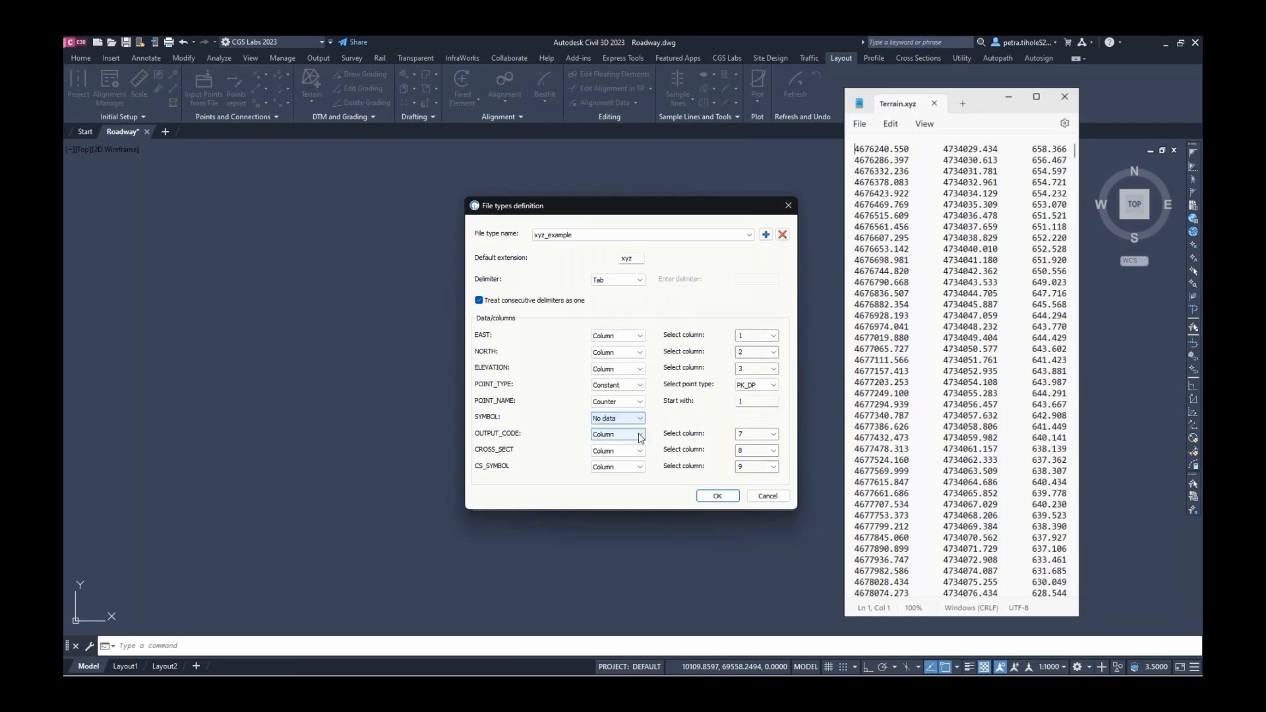
{"action": "left_click", "coordinate": [644, 436]}
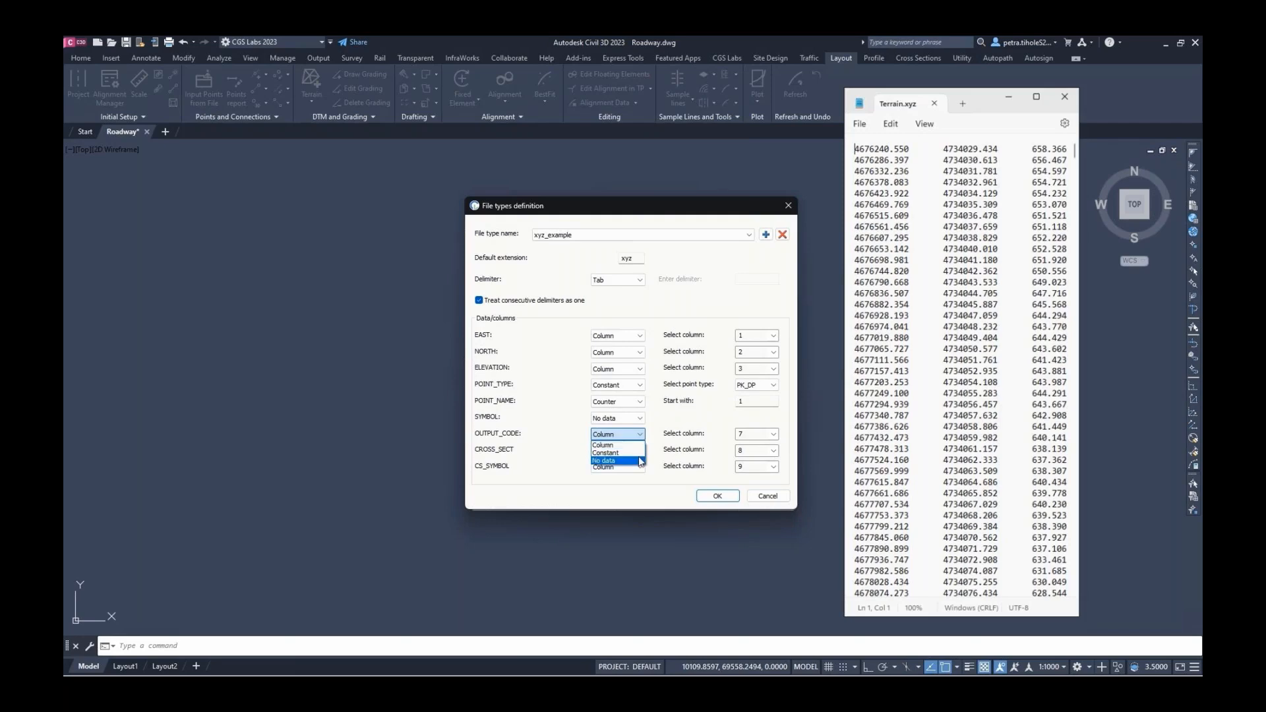
{"action": "left_click", "coordinate": [637, 453]}
{"action": "left_click", "coordinate": [645, 452]}
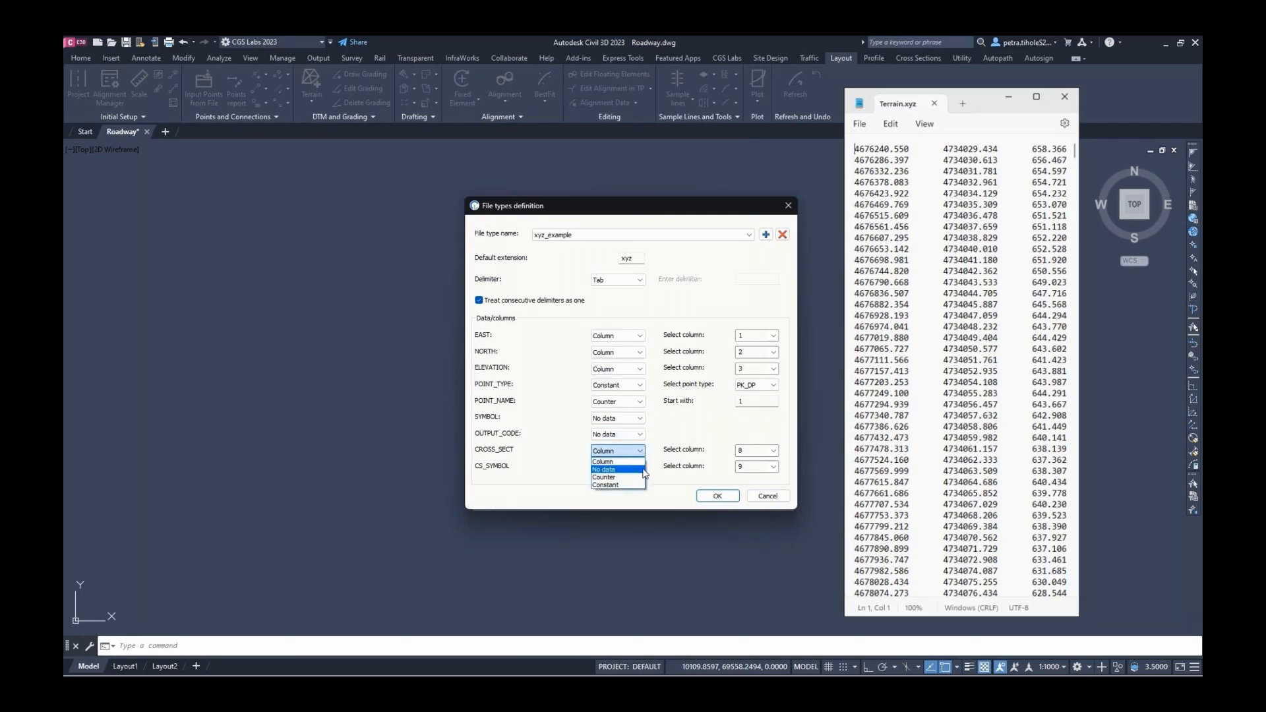
{"action": "left_click", "coordinate": [643, 470]}
{"action": "left_click", "coordinate": [639, 467]}
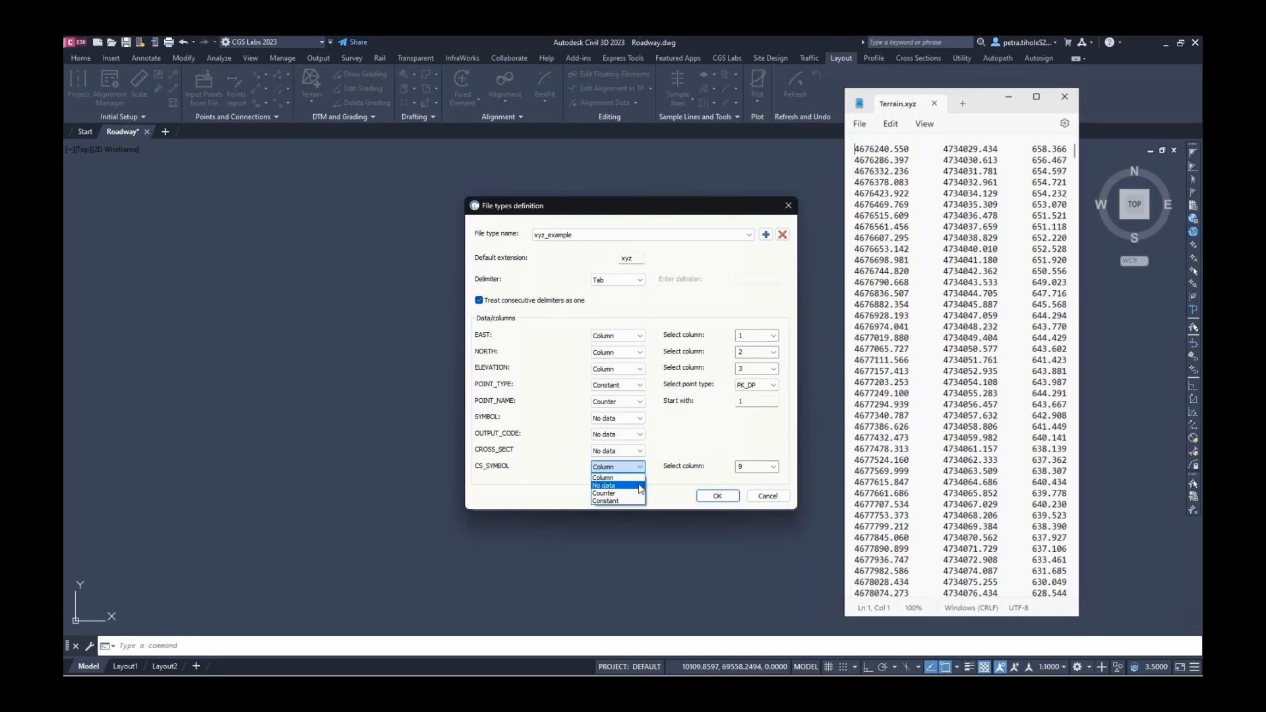
{"action": "left_click", "coordinate": [640, 486]}
{"action": "left_click", "coordinate": [714, 496]}
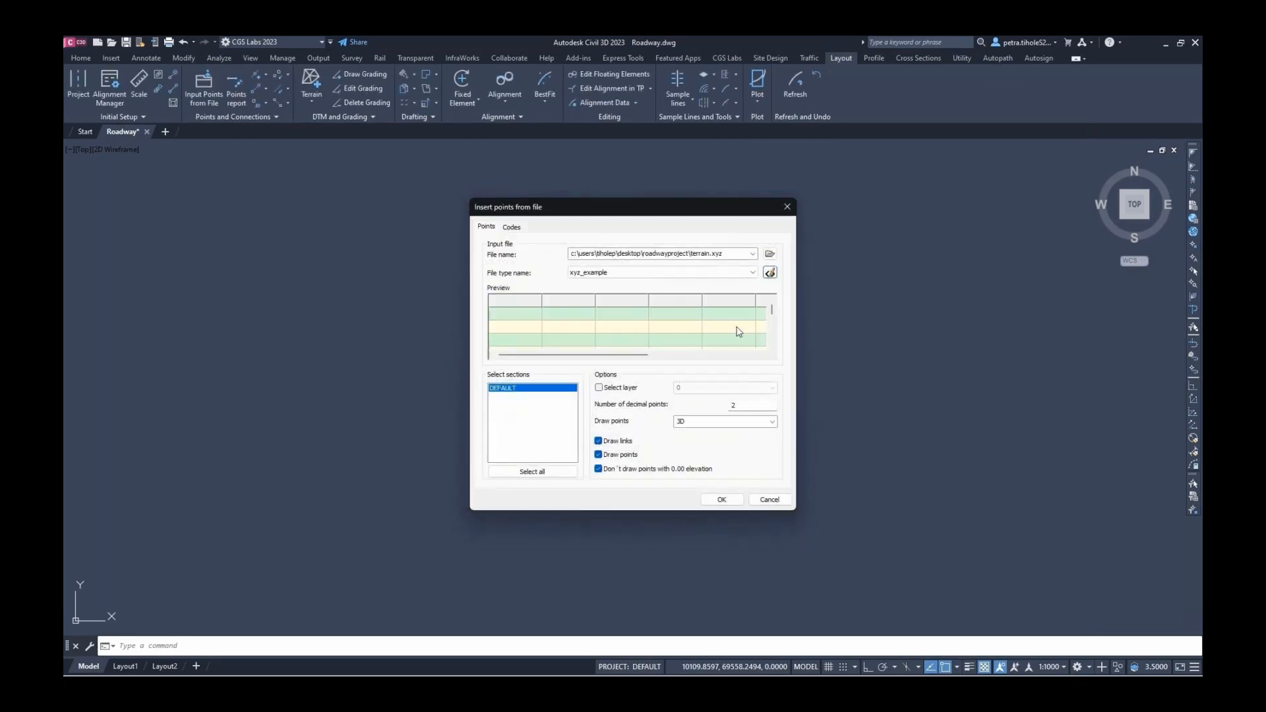
Import Terrain.xyz with the xyz_example format onto layer 0_Points, without drawing links
{"action": "left_click", "coordinate": [750, 275]}
{"action": "left_click", "coordinate": [691, 351]}
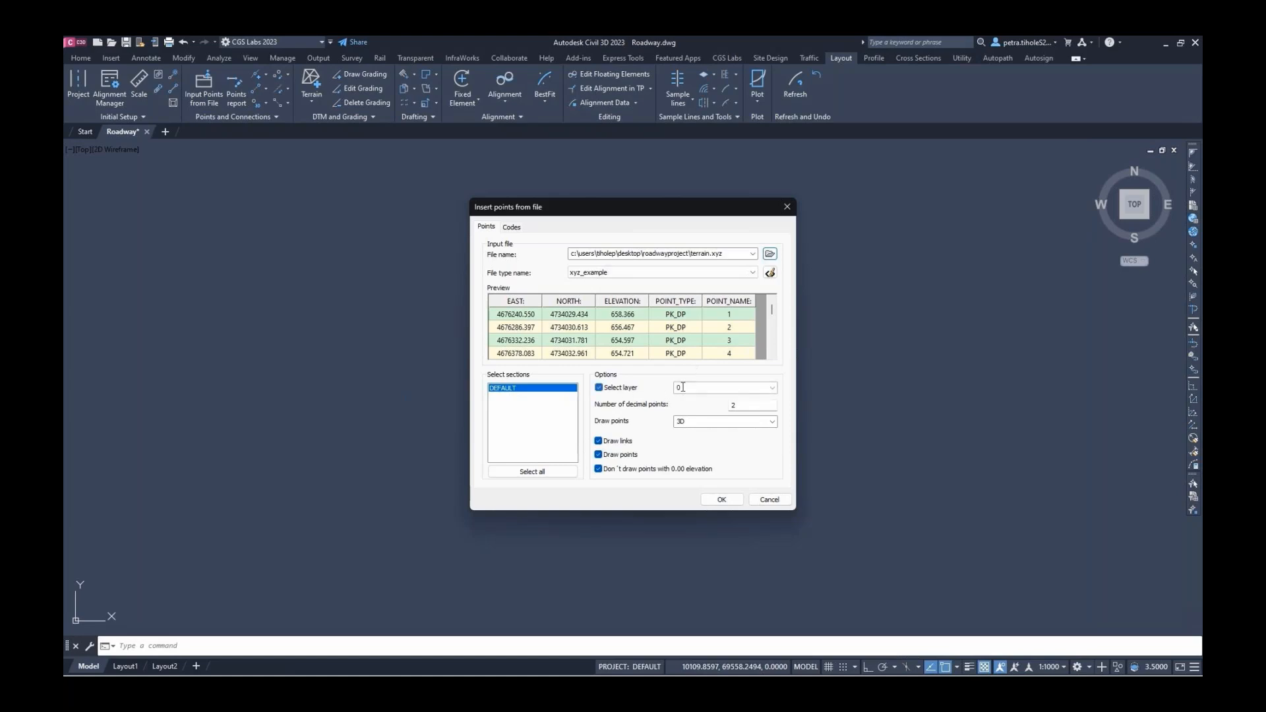
{"action": "left_click", "coordinate": [599, 388]}
{"action": "left_click", "coordinate": [713, 389]}
{"action": "left_click", "coordinate": [713, 388]}
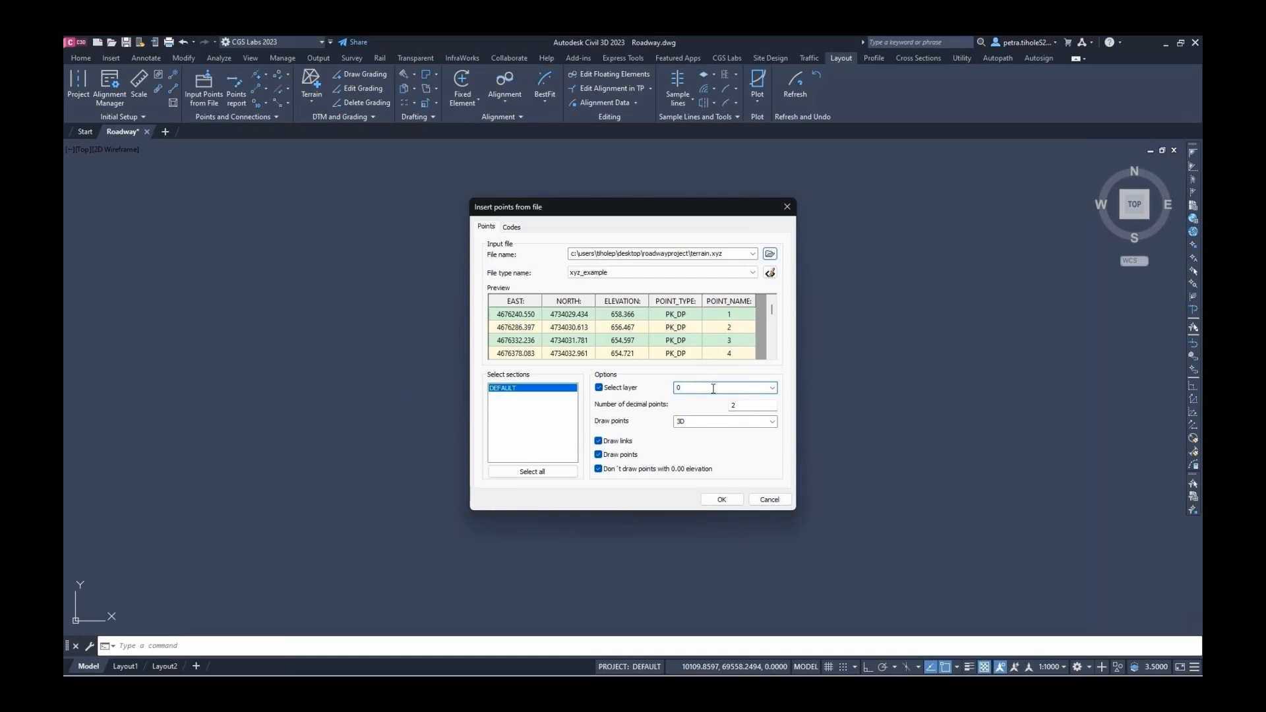
{"action": "type", "text": "_Points"}
{"action": "left_click", "coordinate": [743, 405]}
{"action": "left_click", "coordinate": [627, 442]}
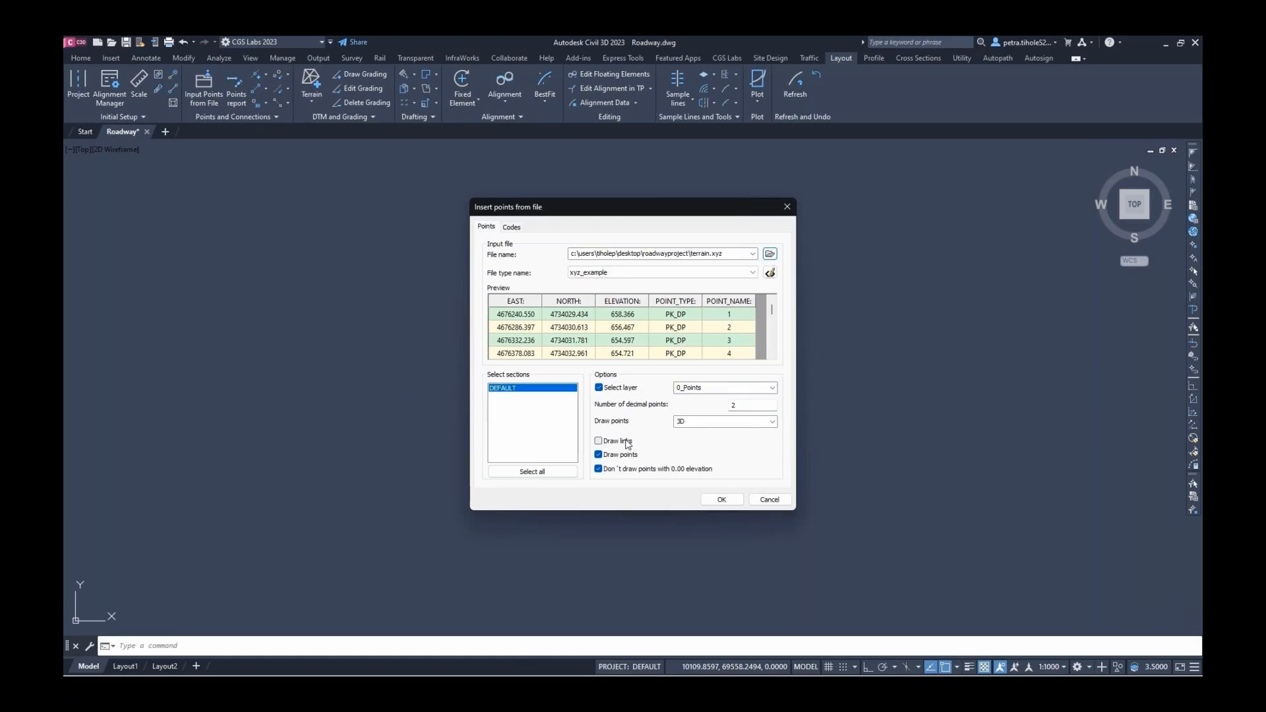
{"action": "left_click", "coordinate": [723, 499]}
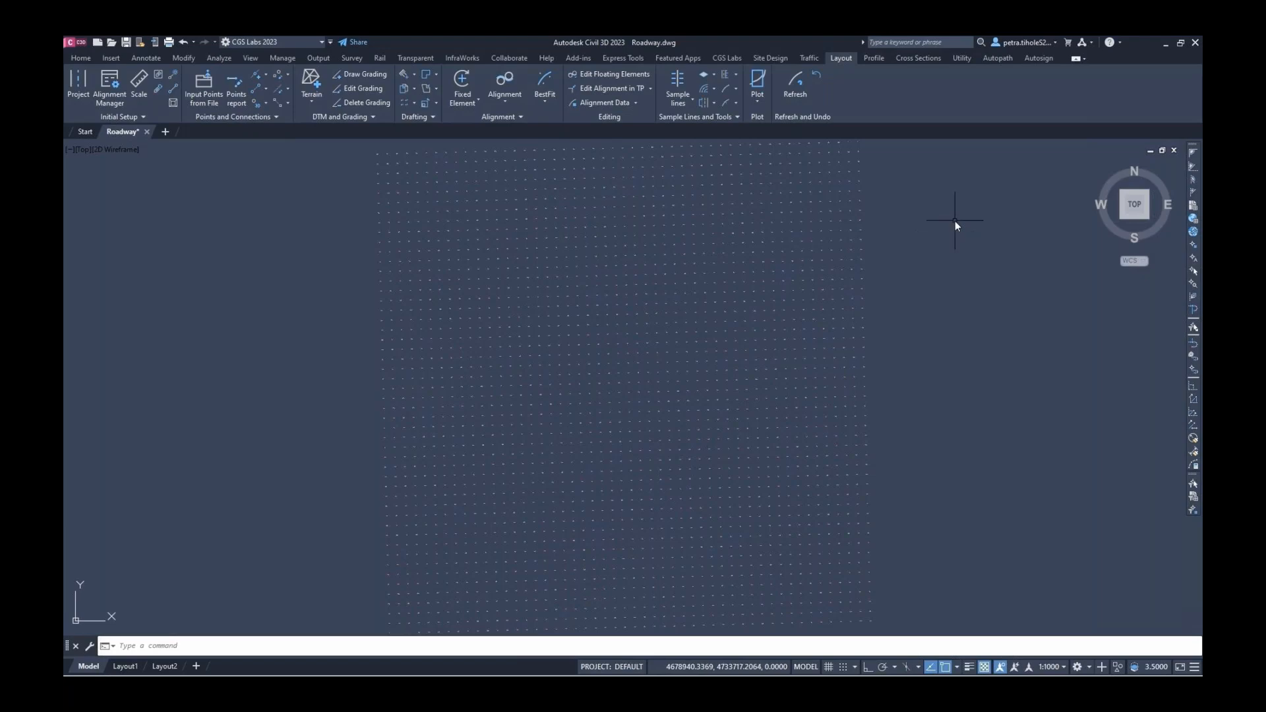
In isometric view, create a surface named Terrain and begin adding drawing objects to it
{"action": "left_click", "coordinate": [1099, 167]}
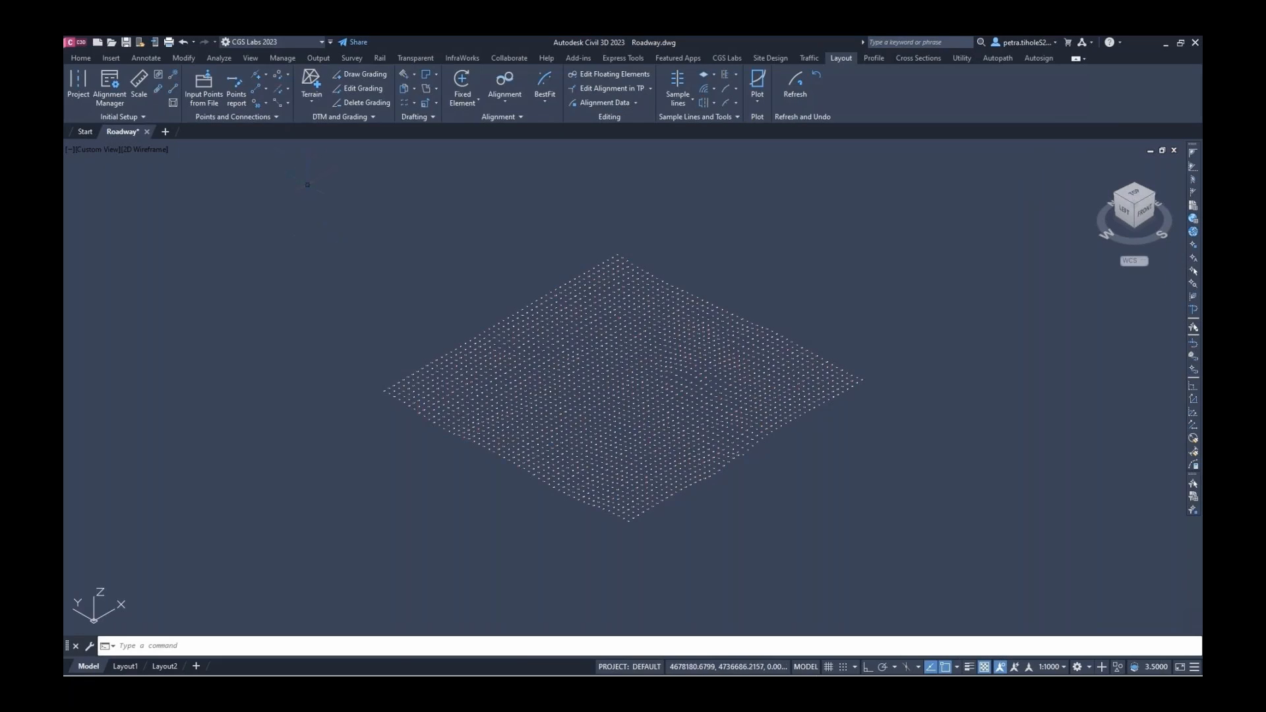
{"action": "left_click", "coordinate": [306, 82]}
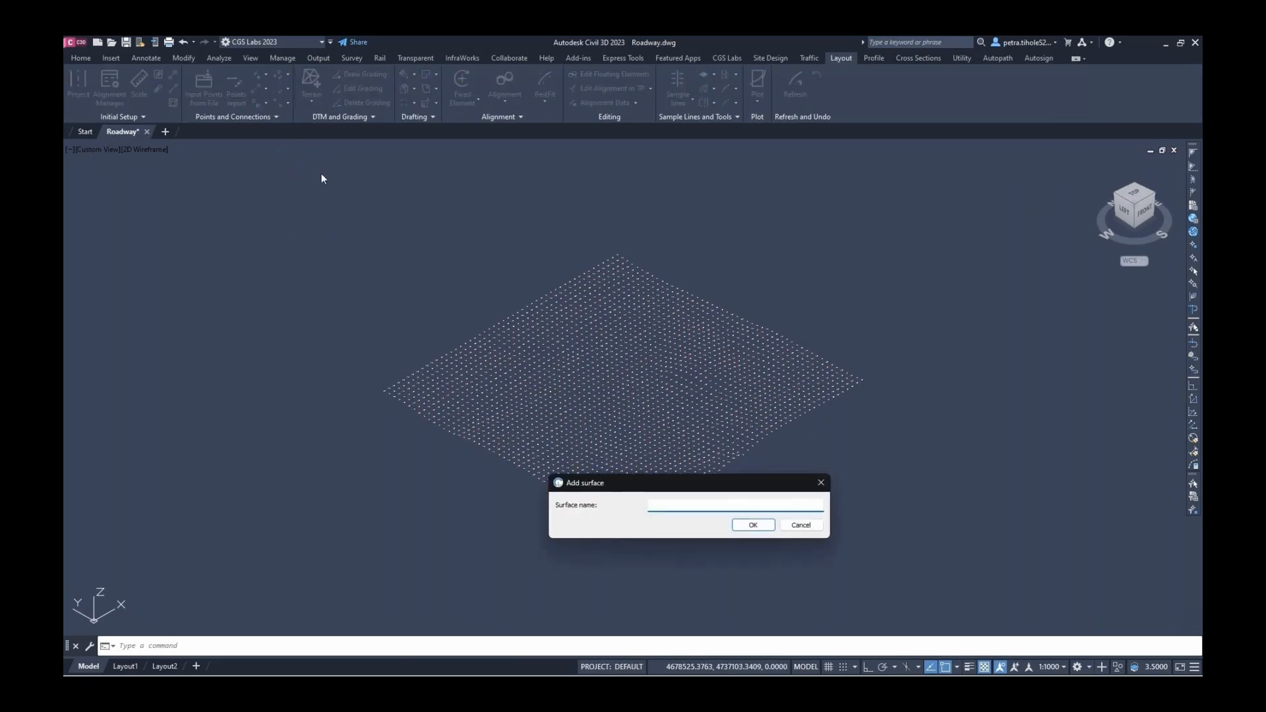
{"action": "left_click_drag", "start_coordinate": [583, 258], "coordinate": [580, 256]}
{"action": "type", "text": "Terrain"}
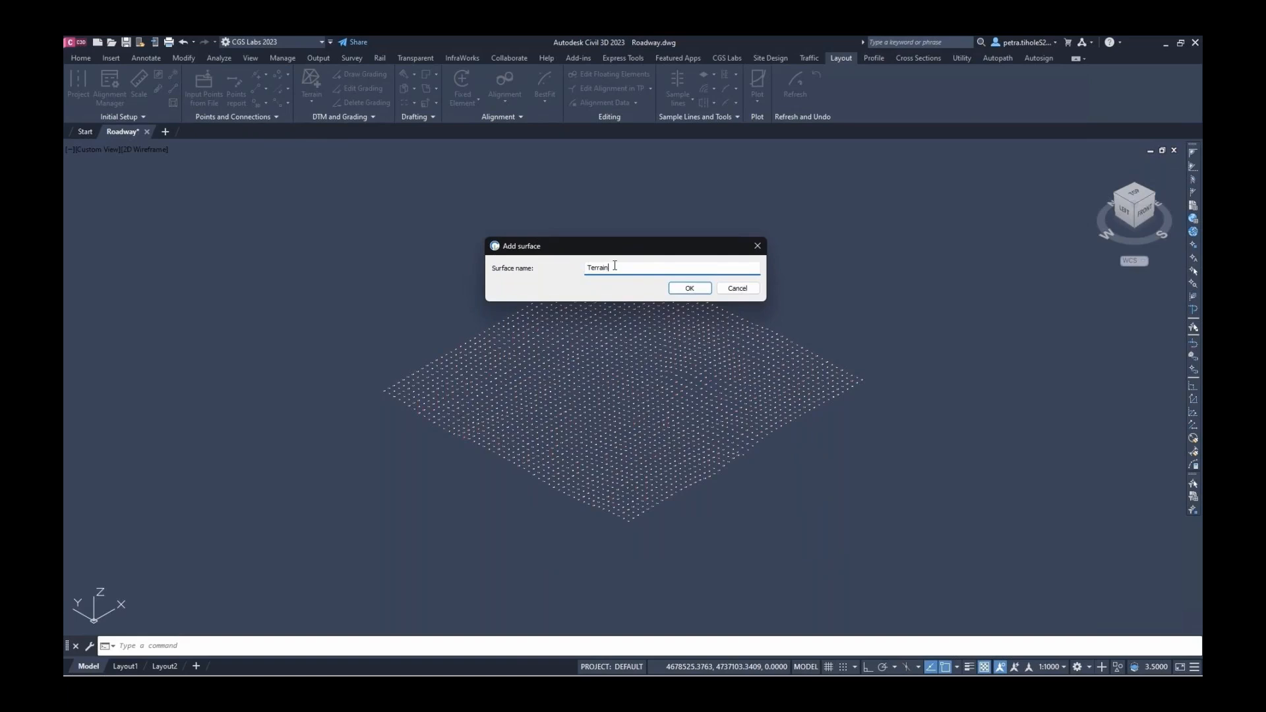
{"action": "key", "text": "Return"}
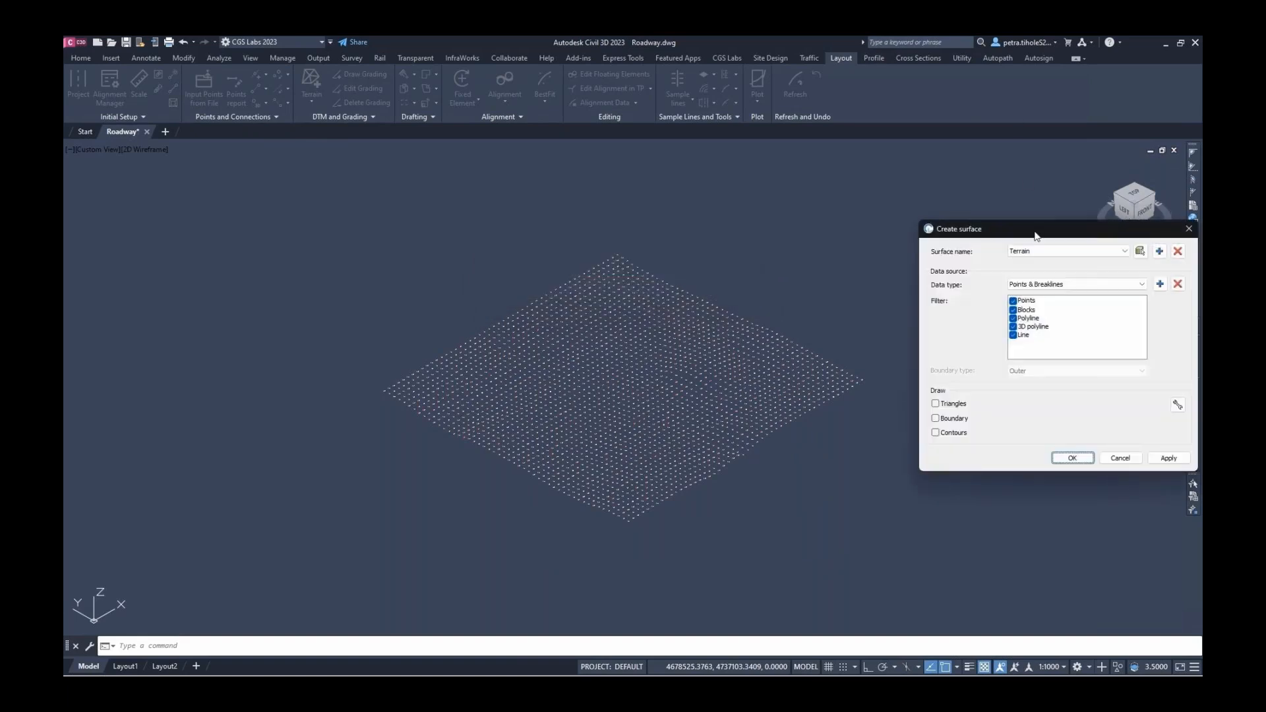
{"action": "left_click_drag", "start_coordinate": [1035, 234], "coordinate": [612, 229]}
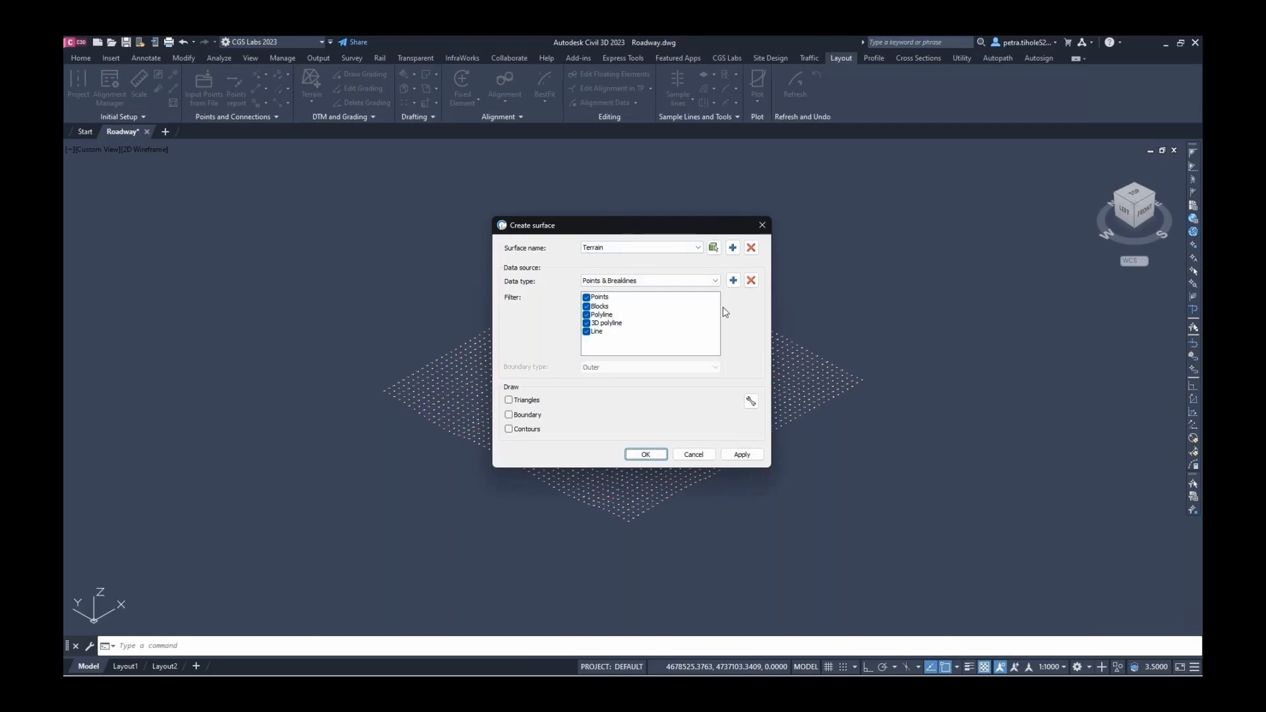
{"action": "left_click", "coordinate": [734, 280]}
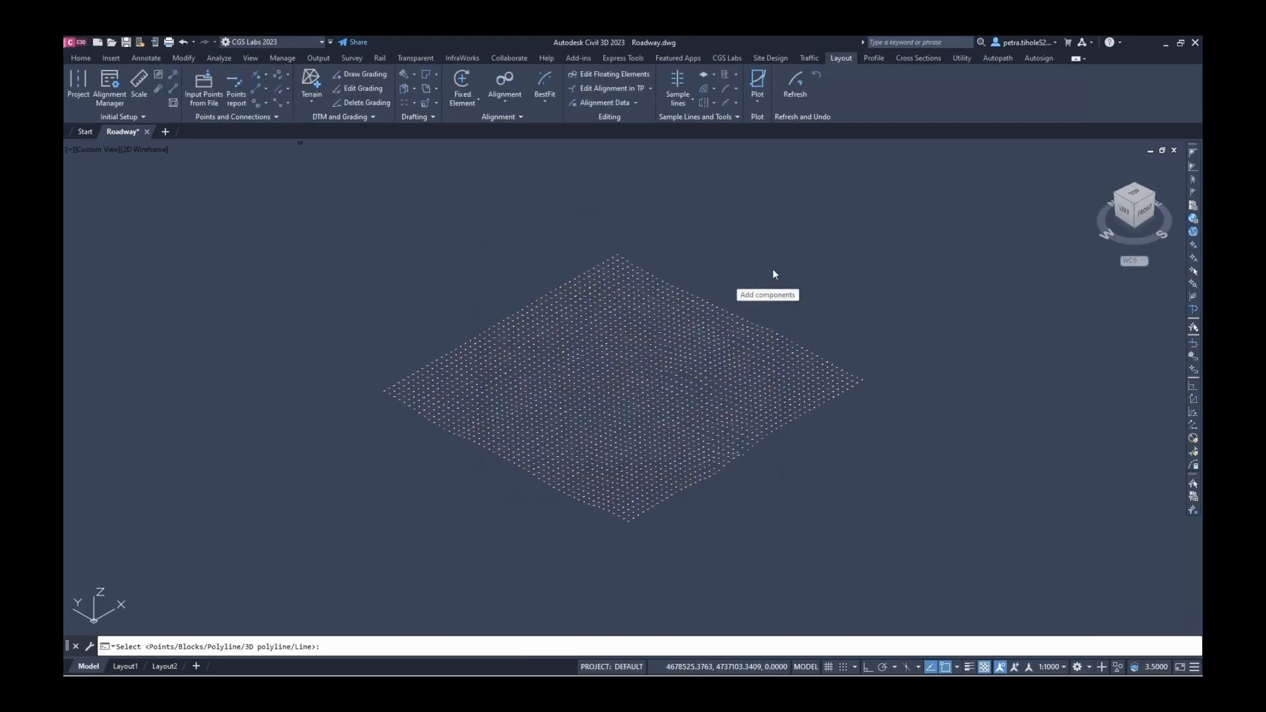
Crossing-select all imported points and build the Terrain surface from them
{"action": "left_click", "coordinate": [899, 190]}
{"action": "left_click", "coordinate": [352, 542]}
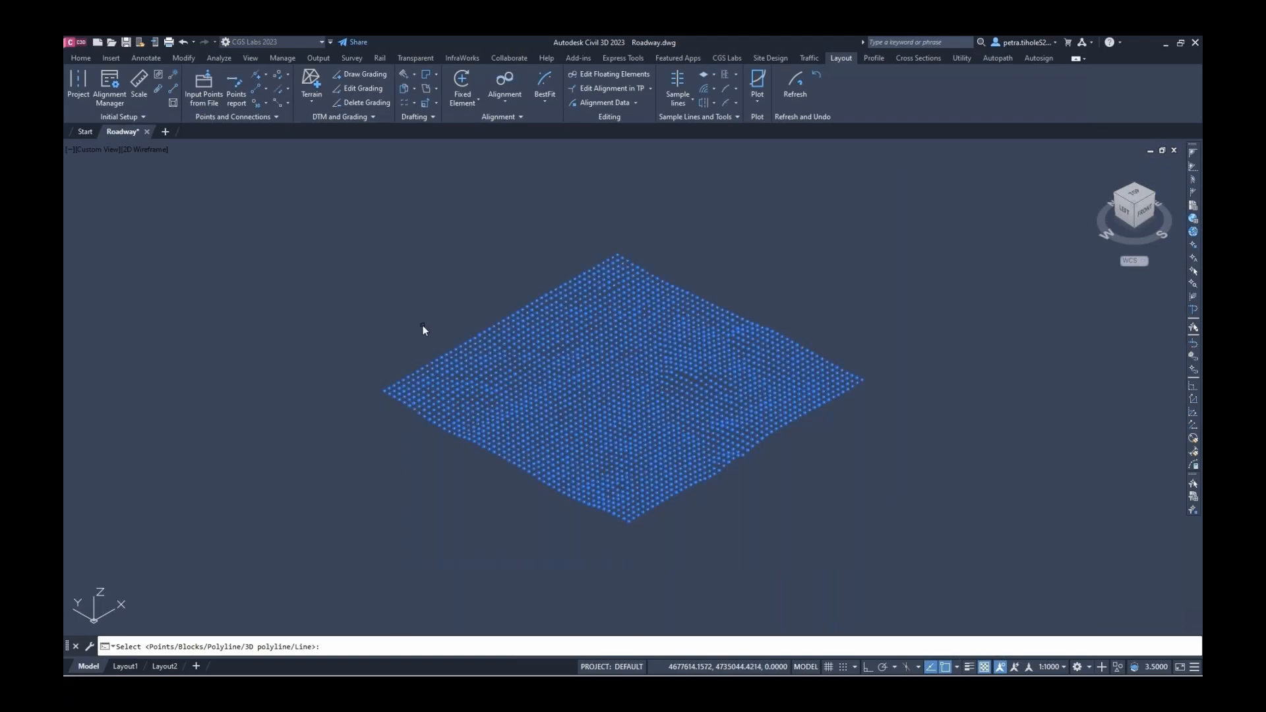
{"action": "key", "text": "Return"}
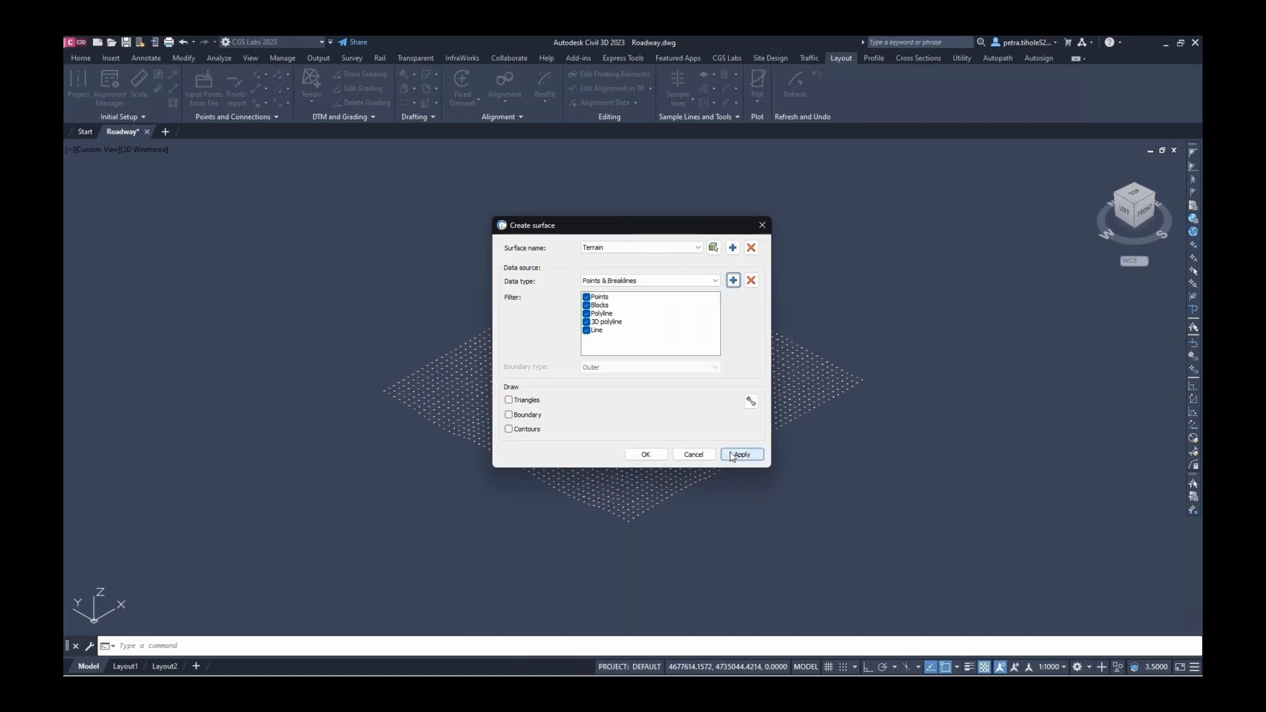
{"action": "left_click", "coordinate": [652, 456]}
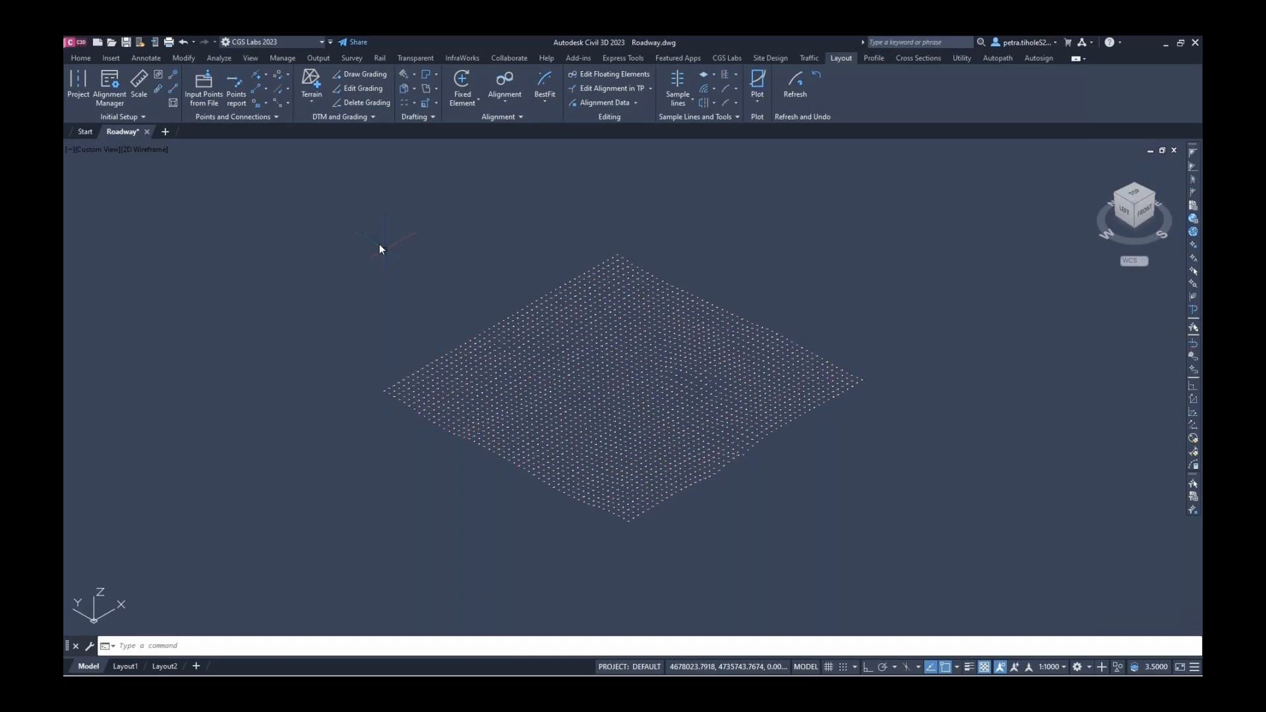
Turn on triangle display for Terrain and view the mesh from the top
{"action": "left_click", "coordinate": [311, 82]}
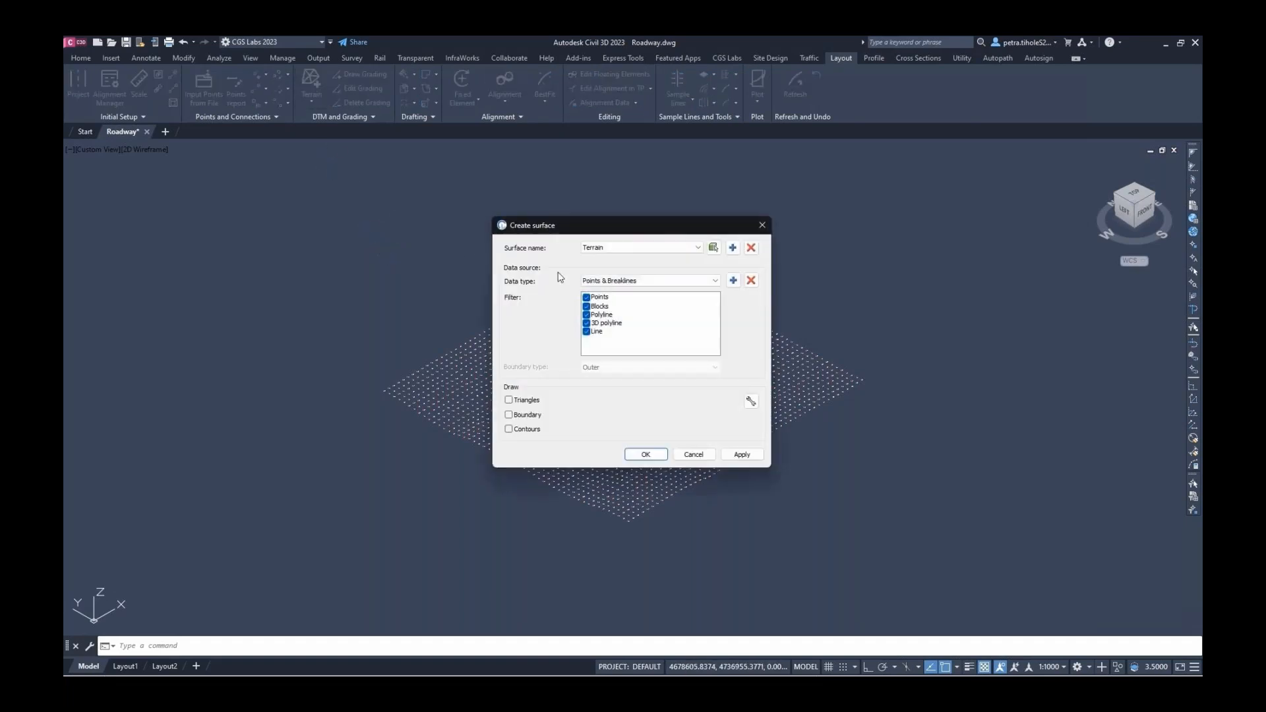
{"action": "left_click", "coordinate": [526, 400]}
{"action": "left_click", "coordinate": [643, 455]}
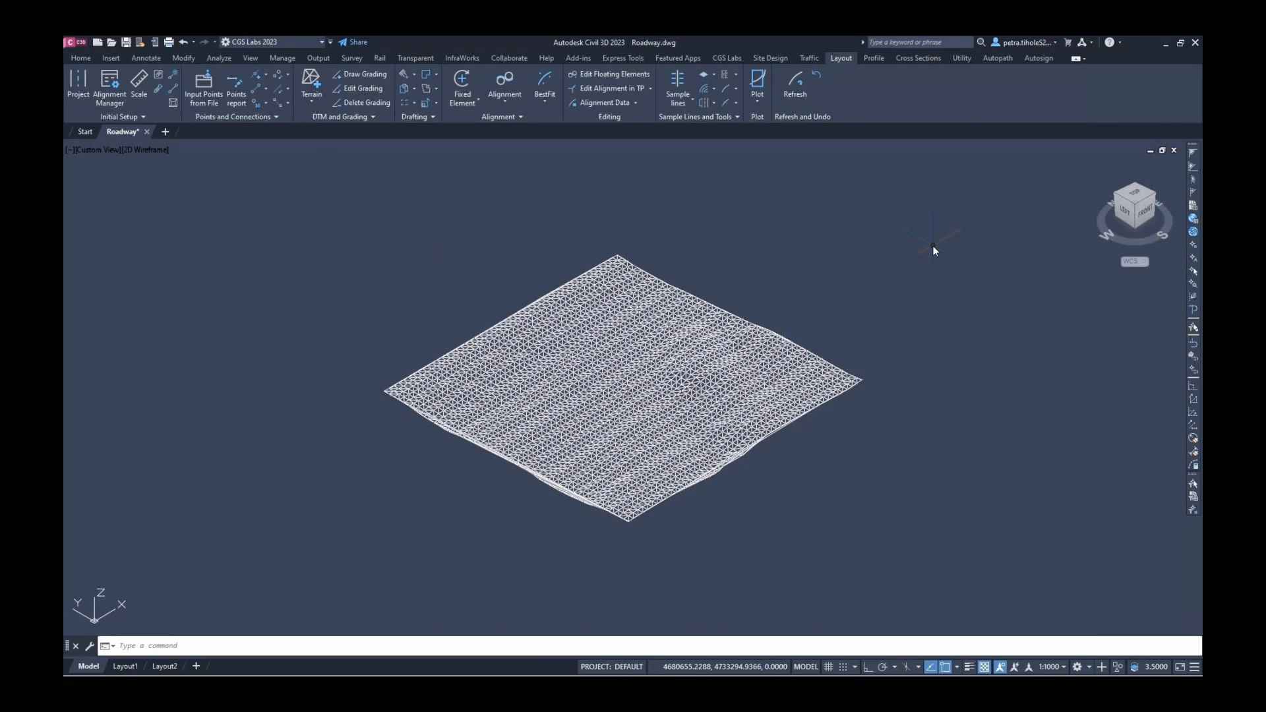
{"action": "left_click", "coordinate": [1141, 198]}
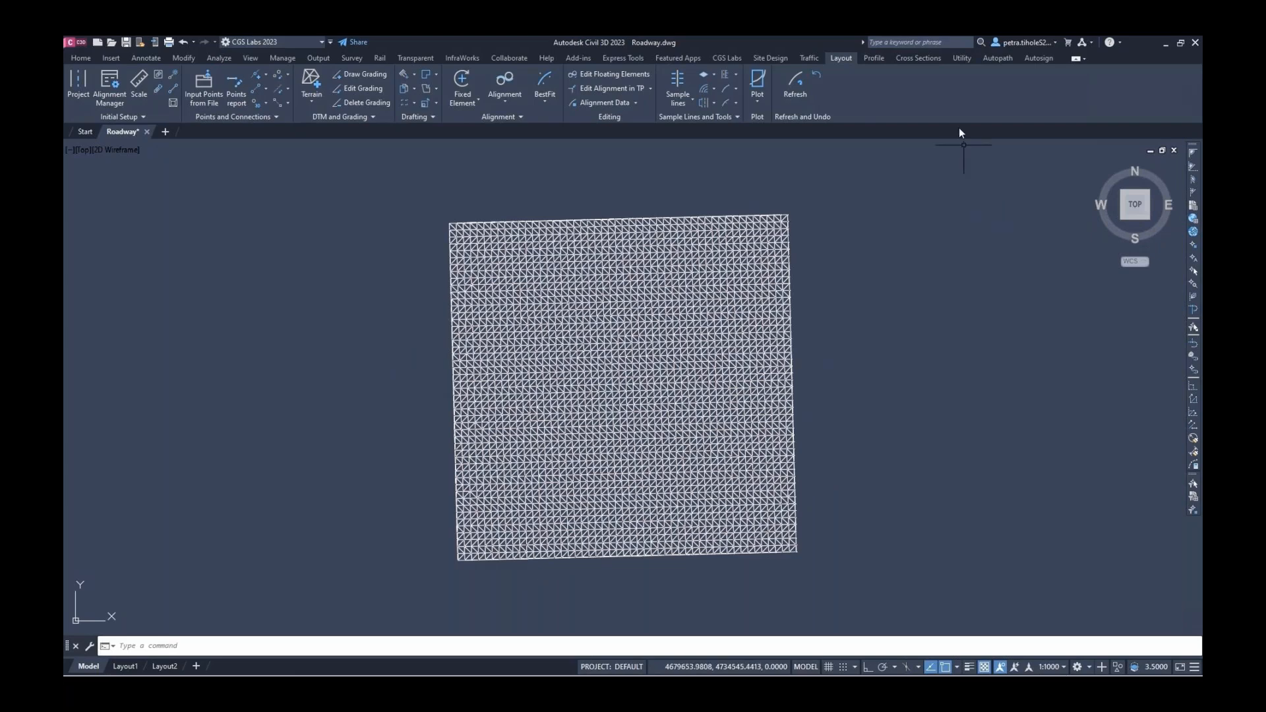
{"action": "left_click", "coordinate": [958, 60]}
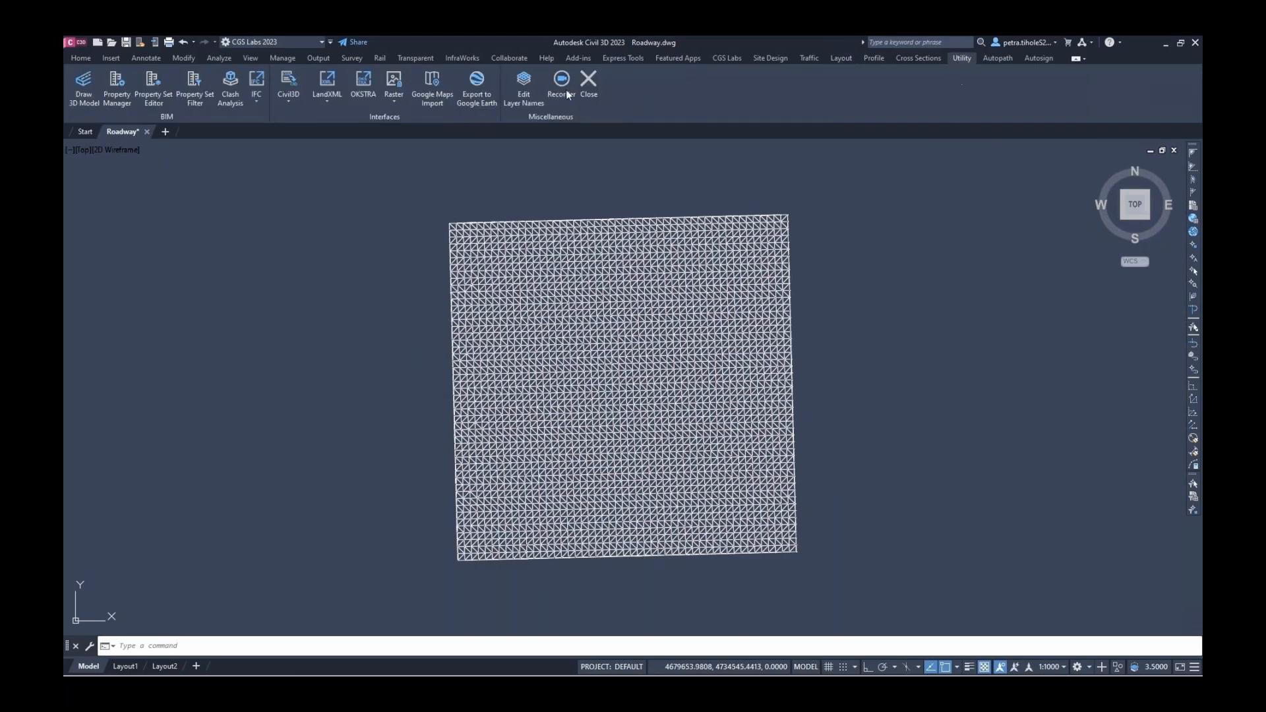
Import a Google Maps image using Bulgaria Pulkovo 42 Zone 34, without elevation data or new surface
{"action": "left_click", "coordinate": [432, 85]}
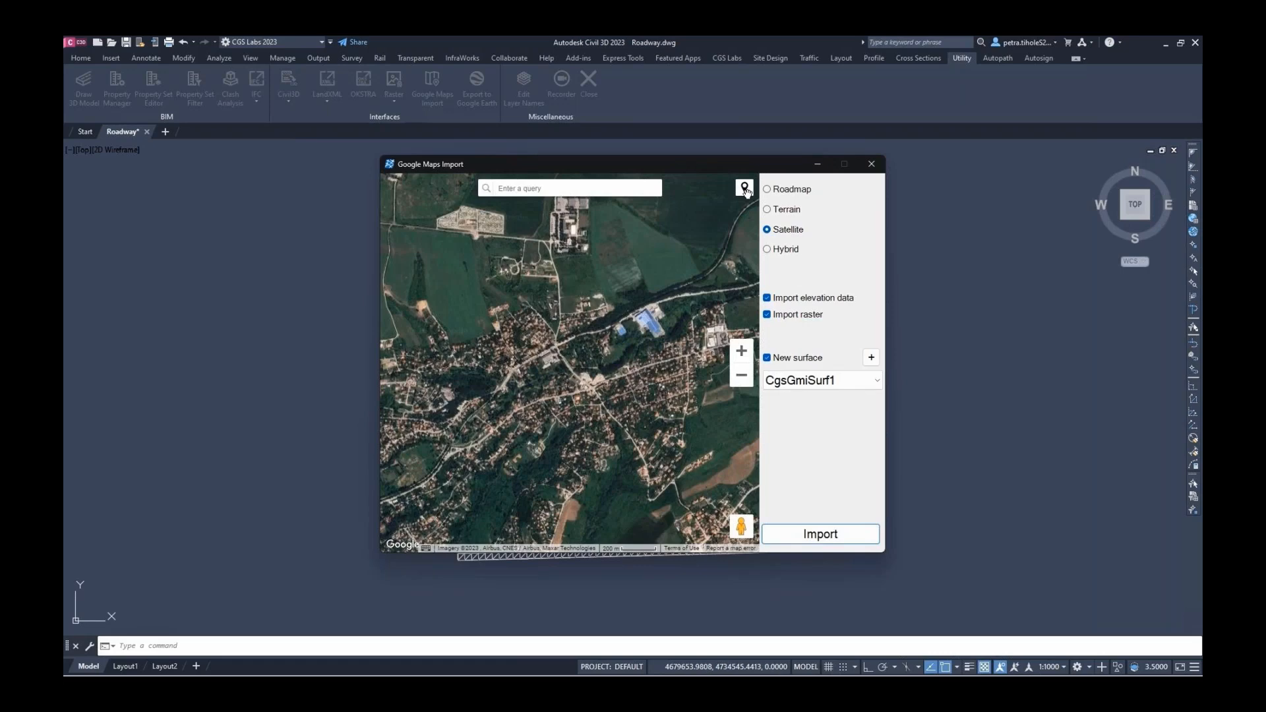
{"action": "left_click", "coordinate": [747, 192]}
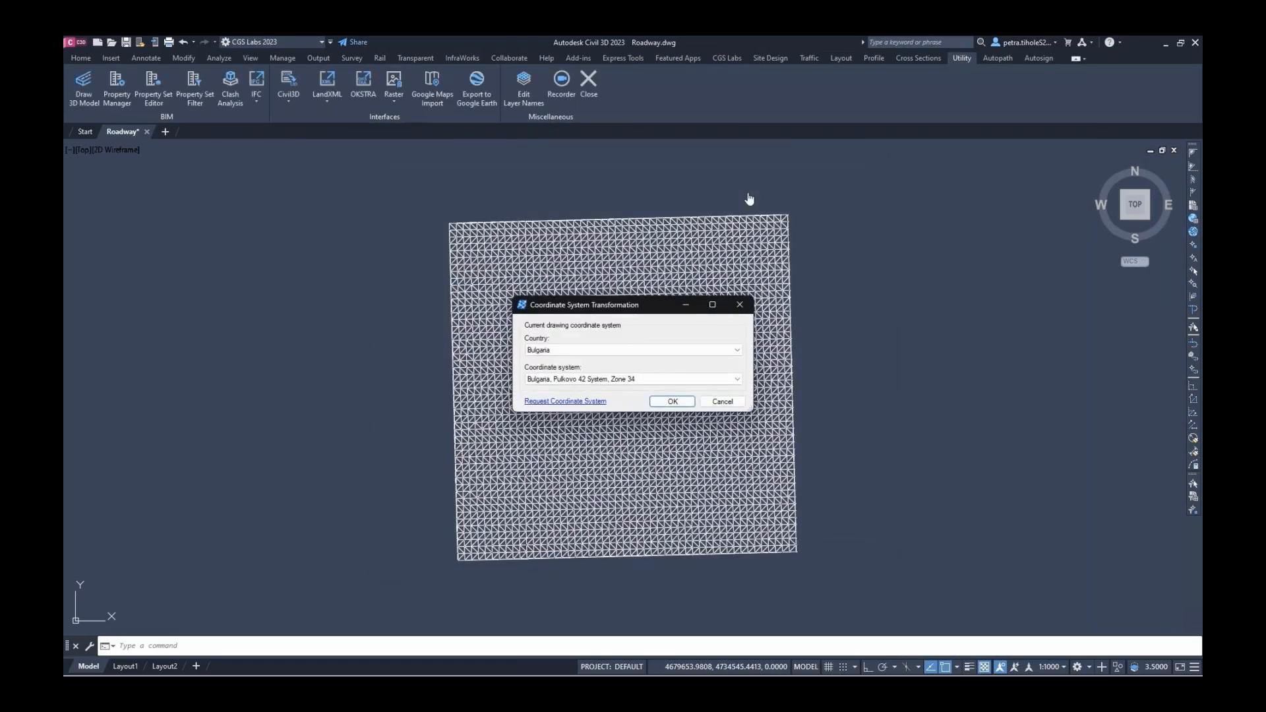
{"action": "left_click", "coordinate": [668, 401]}
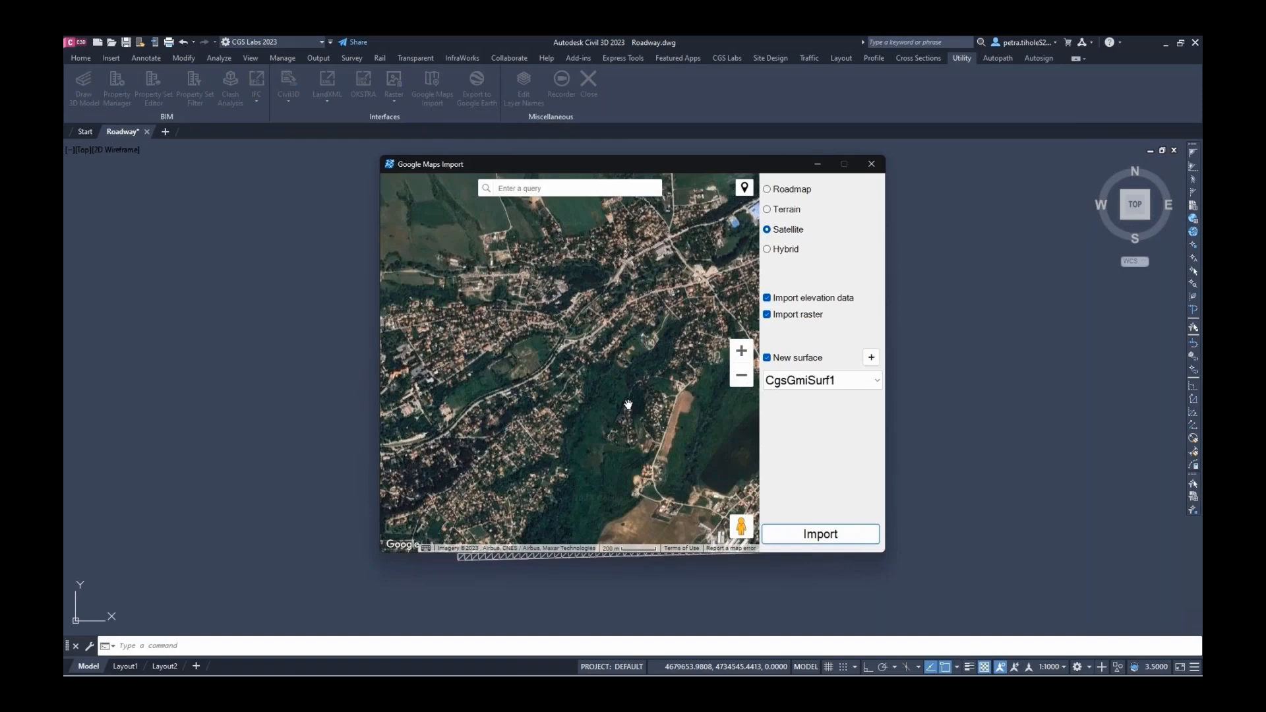
{"action": "scroll", "coordinate": [628, 405], "scroll_direction": "down", "scroll_amount": 1}
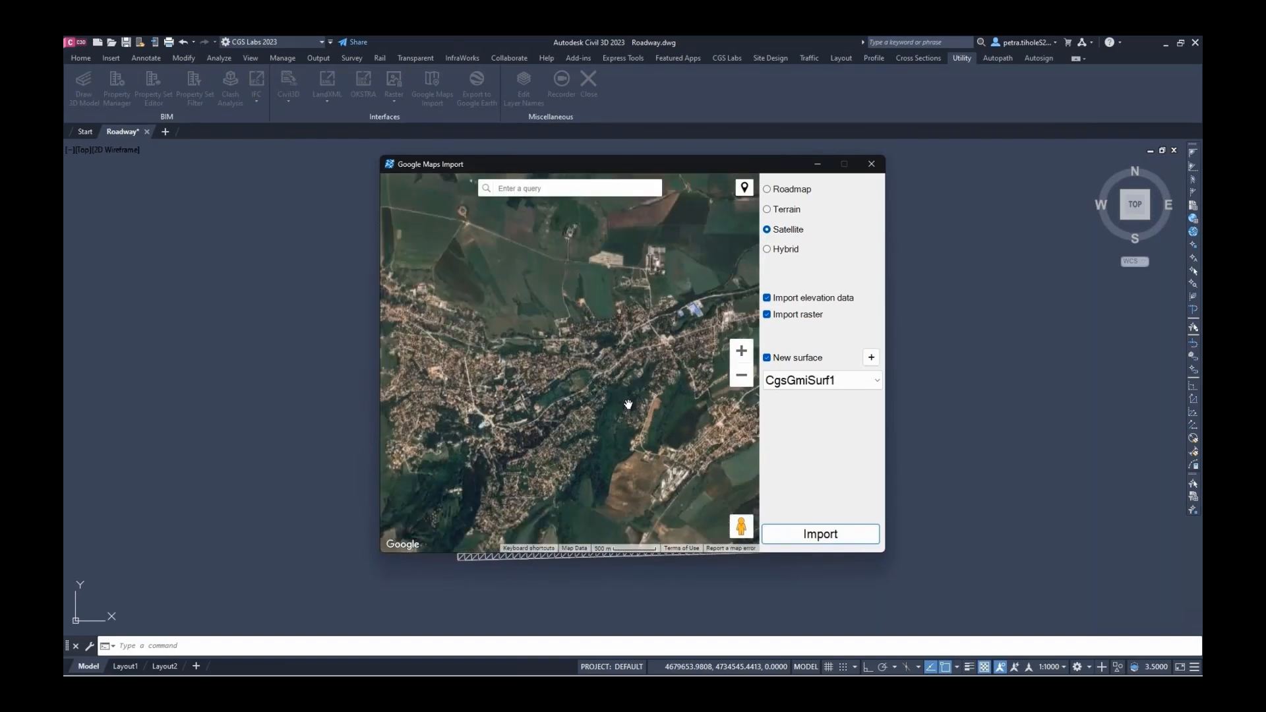
{"action": "left_click", "coordinate": [796, 298]}
{"action": "left_click", "coordinate": [793, 358]}
{"action": "left_click_drag", "start_coordinate": [667, 420], "coordinate": [663, 421]}
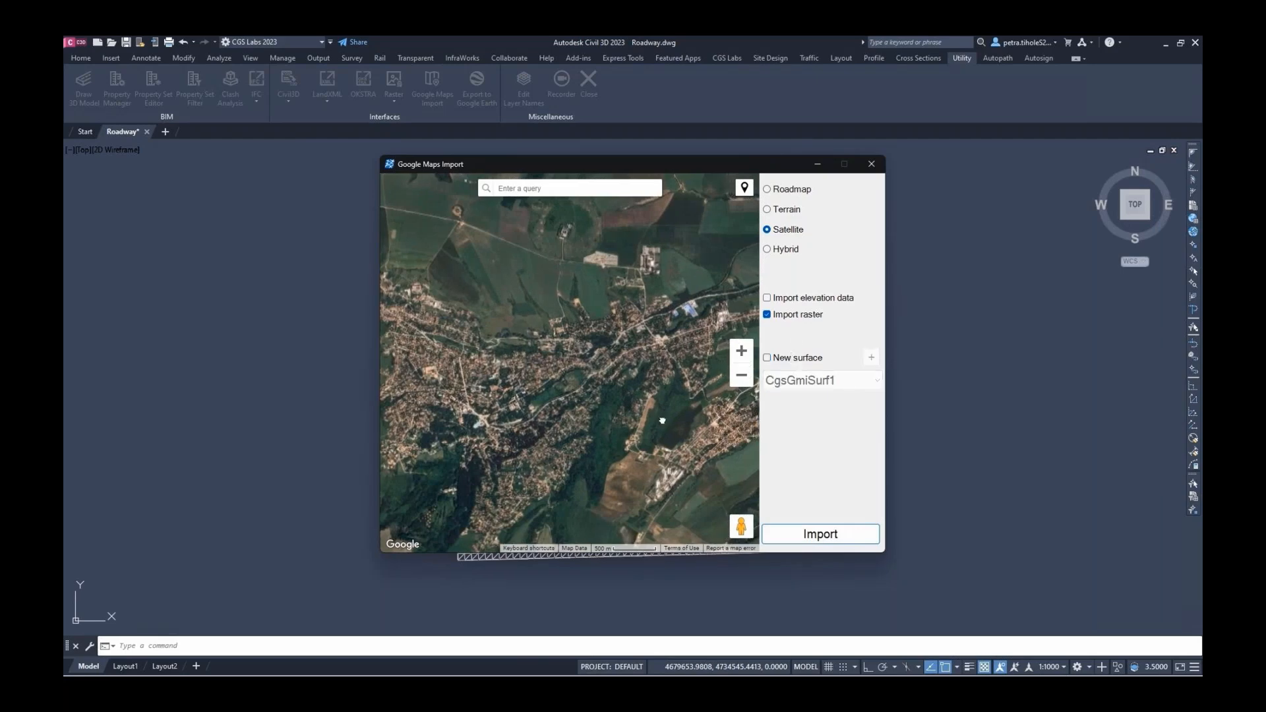
{"action": "left_click", "coordinate": [827, 532]}
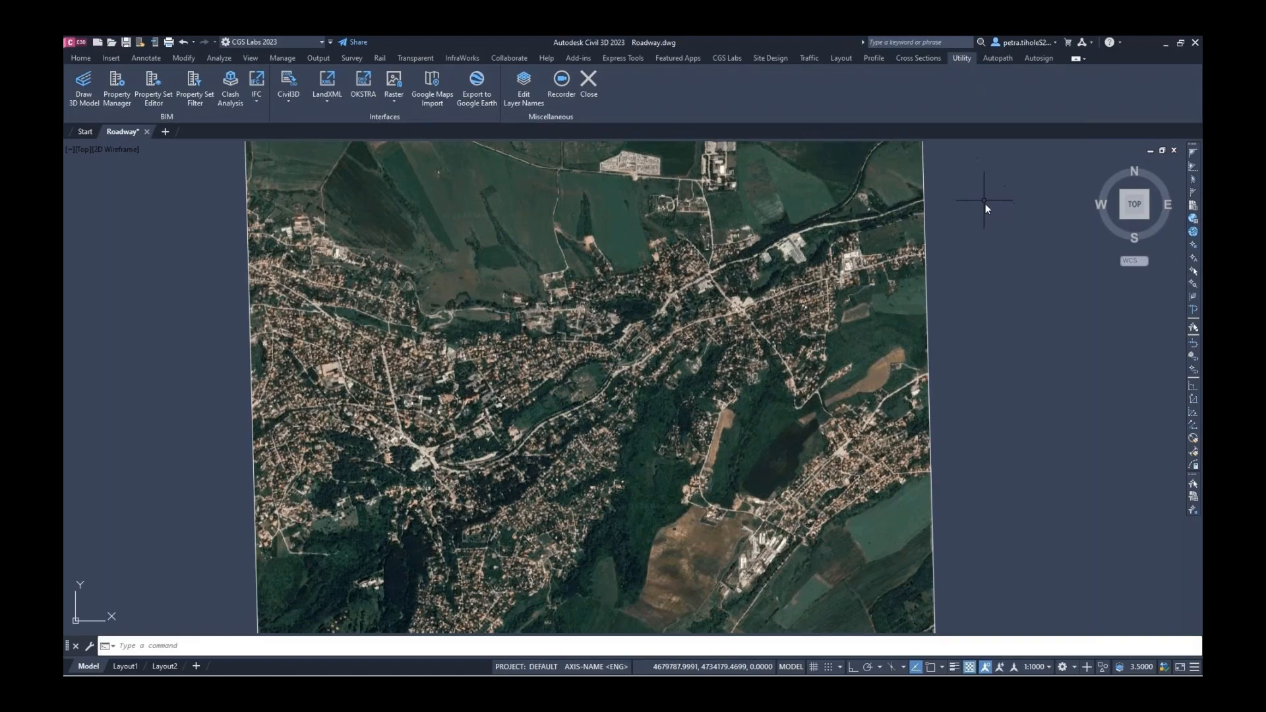
Add the alignment AXIS_01 in Alignment Manager, draped to the Terrain surface
{"action": "left_click", "coordinate": [839, 59]}
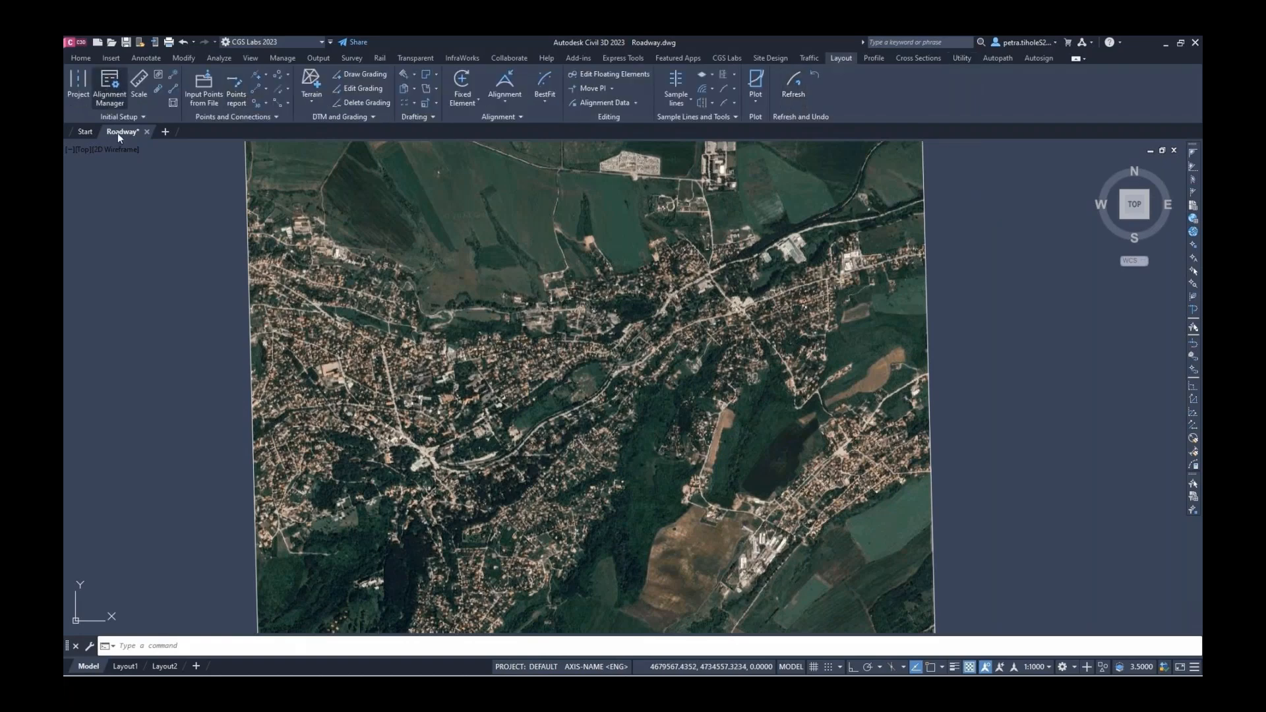
{"action": "left_click", "coordinate": [112, 94]}
{"action": "left_click", "coordinate": [665, 289]}
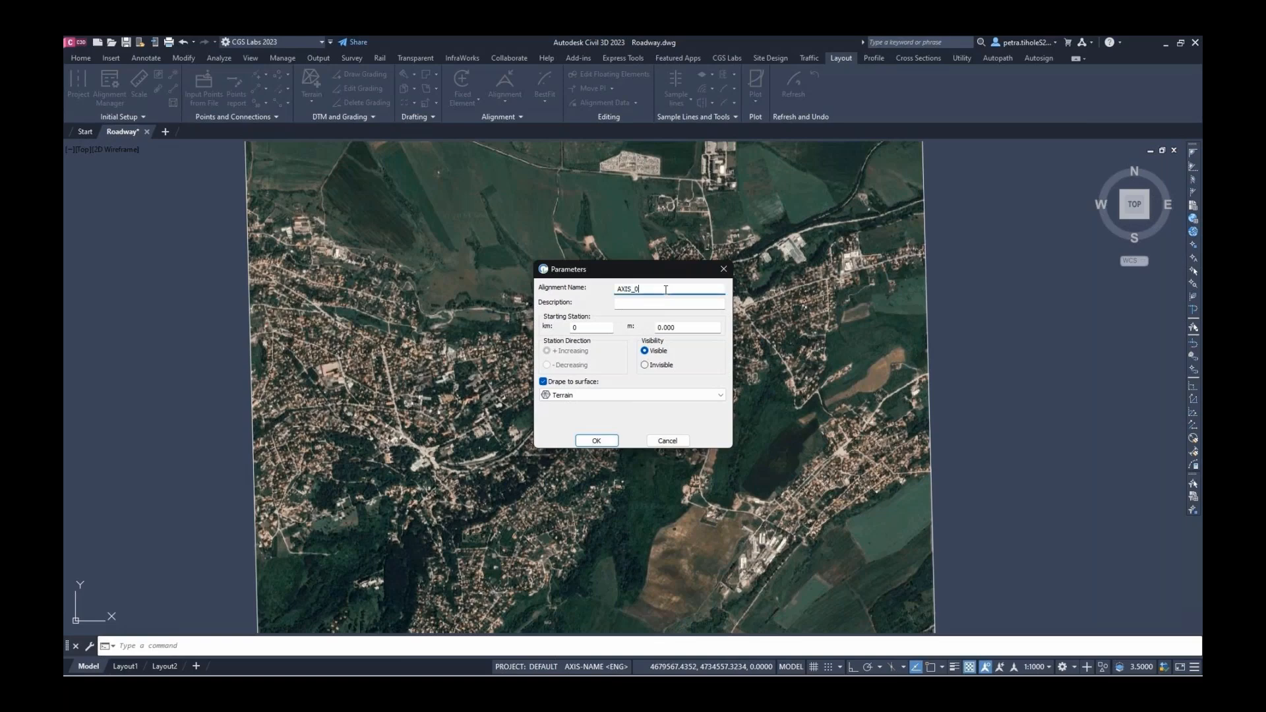
{"action": "left_click", "coordinate": [719, 395]}
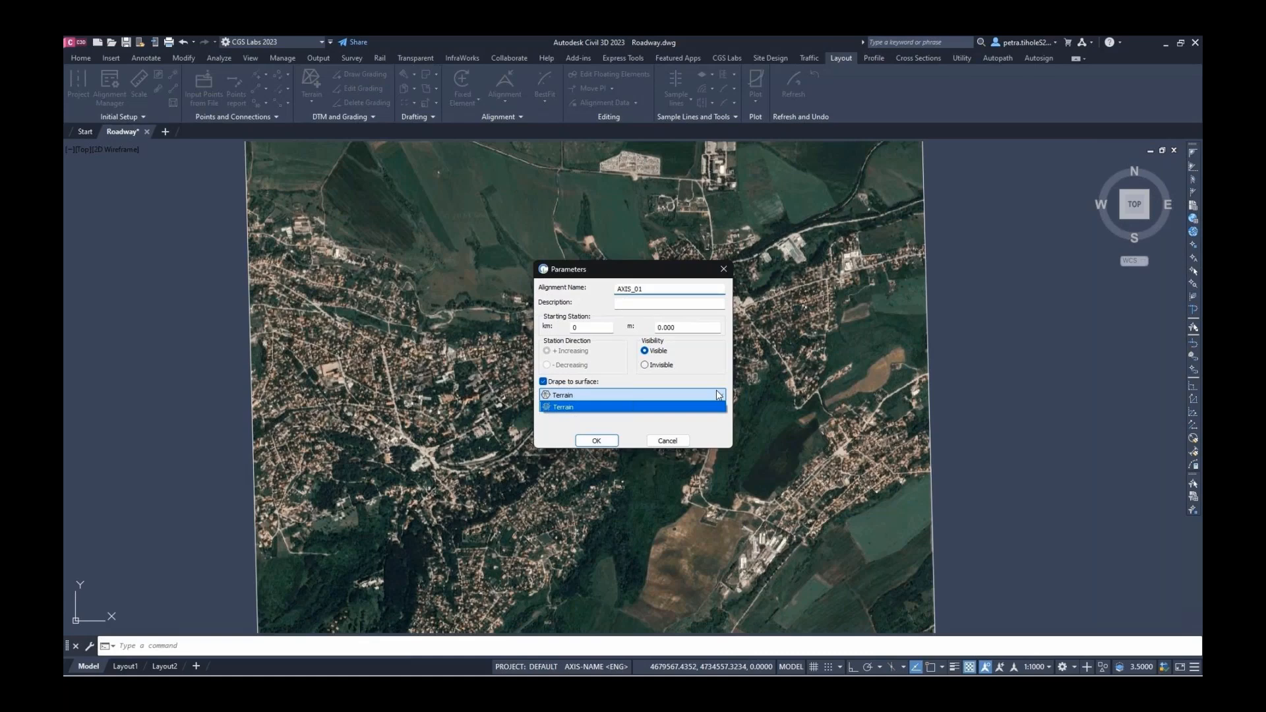
{"action": "left_click", "coordinate": [633, 407]}
{"action": "left_click", "coordinate": [596, 441]}
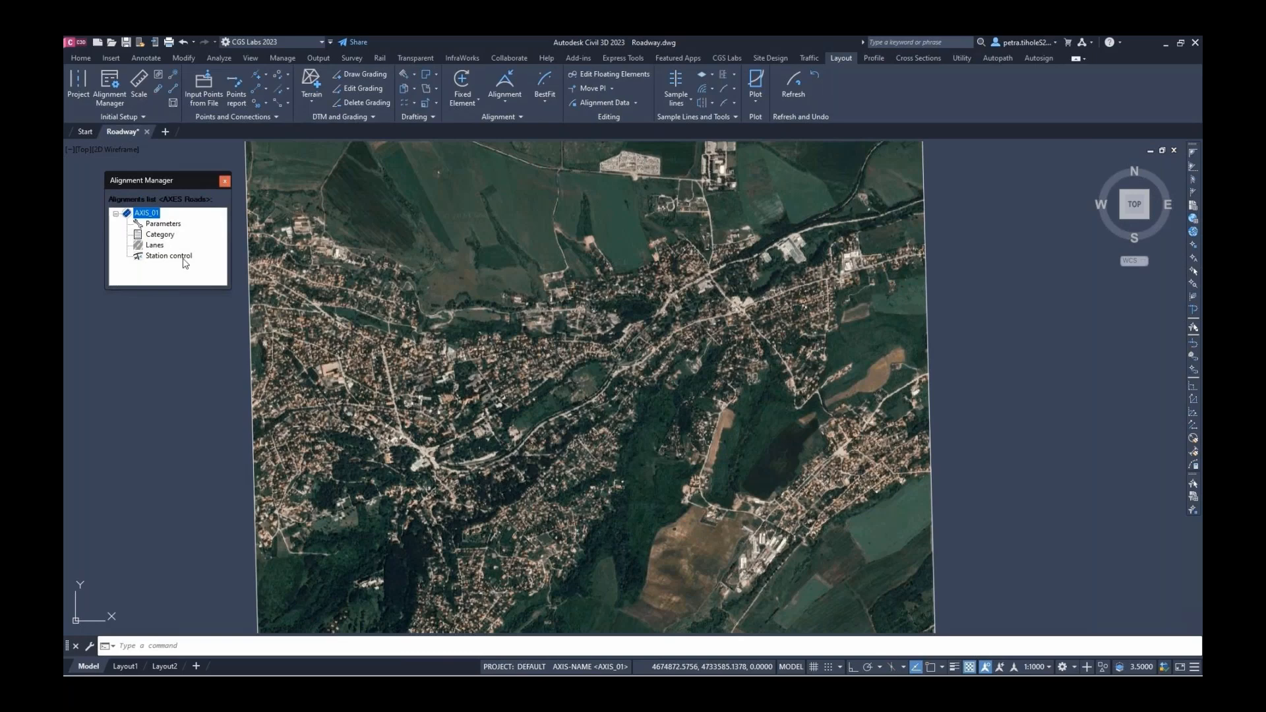
Set AXIS_01's category to Approach roads, Local road - LC, Flat terrain, speed 50
{"action": "double_click", "coordinate": [170, 238]}
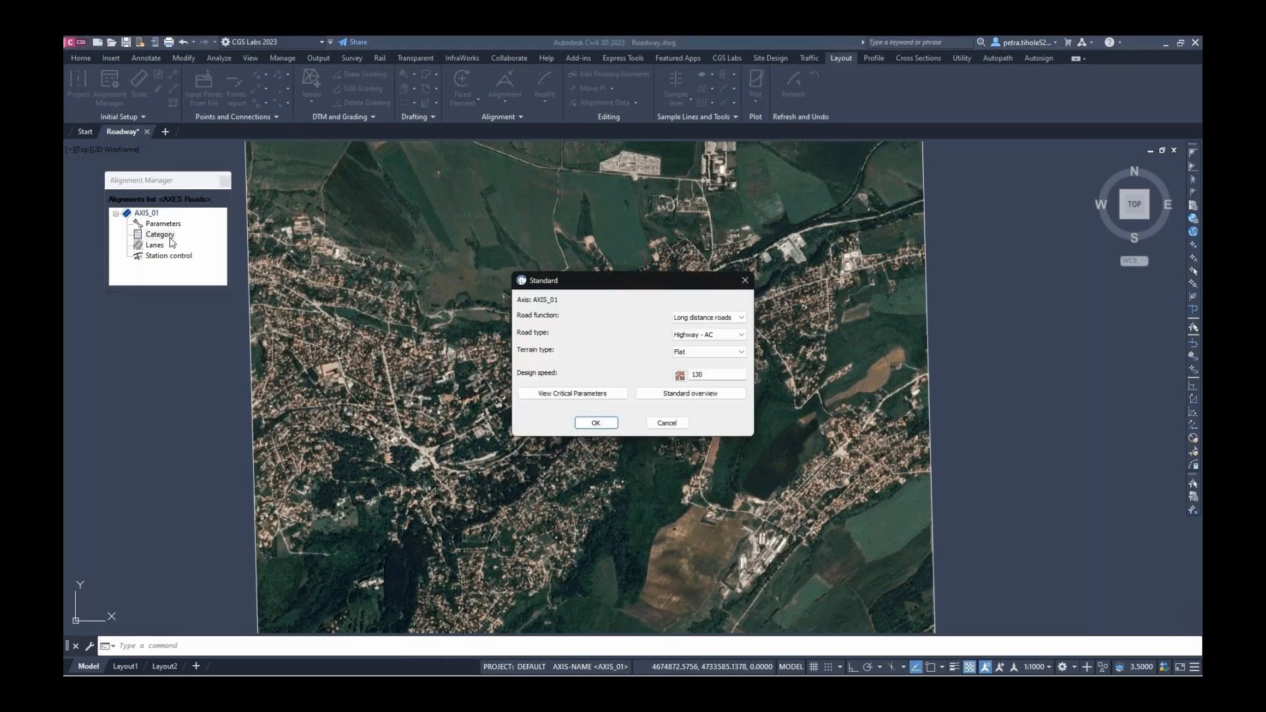
{"action": "left_click", "coordinate": [725, 317]}
{"action": "left_click", "coordinate": [731, 353]}
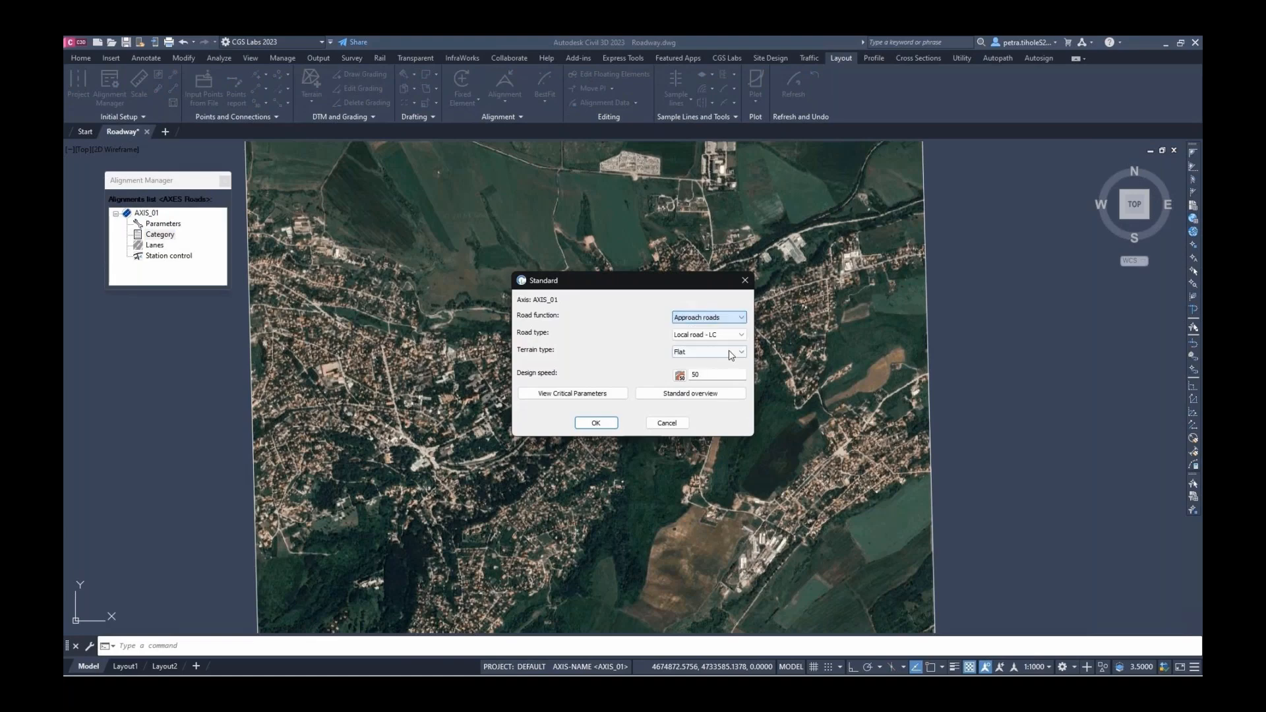
{"action": "left_click", "coordinate": [595, 422]}
{"action": "double_click", "coordinate": [153, 246]}
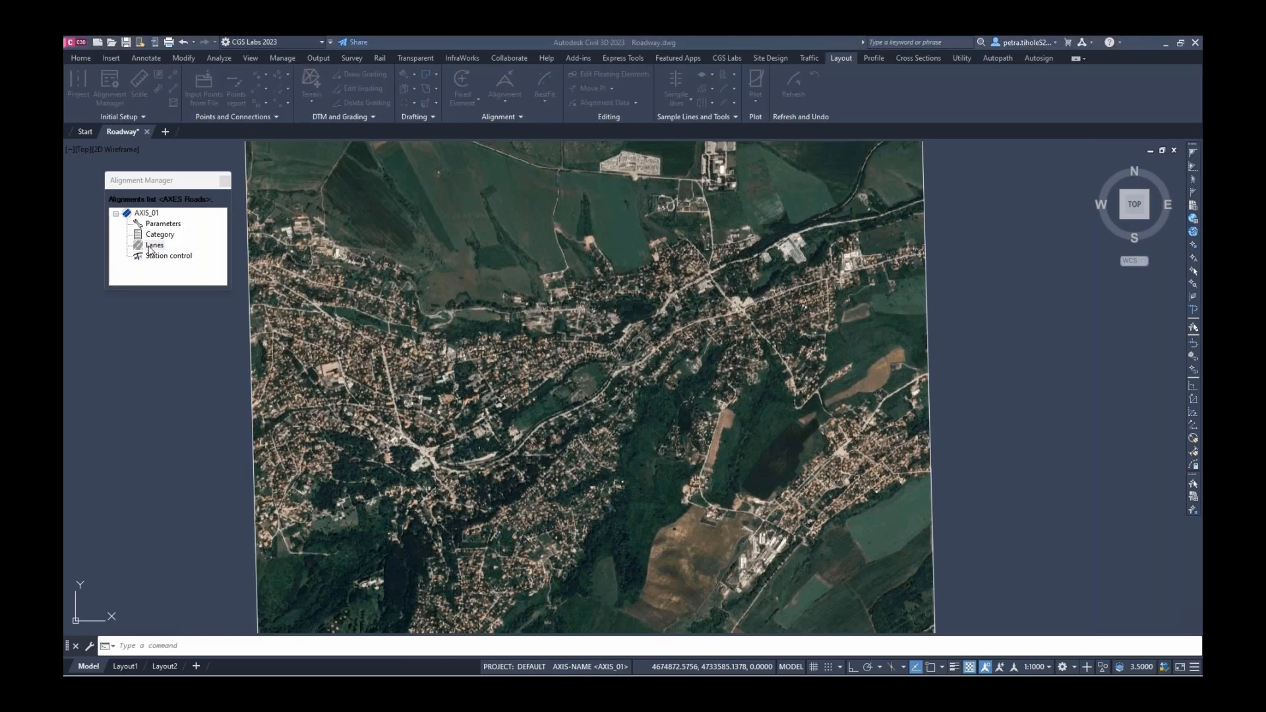
Change LANE_L1 width from 3.5 to 3.0
{"action": "left_click", "coordinate": [552, 394]}
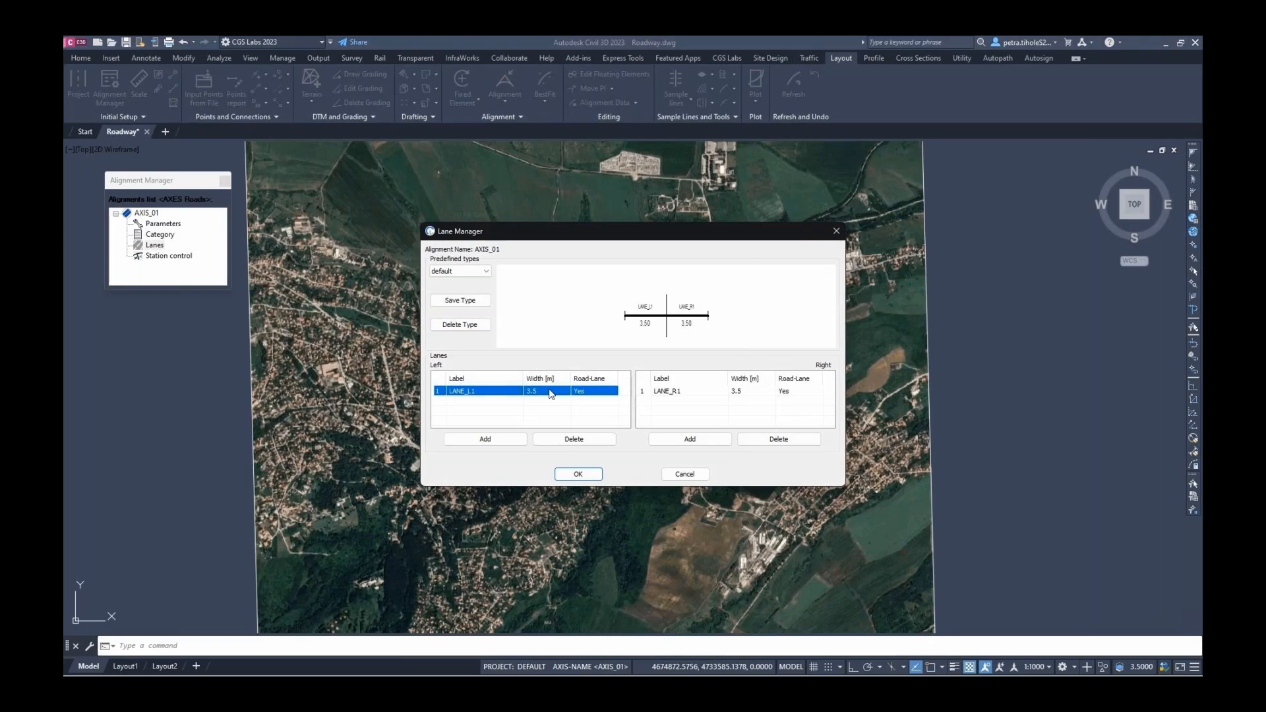
{"action": "double_click", "coordinate": [551, 394]}
{"action": "left_click", "coordinate": [661, 341]}
{"action": "key", "text": "BackSpace"}
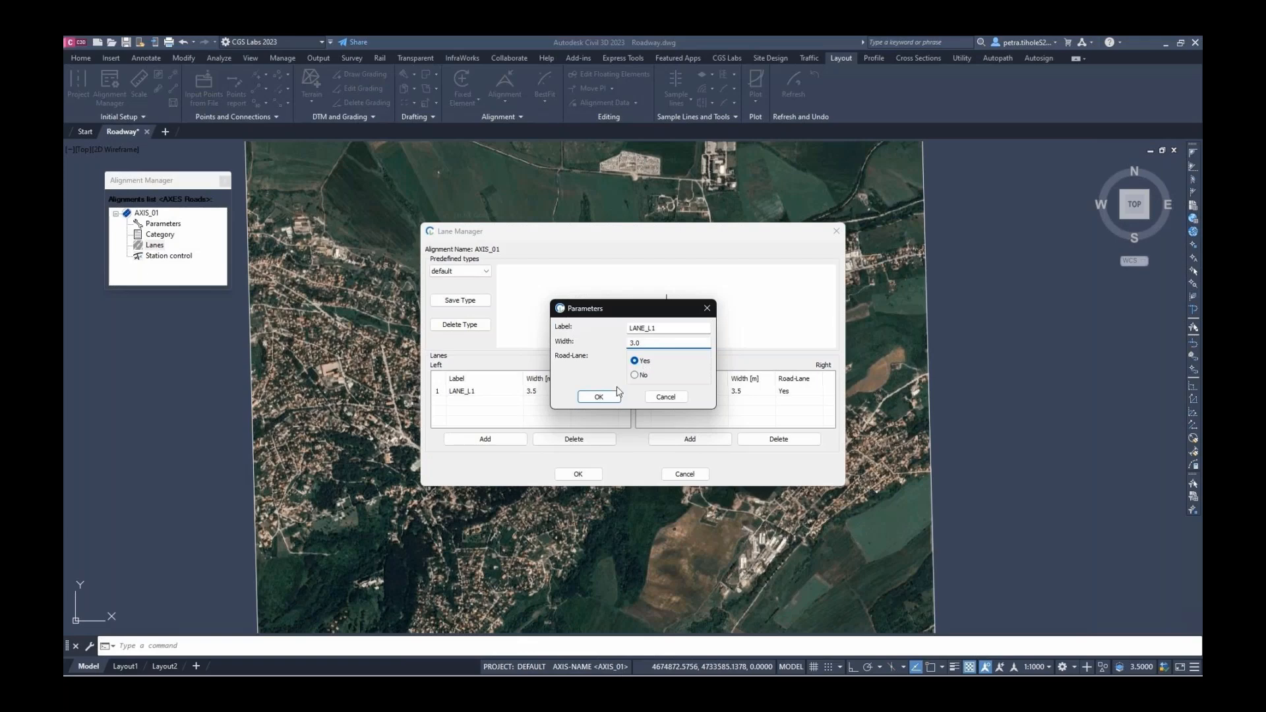
{"action": "left_click", "coordinate": [599, 397]}
Change LANE_R1 width to 3.0 and apply the new lane widths
{"action": "double_click", "coordinate": [738, 392]}
{"action": "left_click", "coordinate": [683, 343]}
{"action": "key", "text": "BackSpace"}
{"action": "type", "text": "0"}
{"action": "left_click", "coordinate": [599, 397]}
{"action": "left_click", "coordinate": [577, 474]}
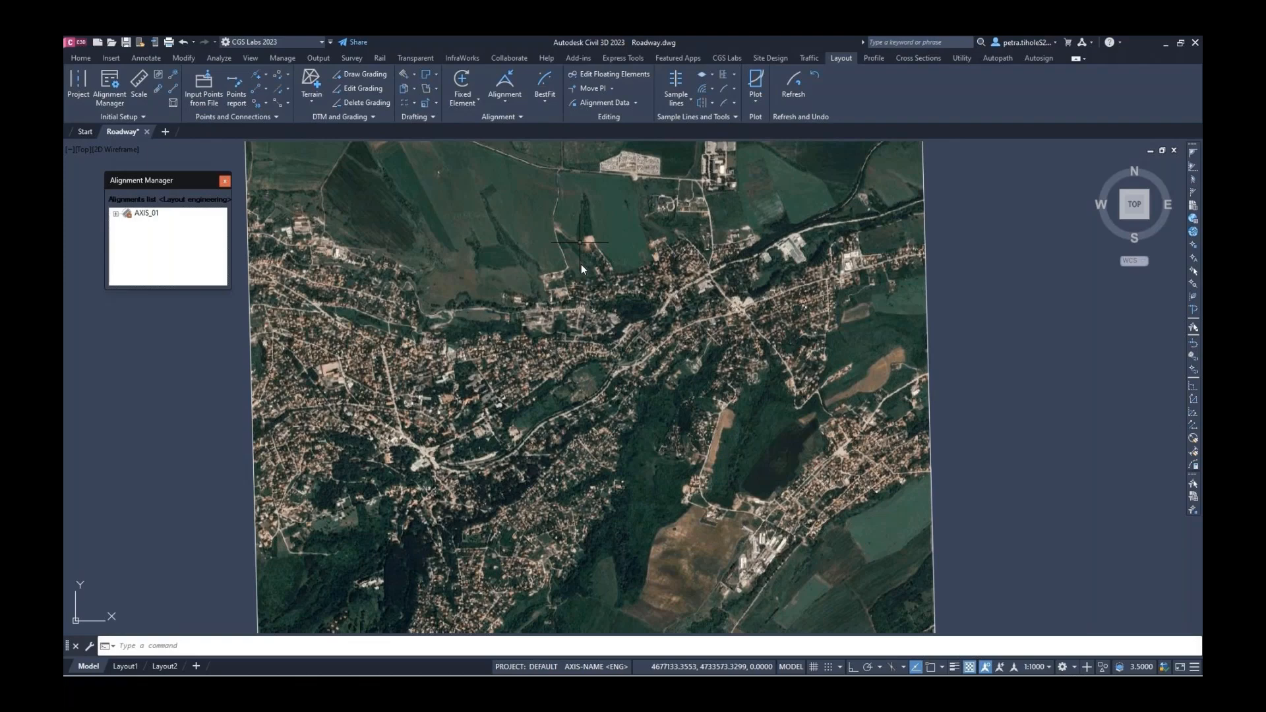
Begin tracing AXIS_01 as a tangent polygon, placing the first vertices along the valley road
{"action": "left_click", "coordinate": [506, 98]}
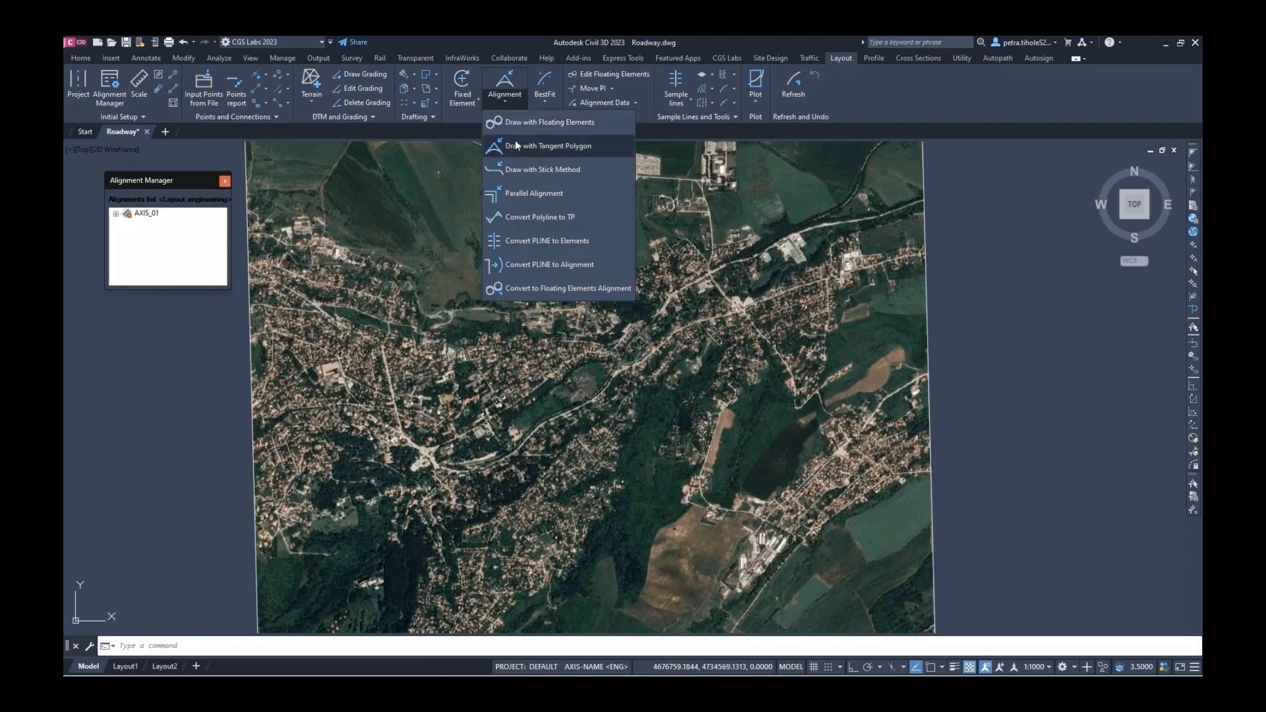
{"action": "left_click", "coordinate": [518, 144]}
{"action": "left_click", "coordinate": [631, 403]}
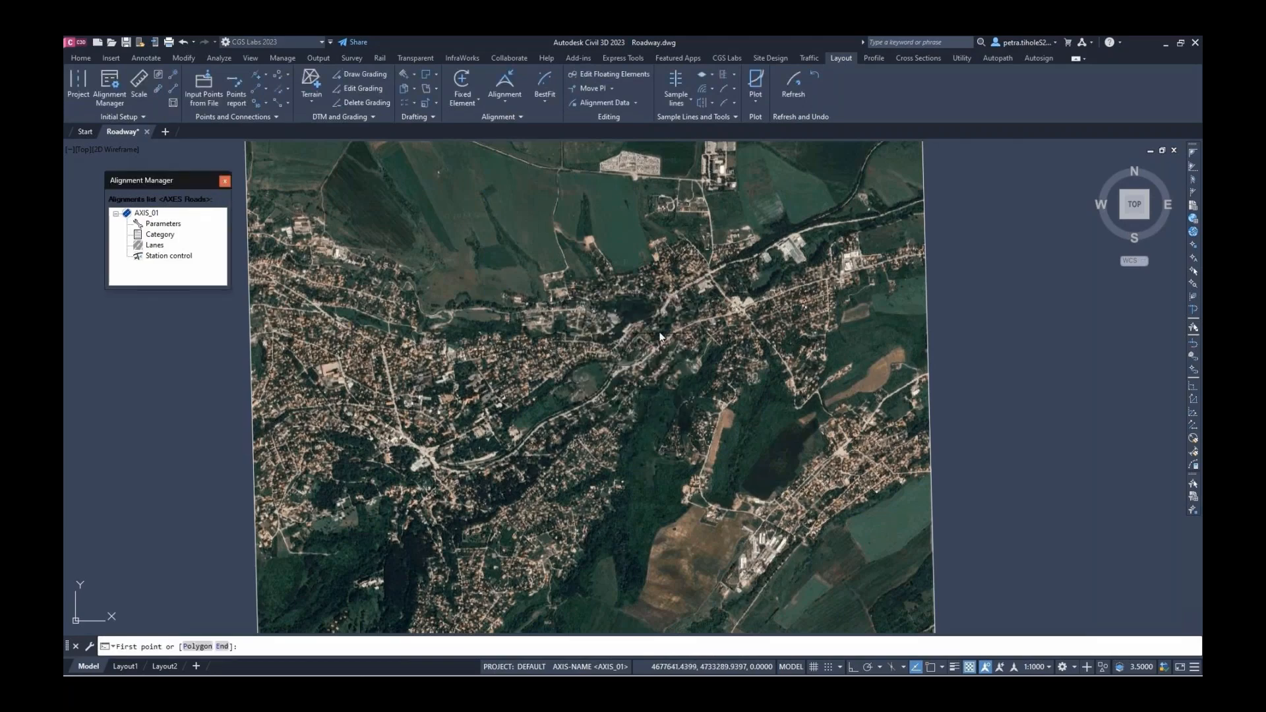
{"action": "scroll", "coordinate": [655, 349], "scroll_direction": "up", "scroll_amount": 5}
{"action": "scroll", "coordinate": [686, 339], "scroll_direction": "up", "scroll_amount": 3}
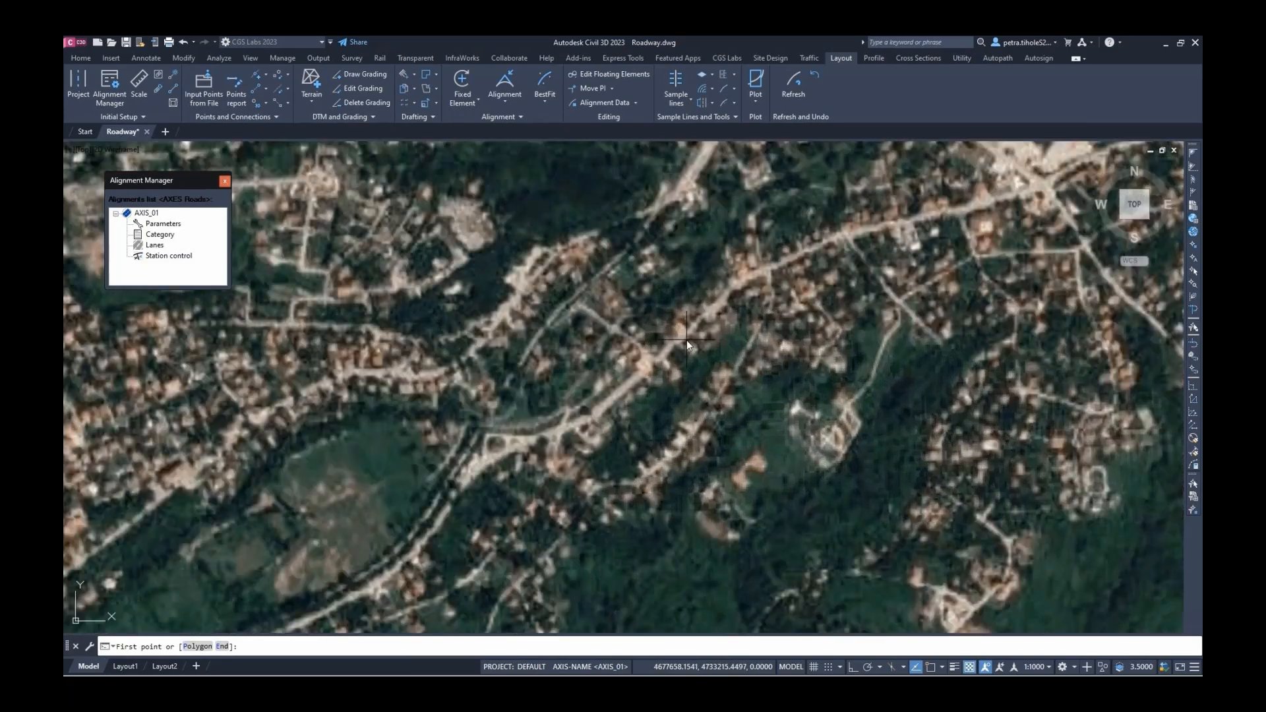
{"action": "left_click", "coordinate": [595, 423]}
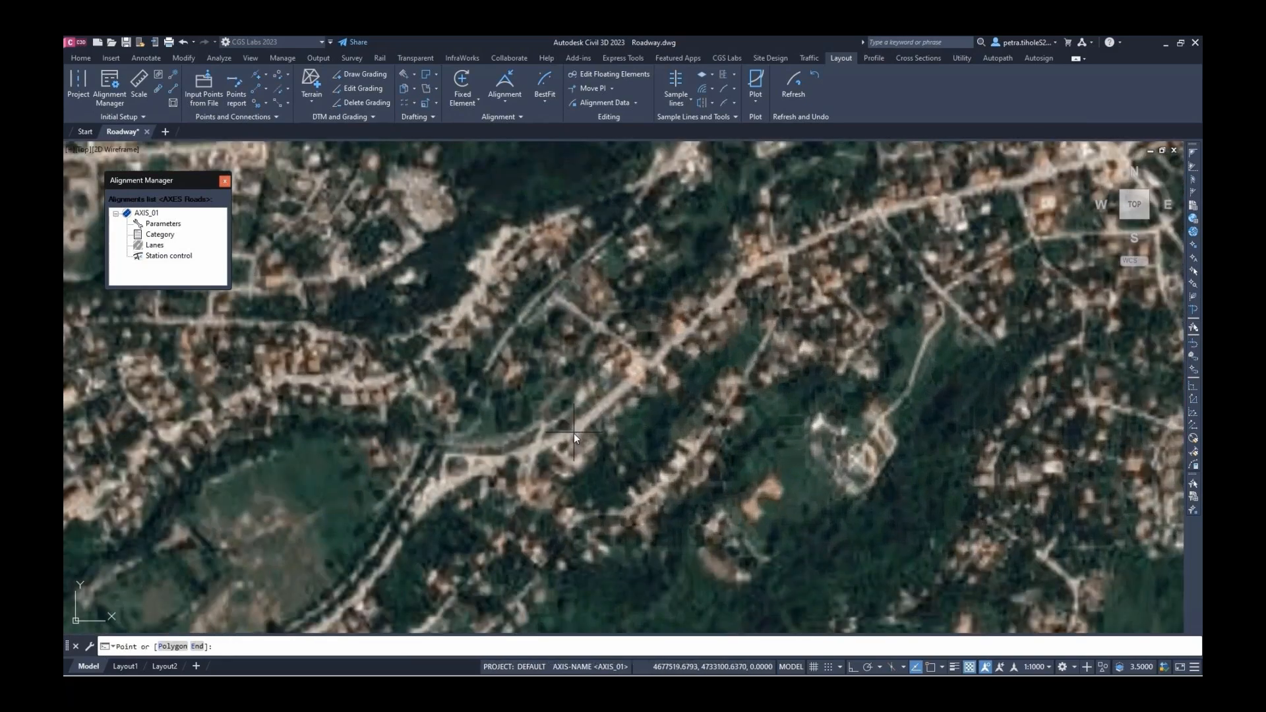
{"action": "left_click", "coordinate": [575, 434]}
{"action": "left_click", "coordinate": [430, 490]}
Add the remaining road vertices and finish, generating lanes and widenings for a 10.0m lorry
{"action": "middle_click_drag", "start_coordinate": [362, 616], "coordinate": [604, 399]}
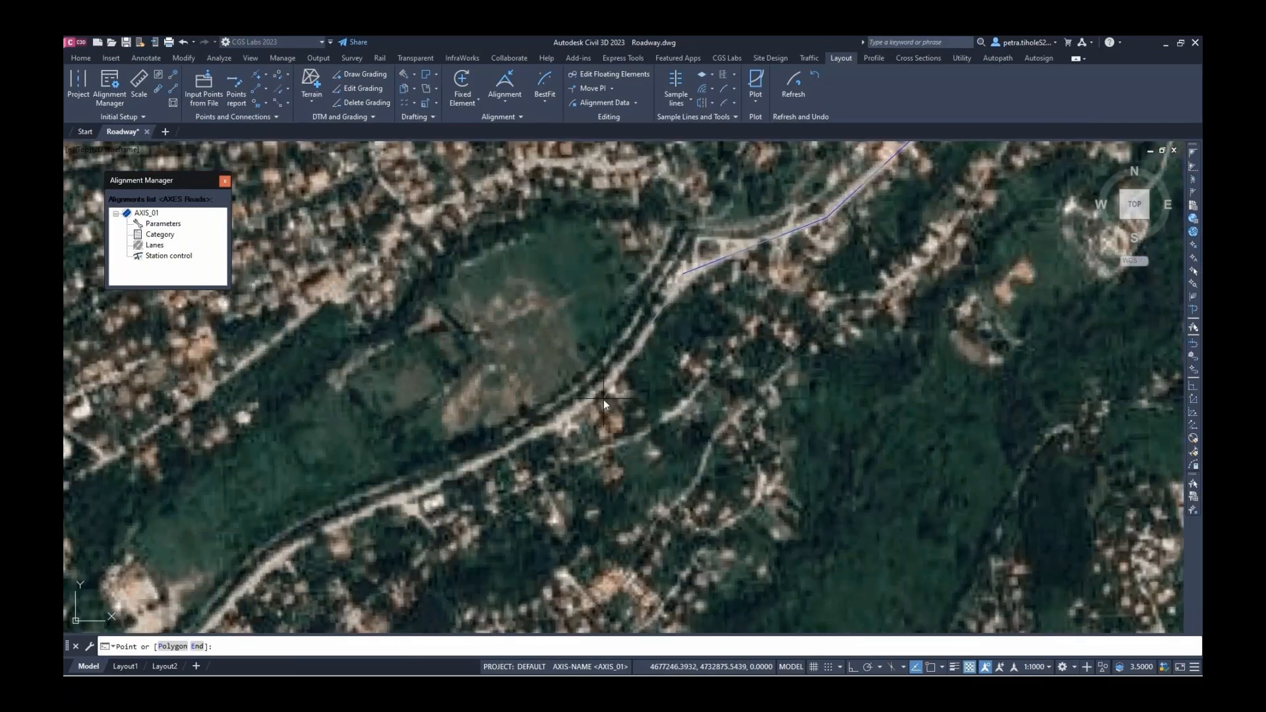
{"action": "left_click", "coordinate": [616, 376]}
{"action": "left_click", "coordinate": [287, 547]}
{"action": "middle_click_drag", "start_coordinate": [287, 546], "coordinate": [518, 301]}
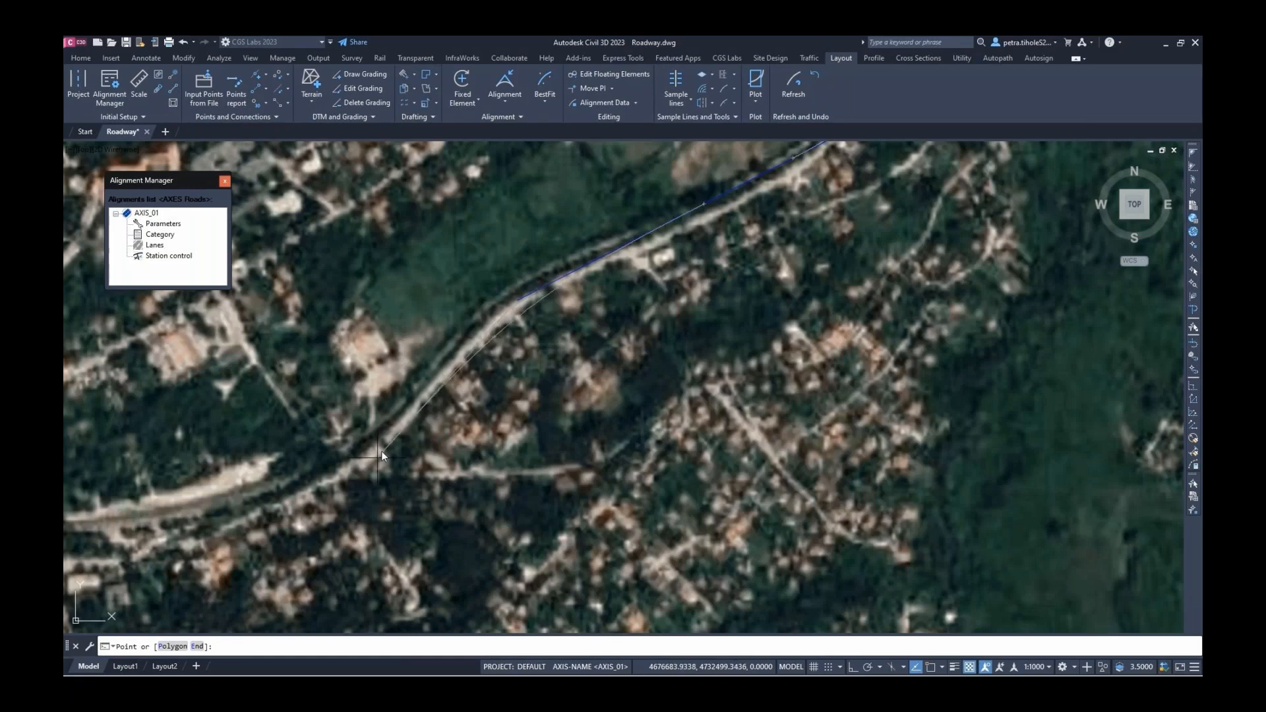
{"action": "left_click", "coordinate": [384, 440]}
{"action": "right_click", "coordinate": [422, 426]}
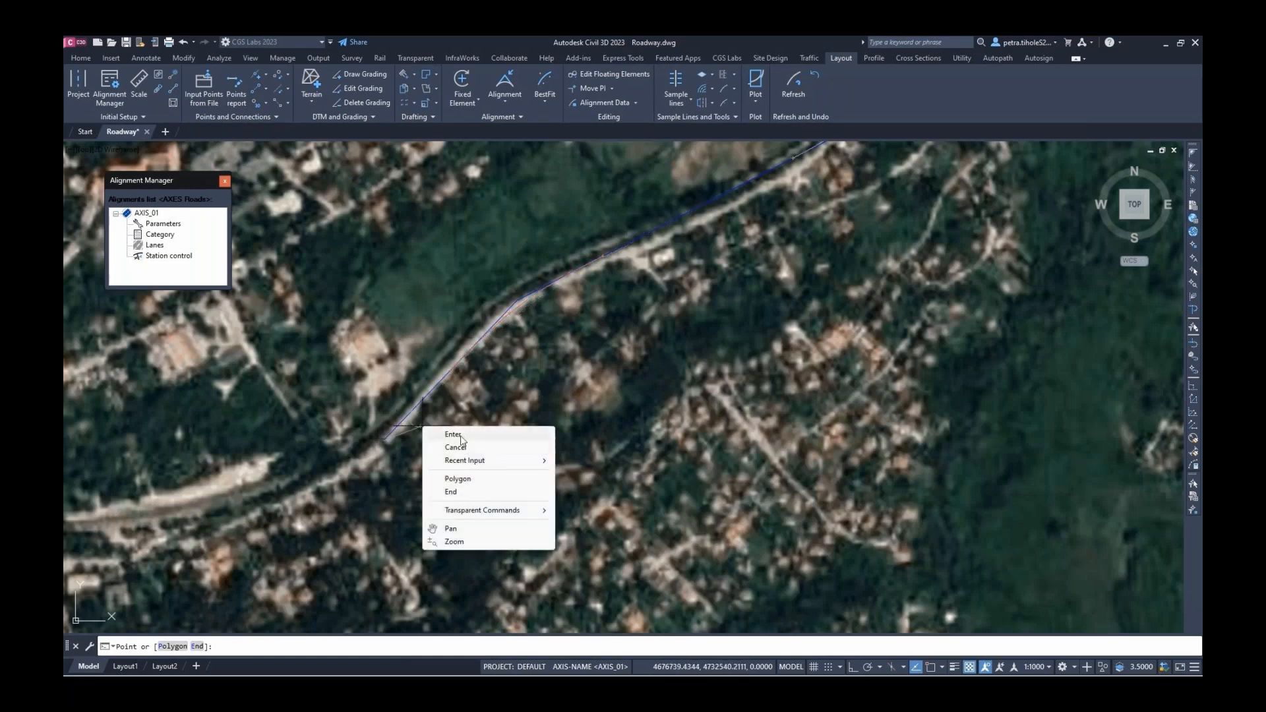
{"action": "left_click", "coordinate": [462, 433]}
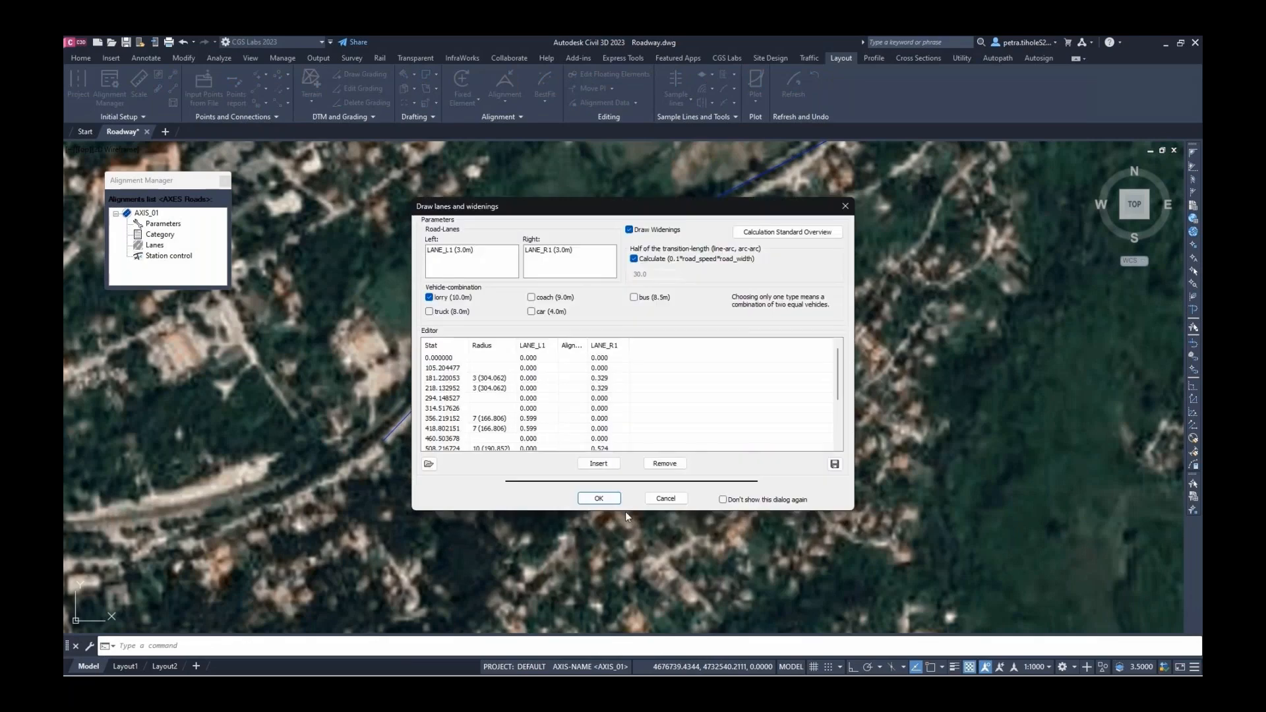
{"action": "left_click", "coordinate": [599, 499]}
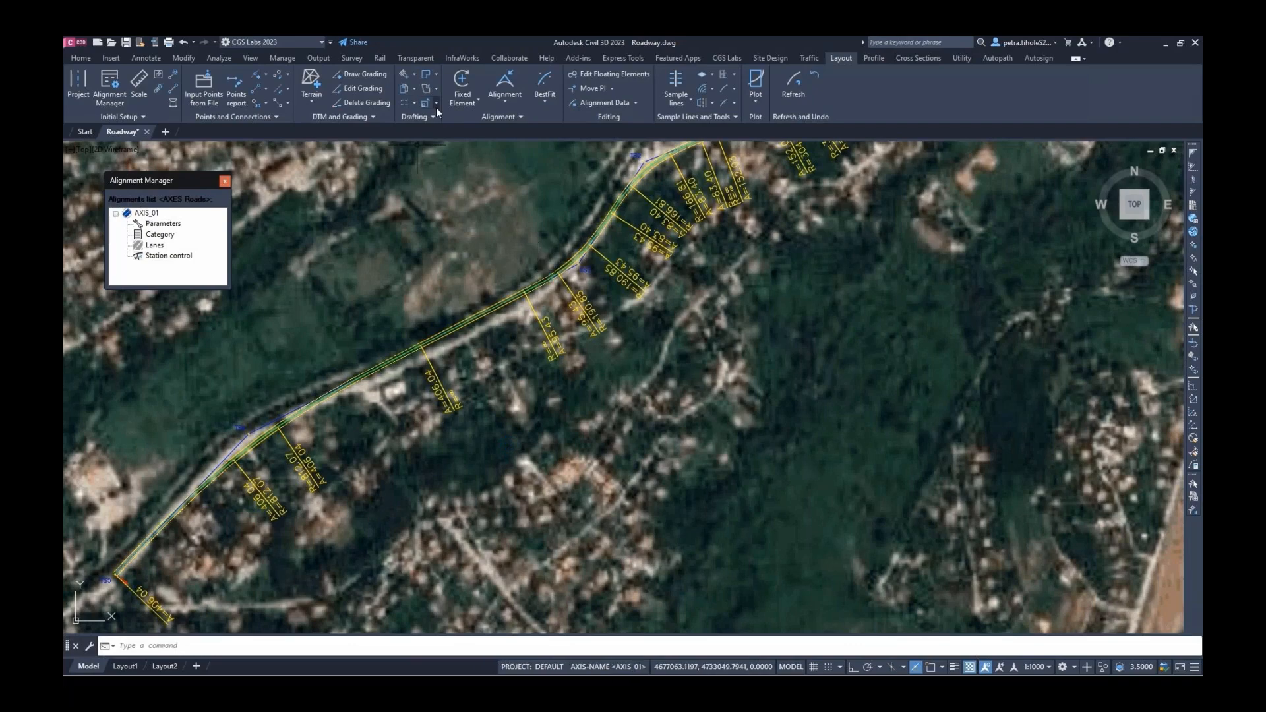
Best-fit AXIS_01 to its tangent polygon twice, accepting the lane and widening settings each time
{"action": "left_click", "coordinate": [549, 95]}
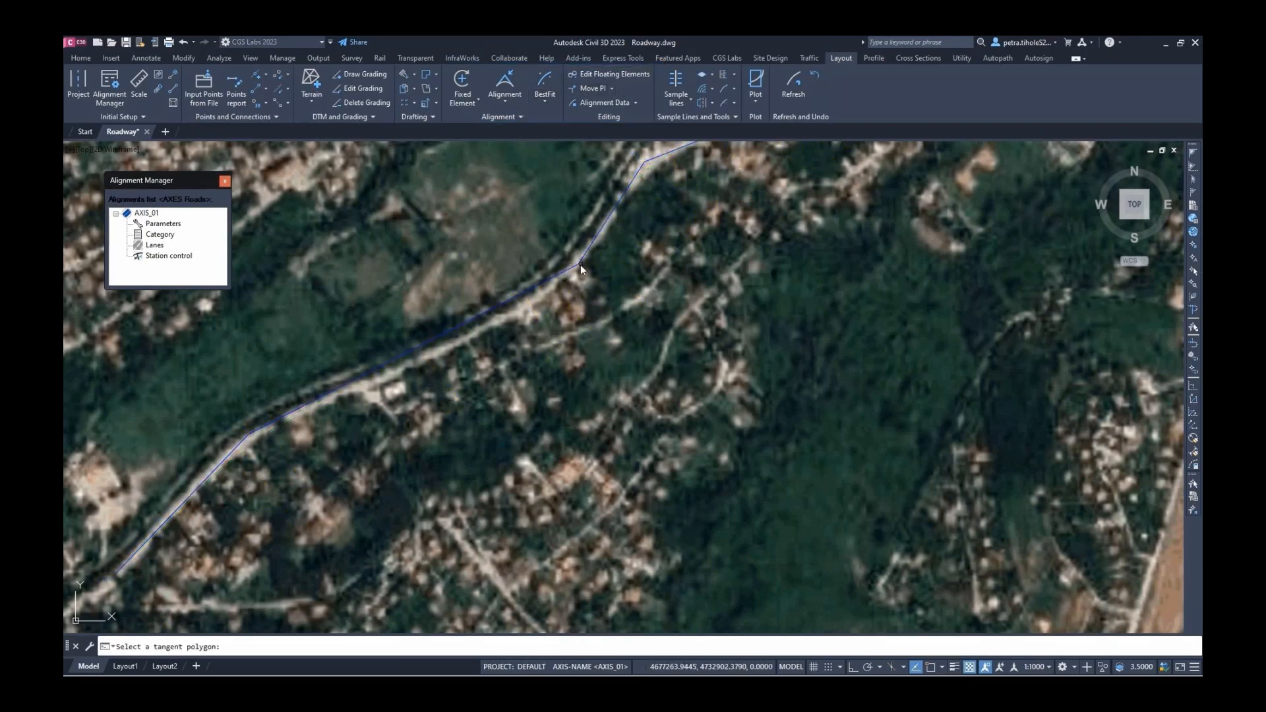
{"action": "left_click", "coordinate": [580, 268]}
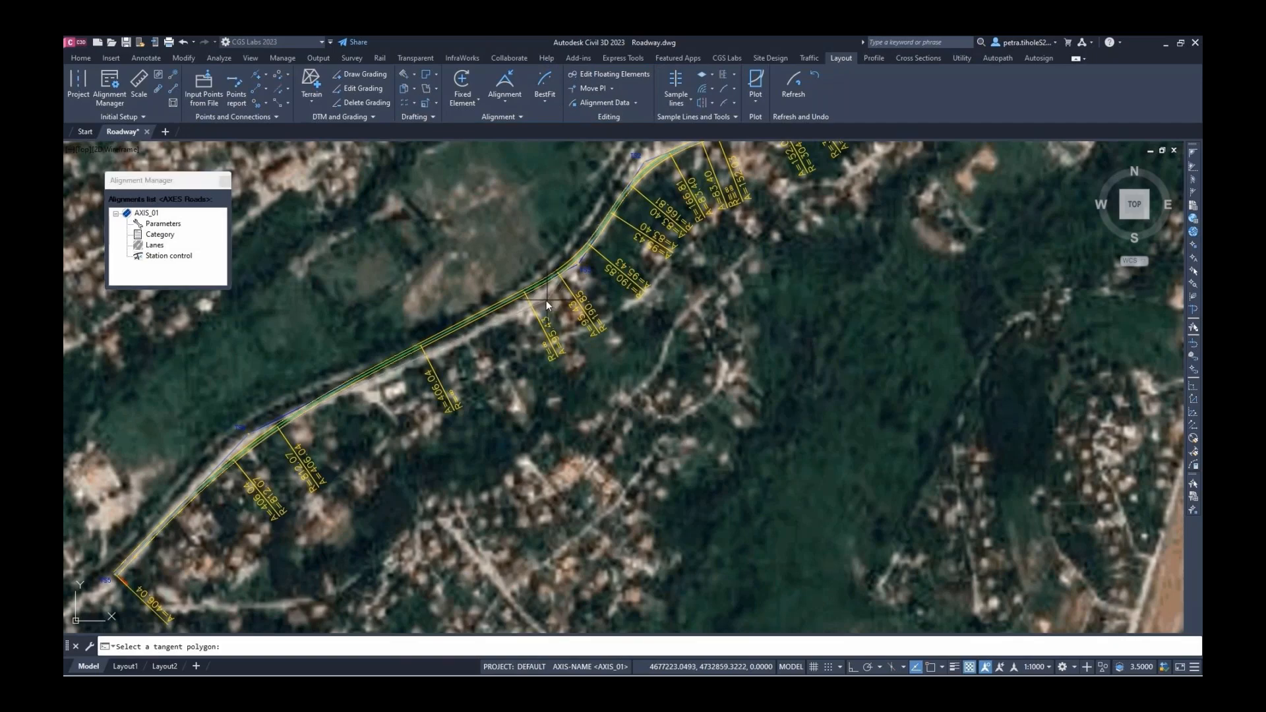
{"action": "left_click", "coordinate": [597, 499]}
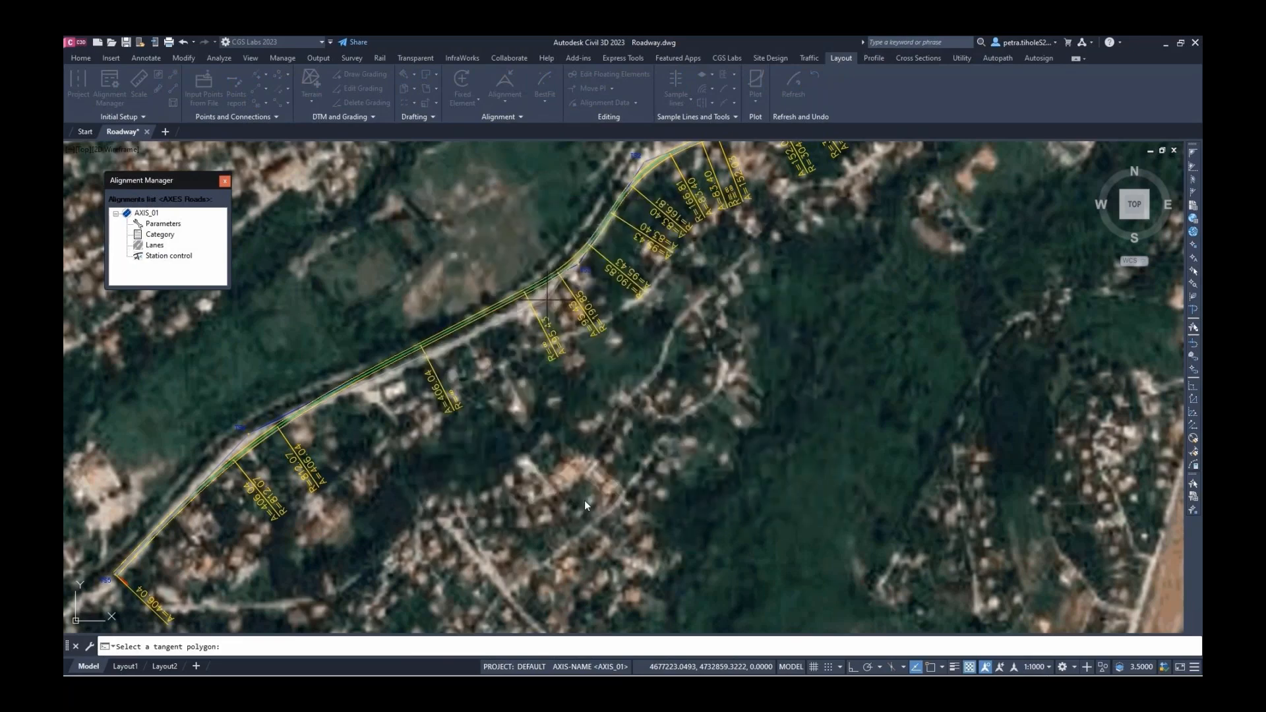
{"action": "middle_click_drag", "start_coordinate": [263, 424], "coordinate": [444, 367]}
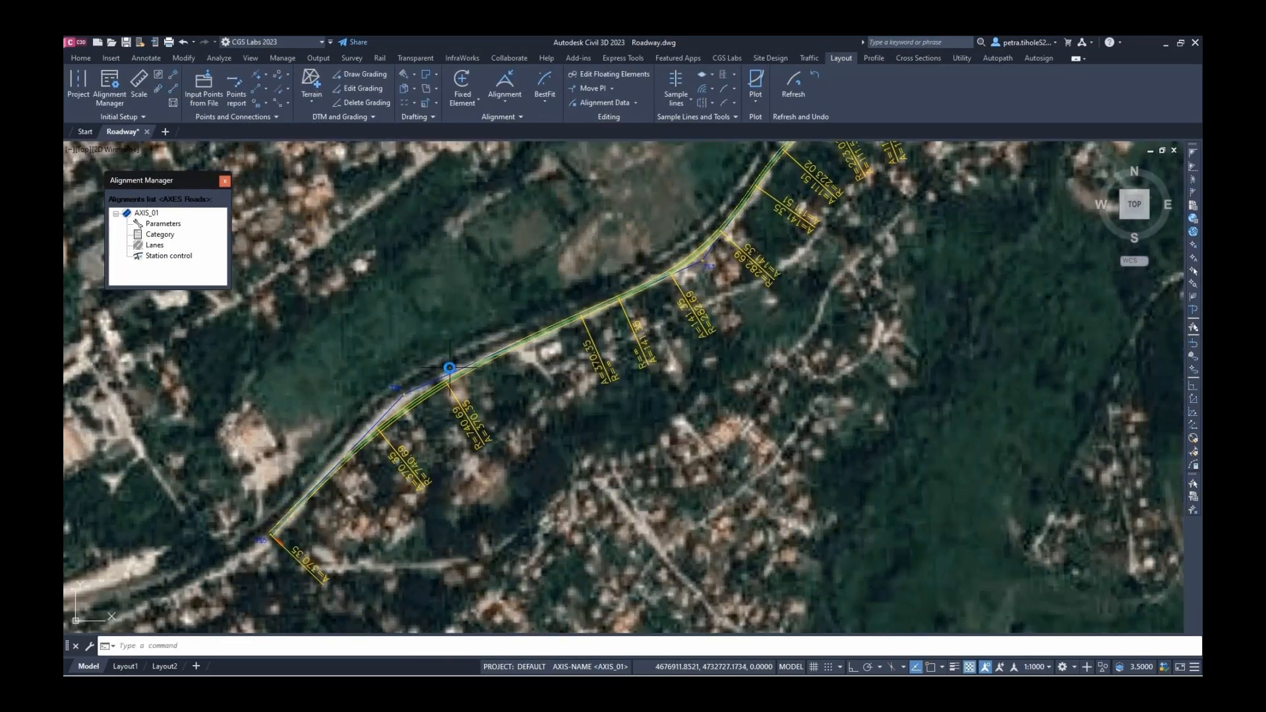
{"action": "left_click", "coordinate": [602, 87]}
{"action": "left_click", "coordinate": [391, 407]}
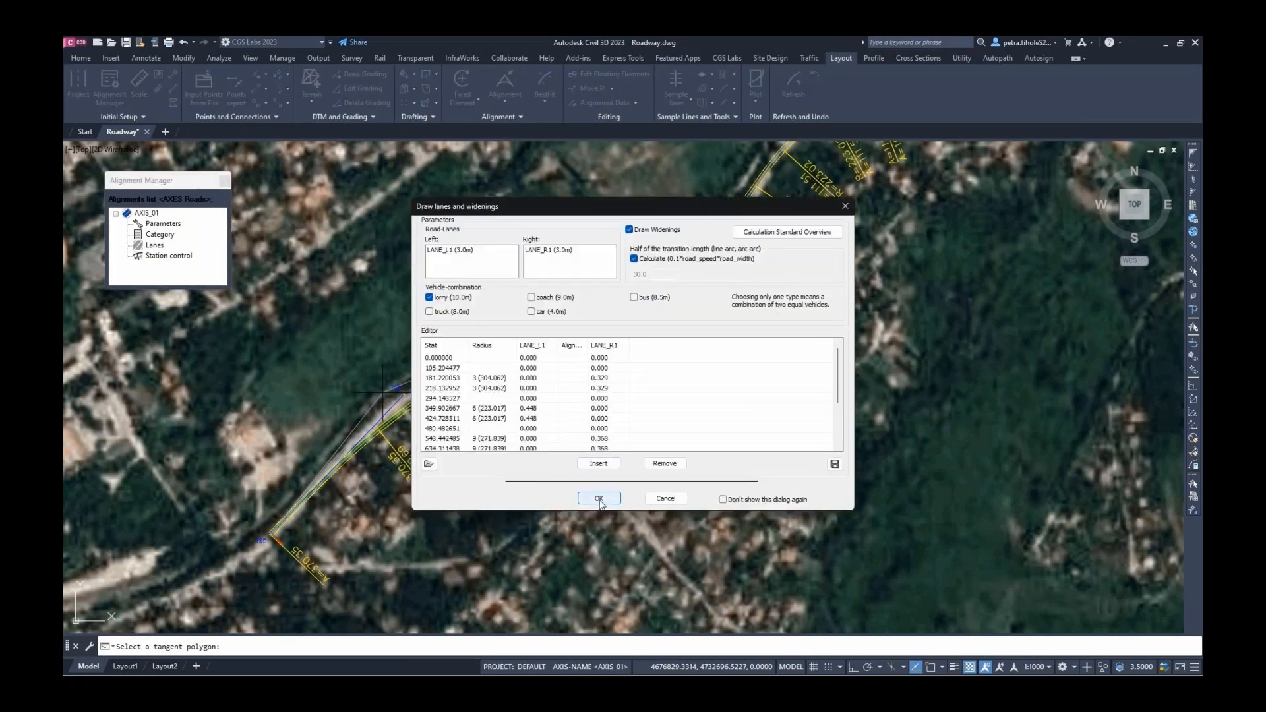
{"action": "left_click", "coordinate": [599, 499]}
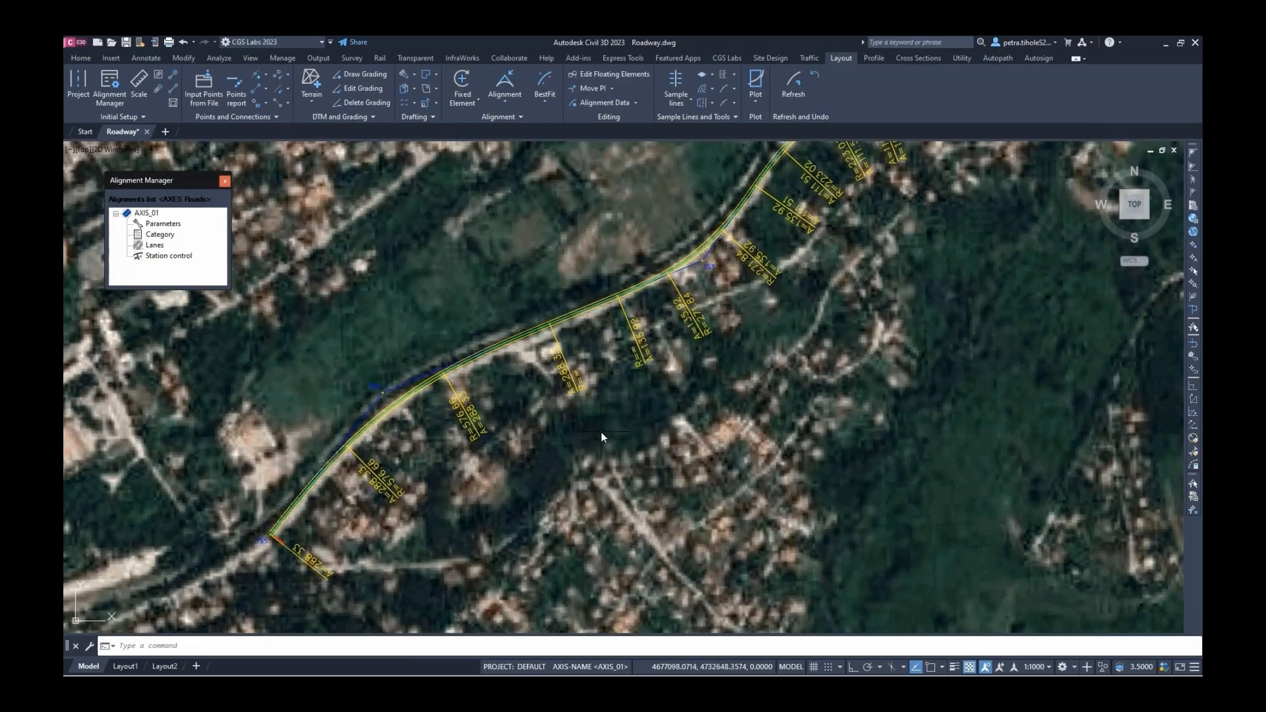
{"action": "scroll", "coordinate": [602, 429], "scroll_direction": "down", "scroll_amount": 2}
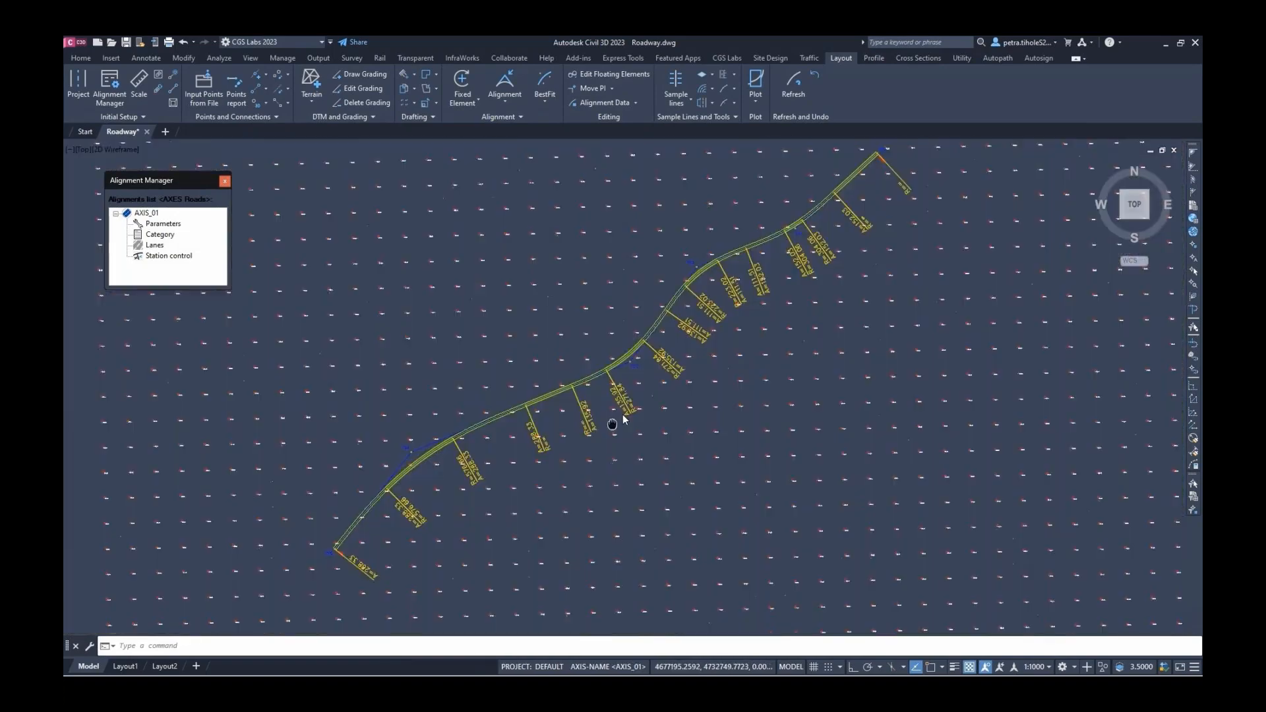
Set the TS4 curve radius to 550 in the Vertex Editor and accept the recalculated alignment
{"action": "middle_click_drag", "start_coordinate": [623, 414], "coordinate": [611, 424]}
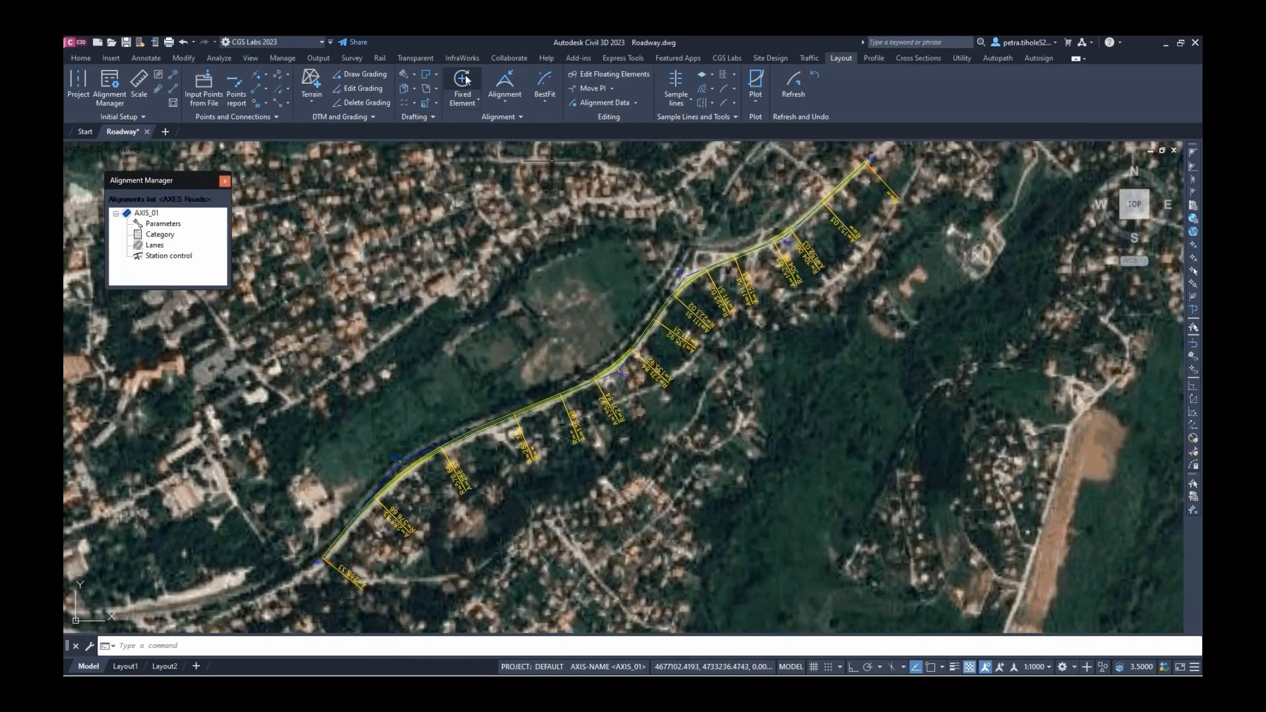
{"action": "left_click", "coordinate": [612, 89]}
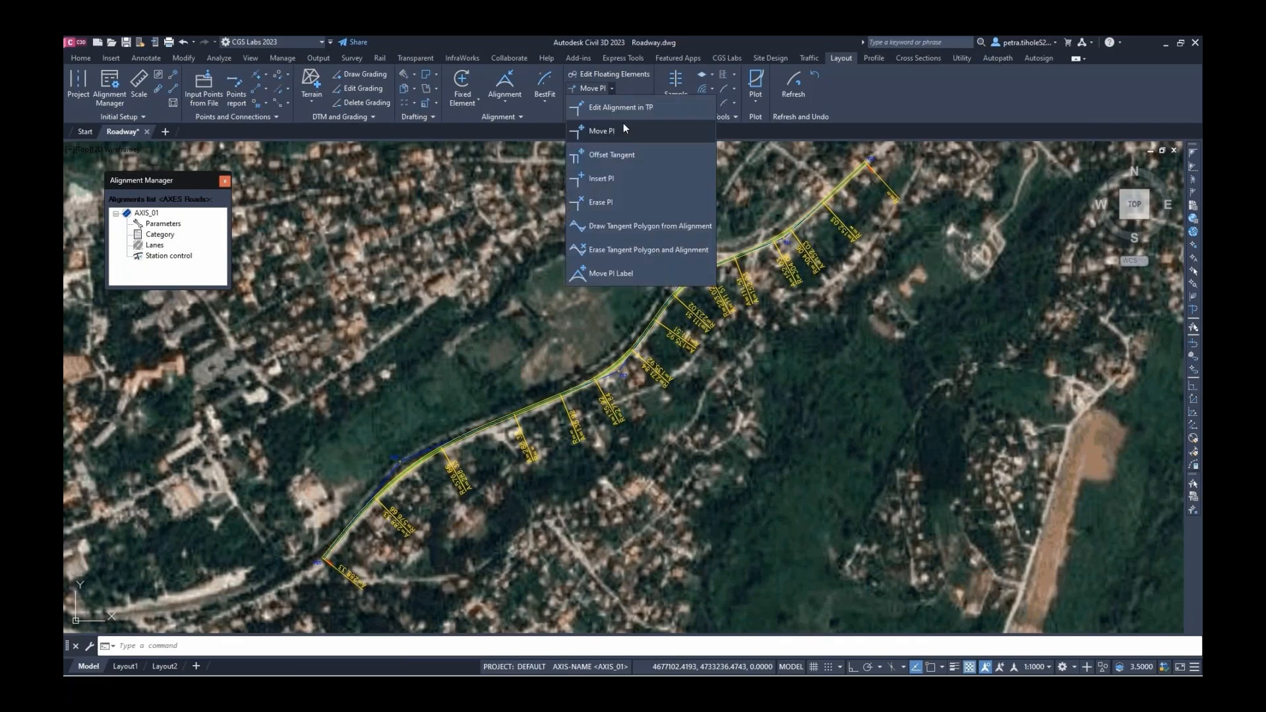
{"action": "left_click", "coordinate": [620, 107]}
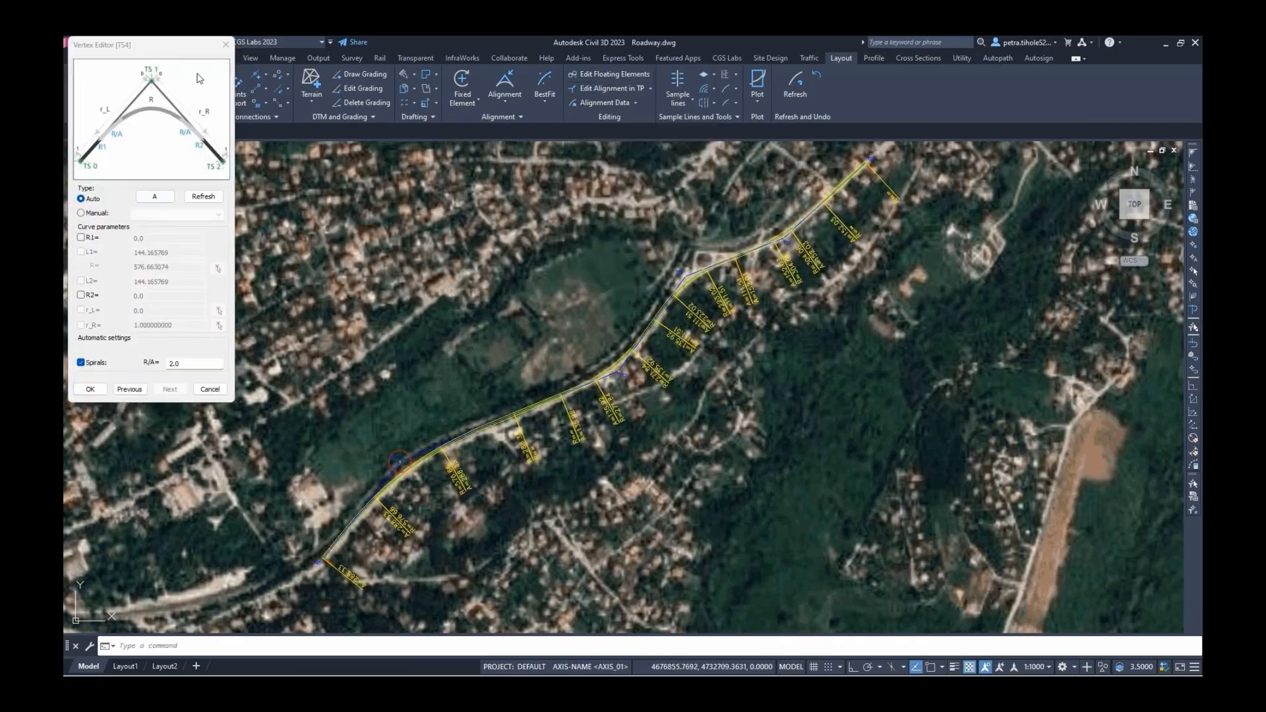
{"action": "left_click_drag", "start_coordinate": [180, 47], "coordinate": [205, 167]}
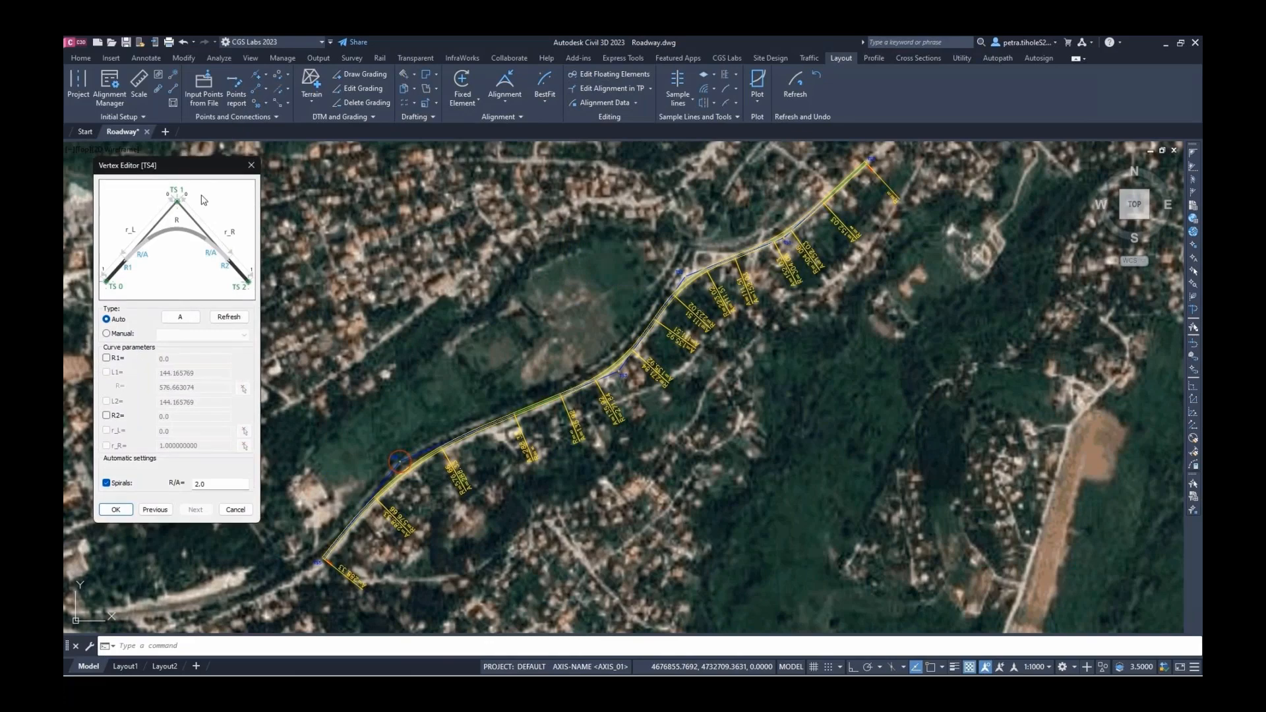
{"action": "left_click", "coordinate": [108, 334]}
{"action": "left_click_drag", "start_coordinate": [197, 387], "coordinate": [164, 390]}
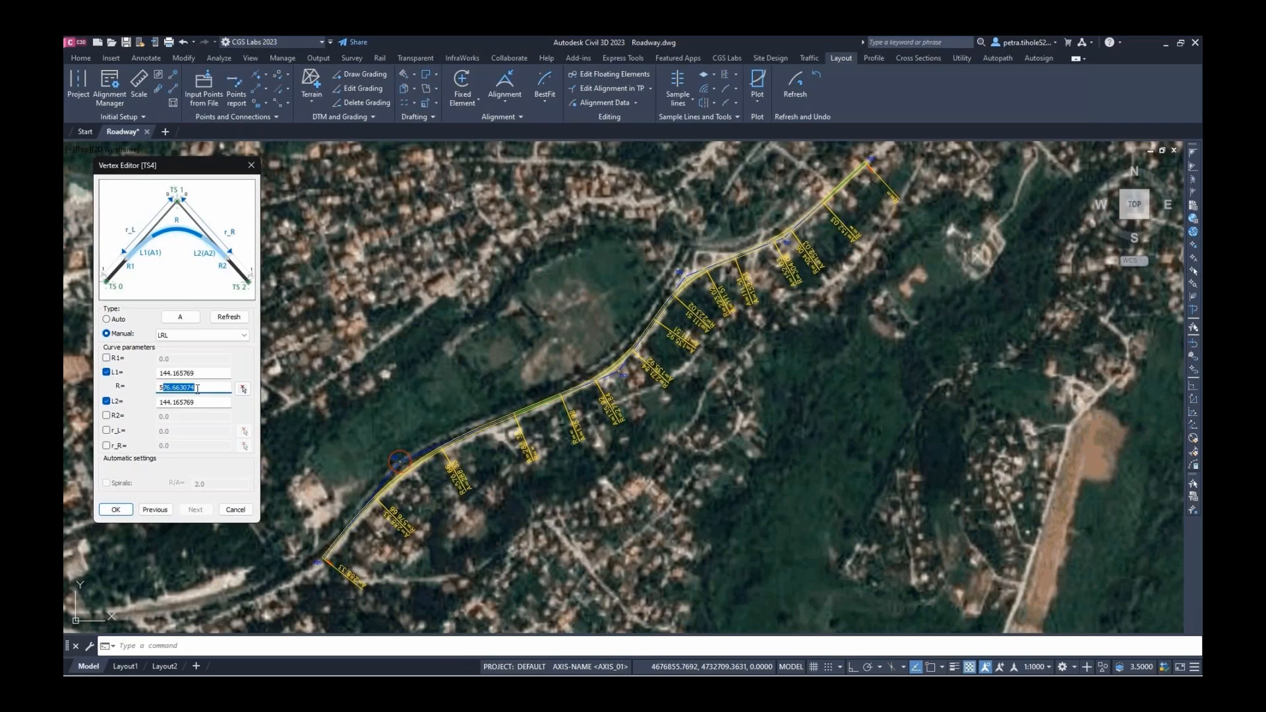
{"action": "type", "text": "50"}
{"action": "left_click", "coordinate": [123, 509]}
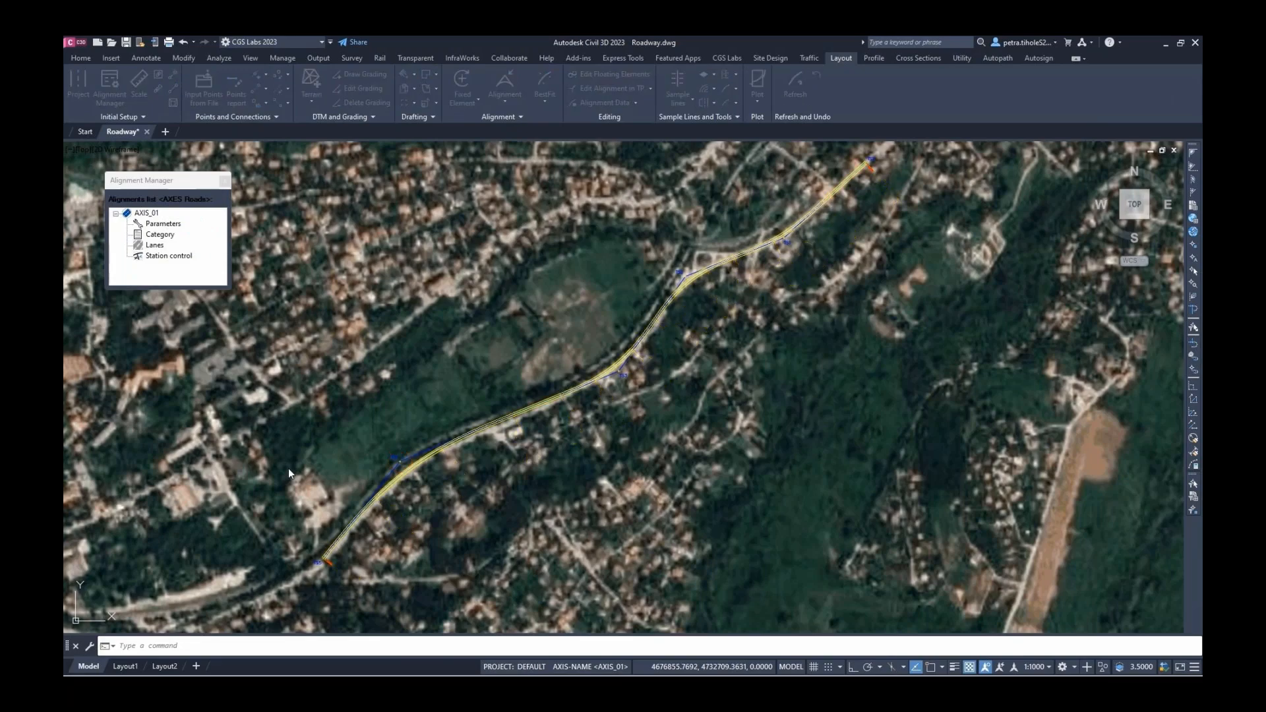
{"action": "left_click", "coordinate": [599, 499]}
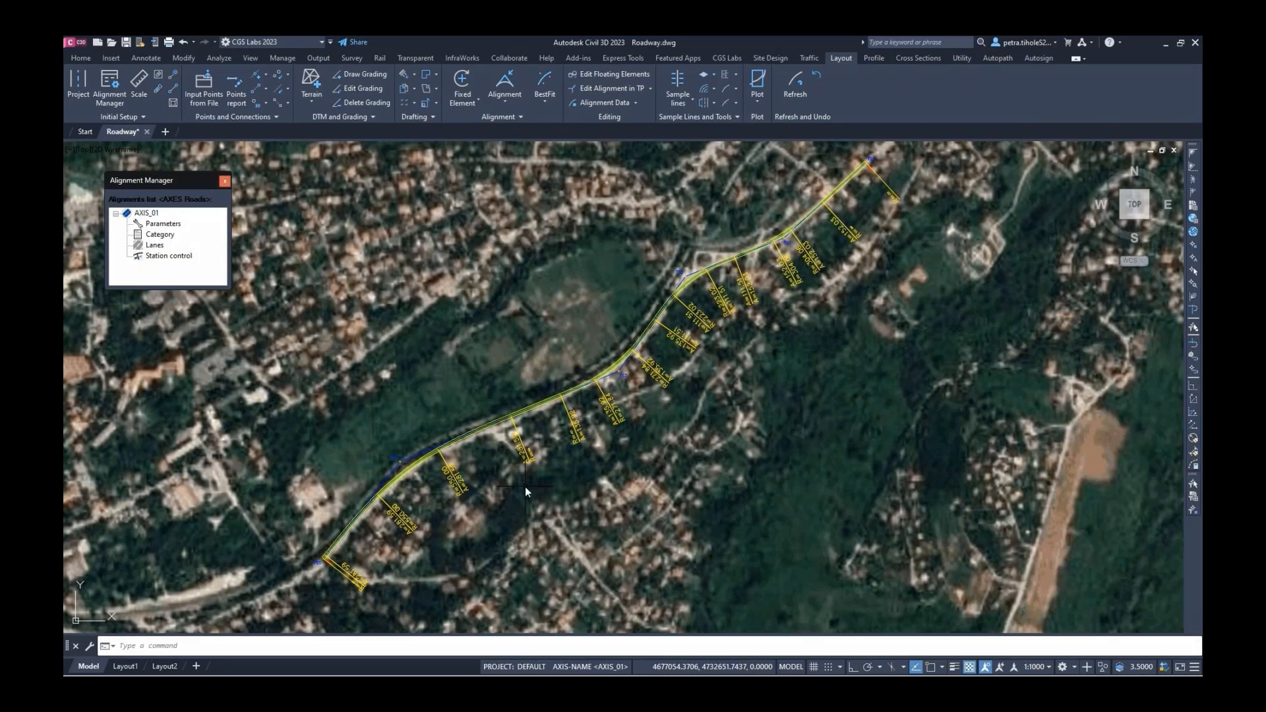
Draw sample lines every 20 m along AXIS_01, each reaching 30 m left and right
{"action": "left_click", "coordinate": [678, 99]}
{"action": "left_click", "coordinate": [712, 123]}
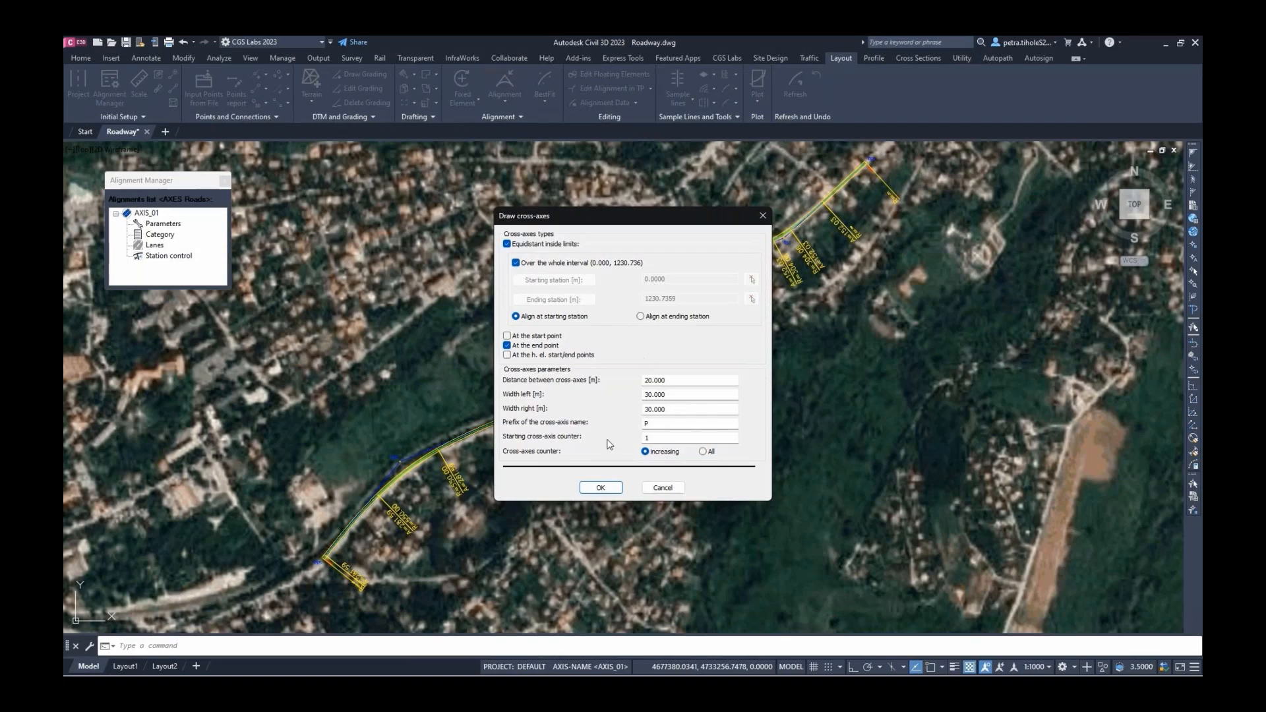
{"action": "left_click", "coordinate": [597, 486]}
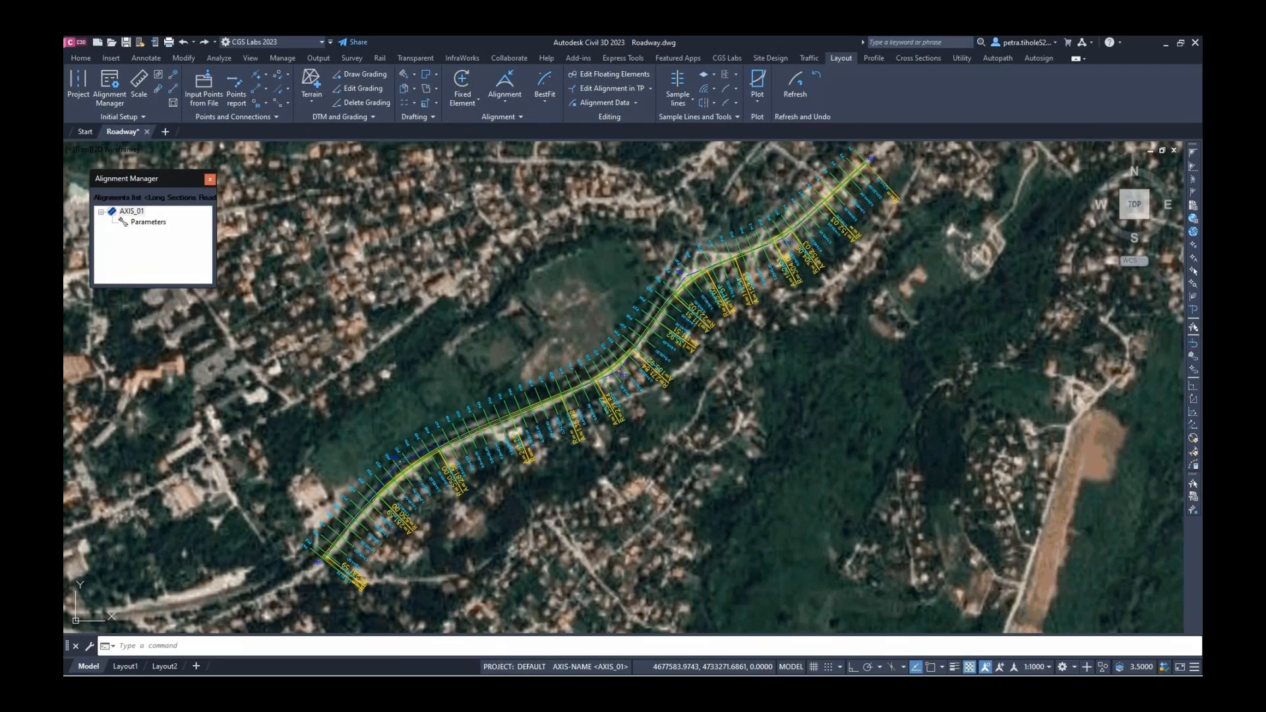
{"action": "left_click", "coordinate": [876, 59]}
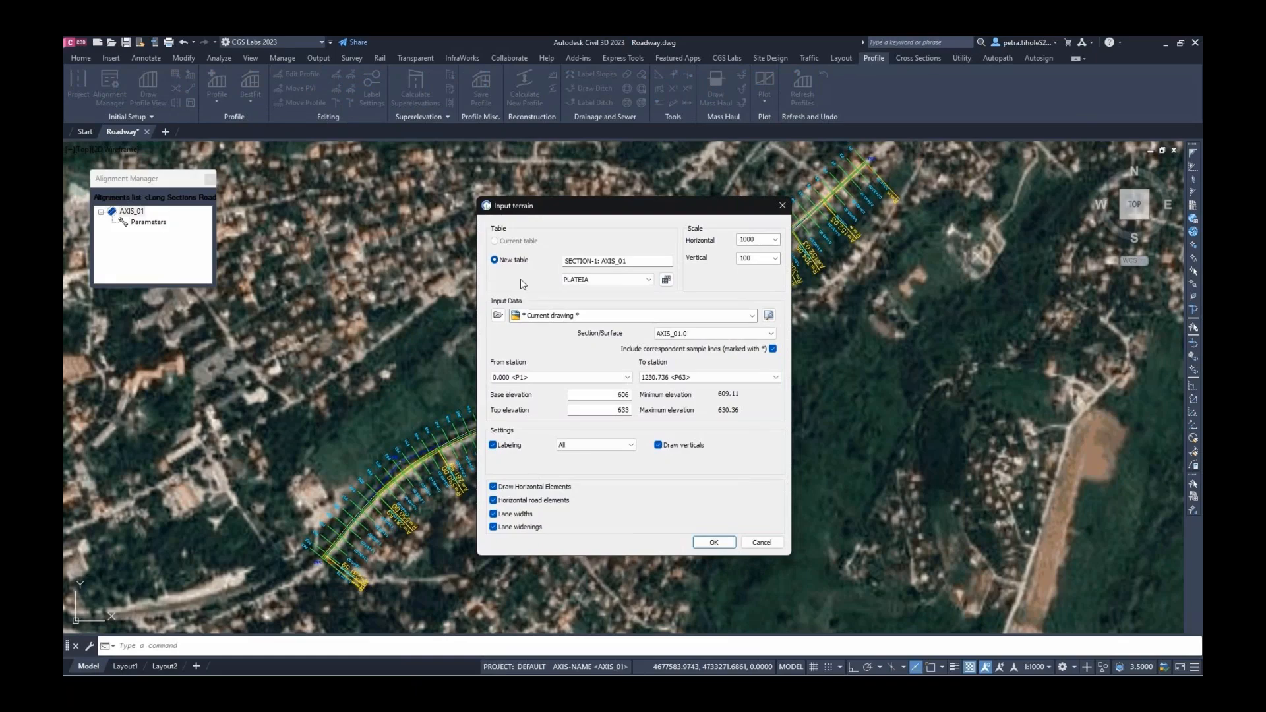
Accept the 1:1000/100 terrain profile and place the AXIS_01 long-section table beside the map
{"action": "left_click", "coordinate": [716, 543]}
{"action": "scroll", "coordinate": [719, 531], "scroll_direction": "down", "scroll_amount": 5}
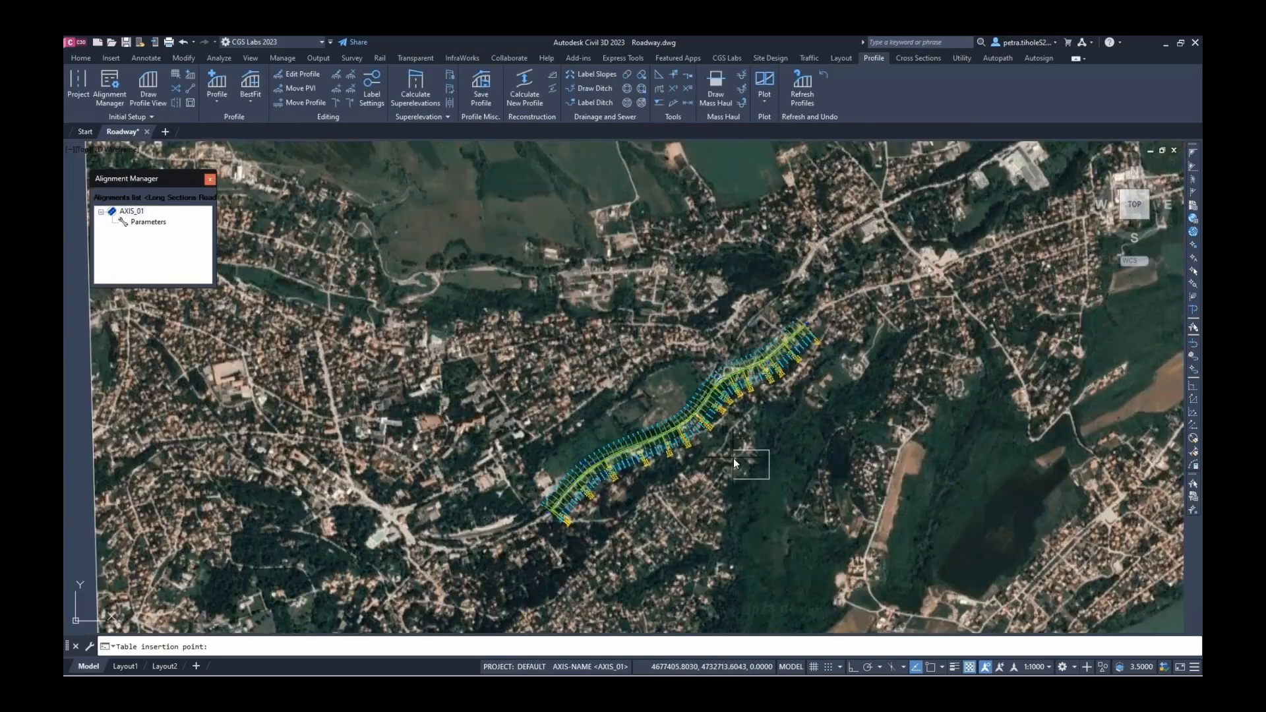
{"action": "scroll", "coordinate": [733, 458], "scroll_direction": "down", "scroll_amount": 4}
{"action": "middle_click_drag", "start_coordinate": [927, 451], "coordinate": [594, 381]}
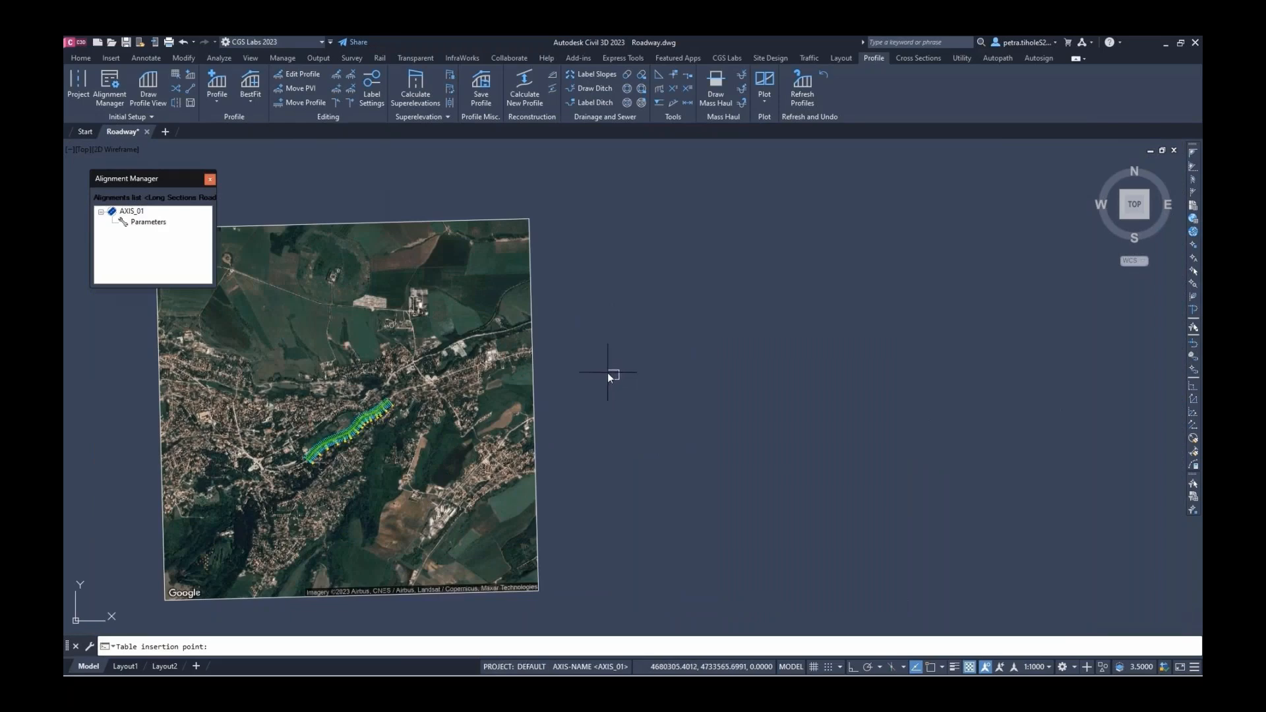
{"action": "left_click", "coordinate": [608, 373]}
{"action": "scroll", "coordinate": [605, 368], "scroll_direction": "up", "scroll_amount": 8}
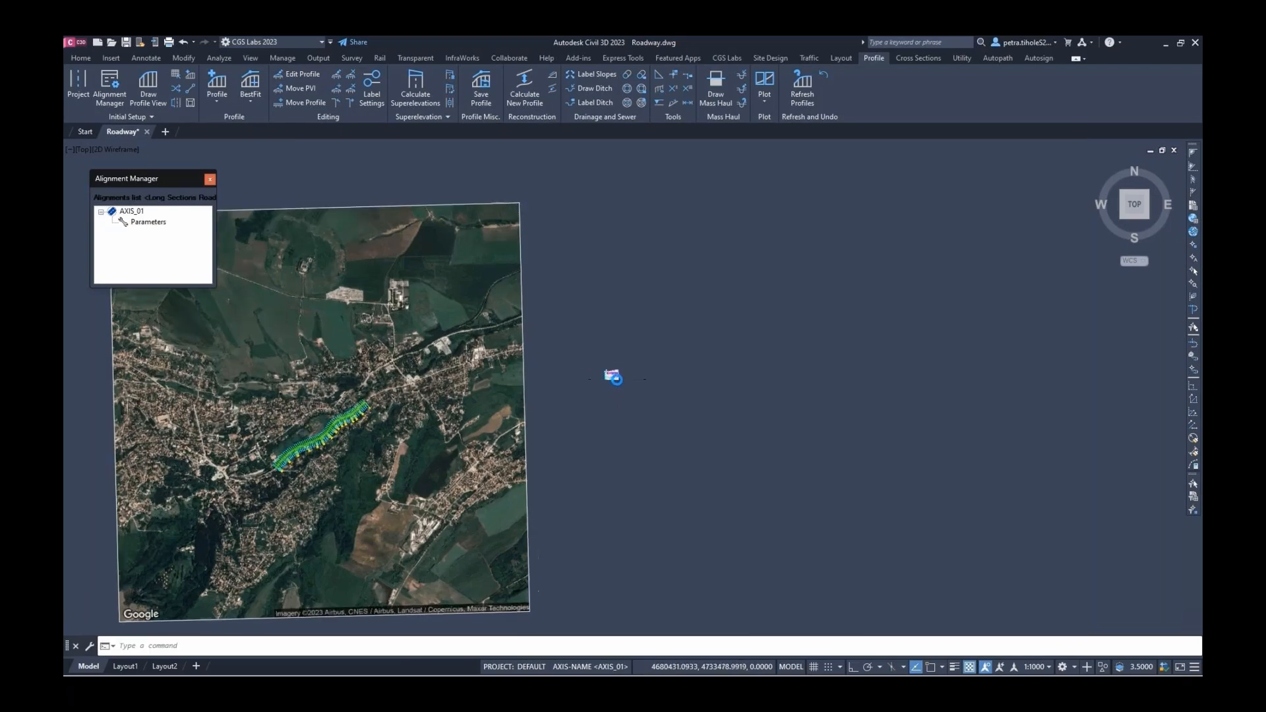
{"action": "scroll", "coordinate": [602, 358], "scroll_direction": "up", "scroll_amount": 6}
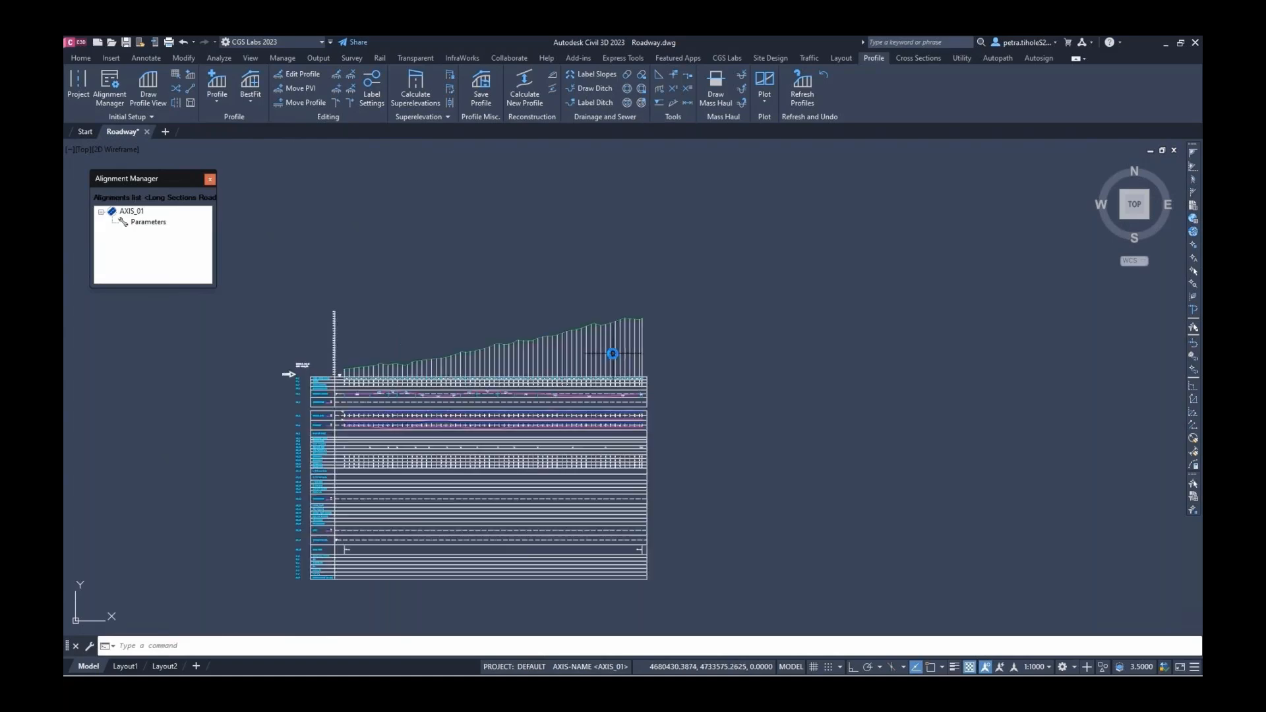
{"action": "scroll", "coordinate": [473, 401], "scroll_direction": "up", "scroll_amount": 2}
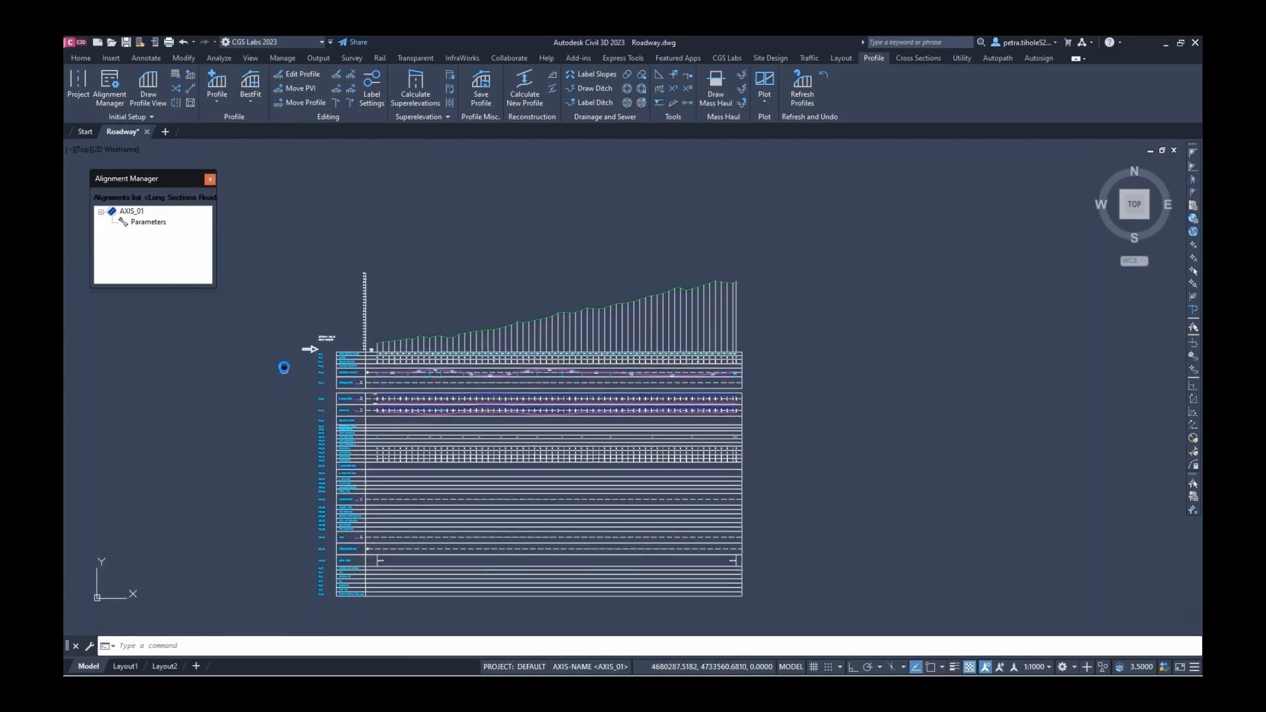
{"action": "left_click", "coordinate": [220, 78]}
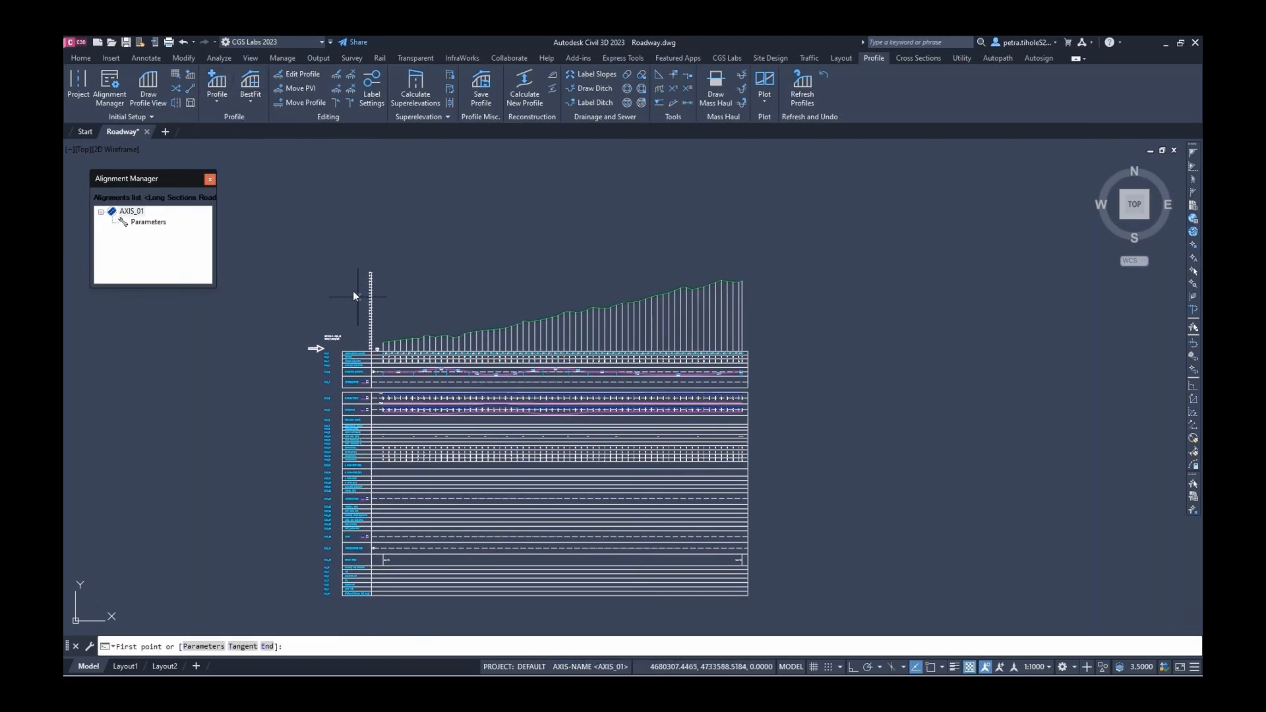
Draw the design grade line over the AXIS_01 terrain profile from start to end station
{"action": "scroll", "coordinate": [353, 337], "scroll_direction": "up", "scroll_amount": 5}
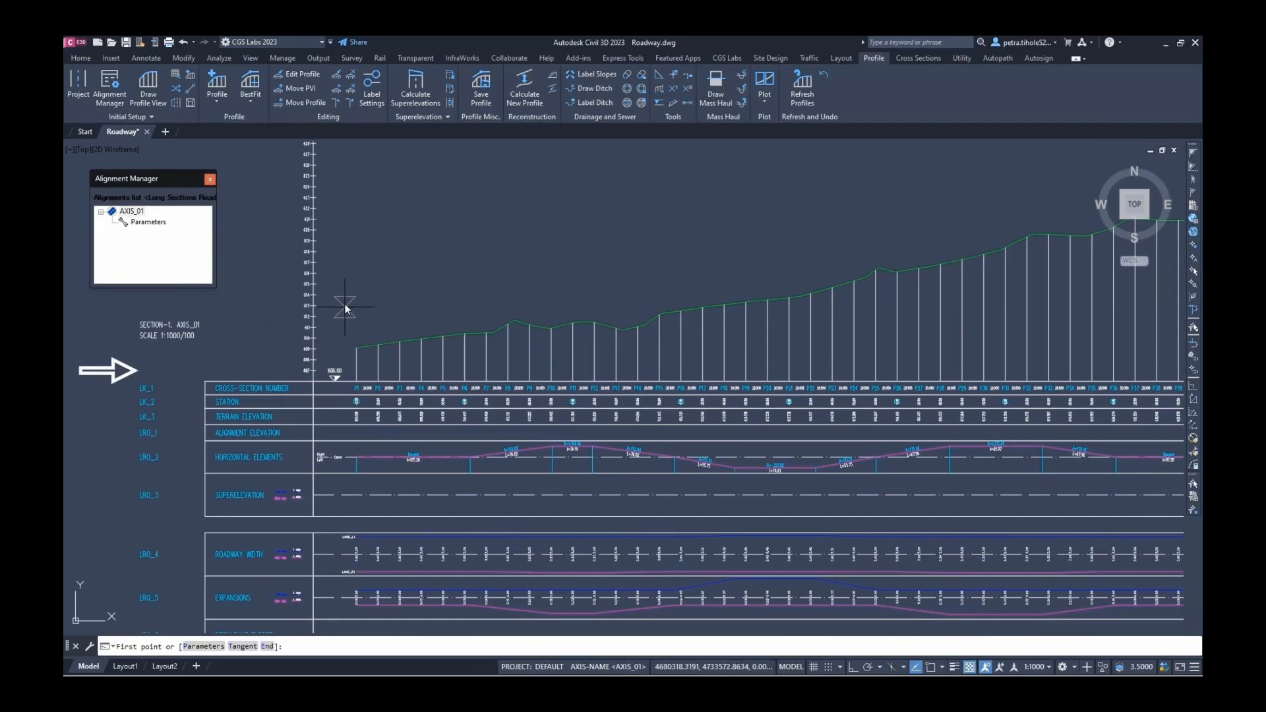
{"action": "left_click", "coordinate": [345, 304]}
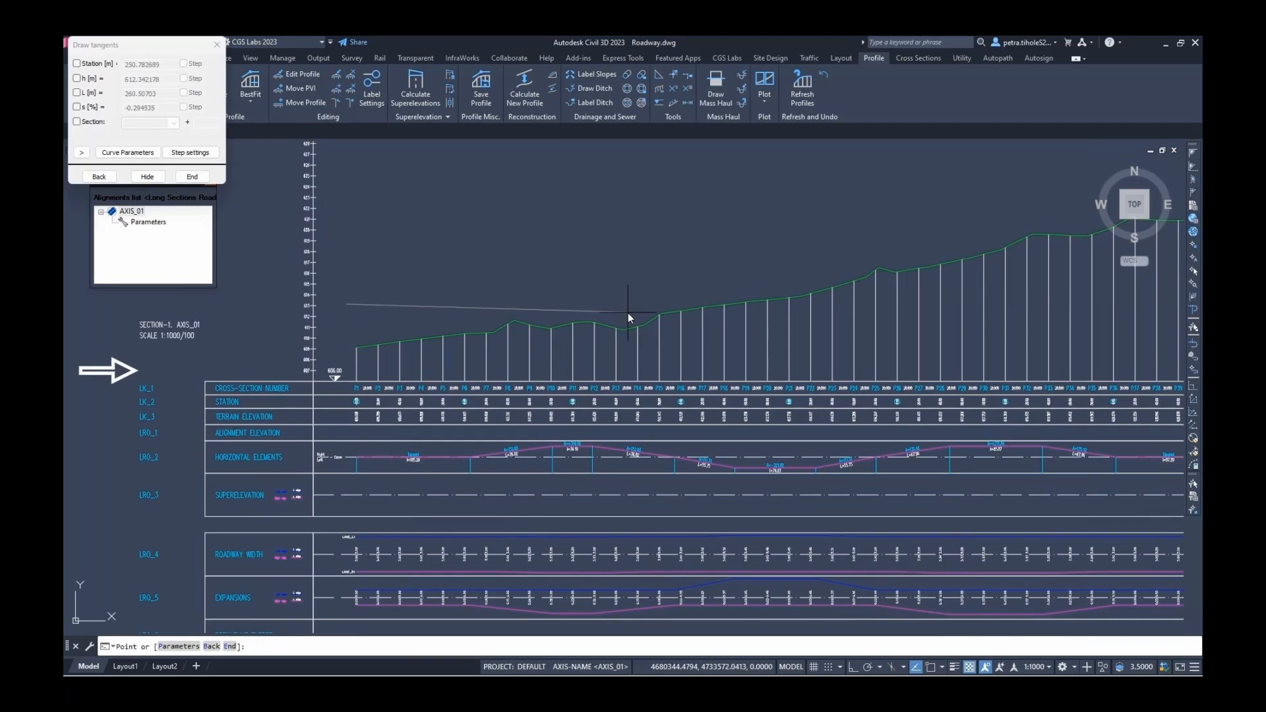
{"action": "scroll", "coordinate": [594, 326], "scroll_direction": "down", "scroll_amount": 3}
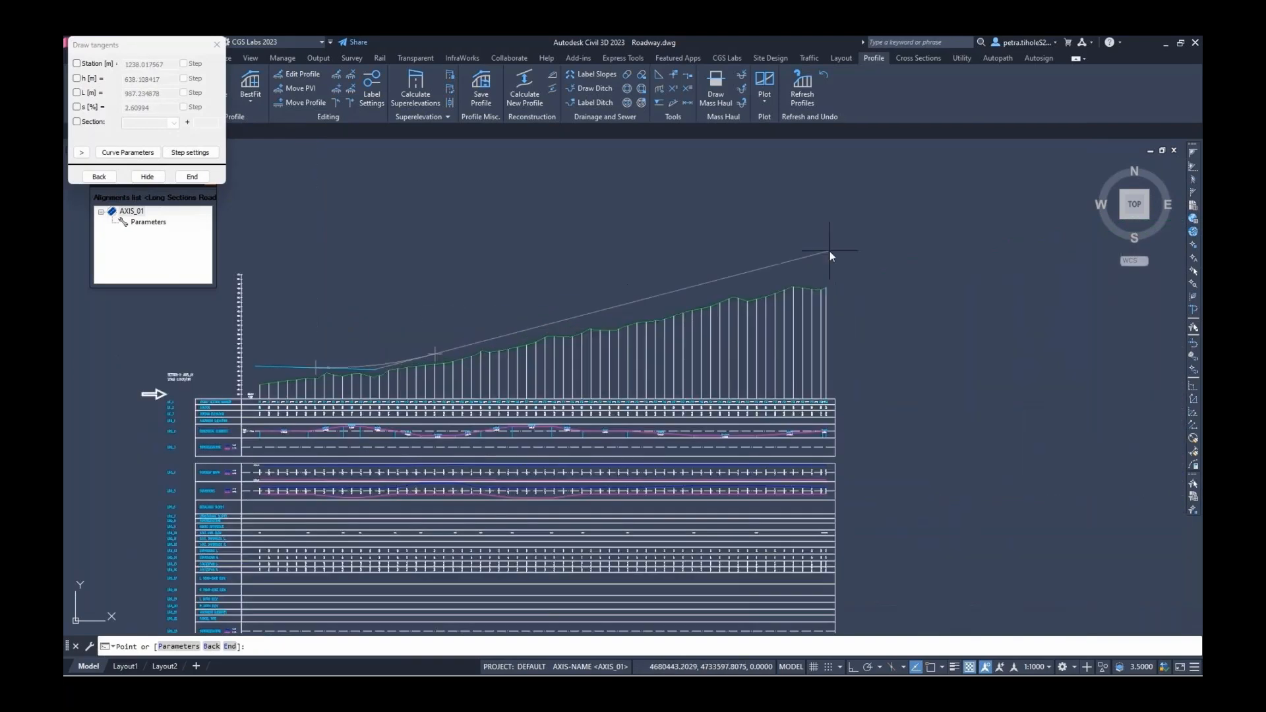
{"action": "scroll", "coordinate": [830, 261], "scroll_direction": "up", "scroll_amount": 1}
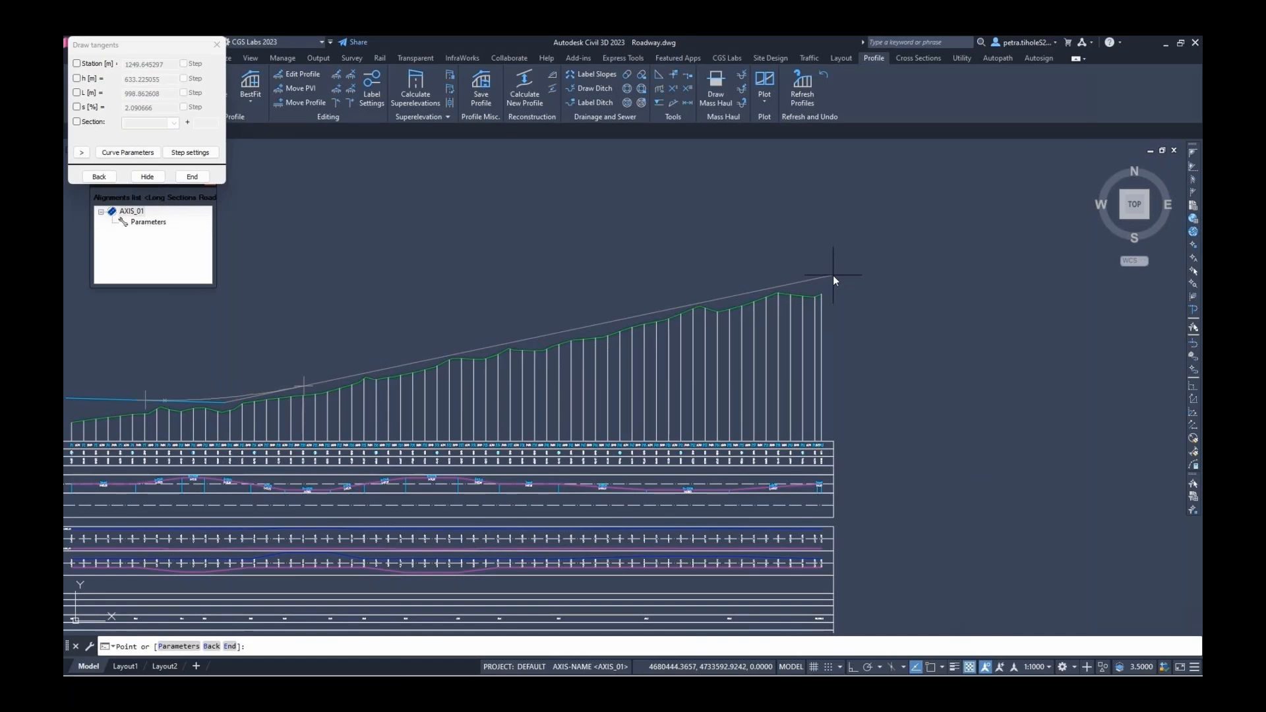
{"action": "right_click", "coordinate": [825, 276]}
{"action": "left_click", "coordinate": [847, 283]}
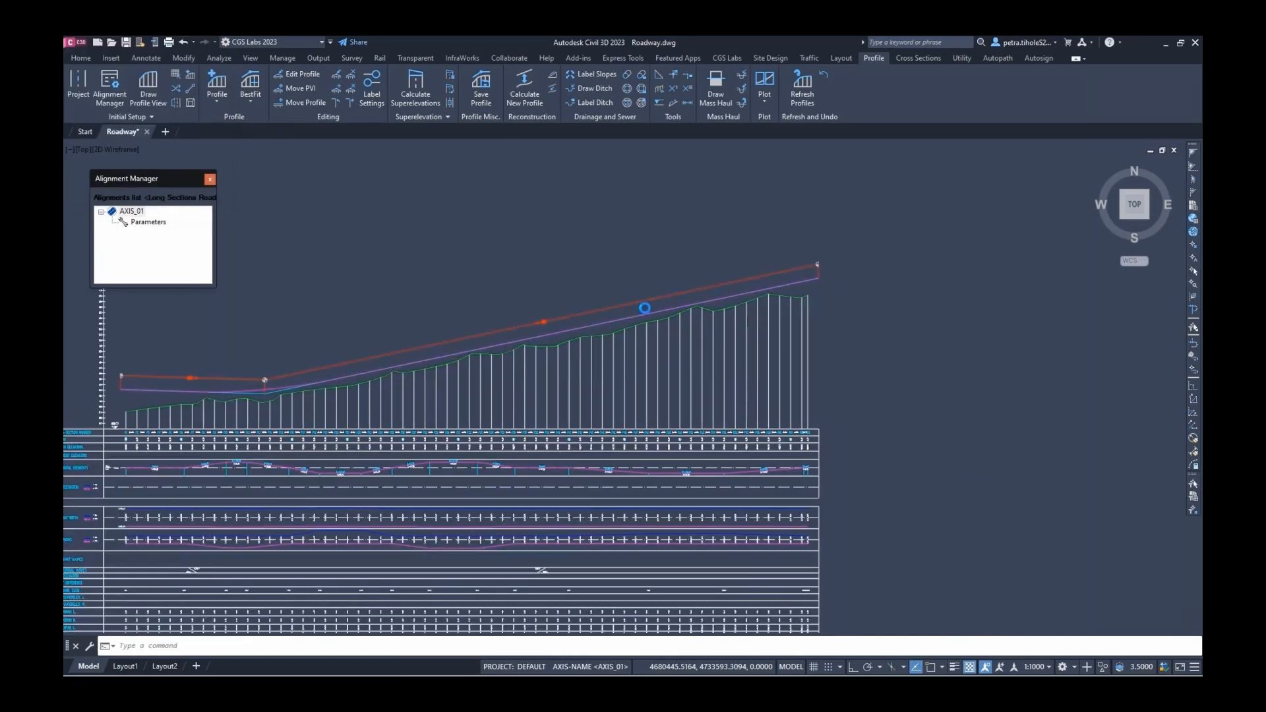
{"action": "scroll", "coordinate": [376, 320], "scroll_direction": "down", "scroll_amount": 1}
{"action": "middle_click_drag", "start_coordinate": [371, 319], "coordinate": [533, 327]}
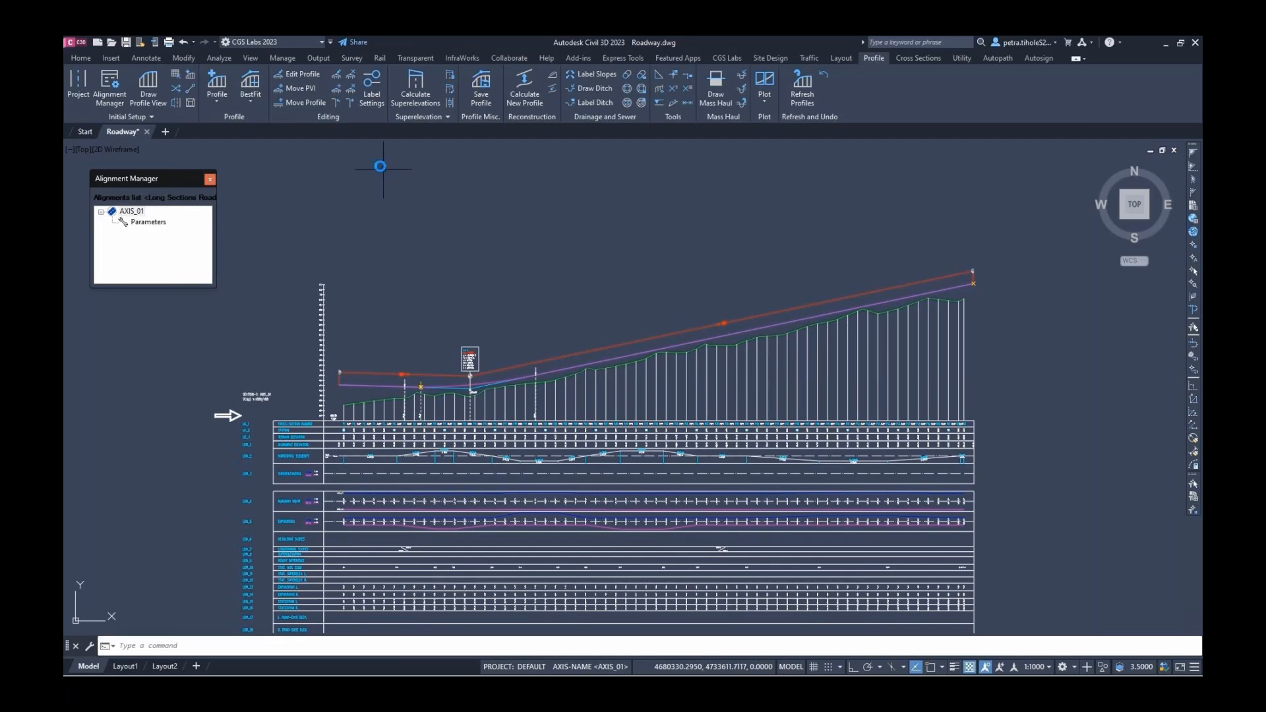
Move the grade line's starting PVI lower so its first stretch sits closer to the terrain
{"action": "left_click", "coordinate": [302, 88]}
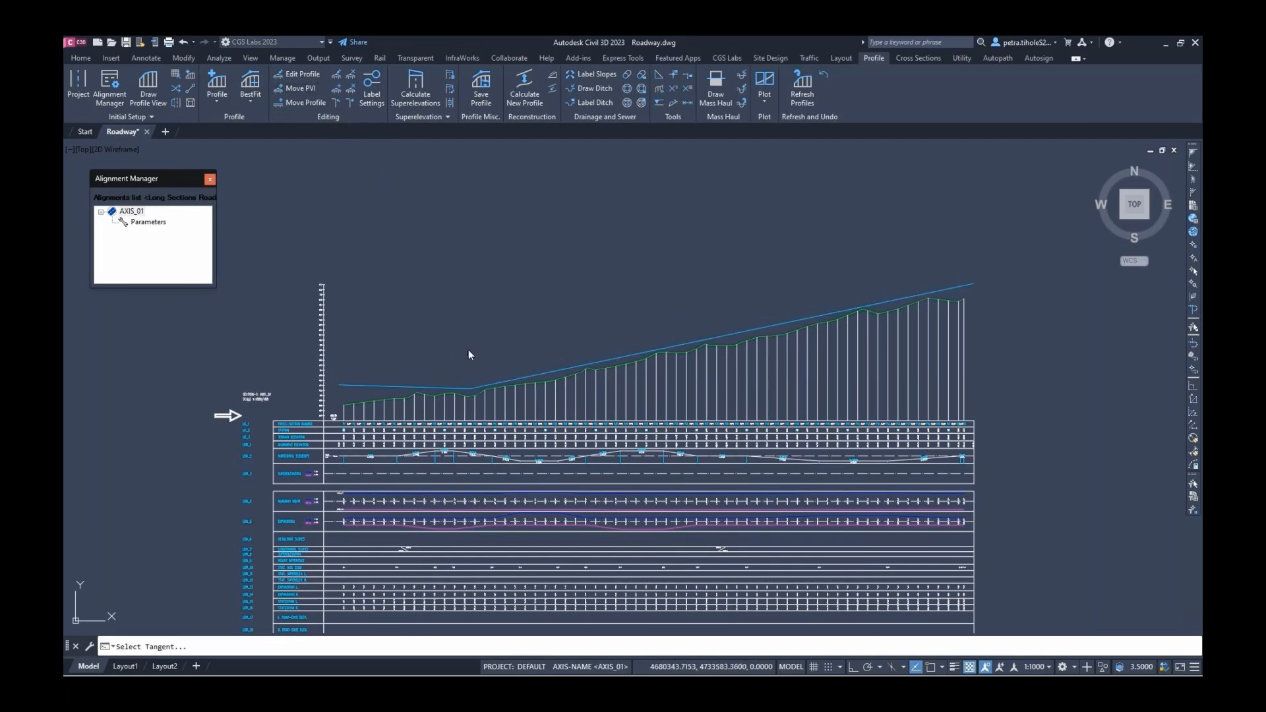
{"action": "left_click", "coordinate": [473, 389]}
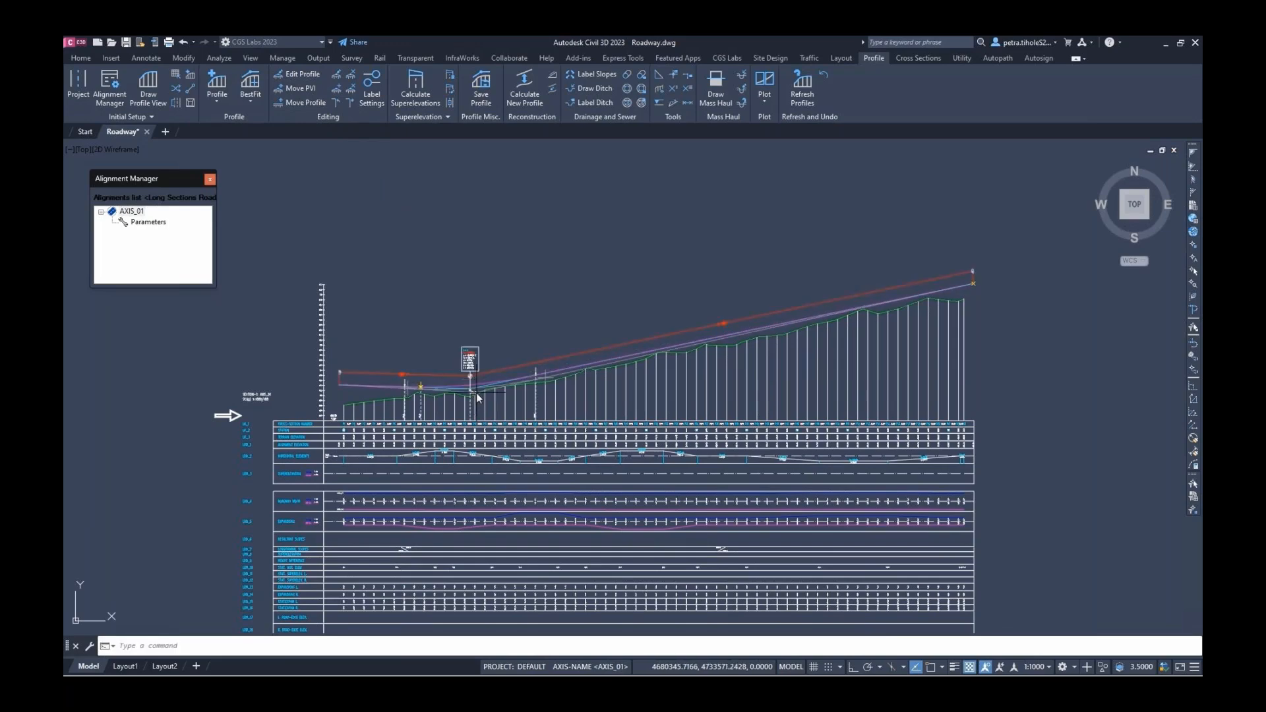
{"action": "scroll", "coordinate": [469, 391], "scroll_direction": "up", "scroll_amount": 2}
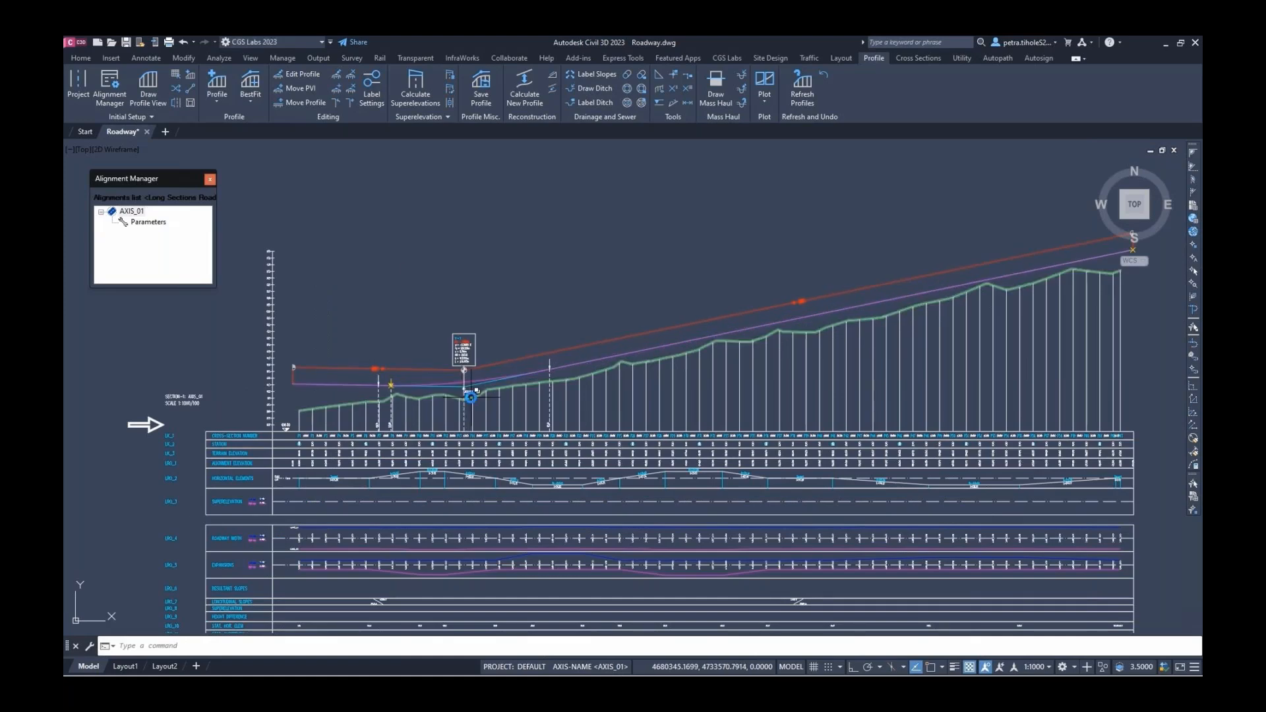
{"action": "left_click", "coordinate": [294, 90]}
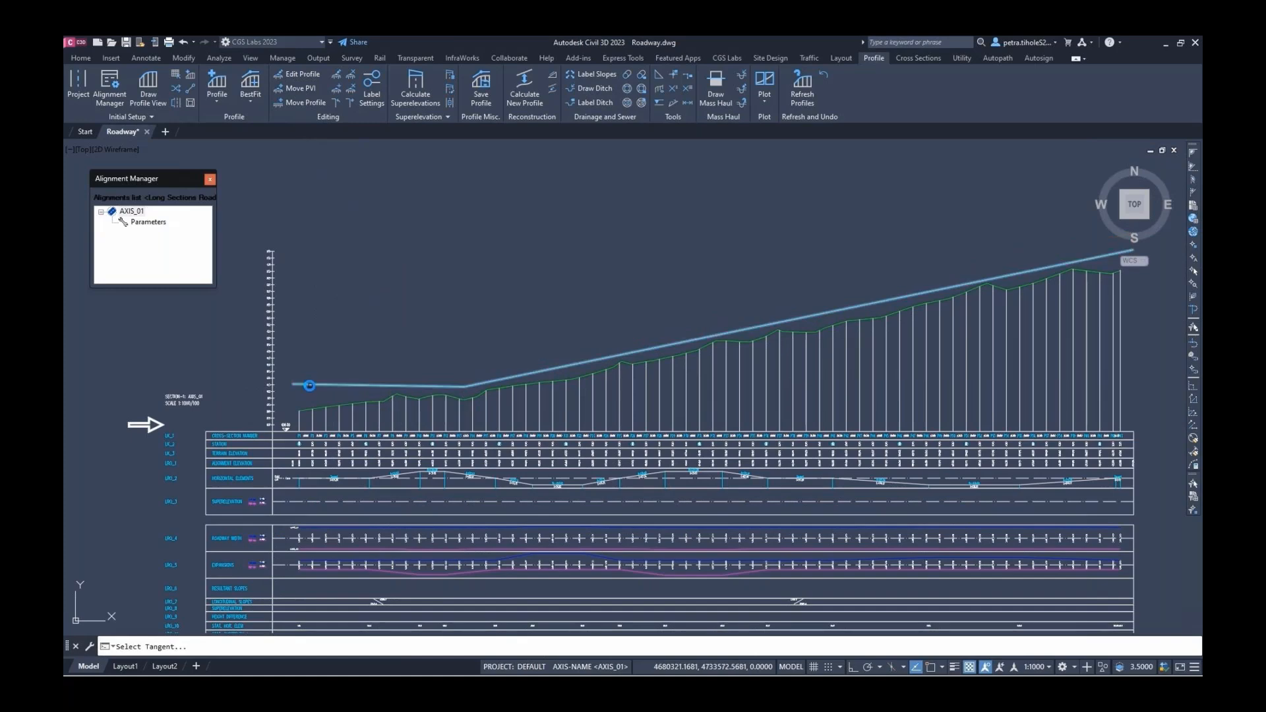
{"action": "left_click", "coordinate": [299, 382]}
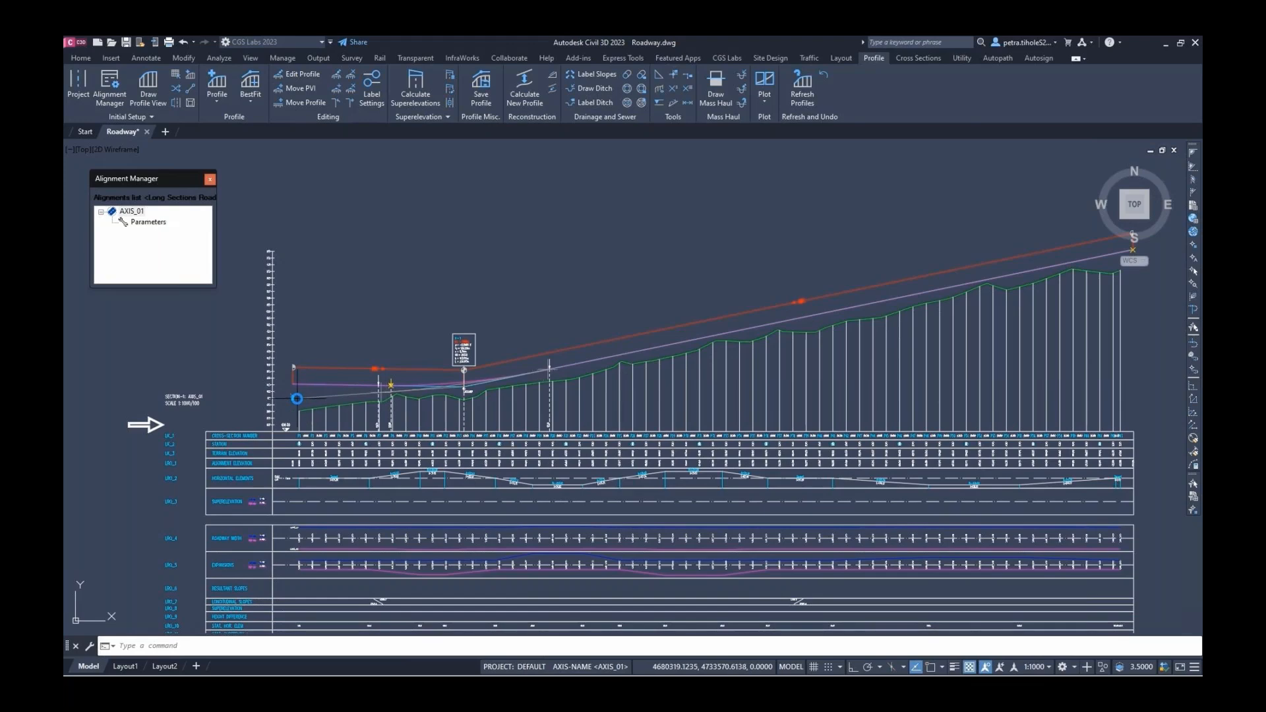
{"action": "left_click", "coordinate": [293, 398]}
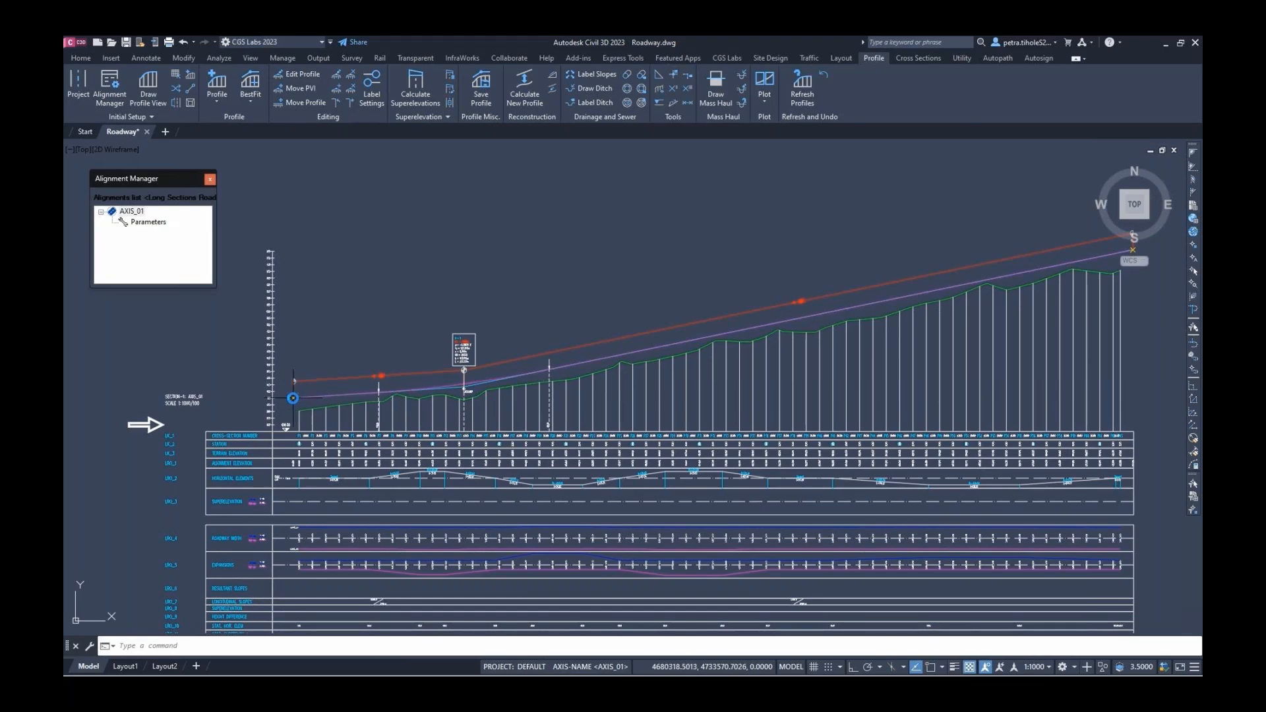
{"action": "scroll", "coordinate": [313, 347], "scroll_direction": "down", "scroll_amount": 3}
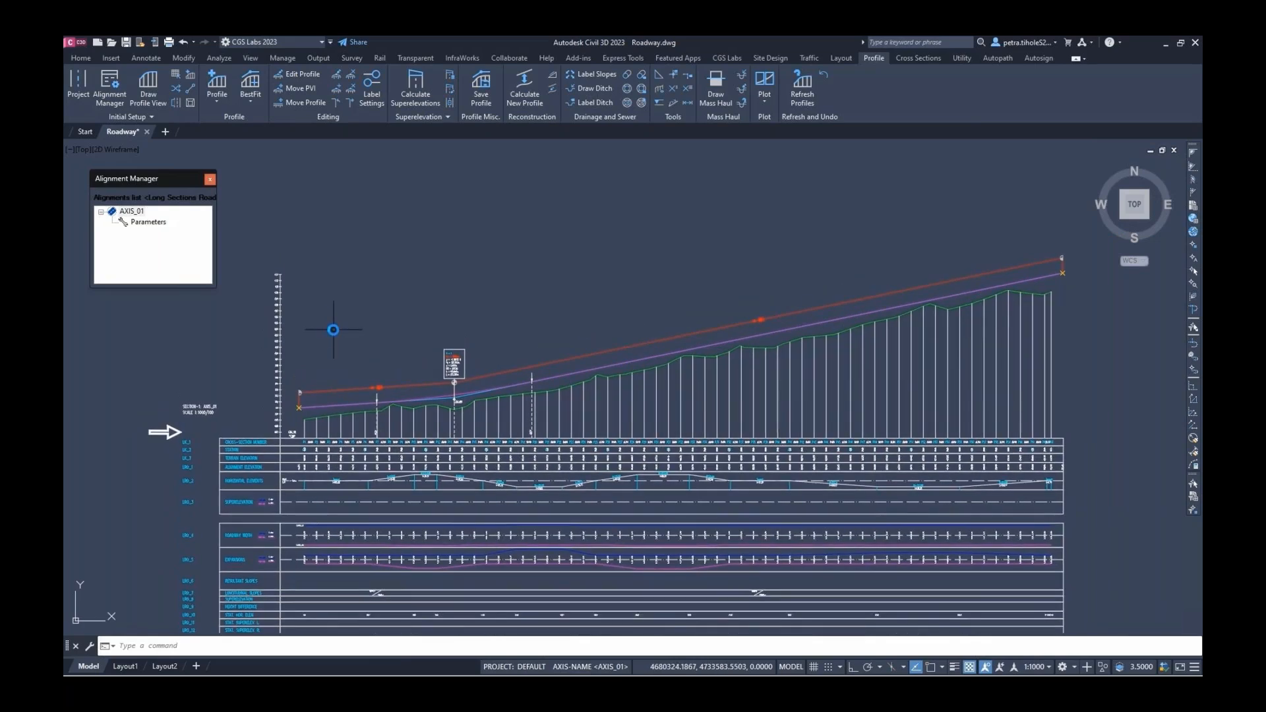
{"action": "left_click", "coordinate": [416, 89]}
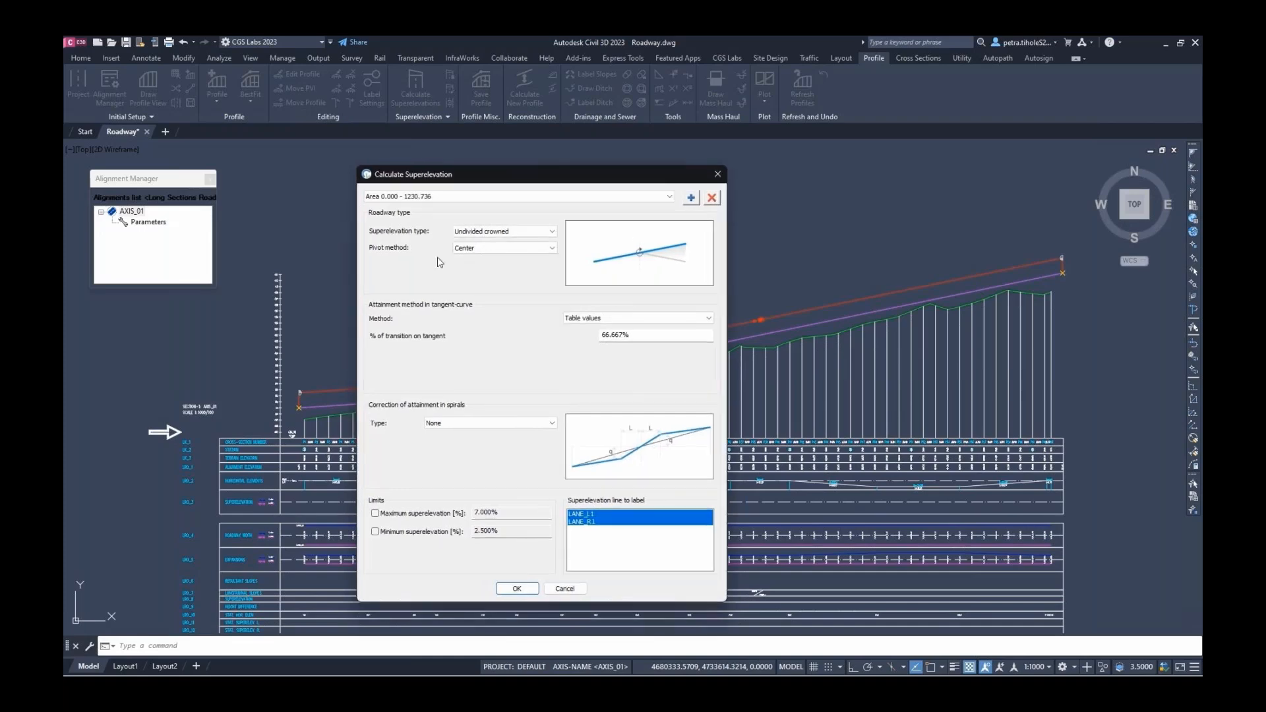
Calculate superelevation for AXIS_01 from 0.000 to 1230.736, undivided crowned with centre pivot
{"action": "left_click", "coordinate": [516, 584]}
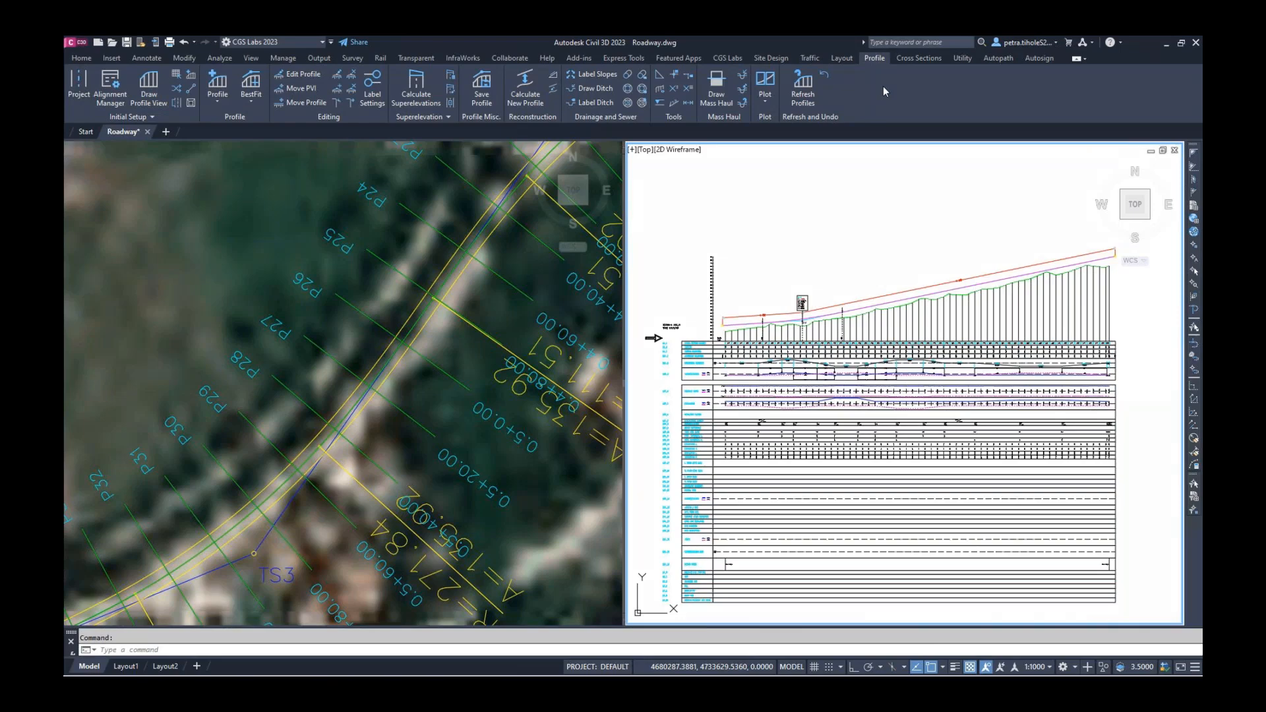
Draw AXIS_01's LANE_L1, AXIS and LANE_R1 lines in 3D
{"action": "left_click", "coordinate": [841, 58]}
{"action": "left_click", "coordinate": [714, 89]}
{"action": "left_click", "coordinate": [720, 108]}
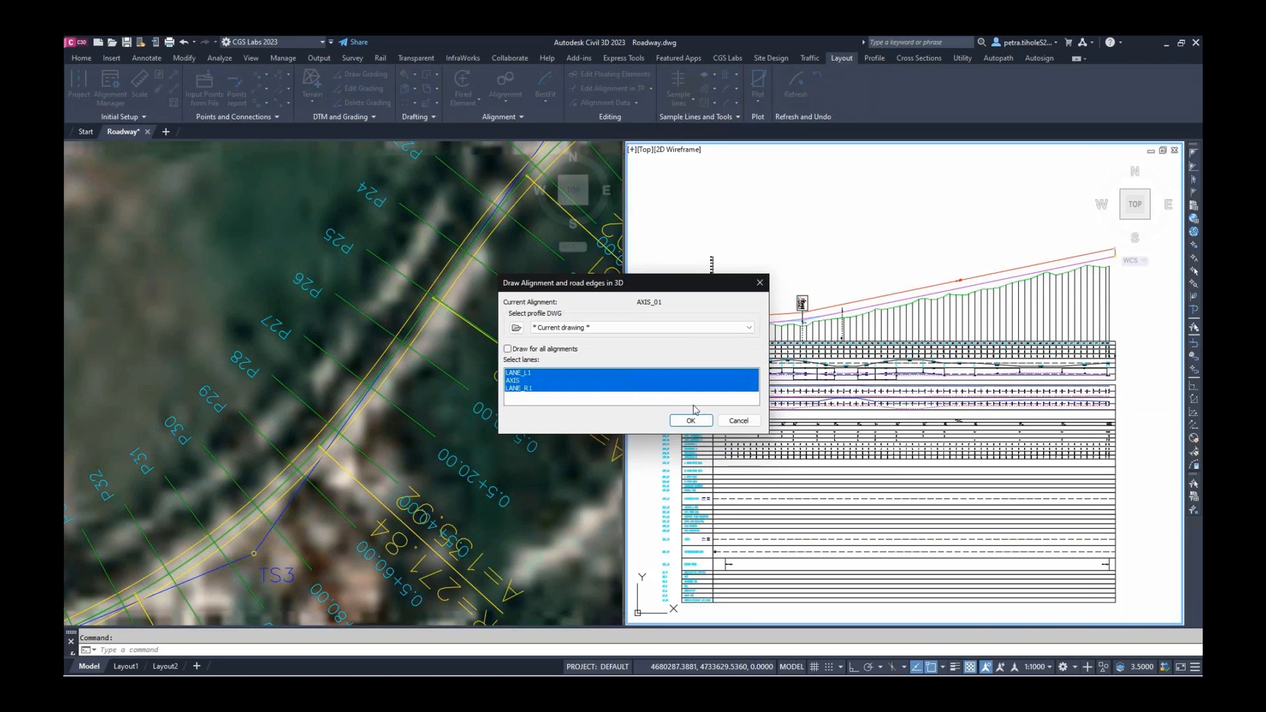
{"action": "left_click", "coordinate": [693, 421]}
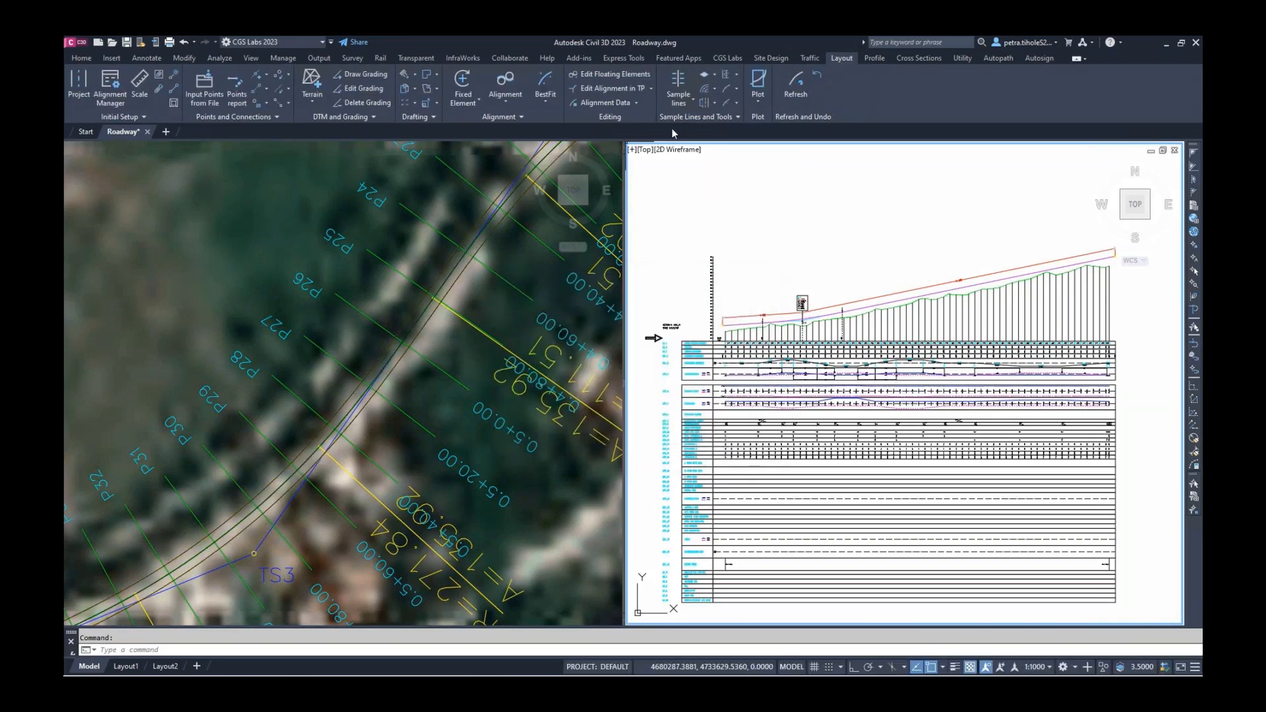
Build the 3D ROAD surface from the three lane lines
{"action": "left_click", "coordinate": [715, 89]}
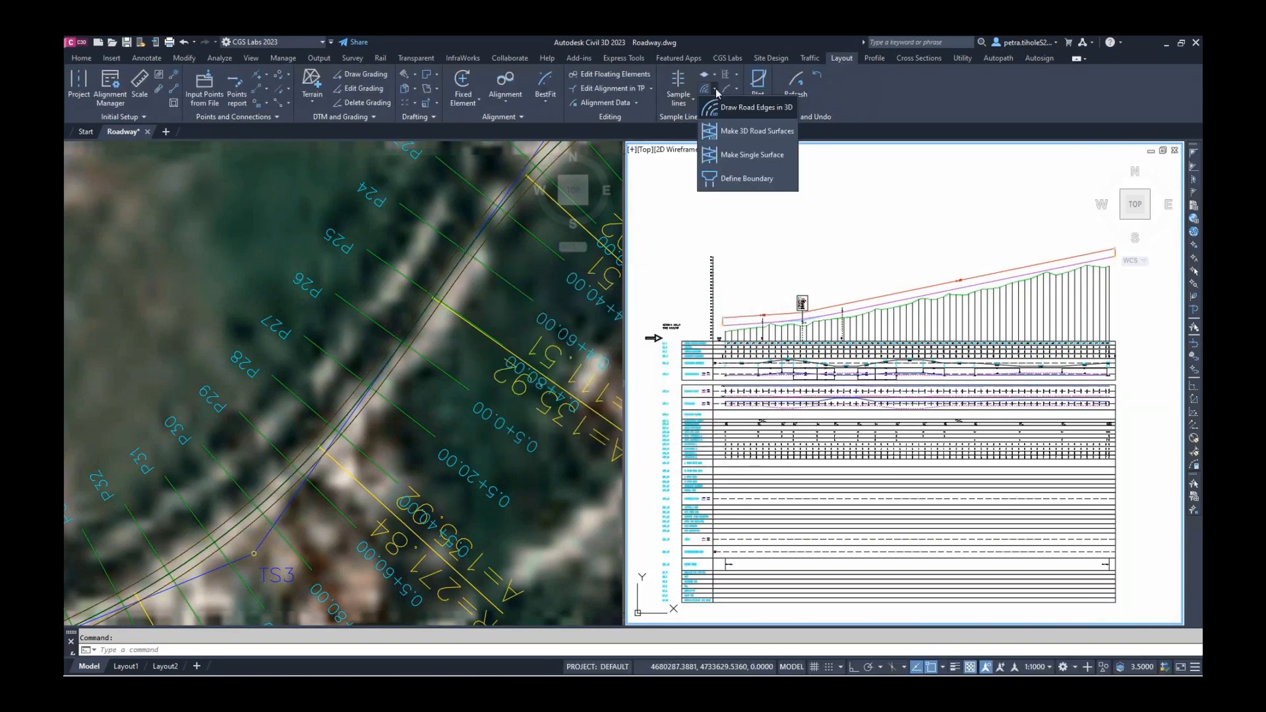
{"action": "left_click", "coordinate": [730, 137]}
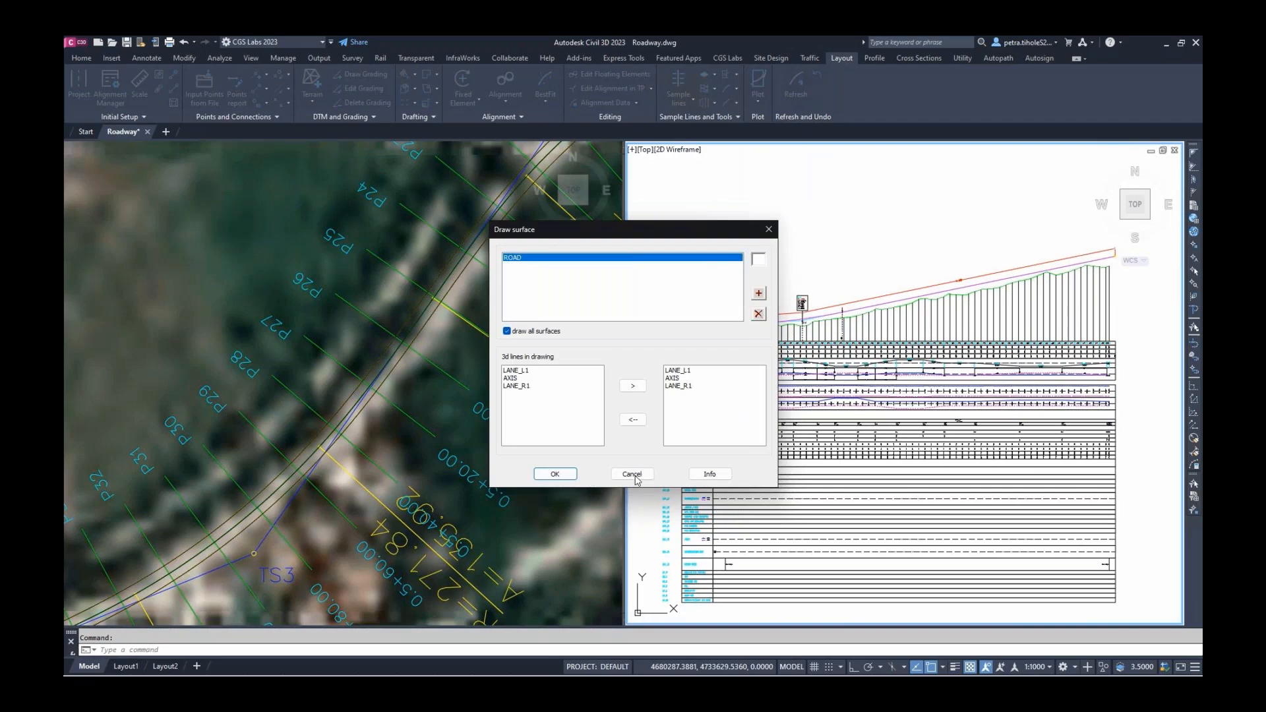
{"action": "left_click", "coordinate": [556, 474]}
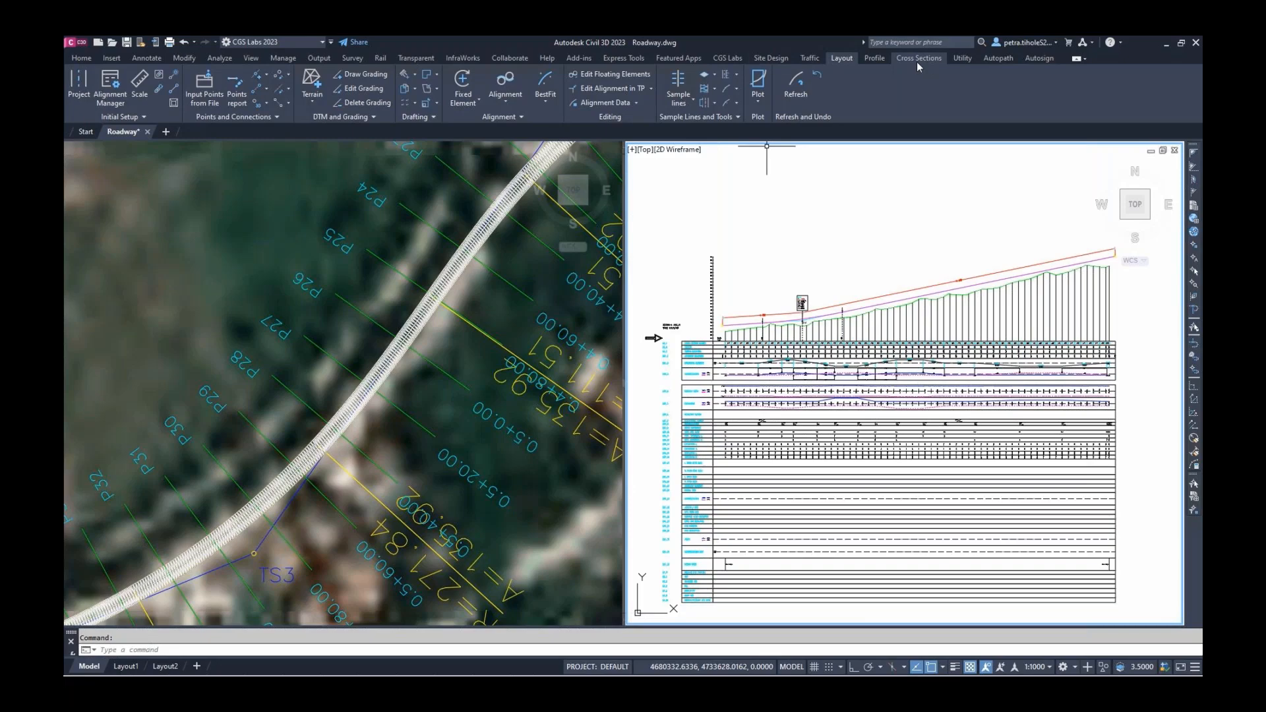
Compute volumes between Terrain and the 20_AXIS_01 3D Face: zero cut, 94938.107 fill
{"action": "left_click", "coordinate": [771, 58]}
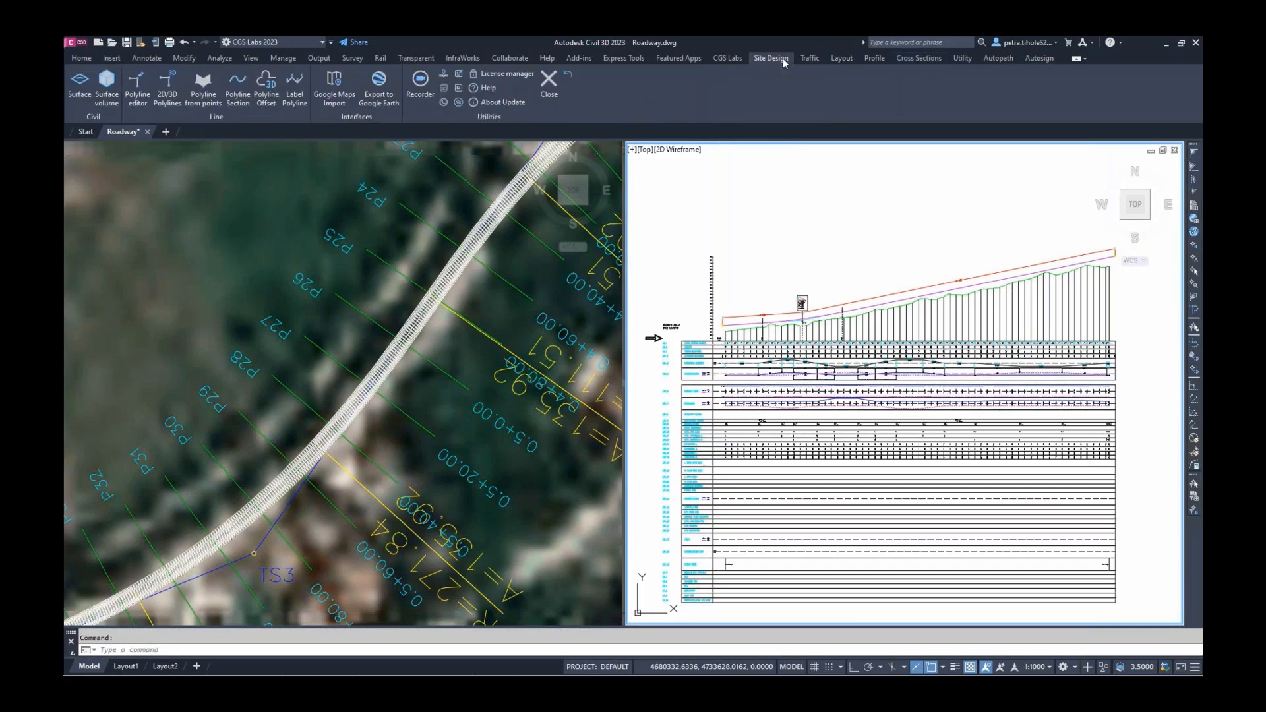
{"action": "left_click", "coordinate": [106, 96]}
{"action": "left_click_drag", "start_coordinate": [155, 42], "coordinate": [185, 170]}
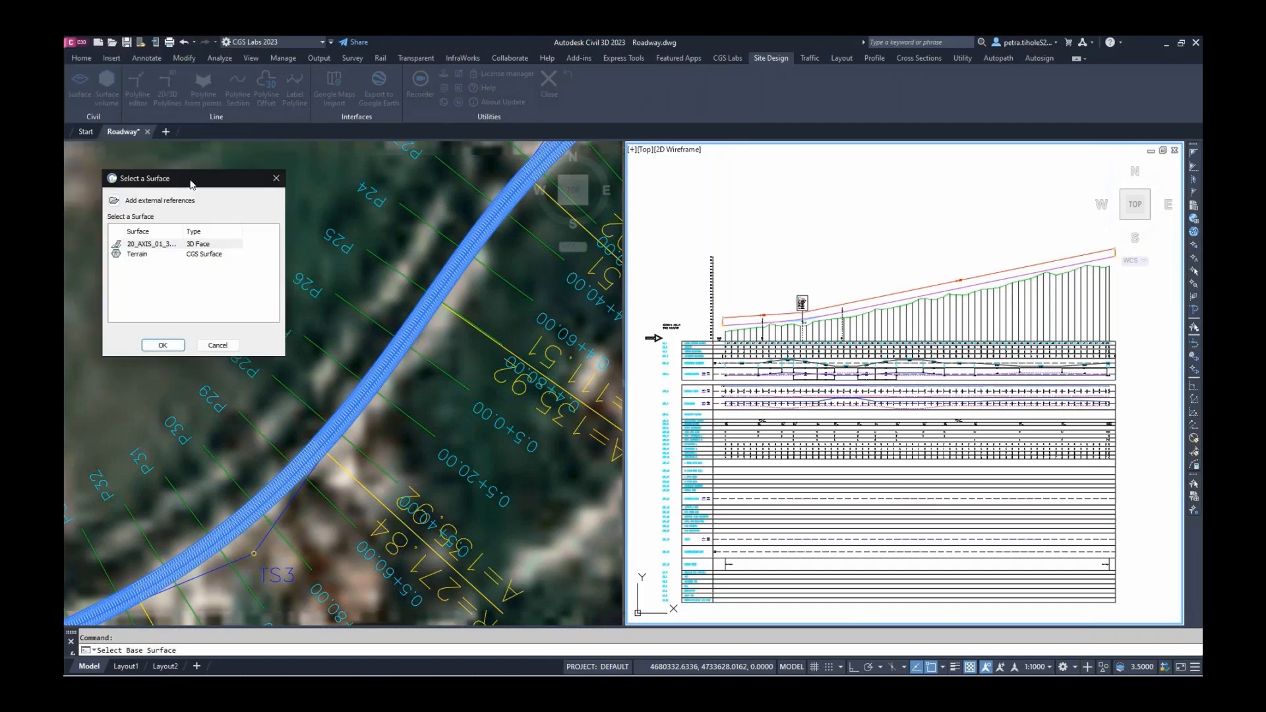
{"action": "left_click", "coordinate": [192, 248]}
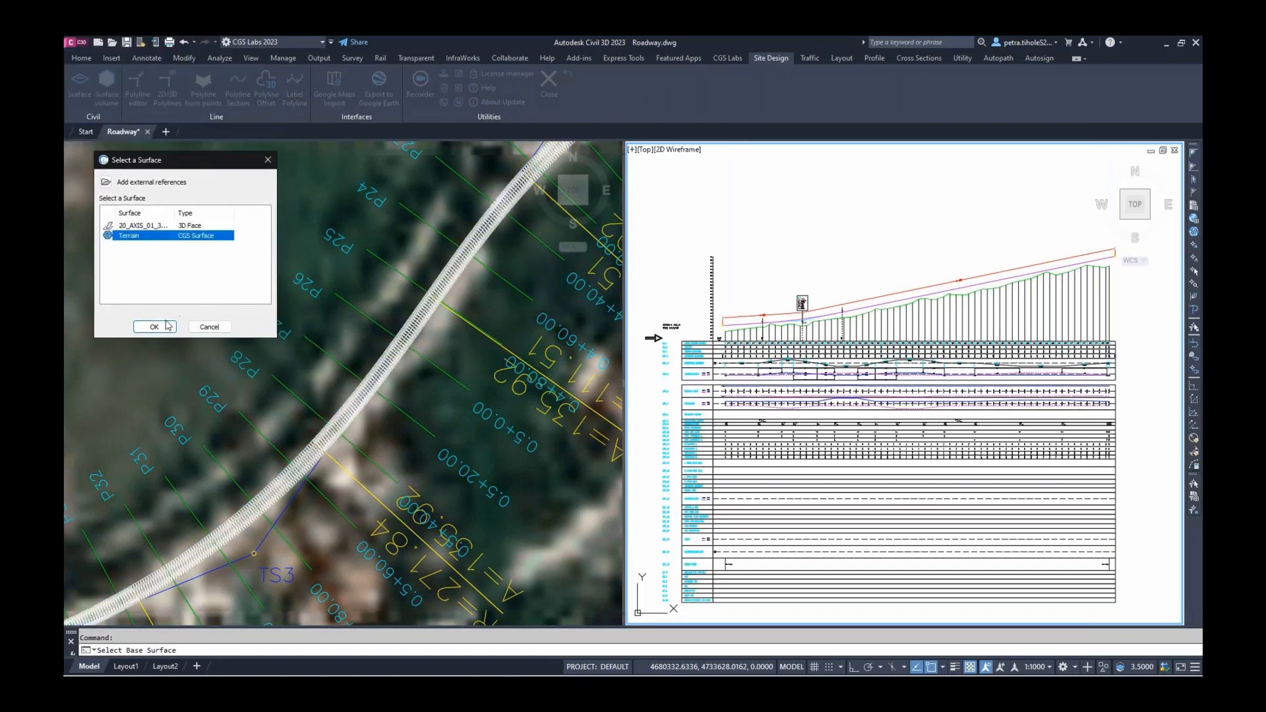
{"action": "left_click", "coordinate": [160, 337]}
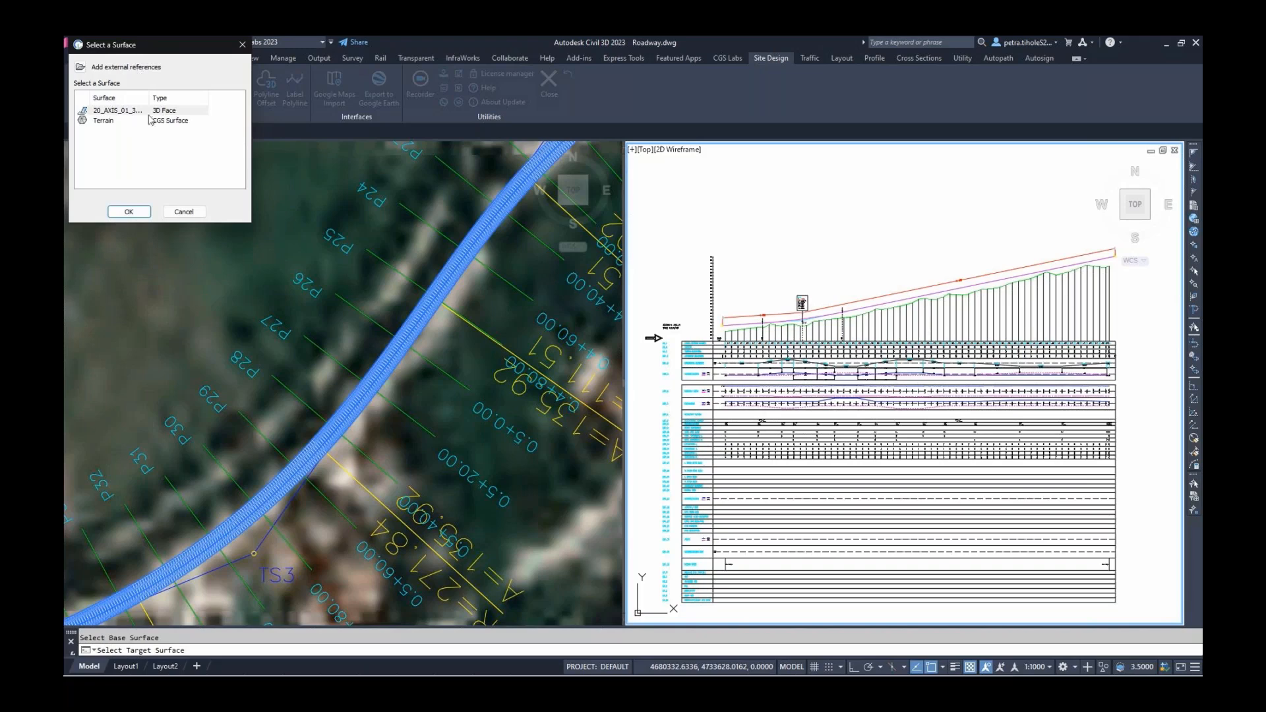
{"action": "left_click_drag", "start_coordinate": [147, 44], "coordinate": [155, 167]}
{"action": "left_click", "coordinate": [125, 232]}
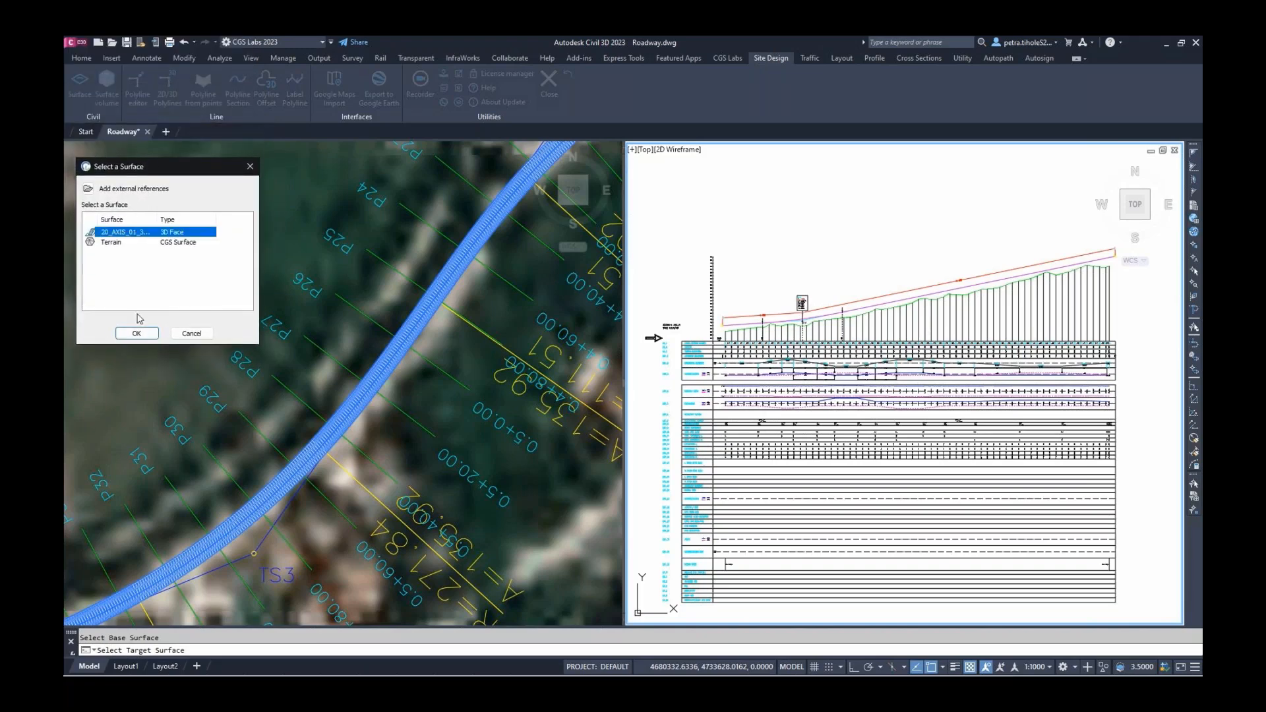
{"action": "left_click", "coordinate": [137, 333]}
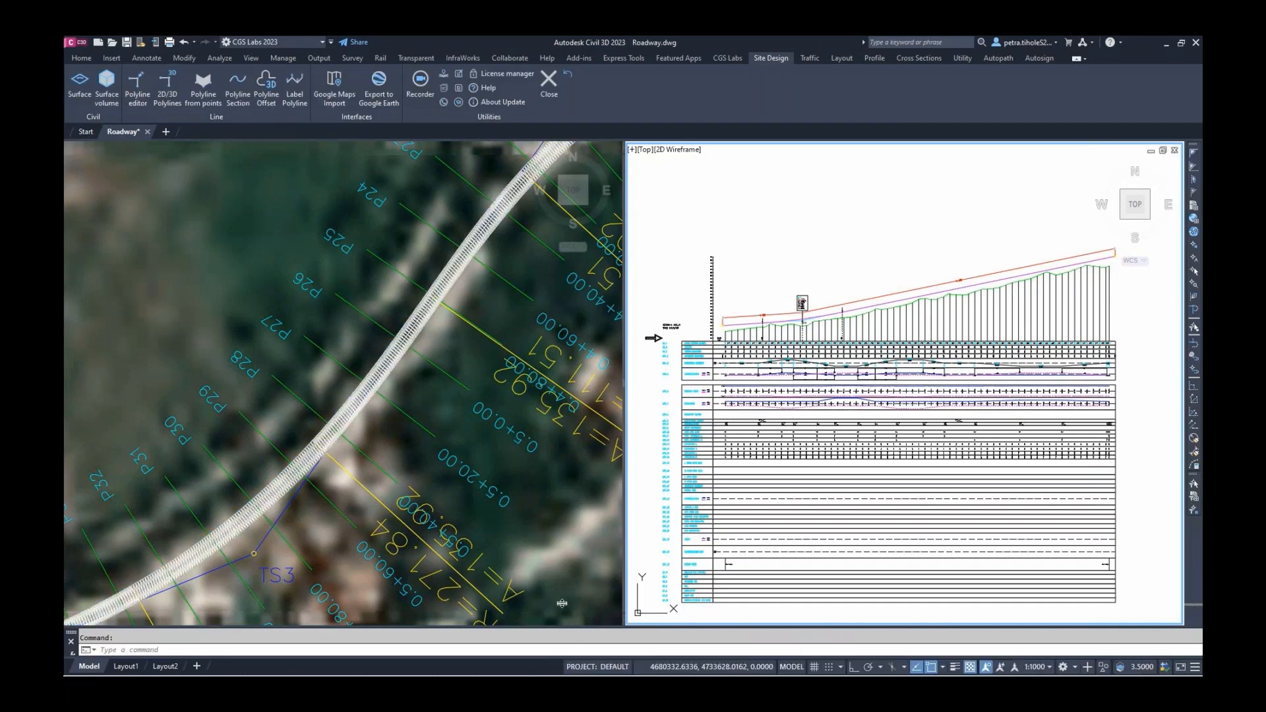
{"action": "left_click_drag", "start_coordinate": [562, 603], "coordinate": [562, 615]}
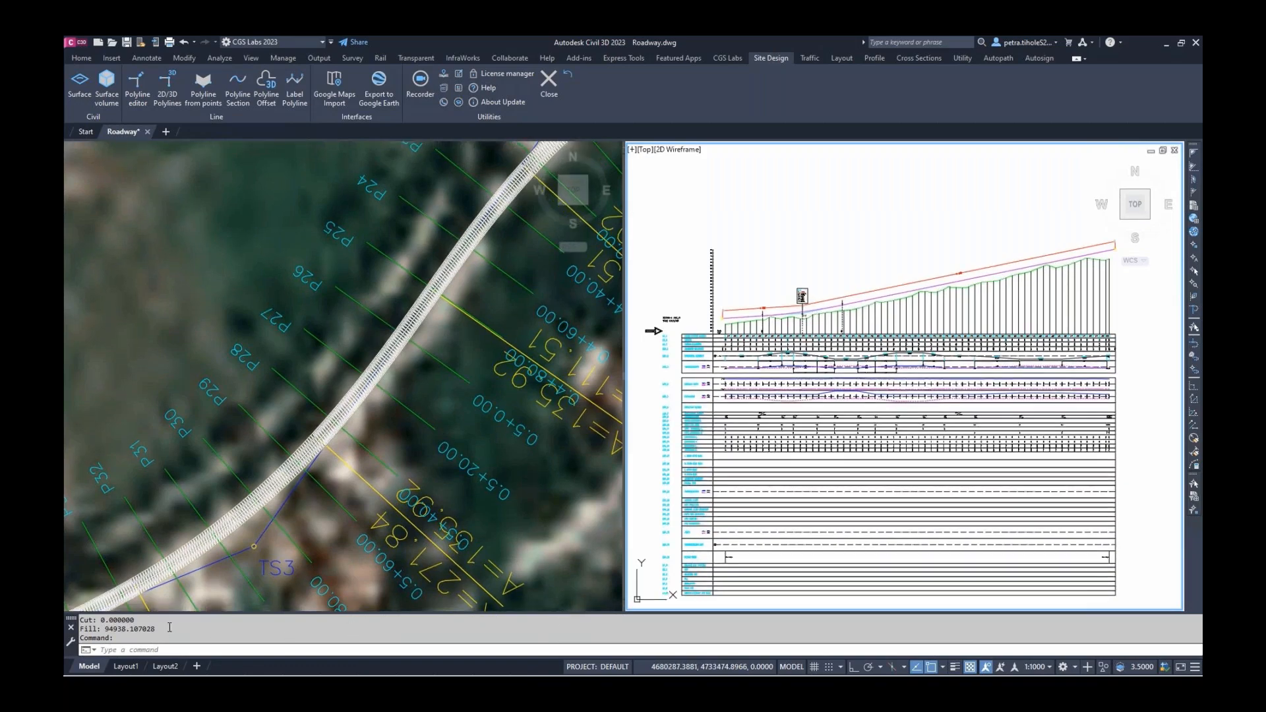
{"action": "left_click_drag", "start_coordinate": [168, 628], "coordinate": [80, 620]}
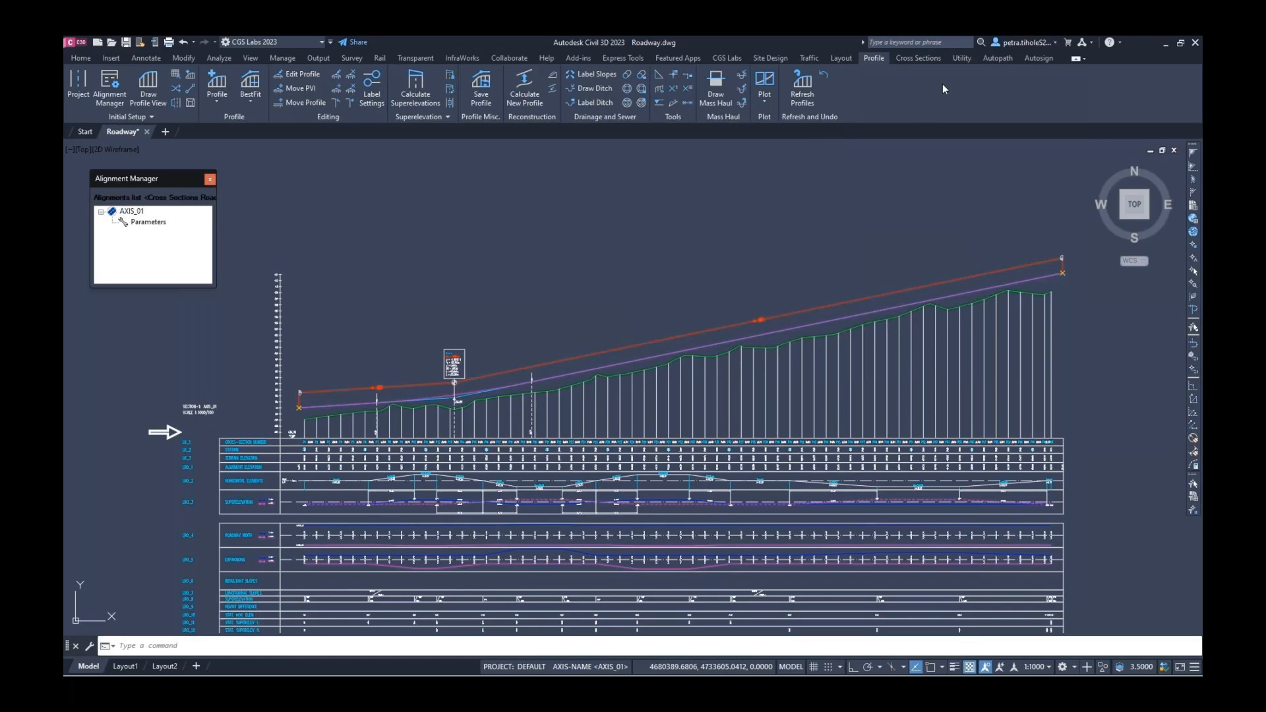
Launch Draw CS View for AXIS_01 and accept the Read terrain settings
{"action": "left_click", "coordinate": [914, 59]}
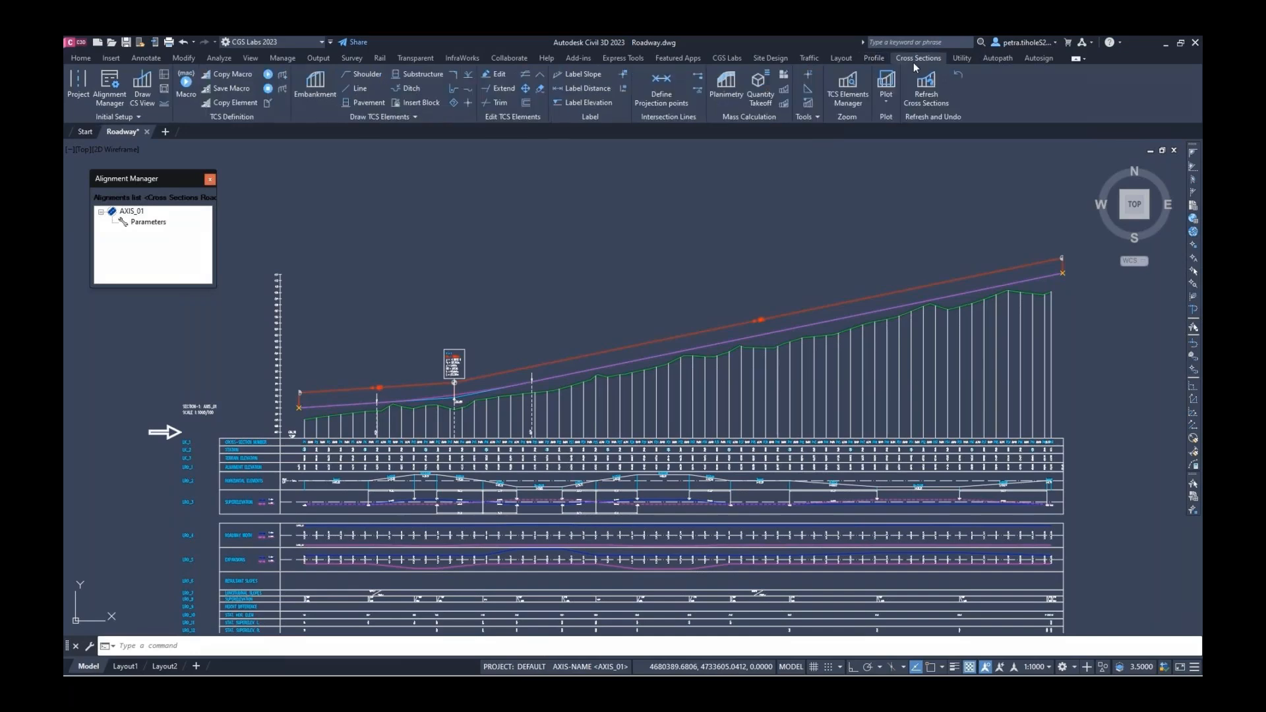
{"action": "left_click", "coordinate": [141, 99]}
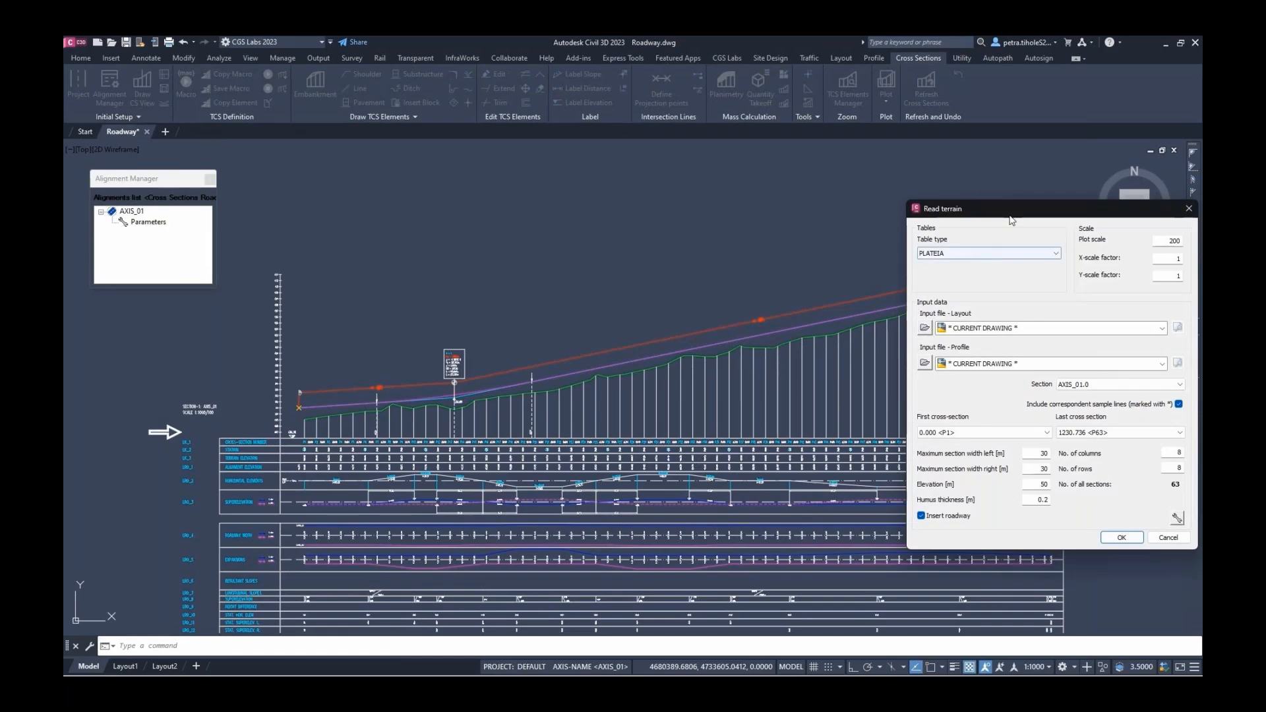
{"action": "left_click_drag", "start_coordinate": [1007, 212], "coordinate": [528, 219]}
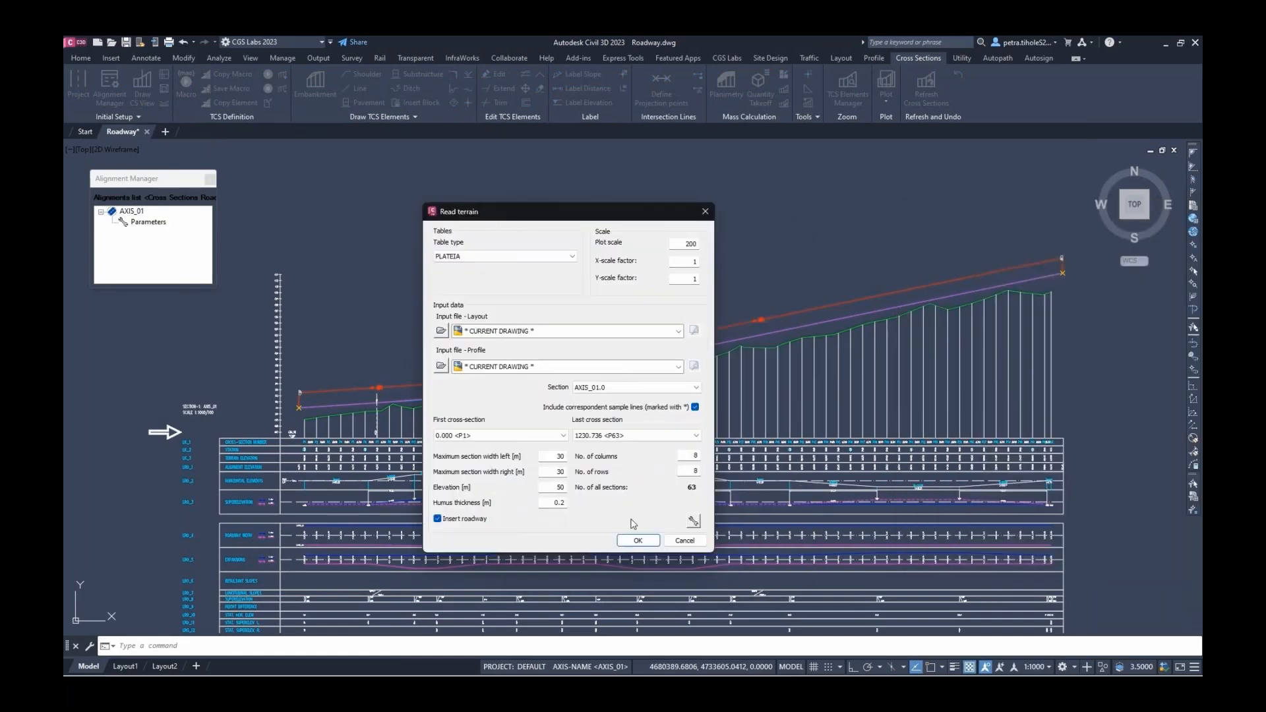
{"action": "left_click", "coordinate": [634, 540]}
Place the 8-by-8 cross-section grid's upper-left corner in empty space beside the aerial image
{"action": "scroll", "coordinate": [624, 531], "scroll_direction": "down", "scroll_amount": 10}
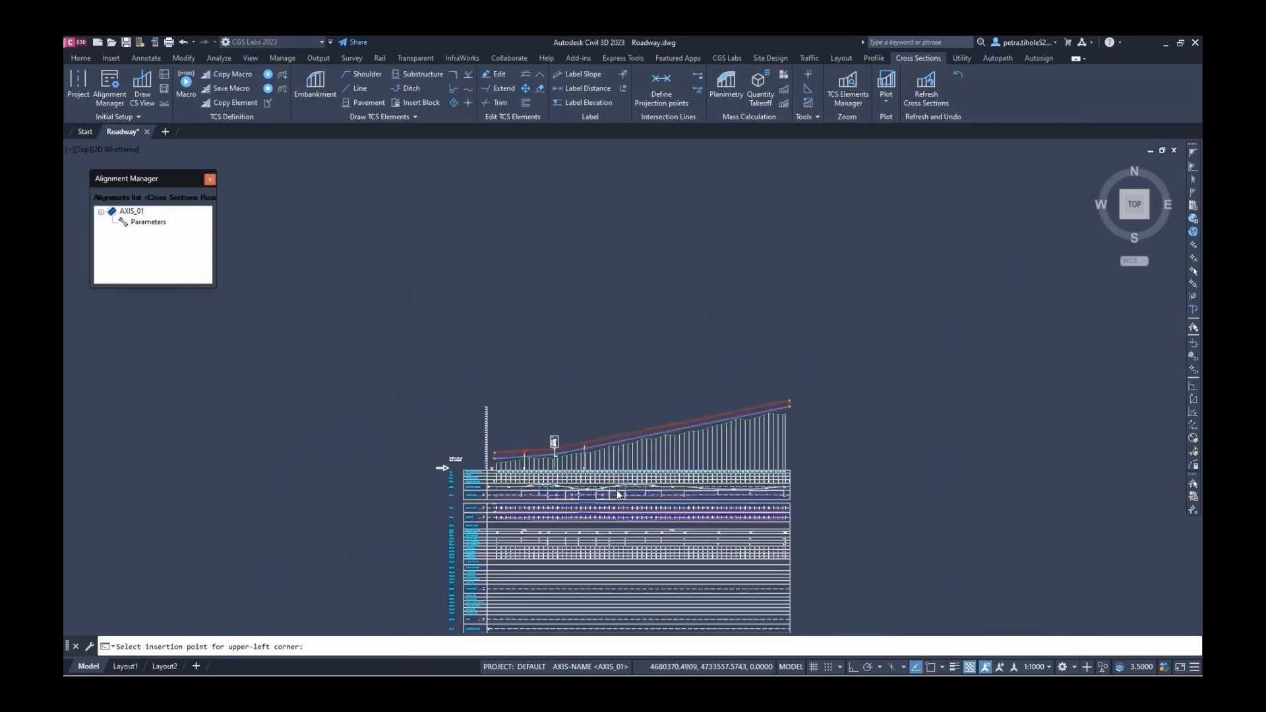
{"action": "scroll", "coordinate": [612, 522], "scroll_direction": "down", "scroll_amount": 5}
{"action": "middle_click_drag", "start_coordinate": [609, 533], "coordinate": [643, 389]}
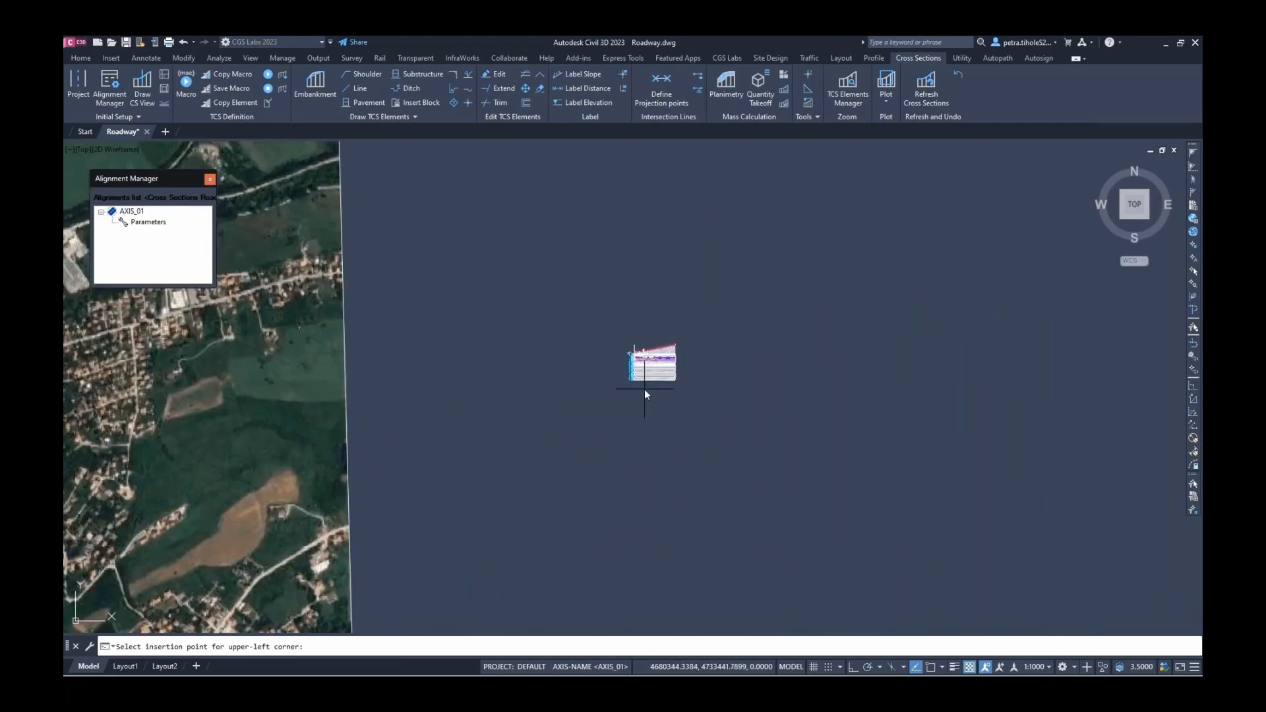
{"action": "scroll", "coordinate": [627, 400], "scroll_direction": "down", "scroll_amount": 3}
{"action": "scroll", "coordinate": [626, 422], "scroll_direction": "up", "scroll_amount": 4}
{"action": "scroll", "coordinate": [651, 505], "scroll_direction": "down", "scroll_amount": 2}
{"action": "middle_click_drag", "start_coordinate": [656, 518], "coordinate": [622, 382]}
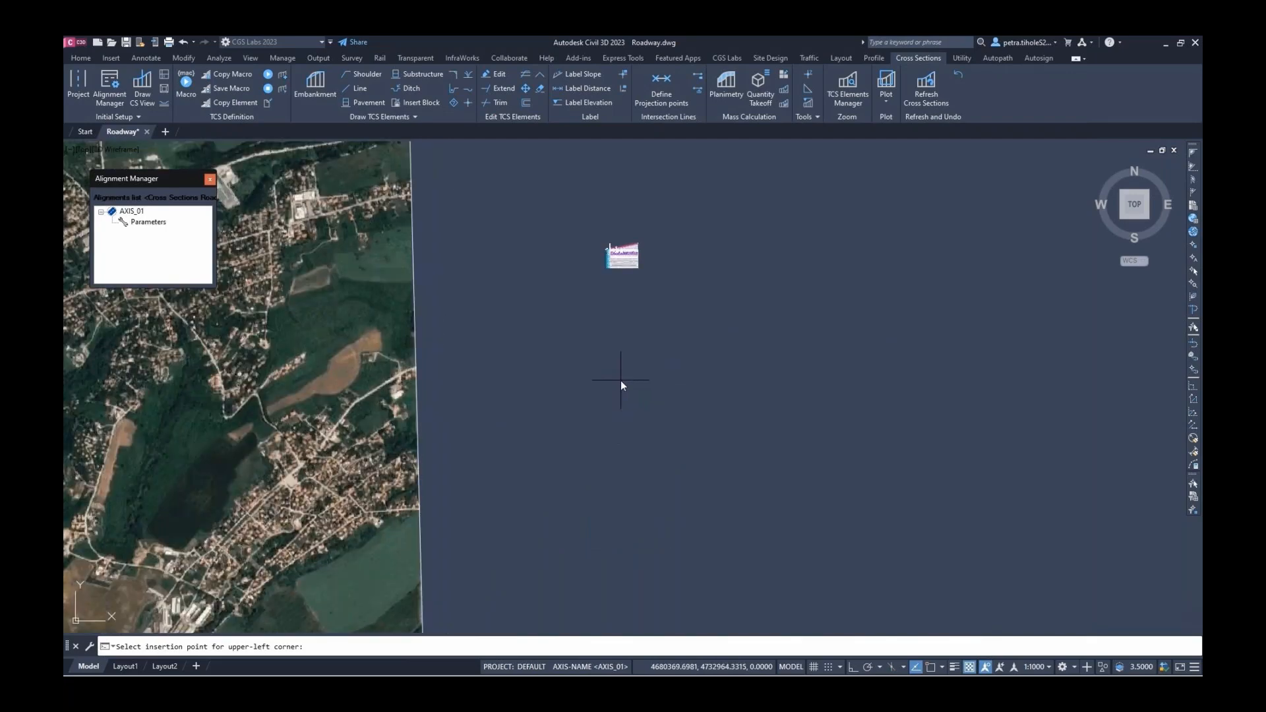
{"action": "left_click", "coordinate": [641, 405]}
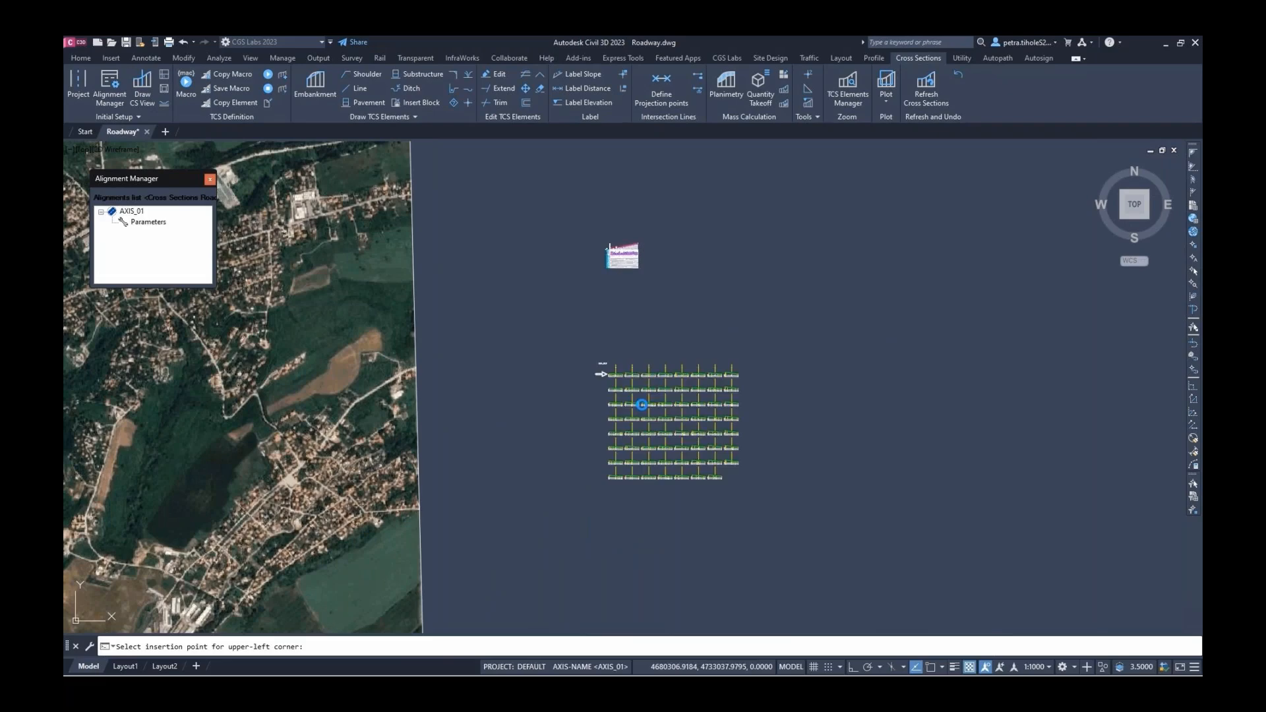
{"action": "scroll", "coordinate": [722, 476], "scroll_direction": "up", "scroll_amount": 1}
{"action": "scroll", "coordinate": [721, 477], "scroll_direction": "up", "scroll_amount": 4}
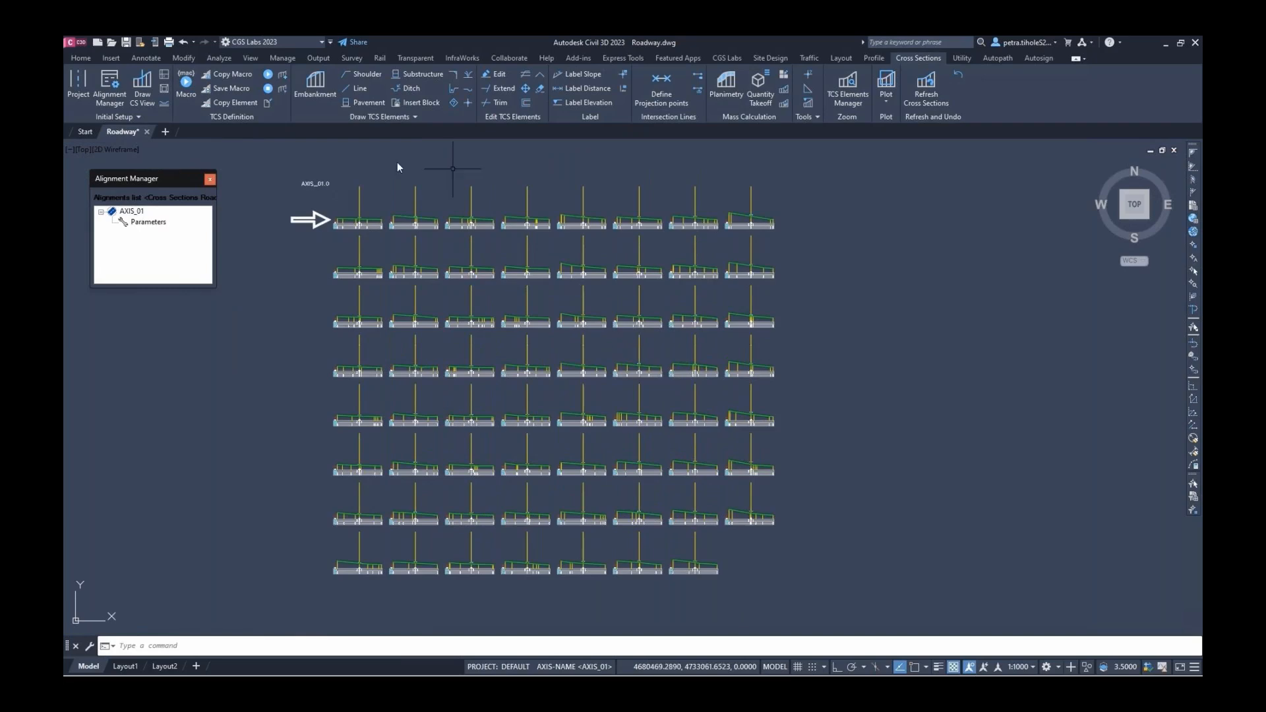
{"action": "scroll", "coordinate": [356, 204], "scroll_direction": "up", "scroll_amount": 3}
{"action": "scroll", "coordinate": [341, 208], "scroll_direction": "up", "scroll_amount": 6}
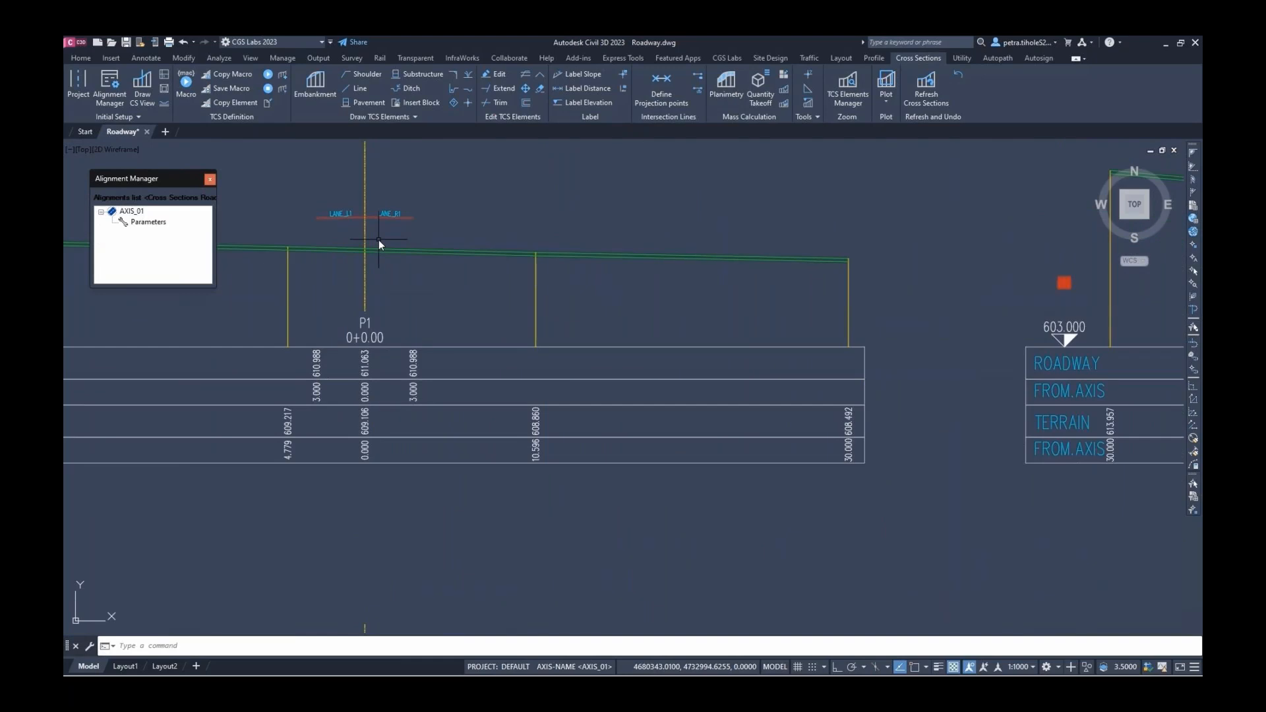
{"action": "scroll", "coordinate": [379, 239], "scroll_direction": "down", "scroll_amount": 4}
{"action": "mouse_move", "coordinate": [352, 253]}
{"action": "middle_mouse_down"}
{"action": "mouse_move", "coordinate": [444, 257]}
{"action": "mouse_move", "coordinate": [583, 378]}
{"action": "middle_mouse_up"}
{"action": "scroll", "coordinate": [410, 235], "scroll_direction": "up", "scroll_amount": 1}
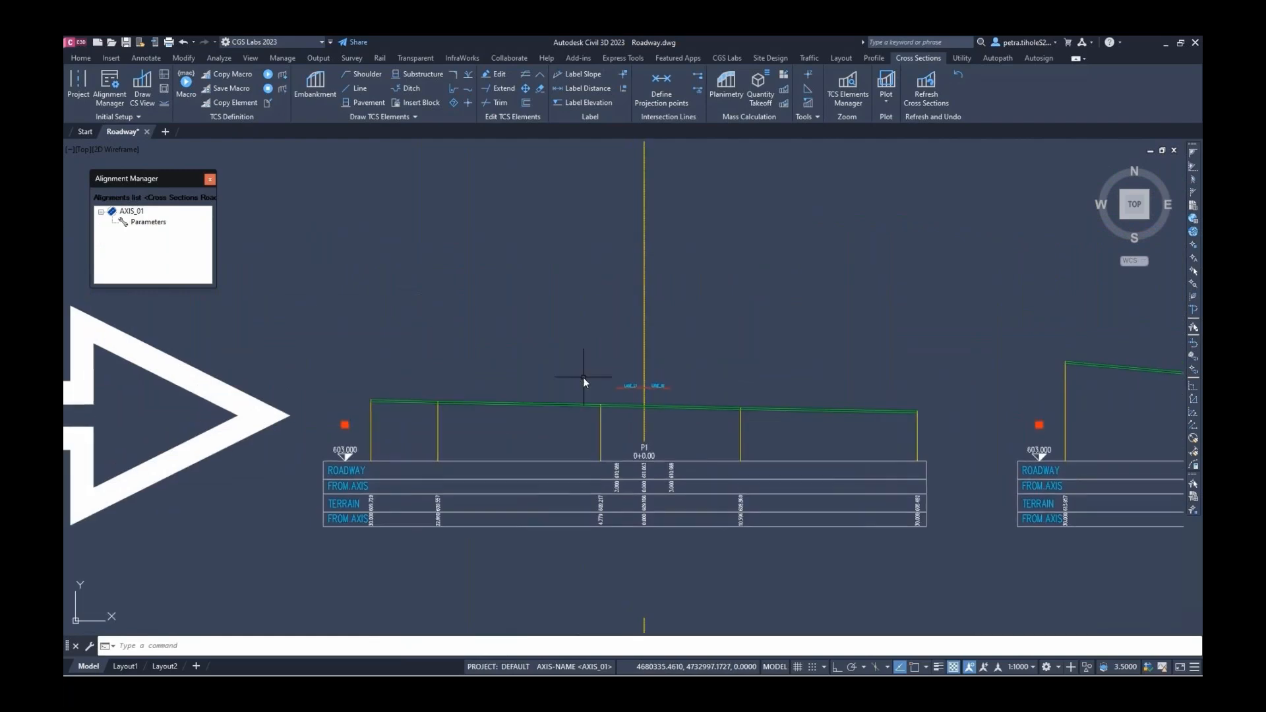
{"action": "scroll", "coordinate": [652, 430], "scroll_direction": "up", "scroll_amount": 2}
{"action": "middle_click_drag", "start_coordinate": [652, 430], "coordinate": [644, 424]}
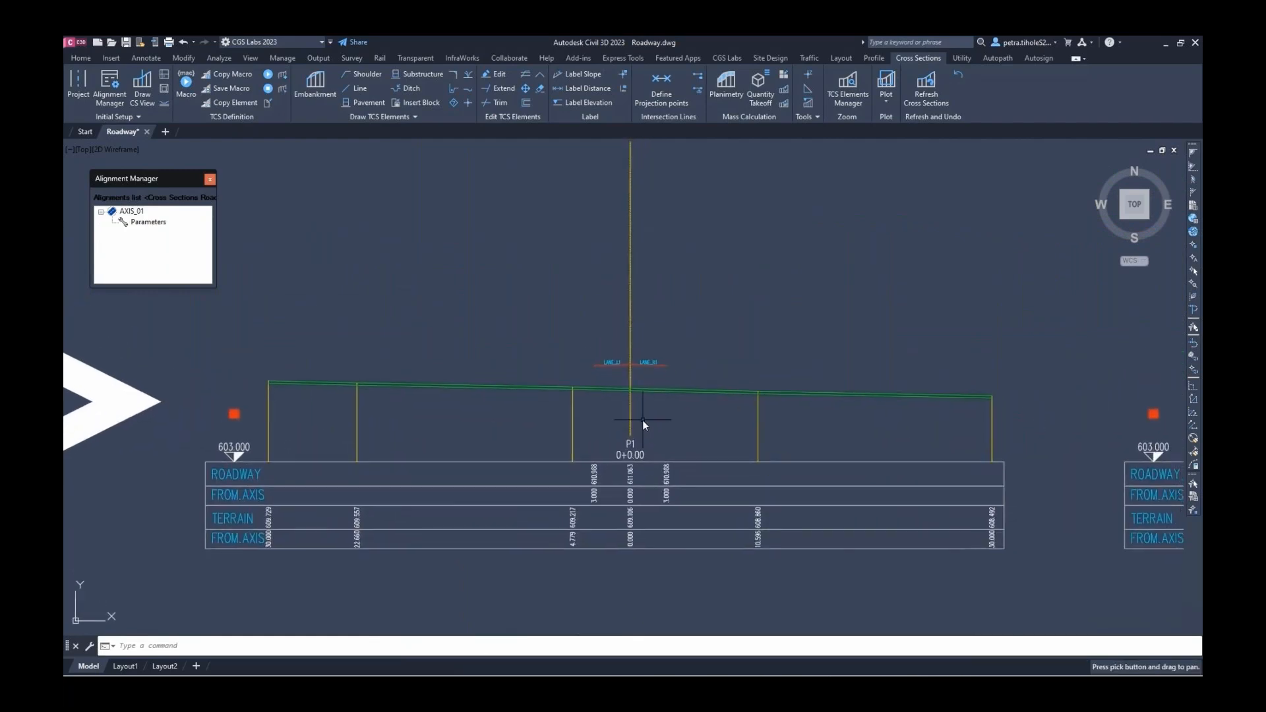
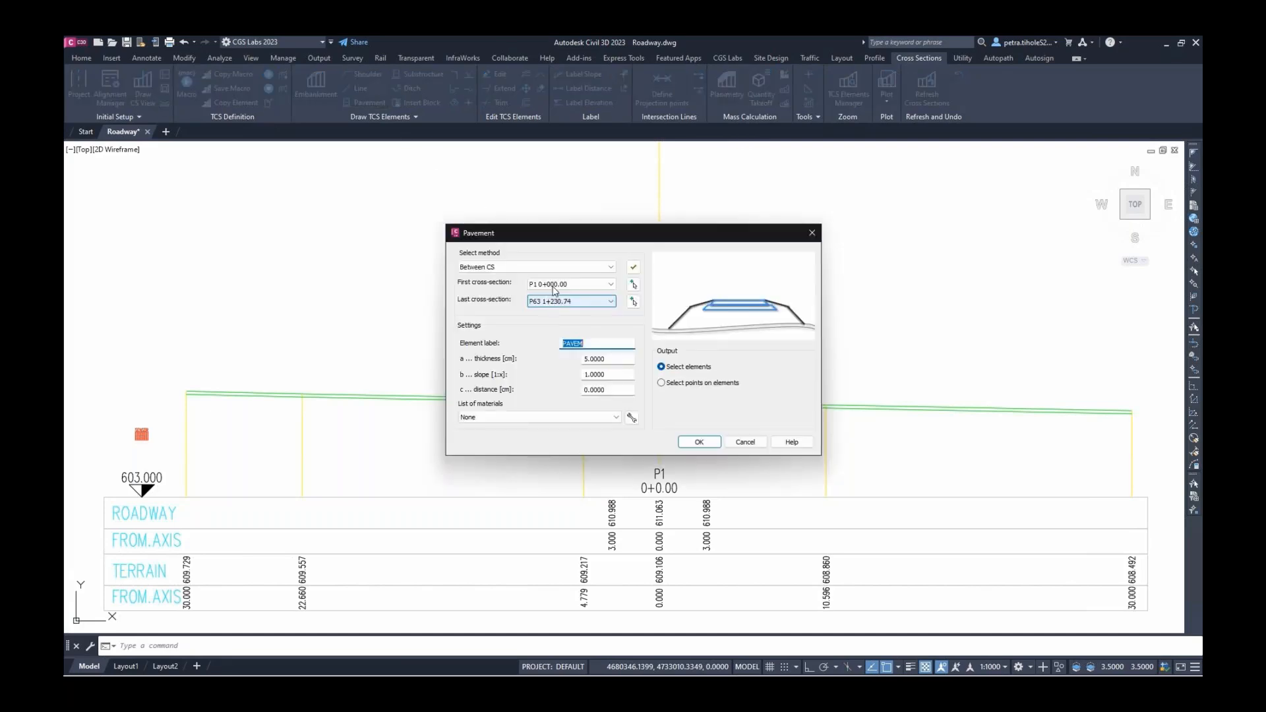
Set up an Asphalt pavement with 0 slope for the confirmed cross-section range
{"action": "left_click", "coordinate": [634, 267]}
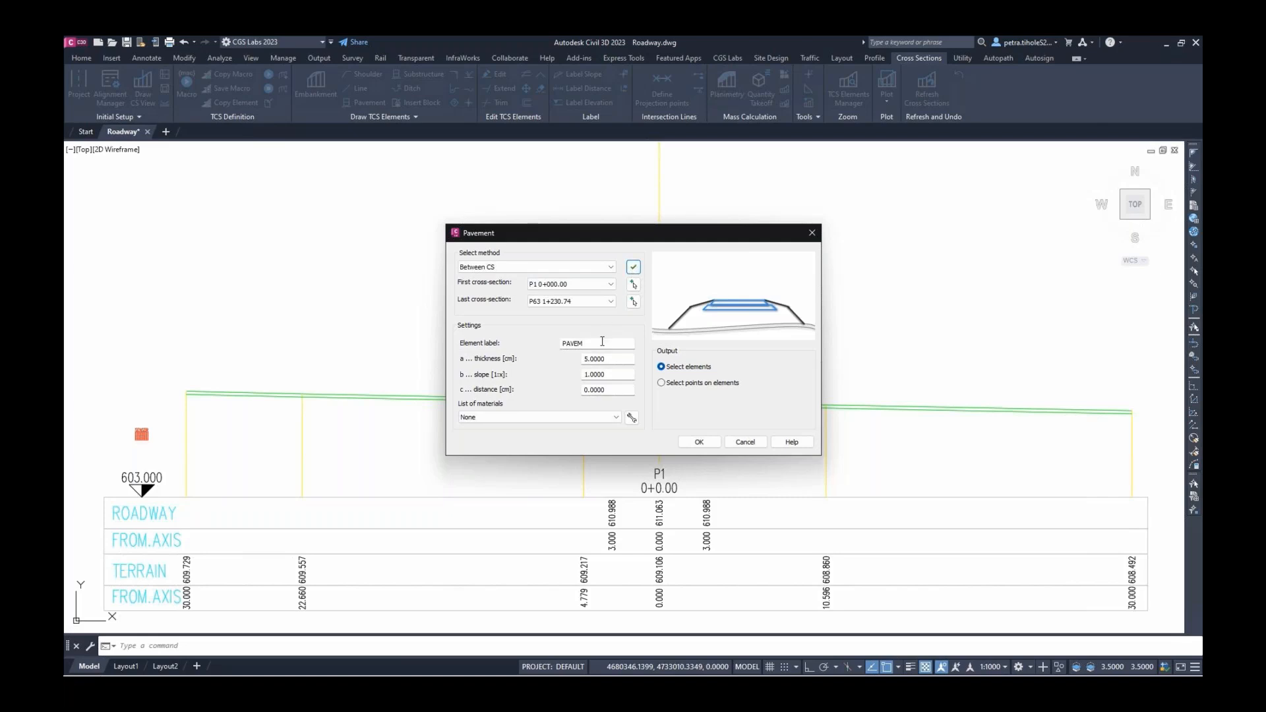
{"action": "left_click_drag", "start_coordinate": [614, 374], "coordinate": [576, 376]}
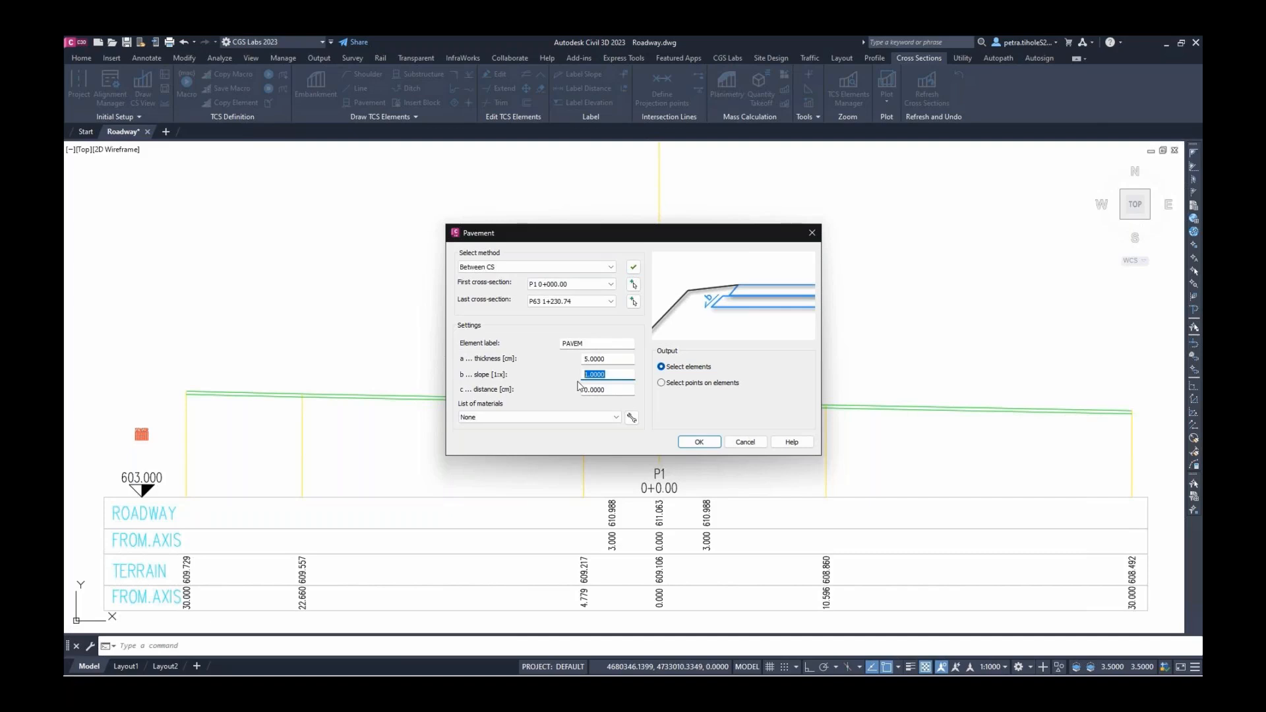
{"action": "type", "text": "0"}
{"action": "left_click", "coordinate": [590, 417]}
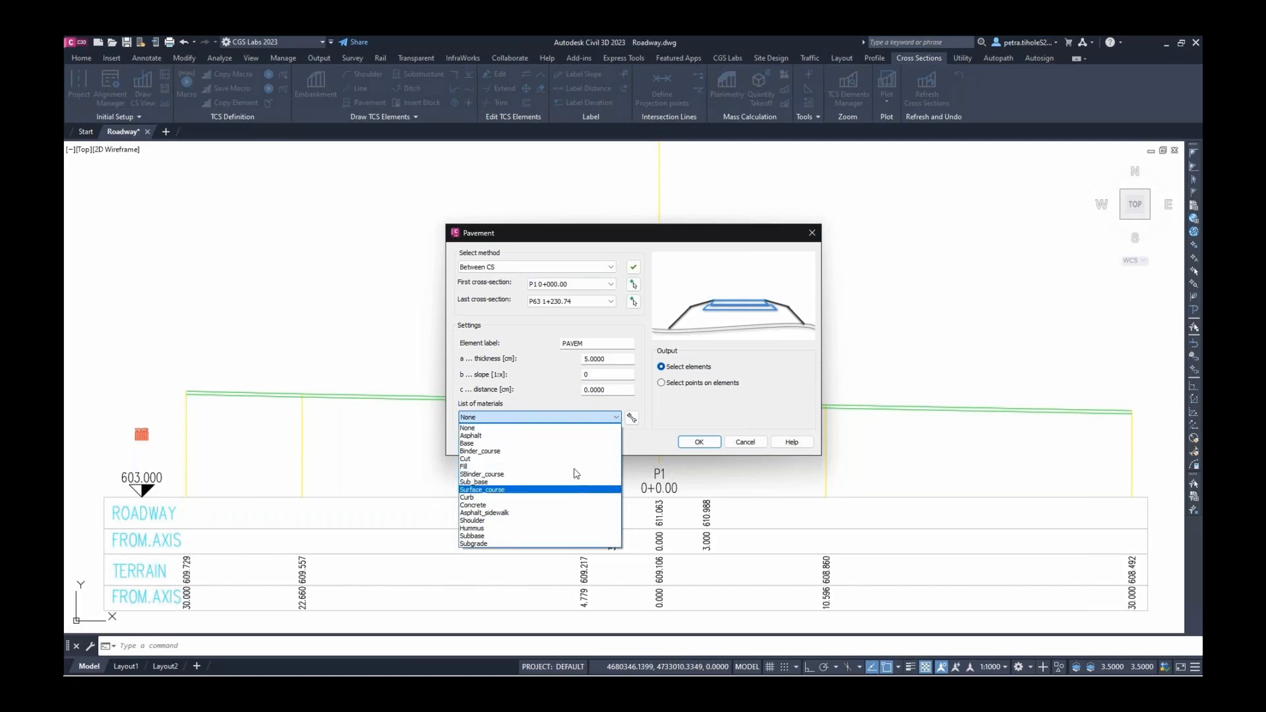
{"action": "left_click", "coordinate": [603, 435]}
{"action": "key", "text": "Return"}
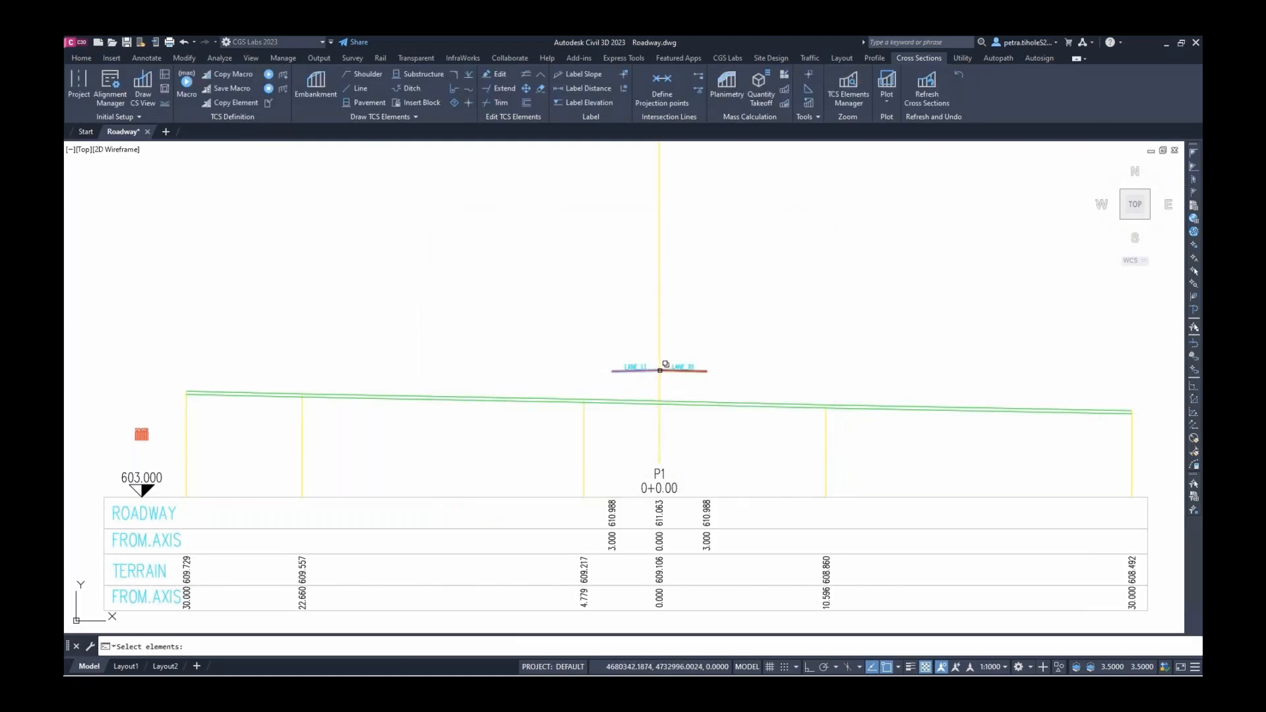
Apply the Asphalt pavement to lanes LANE_L1 and LANE_R1
{"action": "left_click", "coordinate": [665, 371]}
{"action": "key", "text": "Return"}
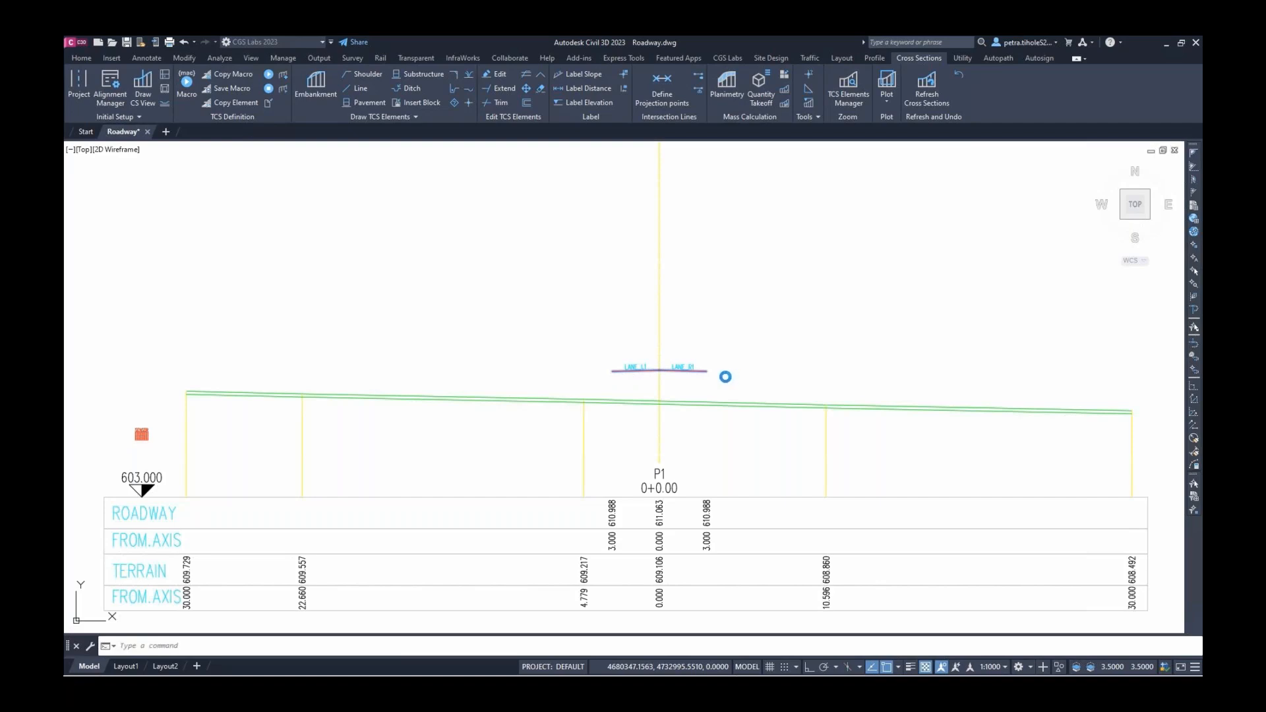
{"action": "scroll", "coordinate": [698, 372], "scroll_direction": "up", "scroll_amount": 1}
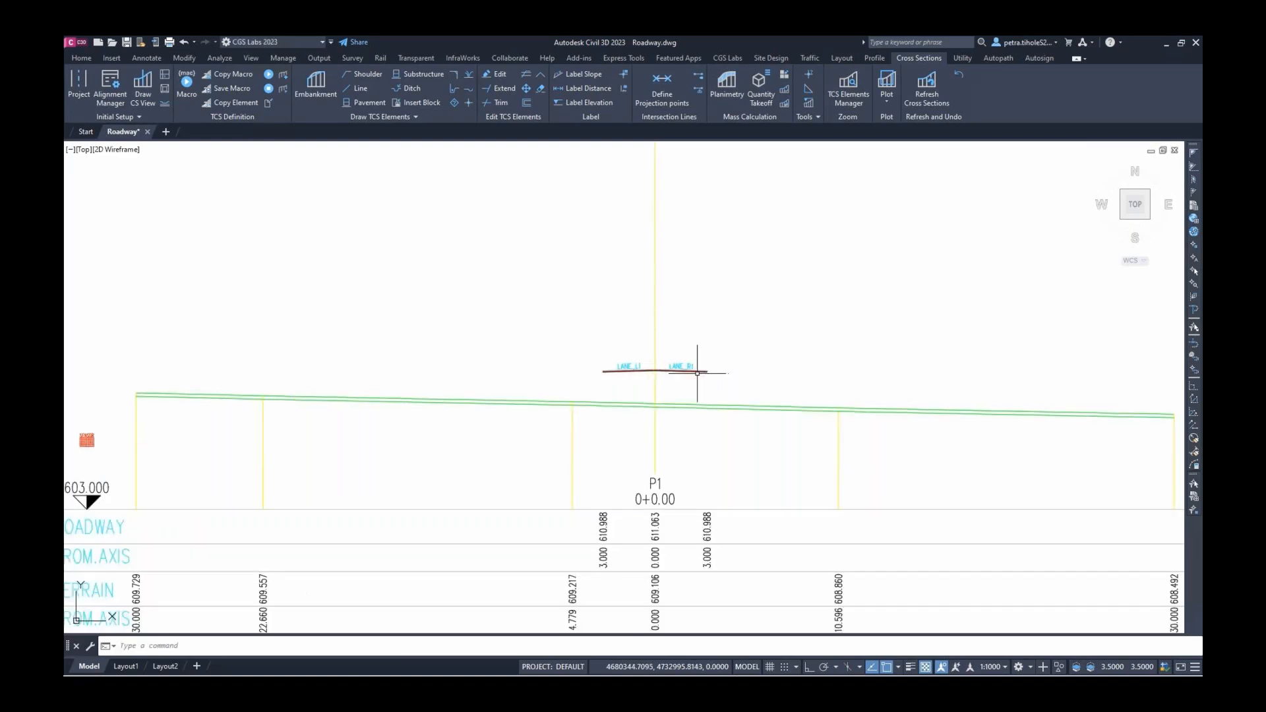
{"action": "scroll", "coordinate": [697, 373], "scroll_direction": "up", "scroll_amount": 5}
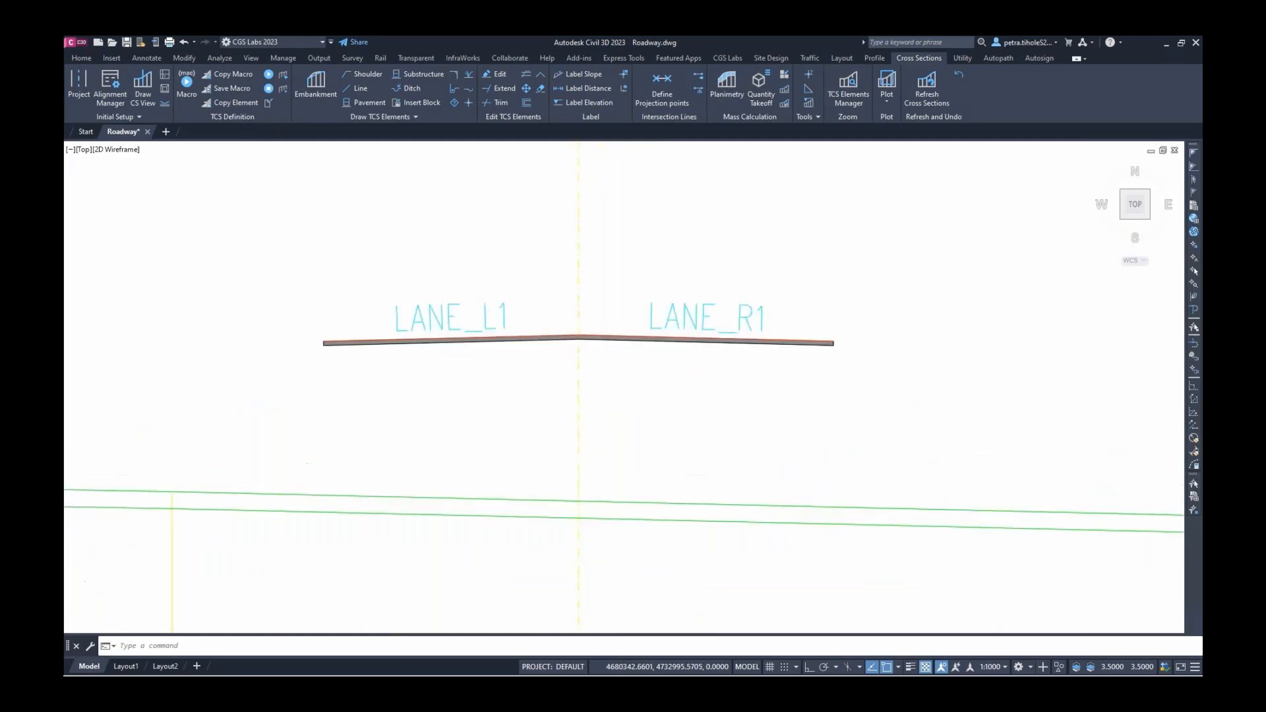
{"action": "scroll", "coordinate": [635, 367], "scroll_direction": "up", "scroll_amount": 3}
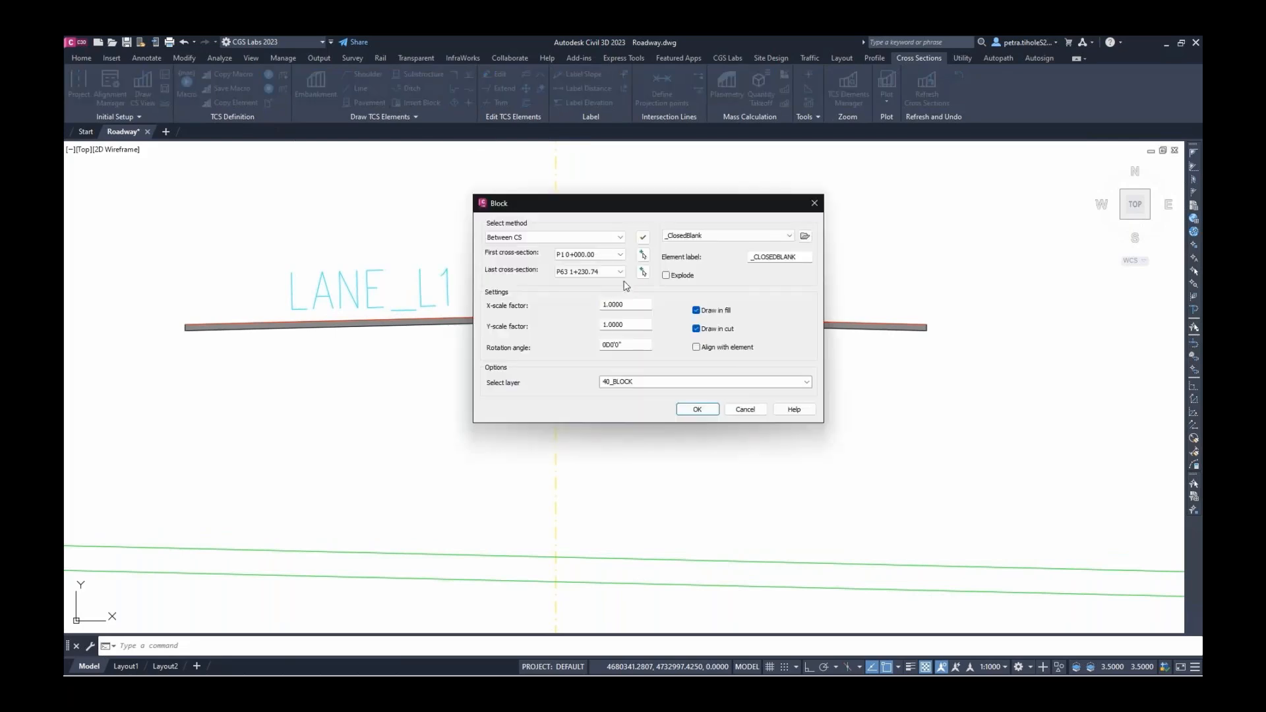
Configure the Curb block to insert exploded on layer 40_CURB
{"action": "left_click", "coordinate": [757, 236]}
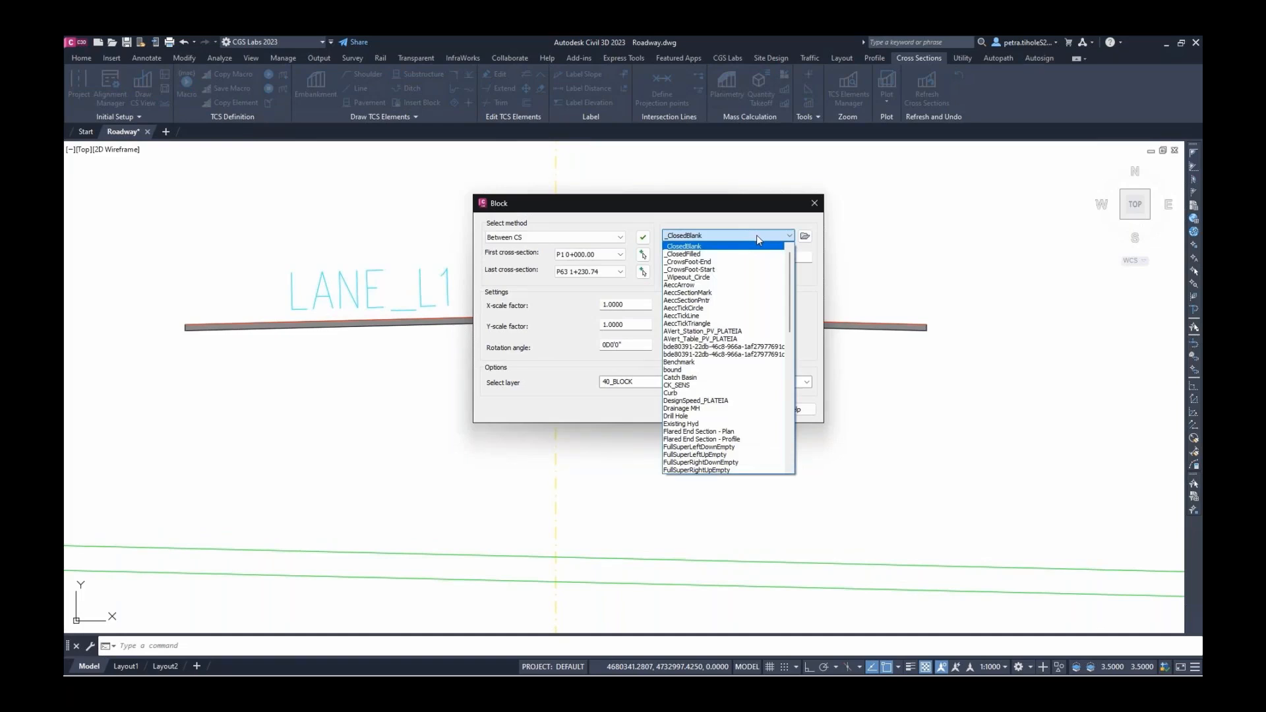
{"action": "left_click", "coordinate": [699, 393]}
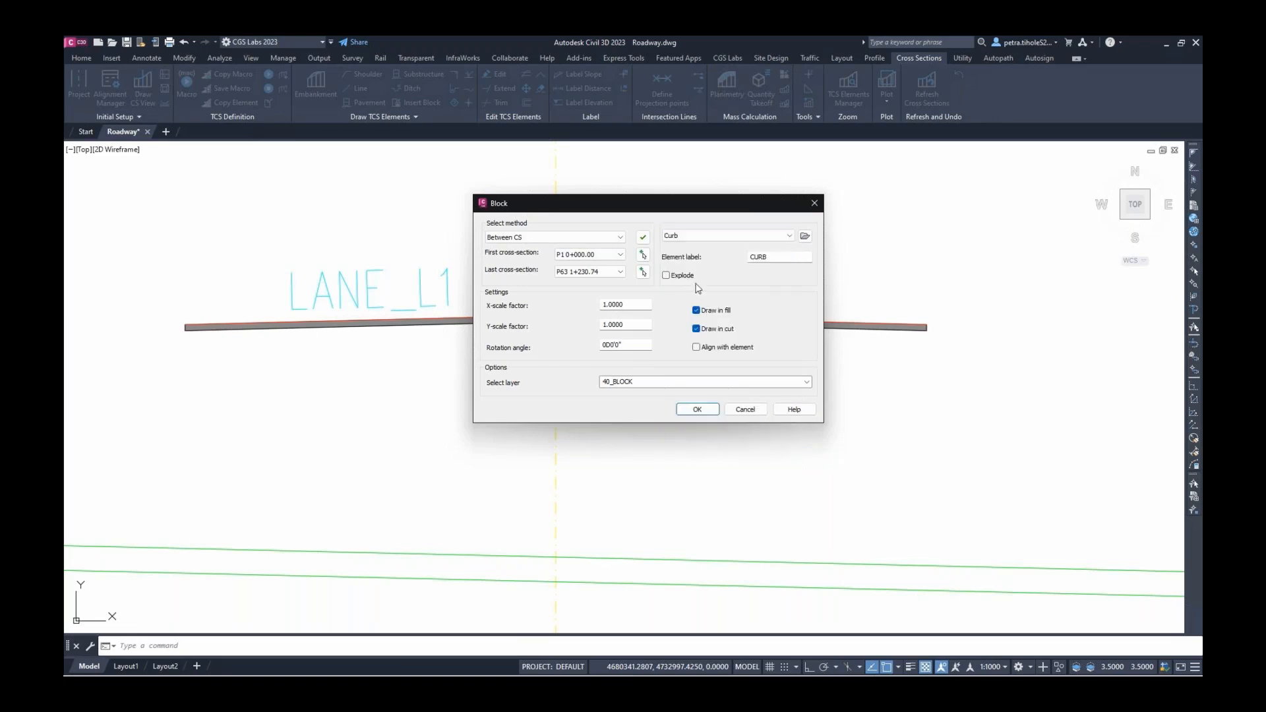
{"action": "left_click", "coordinate": [682, 277]}
{"action": "left_click", "coordinate": [658, 382]}
{"action": "left_click_drag", "start_coordinate": [635, 382], "coordinate": [614, 385]}
{"action": "type", "text": "CURB"}
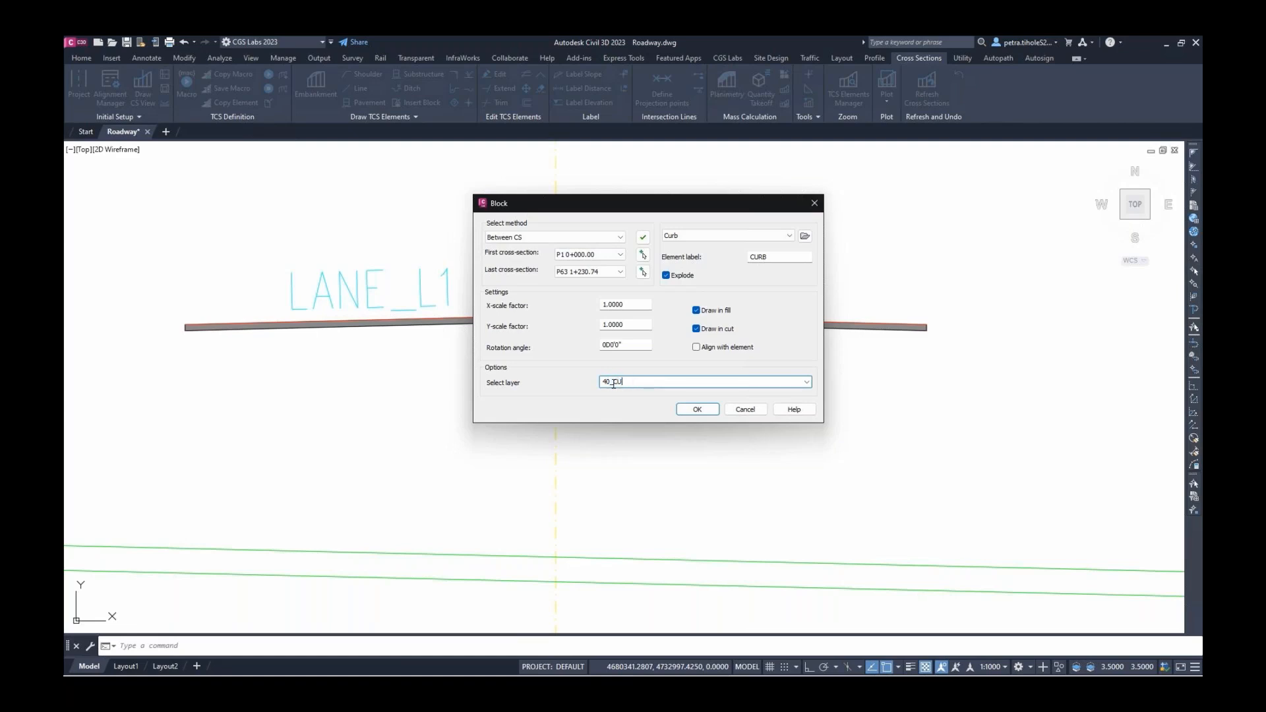
{"action": "left_click", "coordinate": [693, 409]}
Place the curb at LANE_R1's outer end, attached to the lane line
{"action": "left_click", "coordinate": [932, 326]}
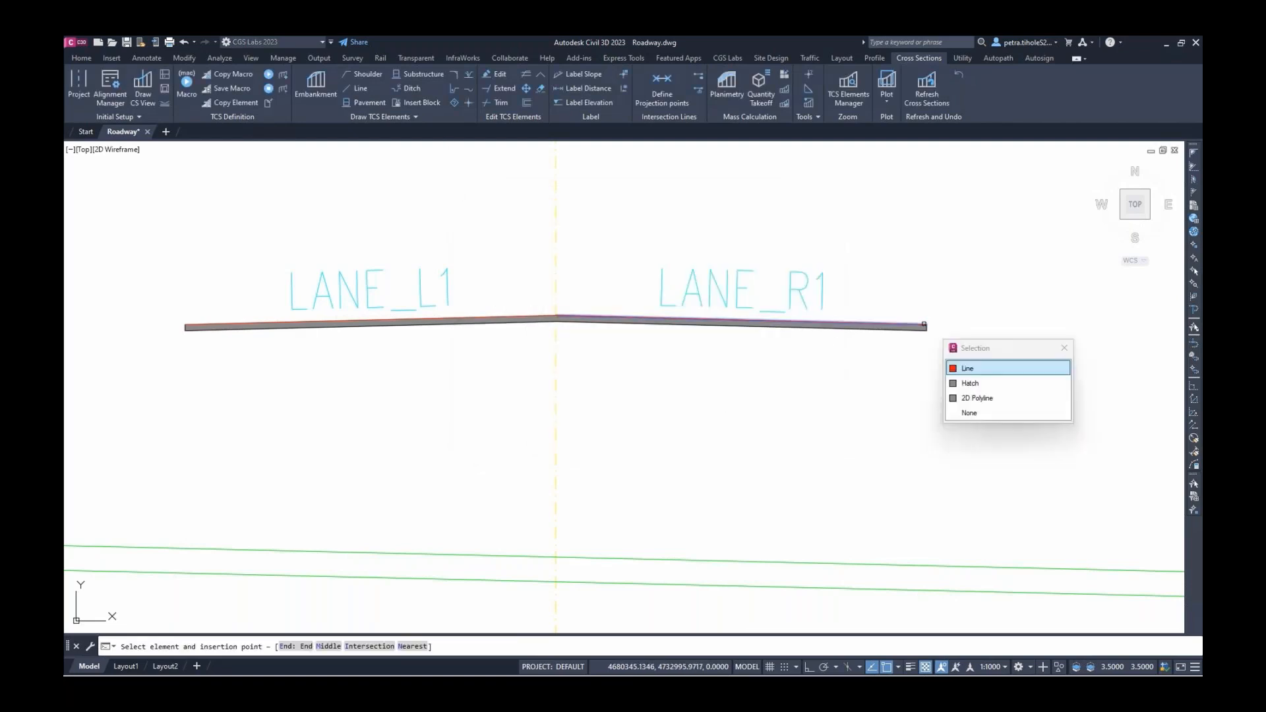
{"action": "left_click", "coordinate": [960, 362]}
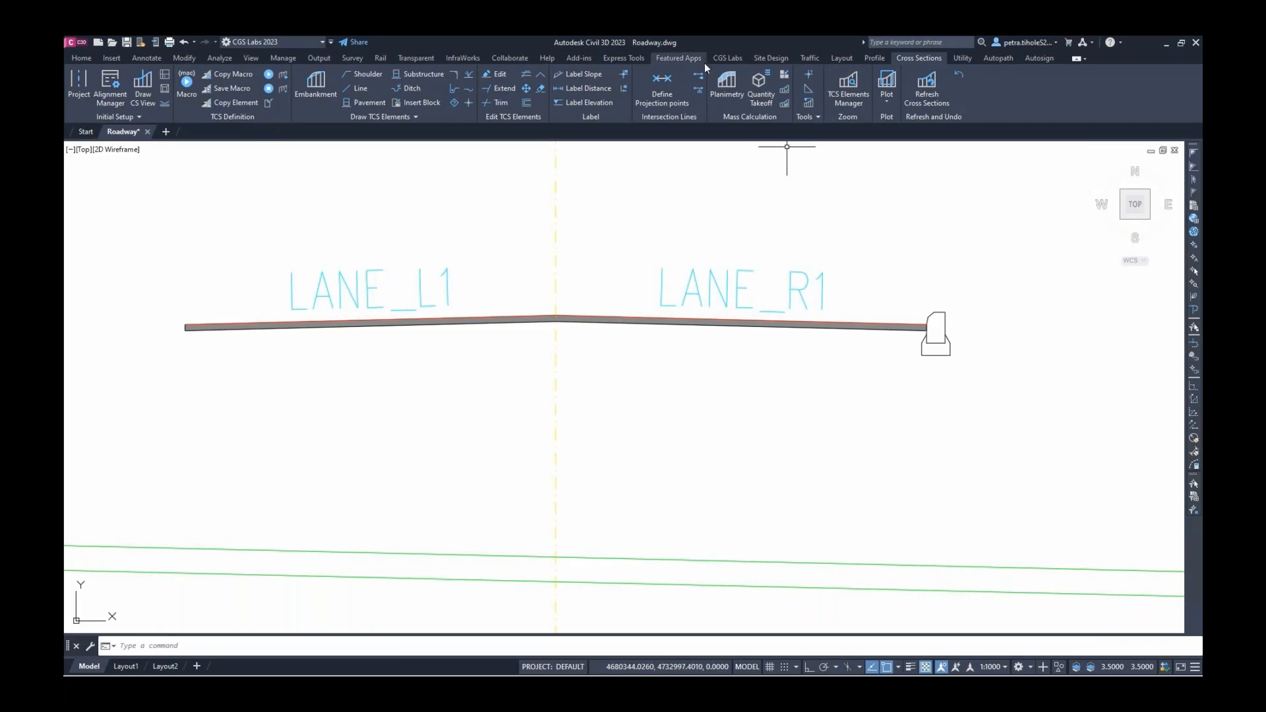
{"action": "left_click", "coordinate": [732, 93]}
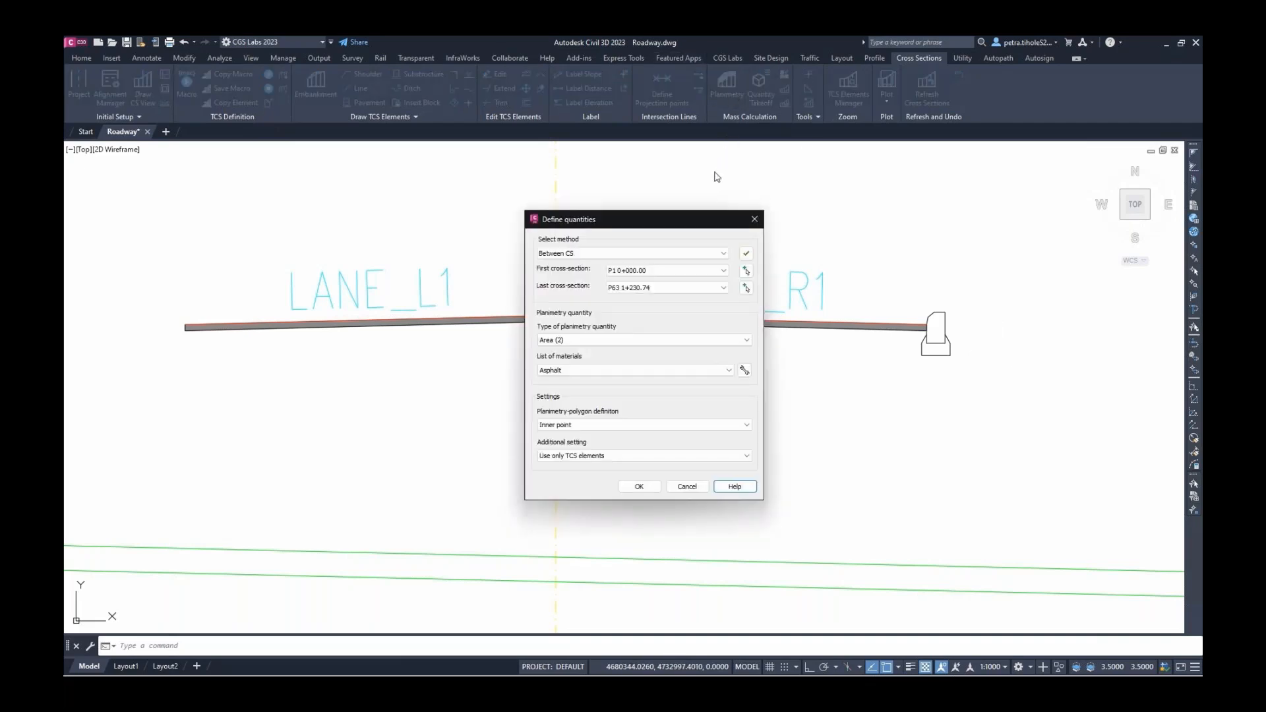
Define an Area quantity for Curb material between P1 0+000.00 and P63 1+230.74
{"action": "left_click", "coordinate": [748, 257]}
{"action": "left_click", "coordinate": [748, 341]}
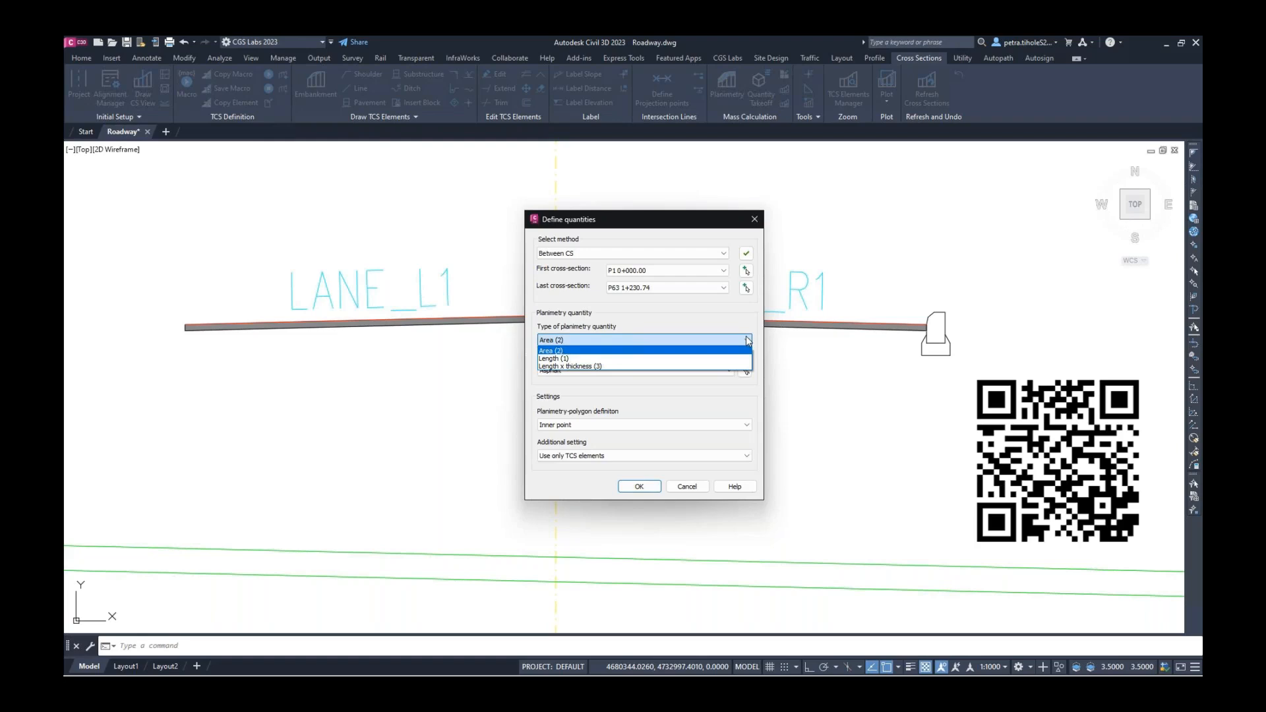
{"action": "left_click", "coordinate": [749, 341]}
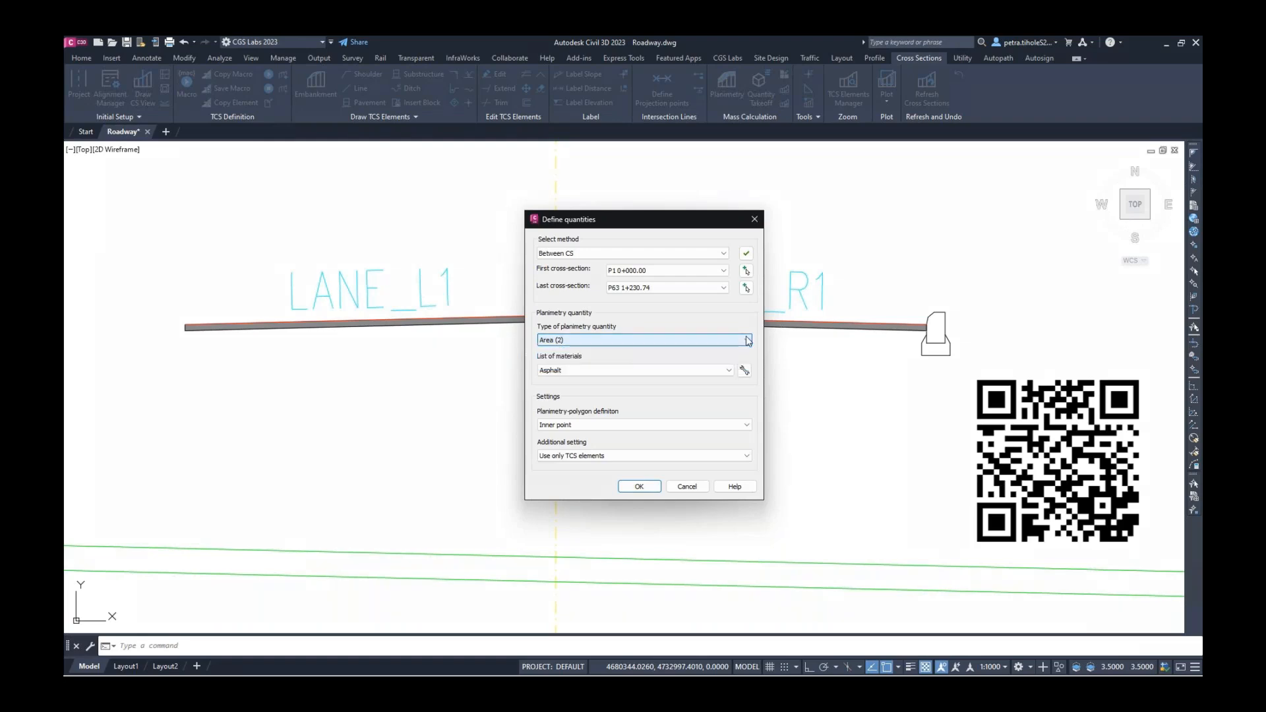
{"action": "left_click", "coordinate": [729, 370]}
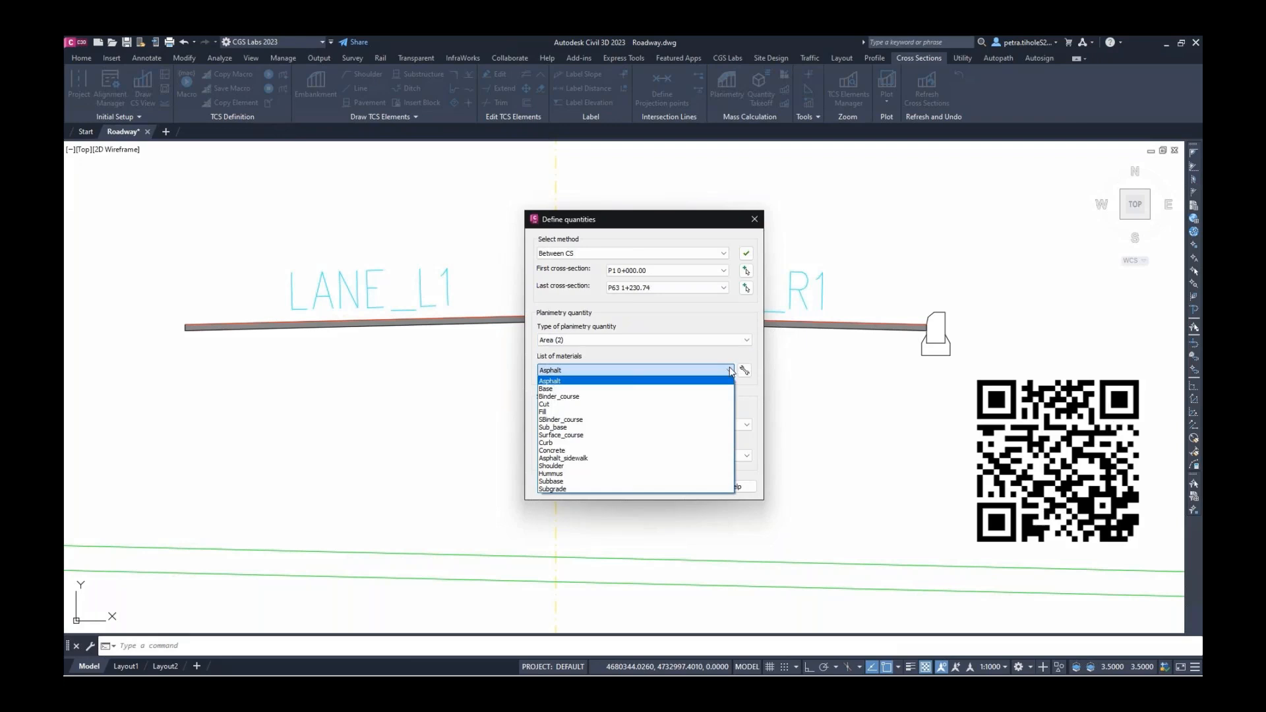
{"action": "left_click", "coordinate": [720, 443]}
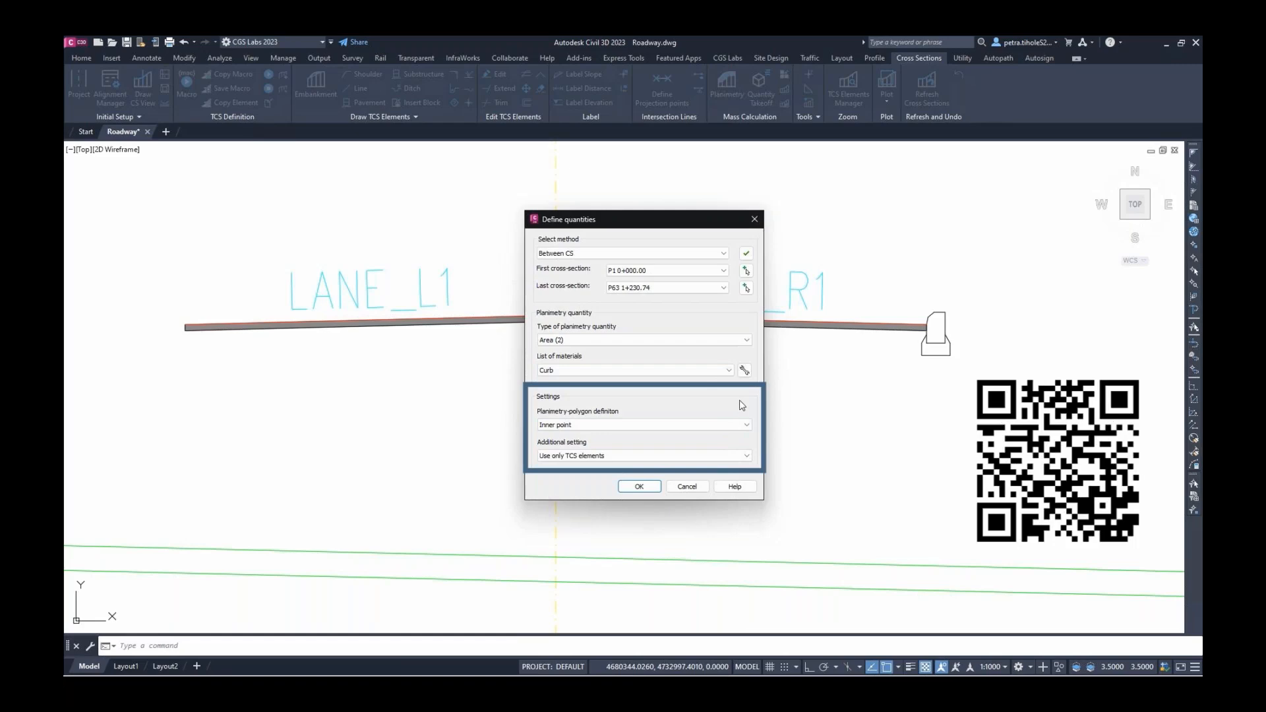
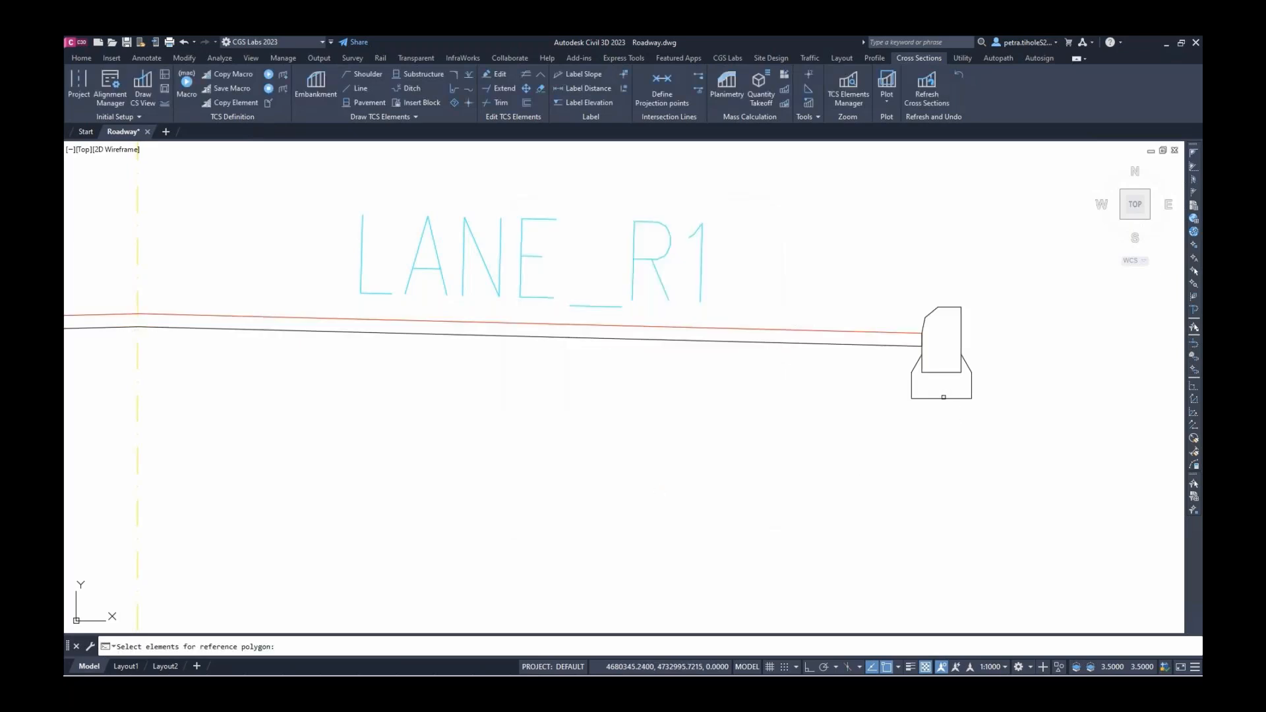
Hatch the curb's base and outer outline polygons with a solid grey fill
{"action": "left_click", "coordinate": [951, 397]}
{"action": "key", "text": "Return"}
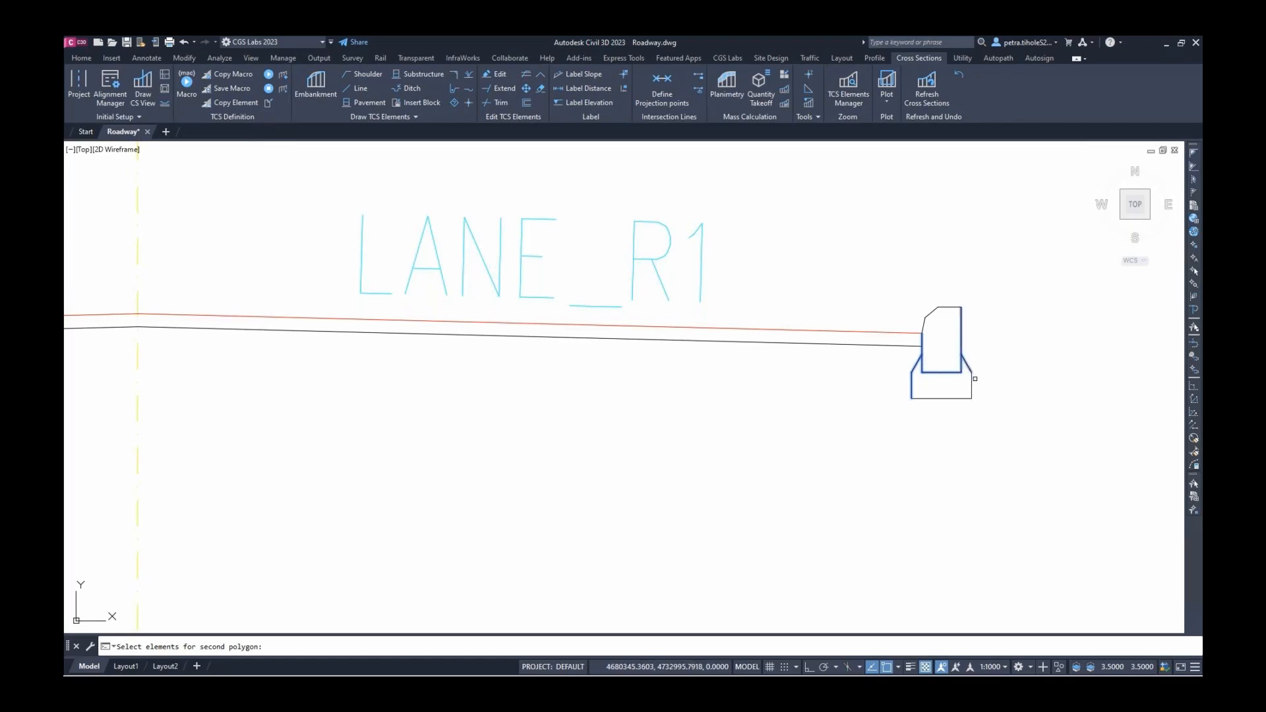
{"action": "left_click", "coordinate": [971, 384]}
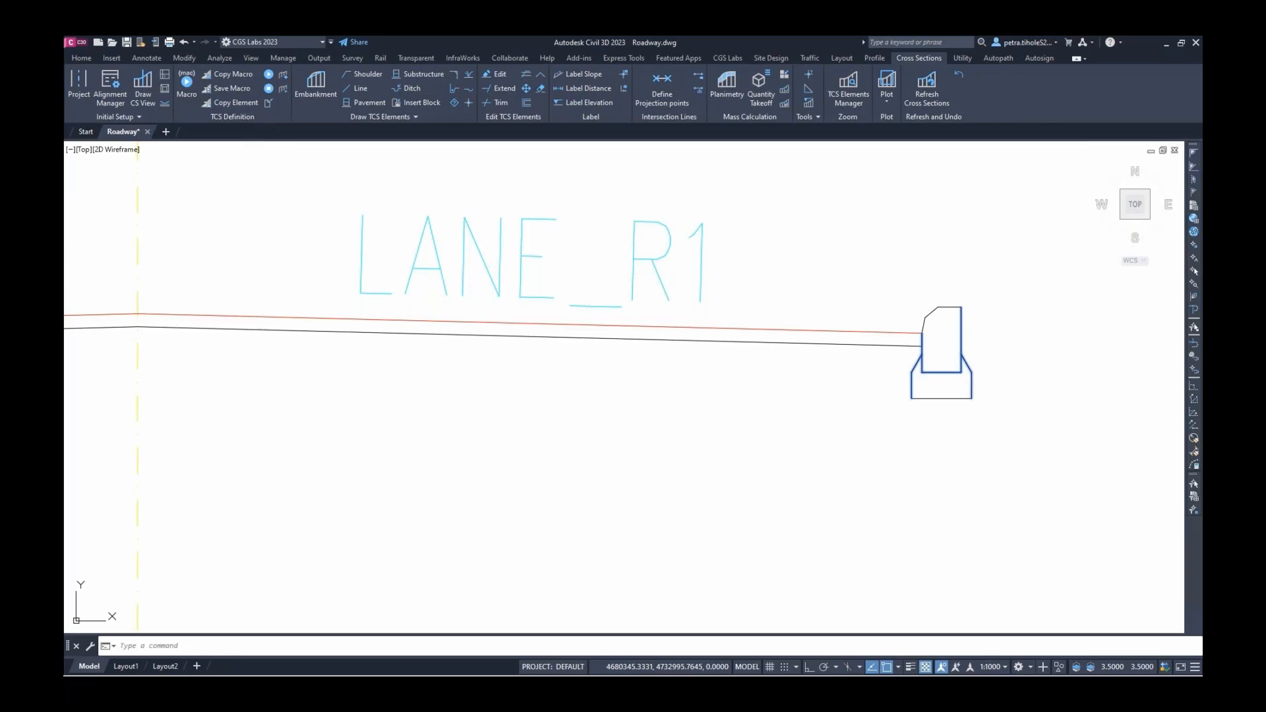
{"action": "key", "text": "Return"}
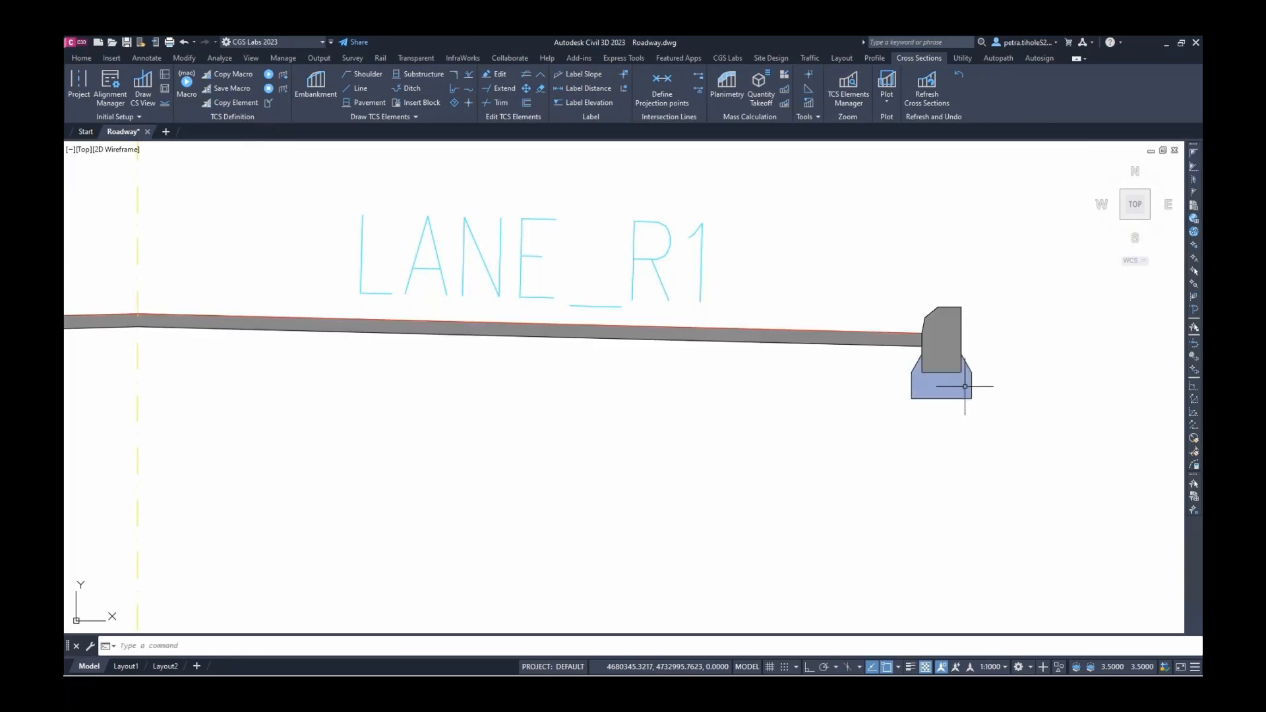
{"action": "left_click", "coordinate": [963, 388]}
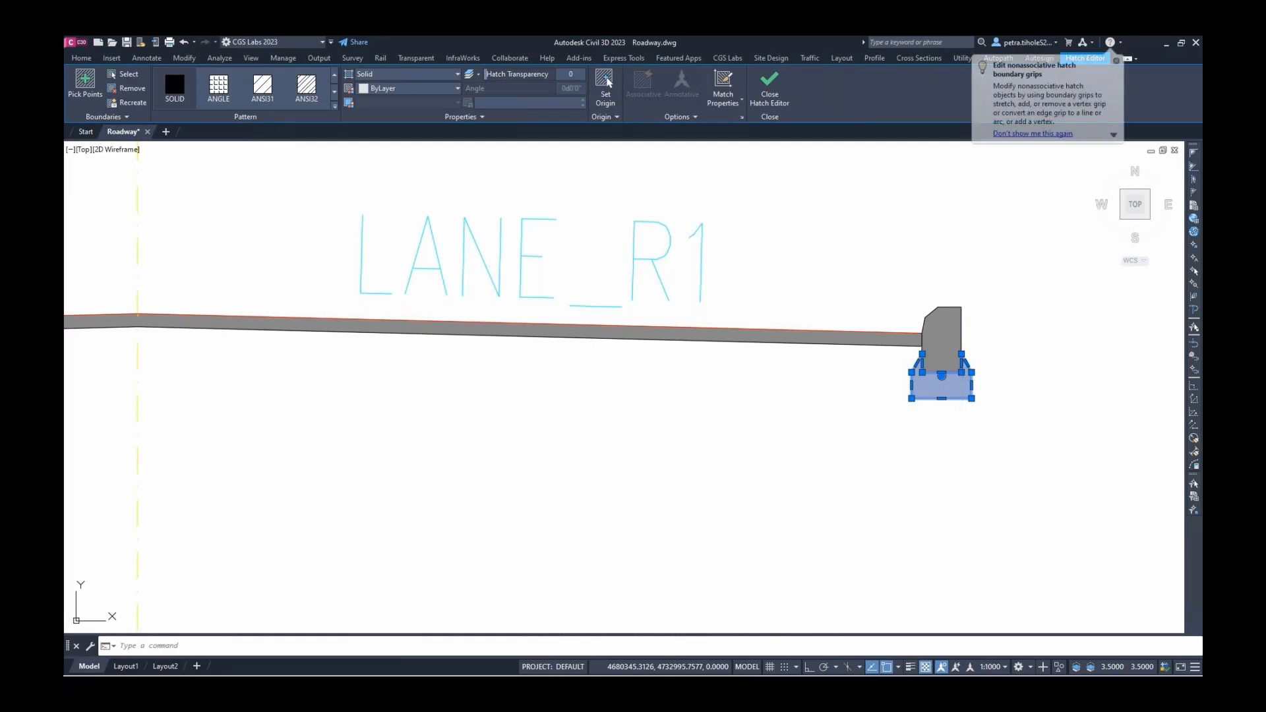
{"action": "key", "text": "Escape"}
{"action": "middle_click_drag", "start_coordinate": [962, 391], "coordinate": [804, 413]}
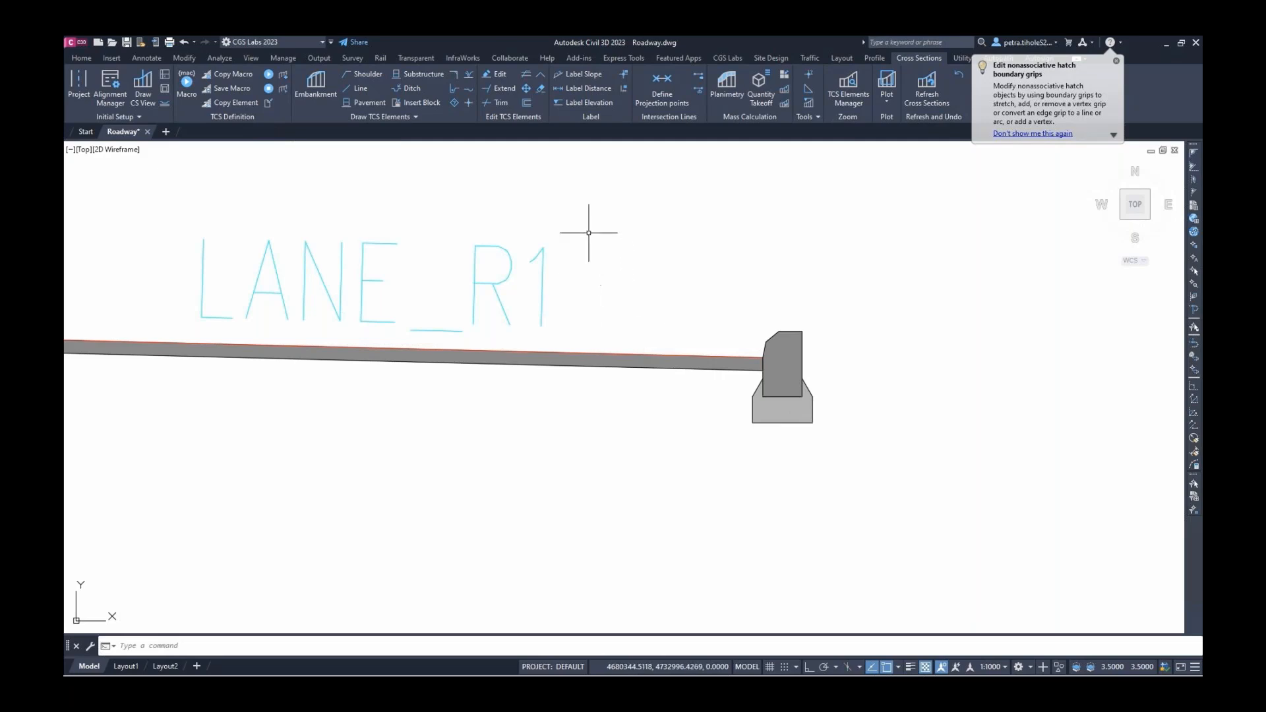
{"action": "left_click", "coordinate": [362, 91]}
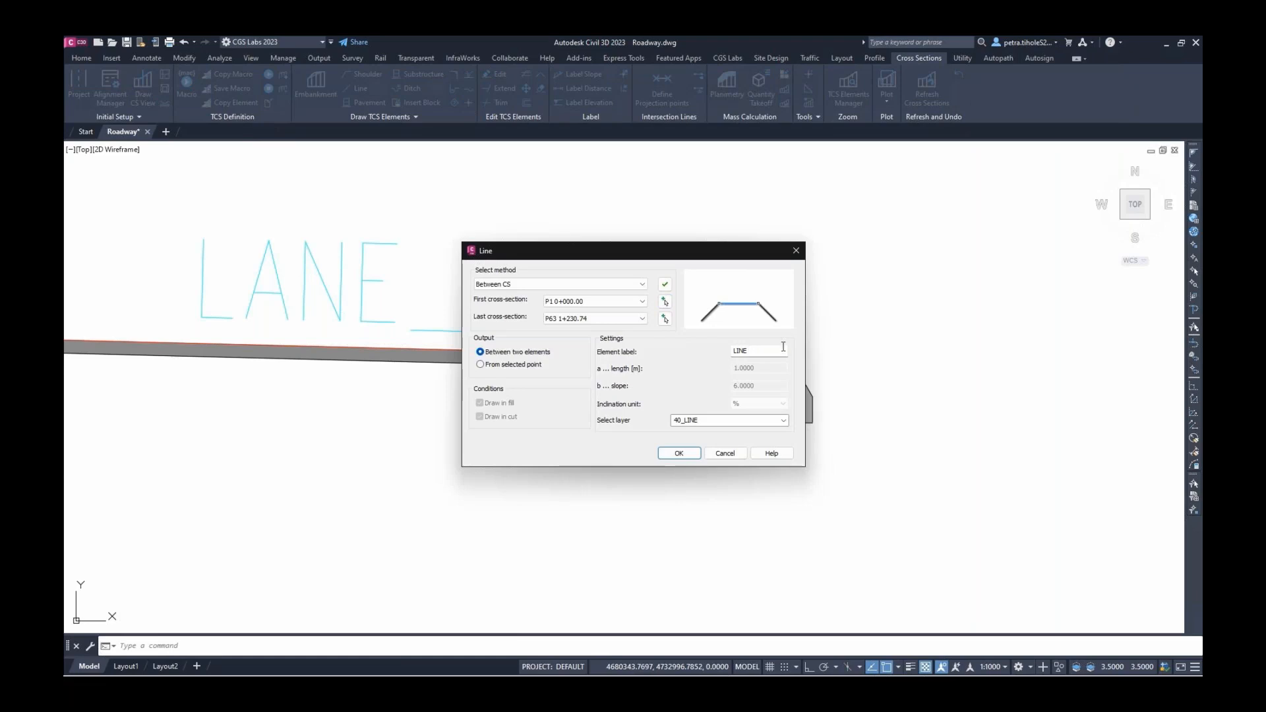
Draw a SIDEWALK line starting from the right curb's top corner
{"action": "double_click", "coordinate": [780, 351]}
{"action": "type", "text": "SIDEWALK"}
{"action": "left_click", "coordinate": [520, 366]}
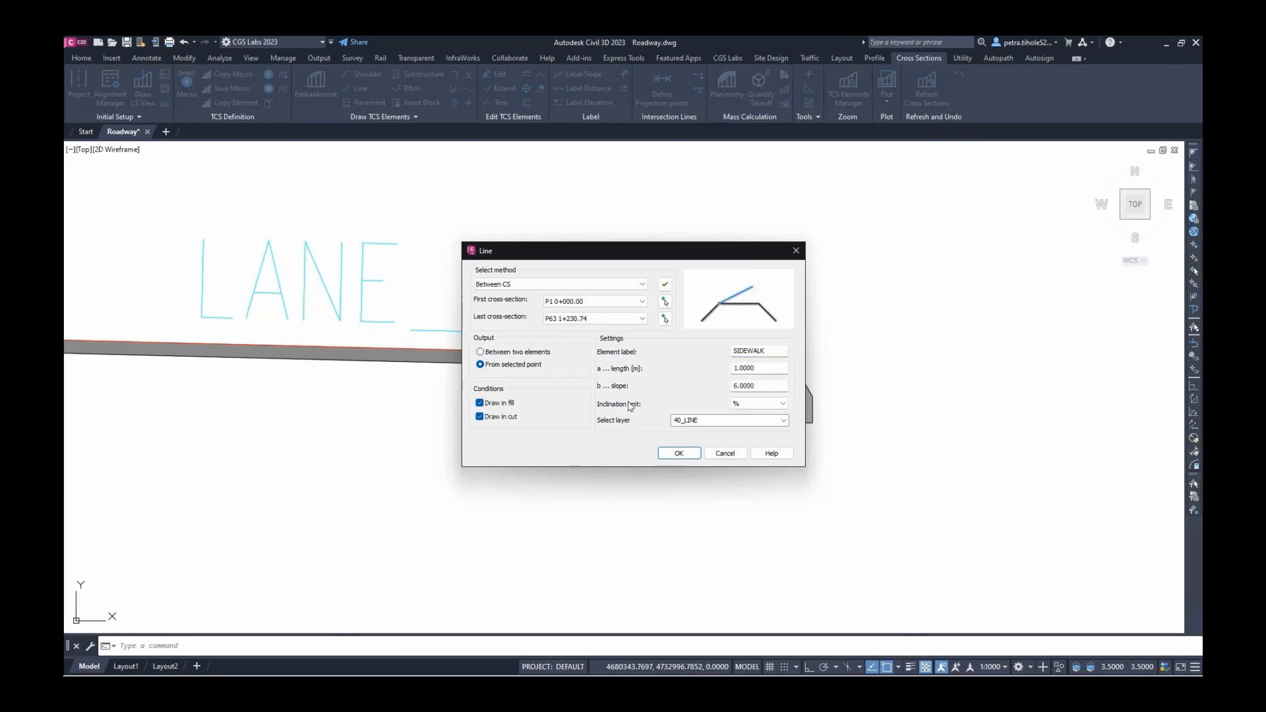
{"action": "left_click", "coordinate": [681, 453]}
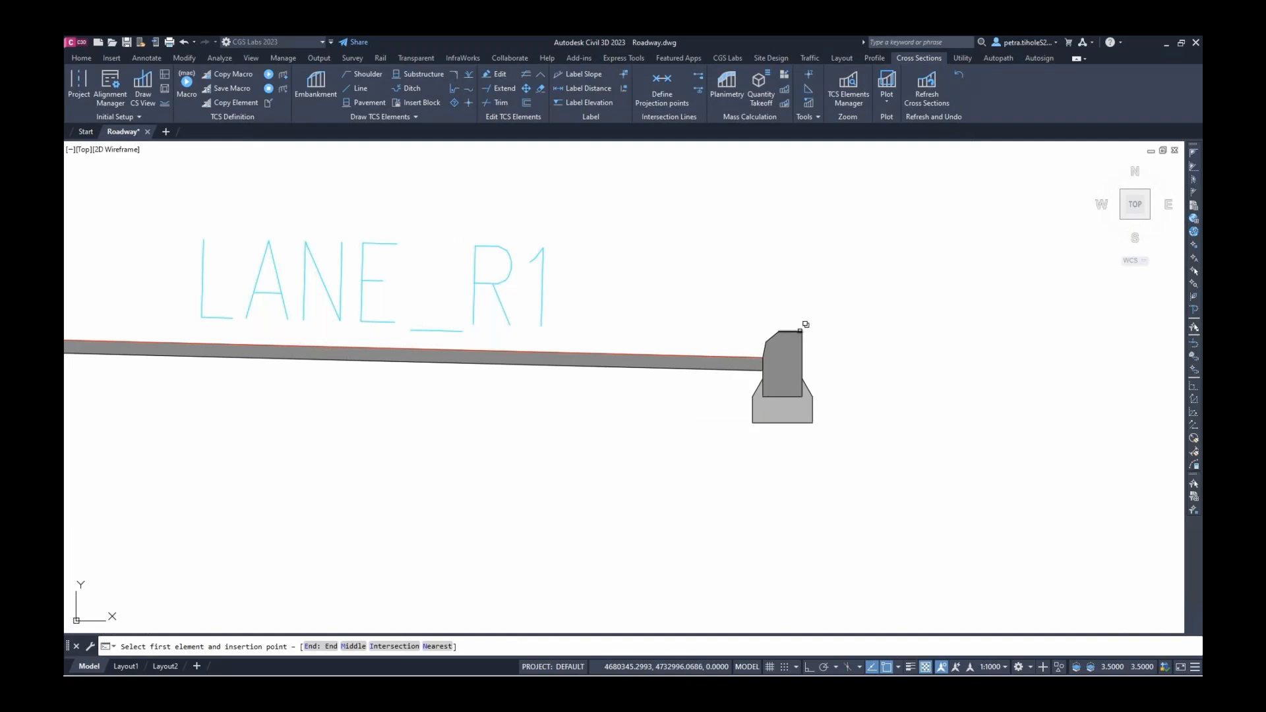
{"action": "left_click", "coordinate": [800, 331]}
{"action": "left_click", "coordinate": [836, 375]}
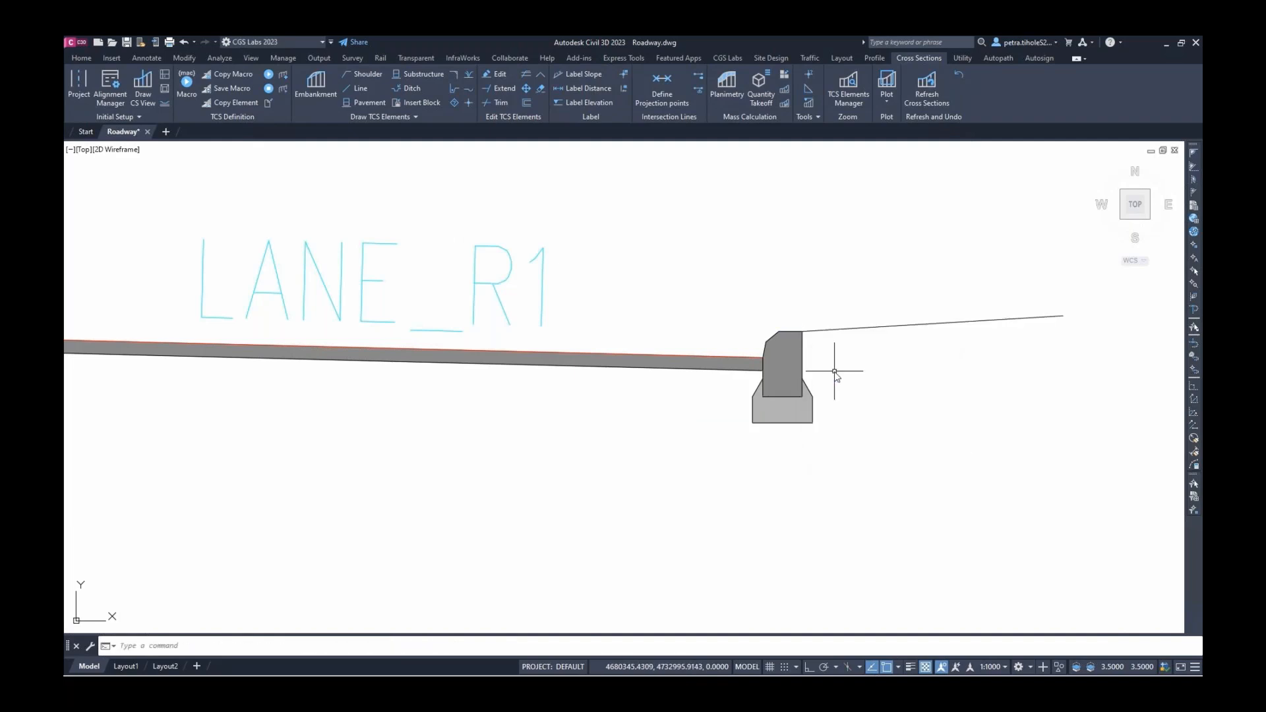
Extend the 1.0 m, 6% SIDEWALK_1_R line across cross-sections P1 to P63
{"action": "left_click", "coordinate": [501, 81]}
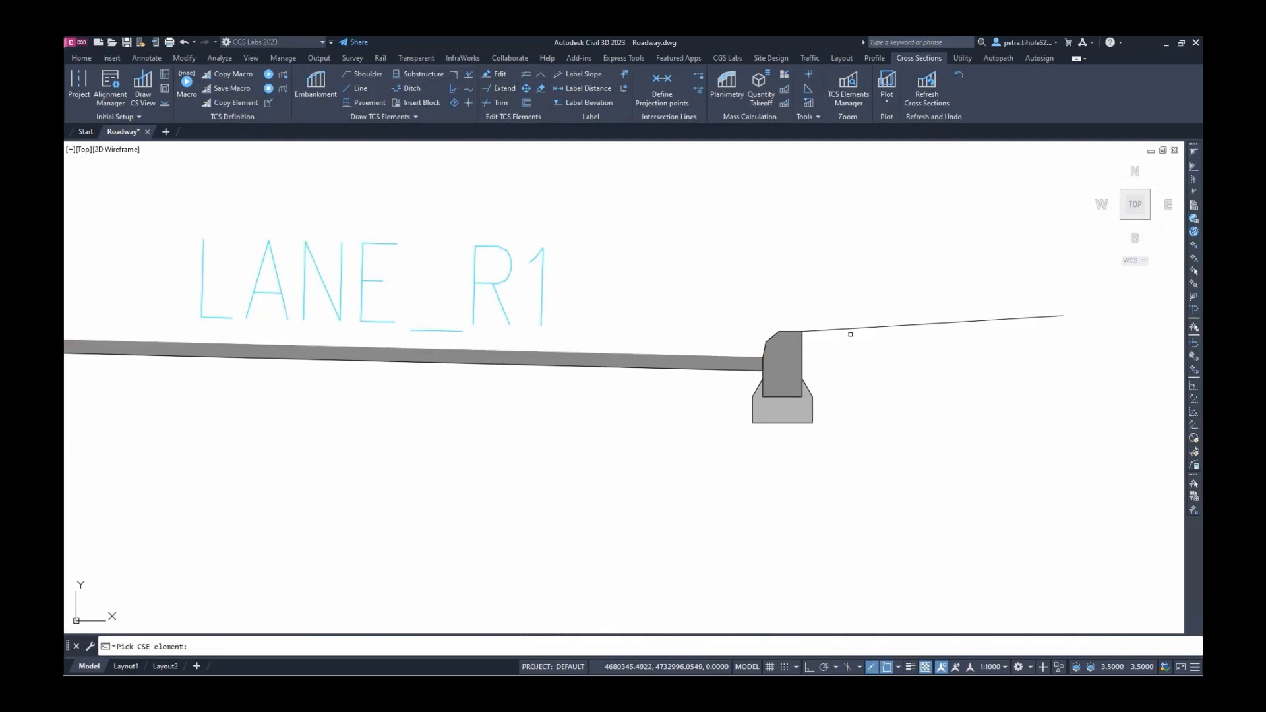
{"action": "left_click", "coordinate": [841, 329]}
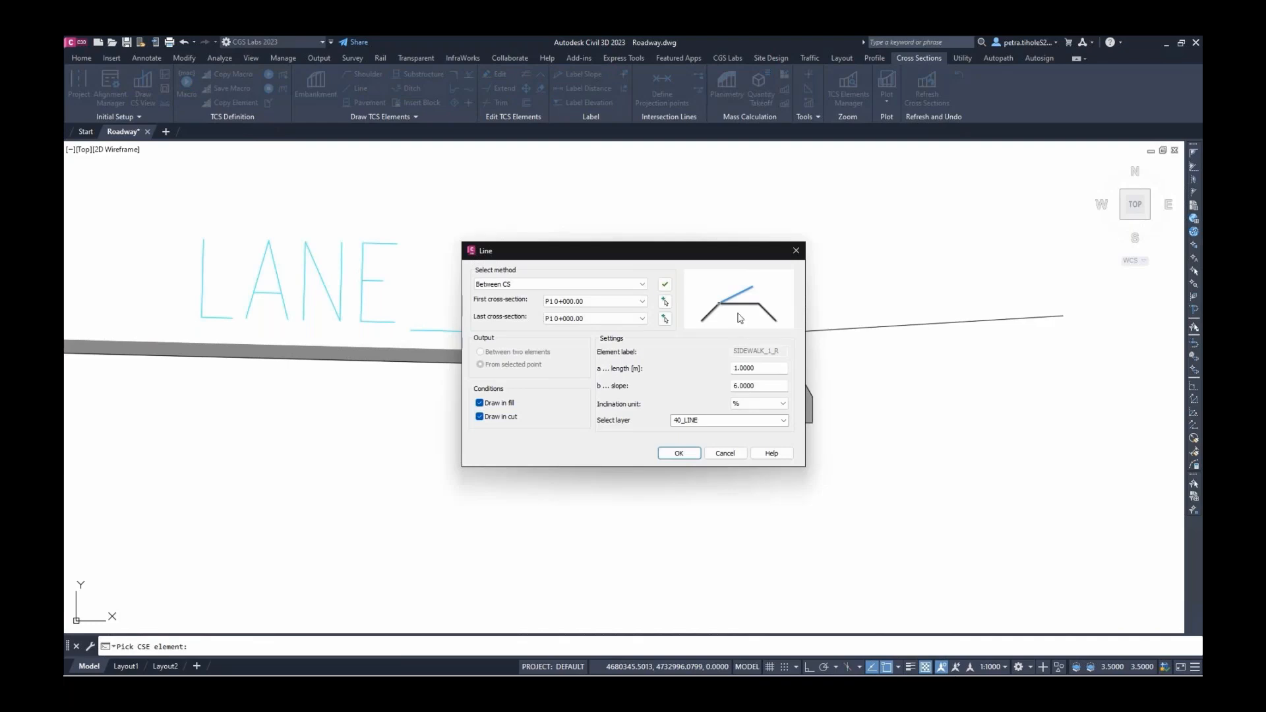
{"action": "left_click", "coordinate": [664, 284]}
{"action": "left_click_drag", "start_coordinate": [763, 387], "coordinate": [715, 391]}
{"action": "left_click", "coordinate": [683, 455]}
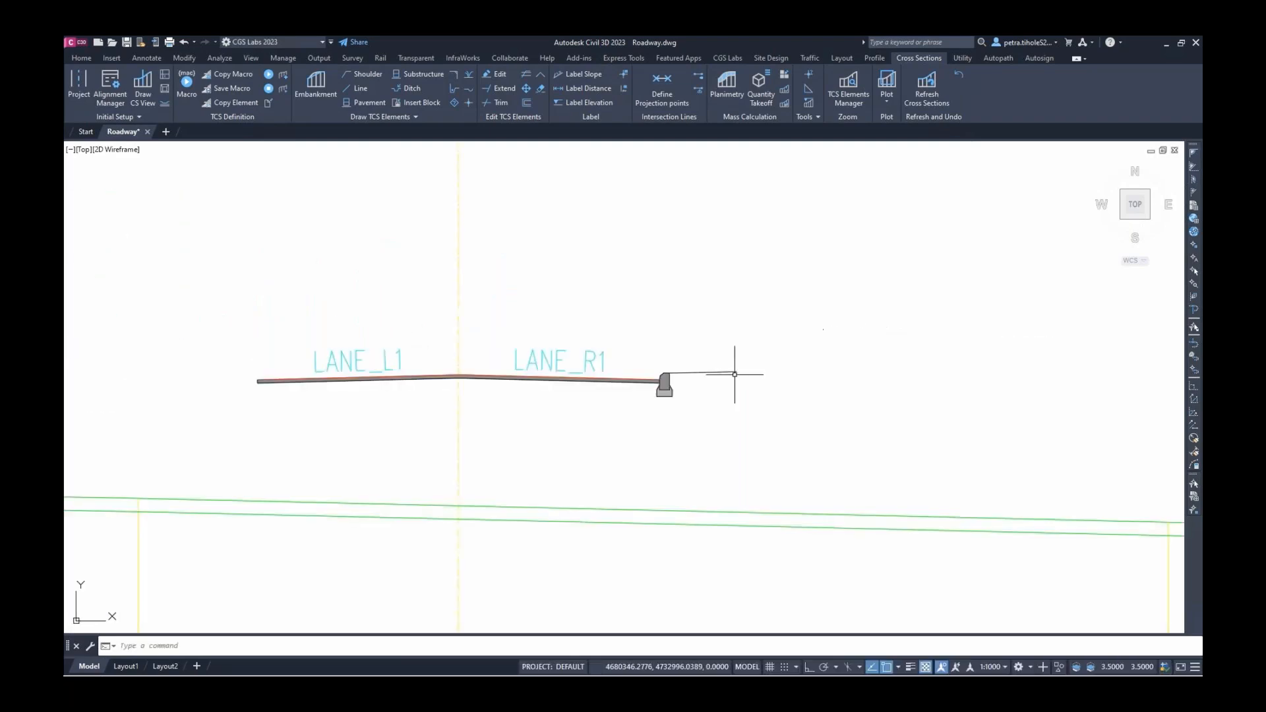
Pave the right sidewalk line with a 5 cm Asphalt_sidewalk layer labelled SIDEWALK
{"action": "scroll", "coordinate": [733, 376], "scroll_direction": "up", "scroll_amount": 5}
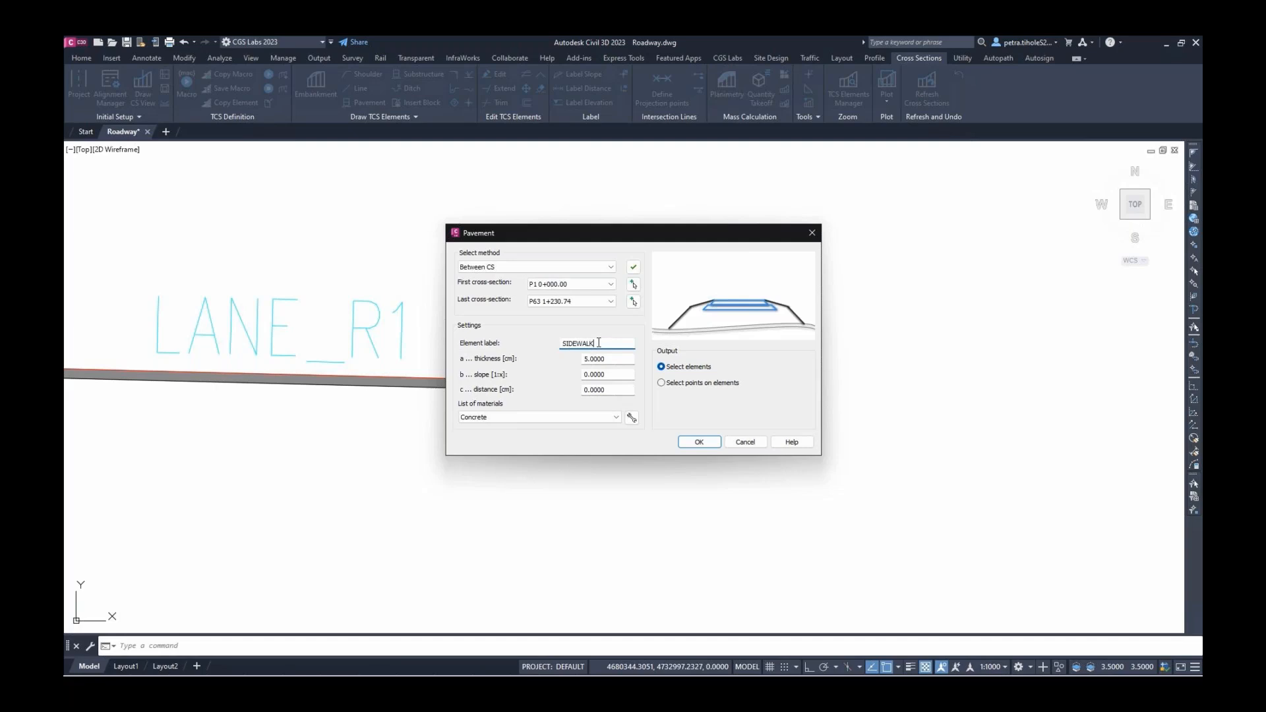
{"action": "left_click", "coordinate": [615, 421]}
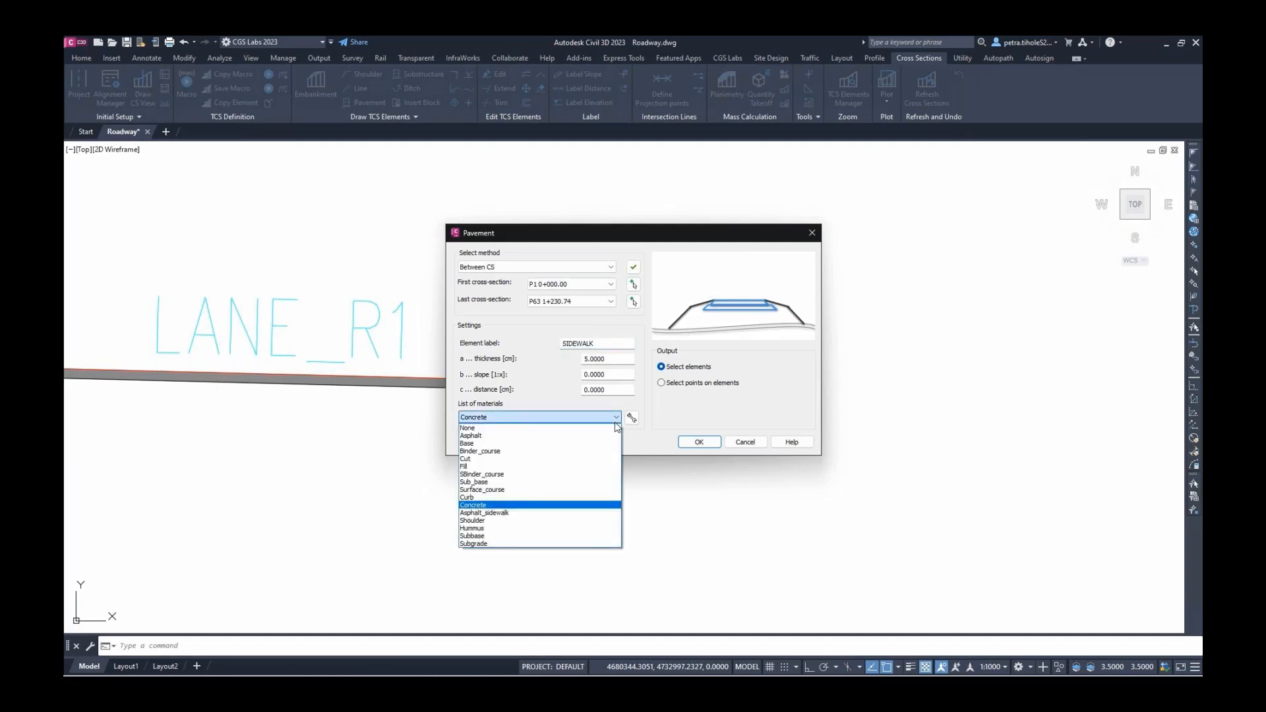
{"action": "left_click", "coordinate": [579, 512]}
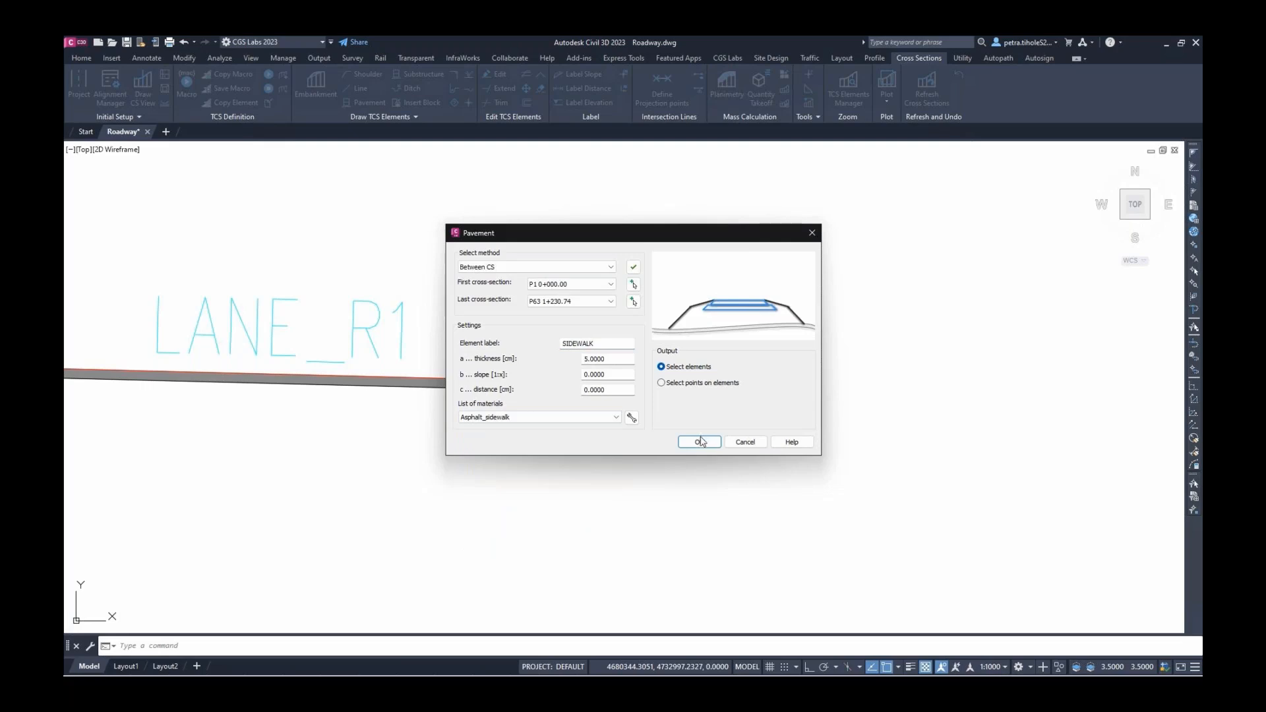
{"action": "left_click", "coordinate": [701, 442]}
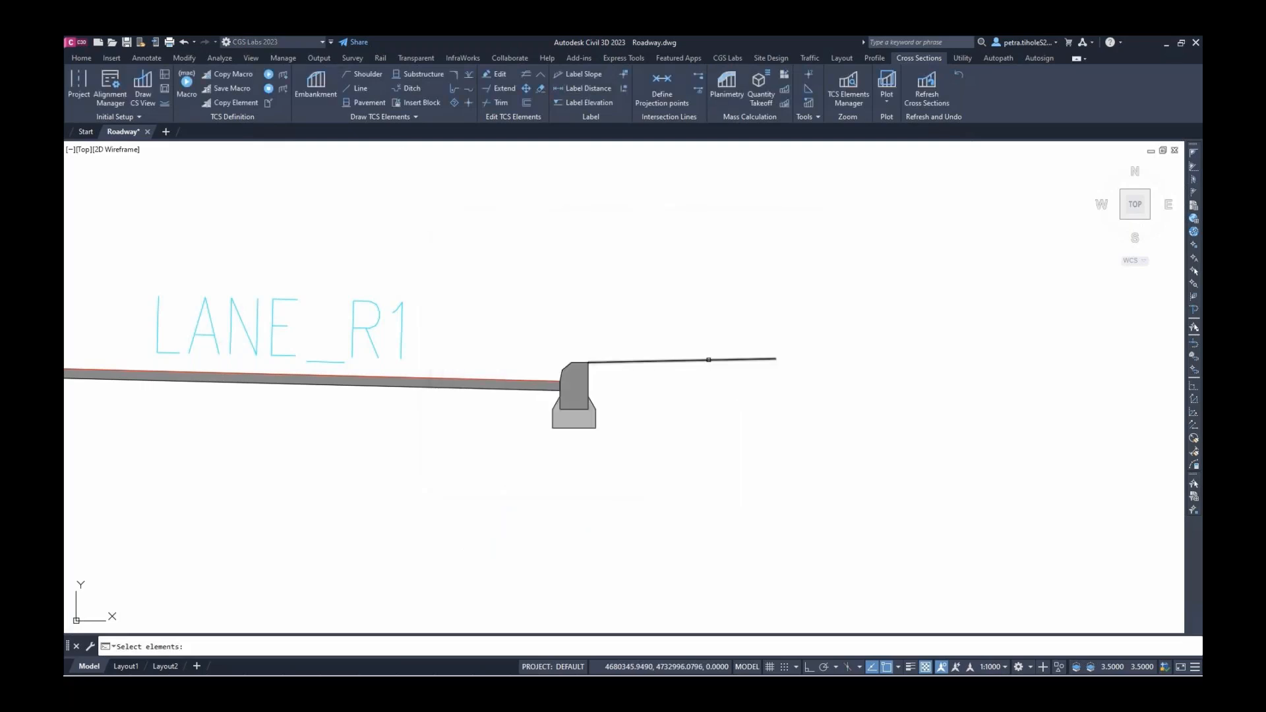
{"action": "left_click", "coordinate": [704, 361]}
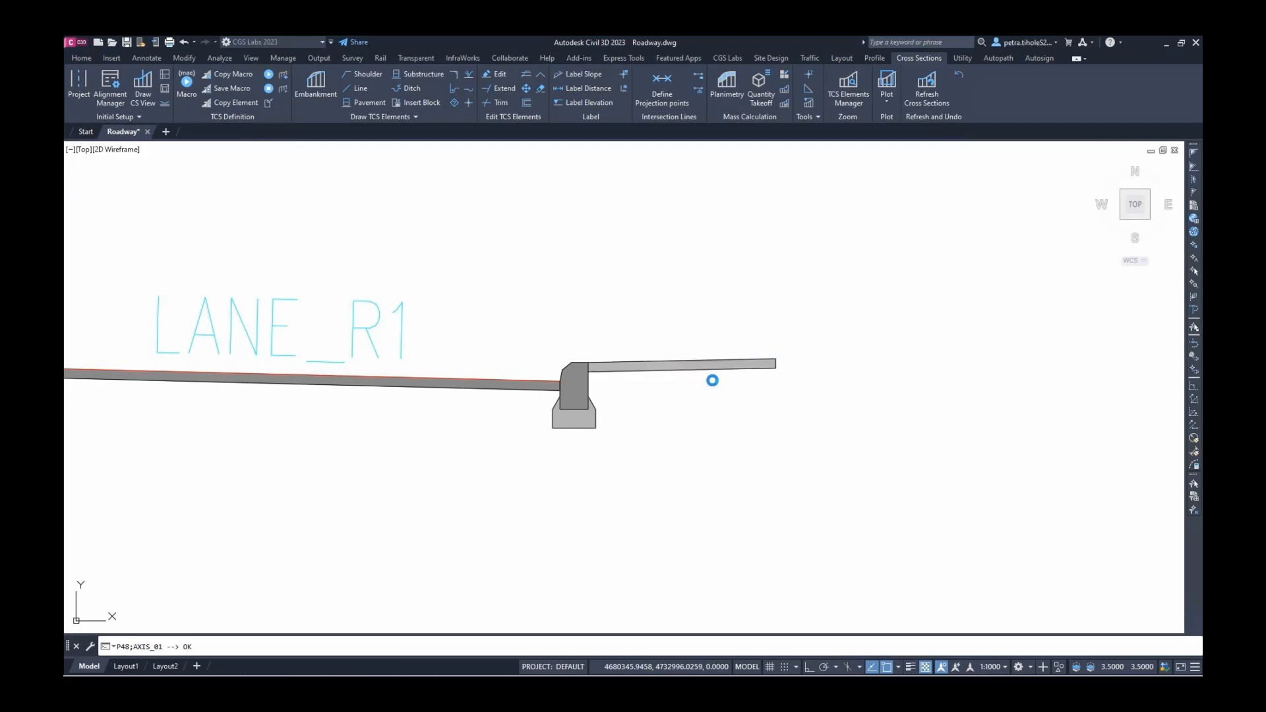
{"action": "left_click", "coordinate": [363, 74]}
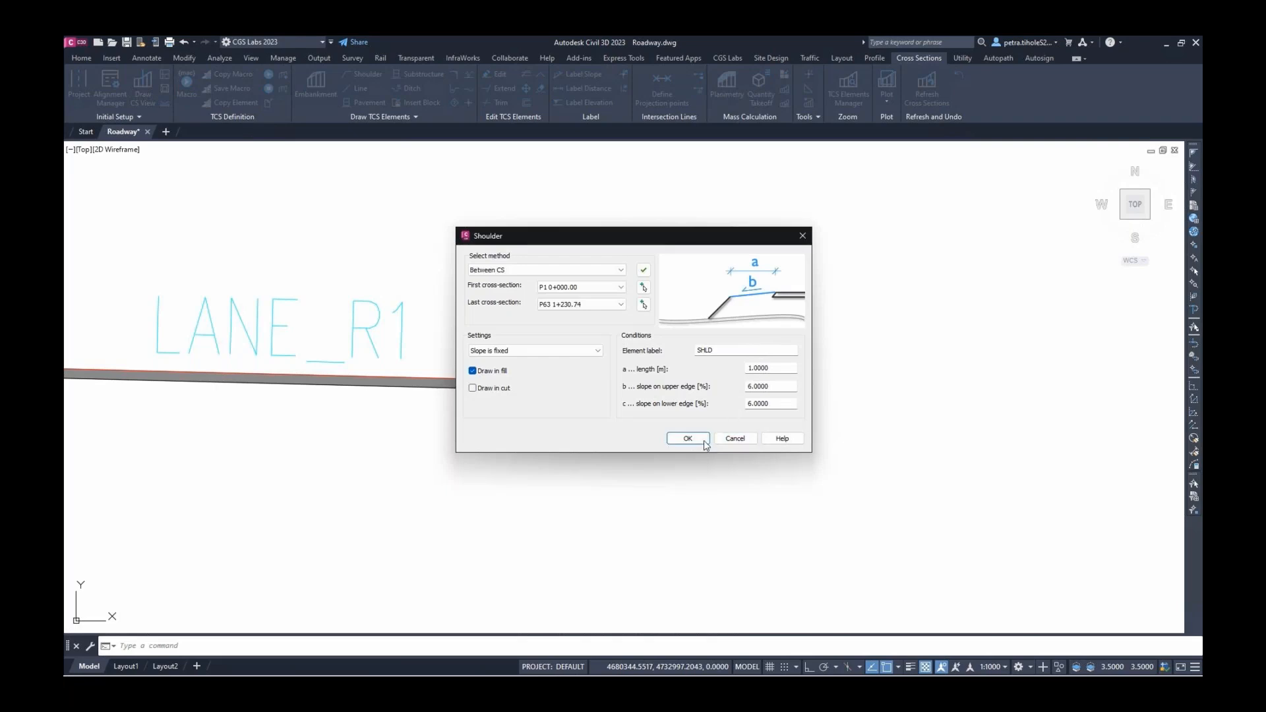
Attach a shoulder to the right sidewalk's outer end
{"action": "left_click", "coordinate": [688, 440]}
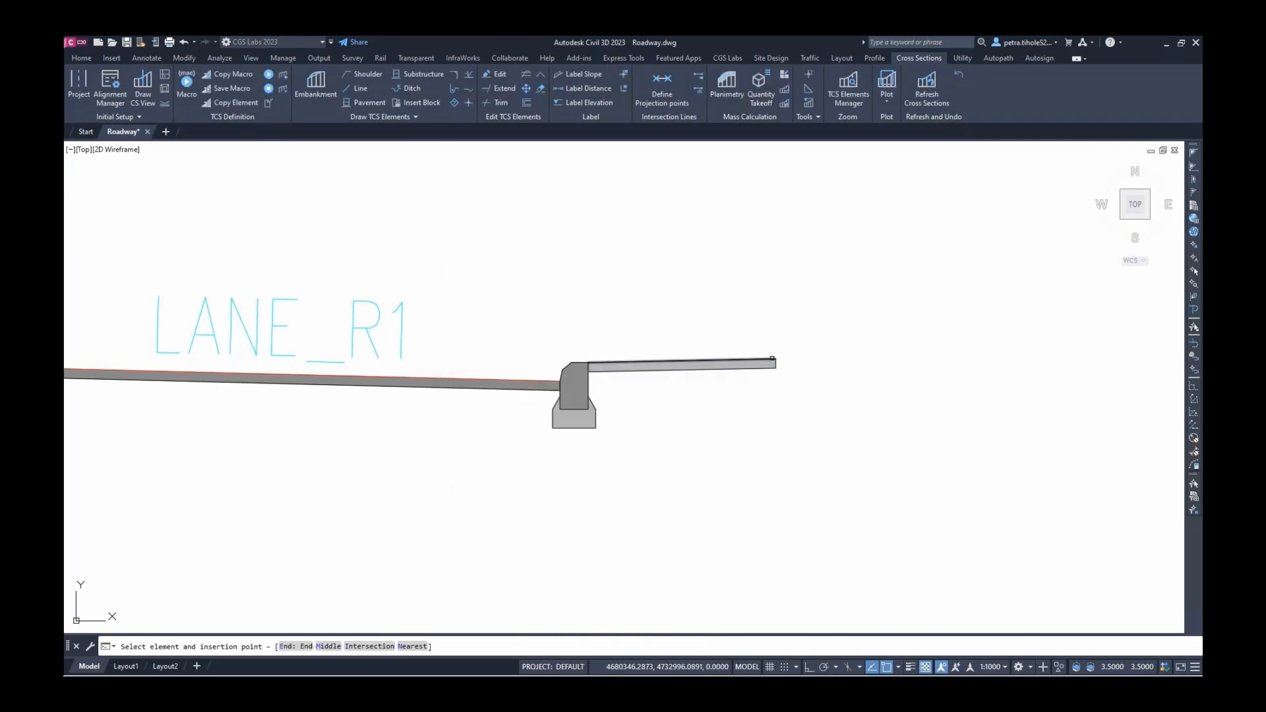
{"action": "left_click", "coordinate": [772, 358]}
{"action": "left_click", "coordinate": [810, 401]}
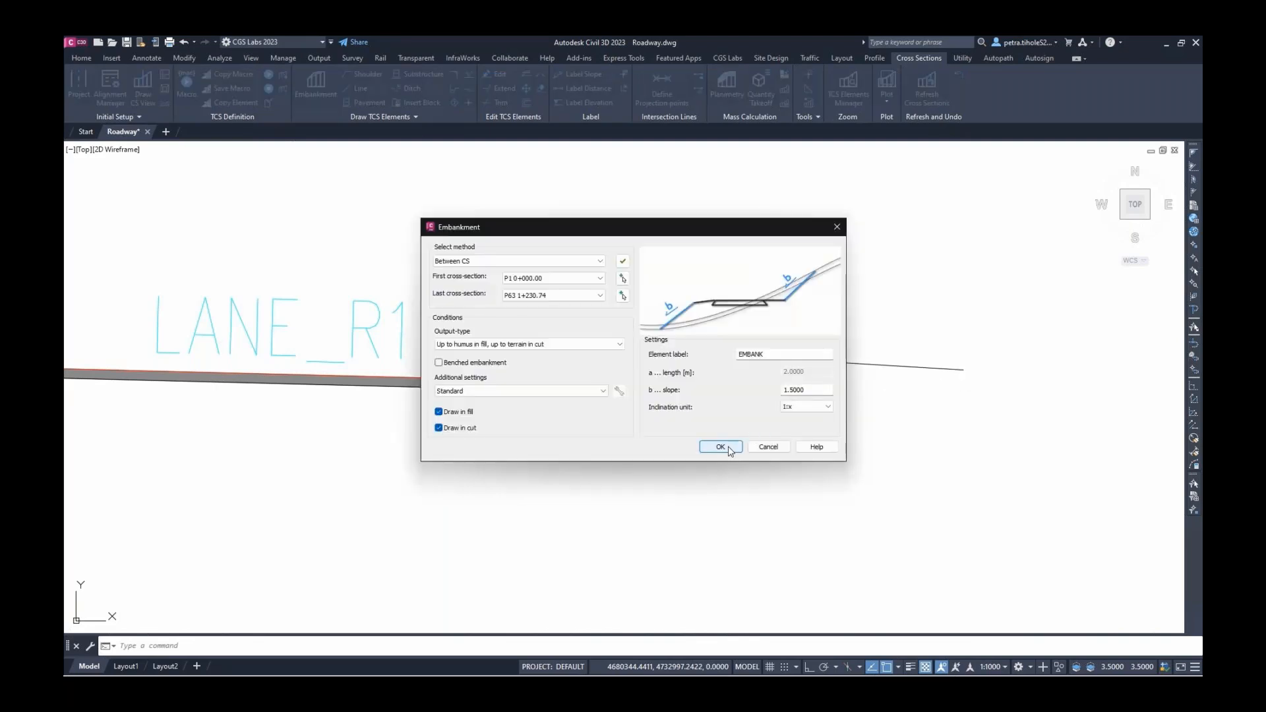
Add a 1:1.5 EMBANK embankment slope from the shoulder down to the terrain
{"action": "left_click", "coordinate": [721, 447]}
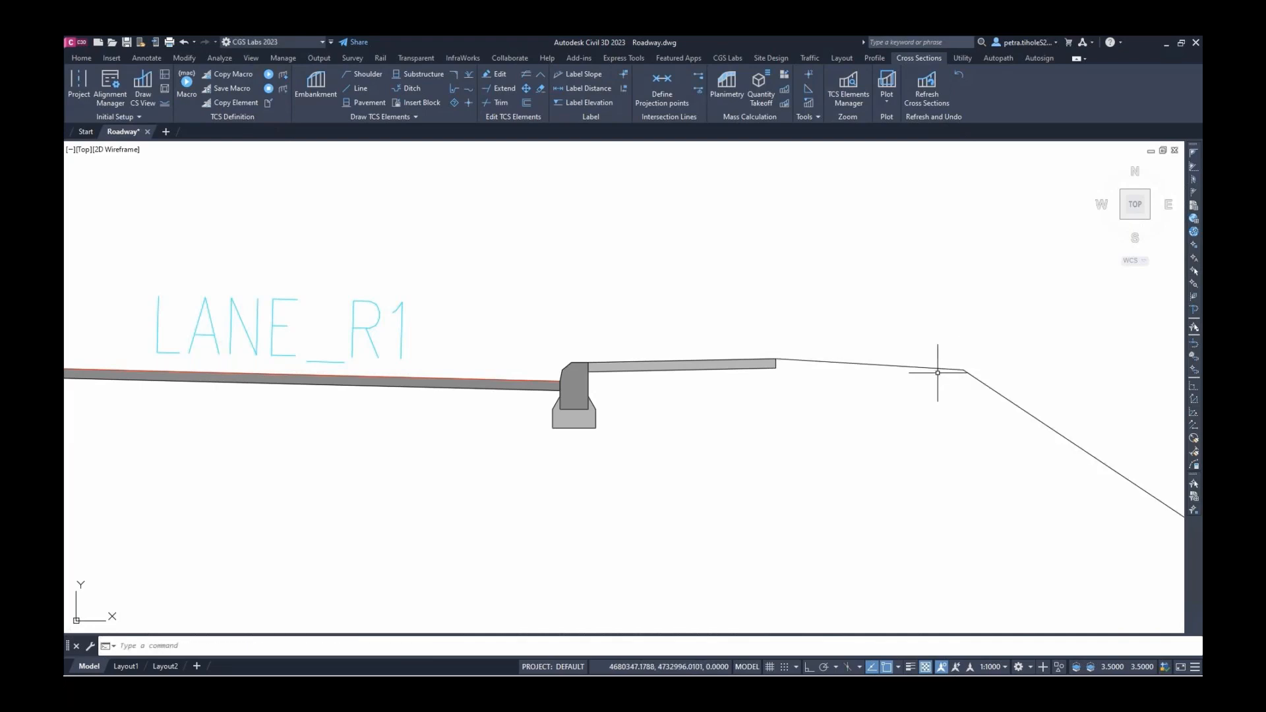
{"action": "scroll", "coordinate": [896, 370], "scroll_direction": "down", "scroll_amount": 2}
{"action": "scroll", "coordinate": [897, 370], "scroll_direction": "down", "scroll_amount": 3}
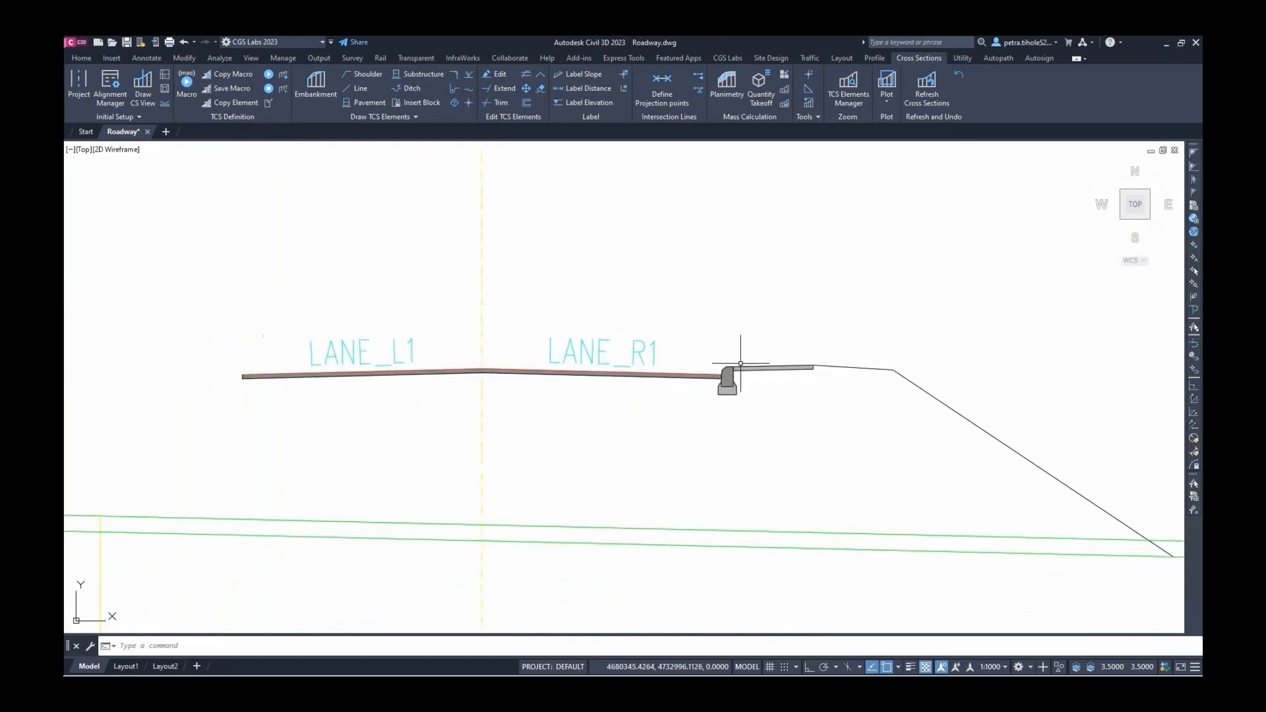
{"action": "scroll", "coordinate": [268, 362], "scroll_direction": "up", "scroll_amount": 5}
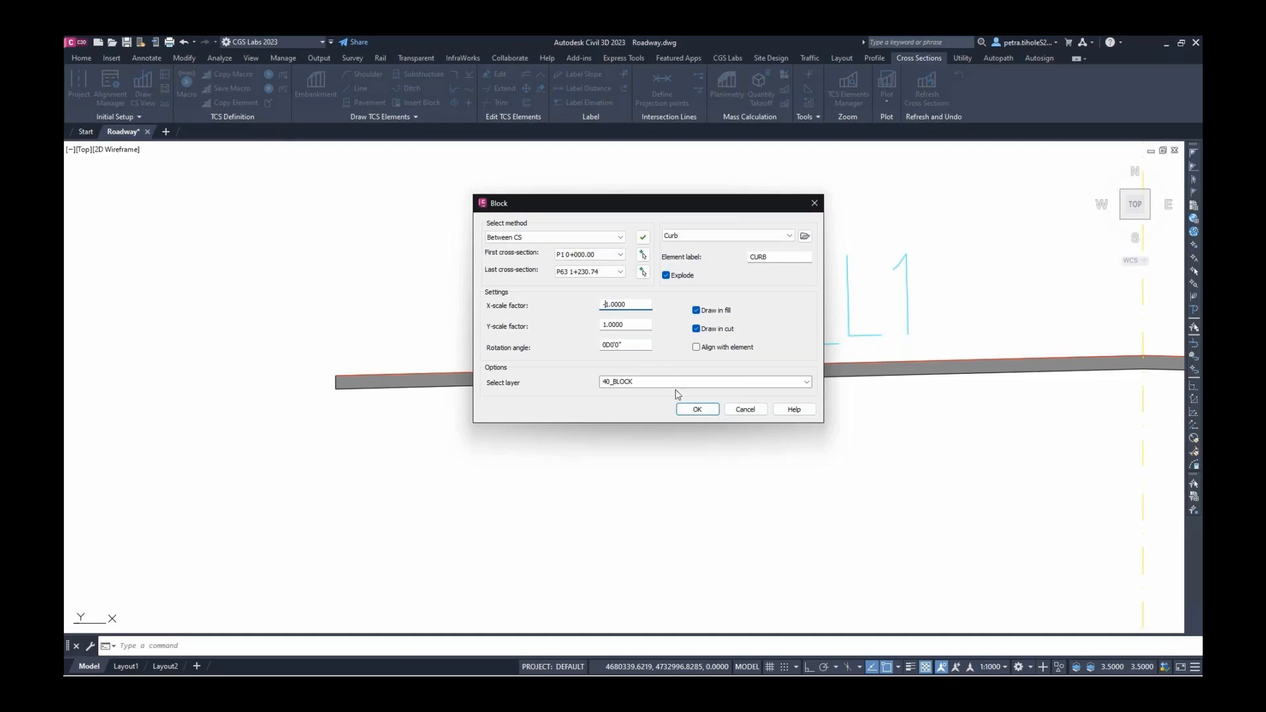
Insert the curb block at the left lane's outer end
{"action": "double_click", "coordinate": [651, 381]}
{"action": "left_click", "coordinate": [616, 381]}
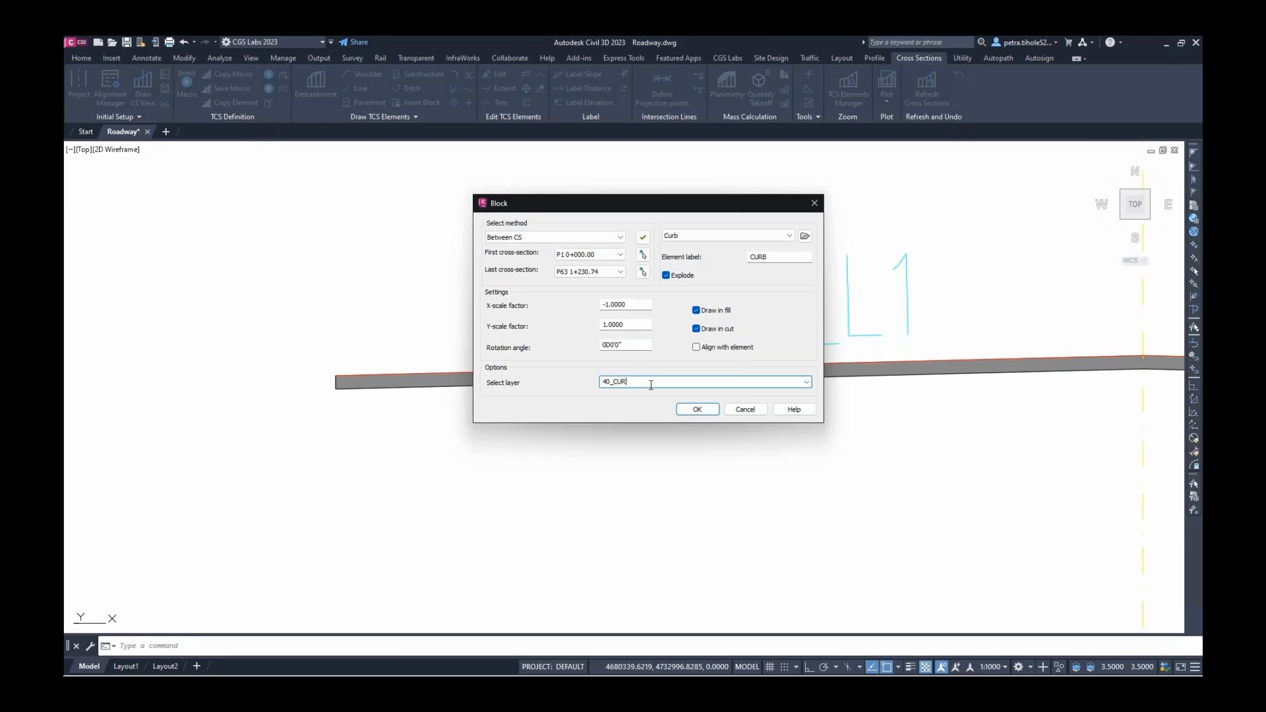
{"action": "left_click", "coordinate": [697, 409]}
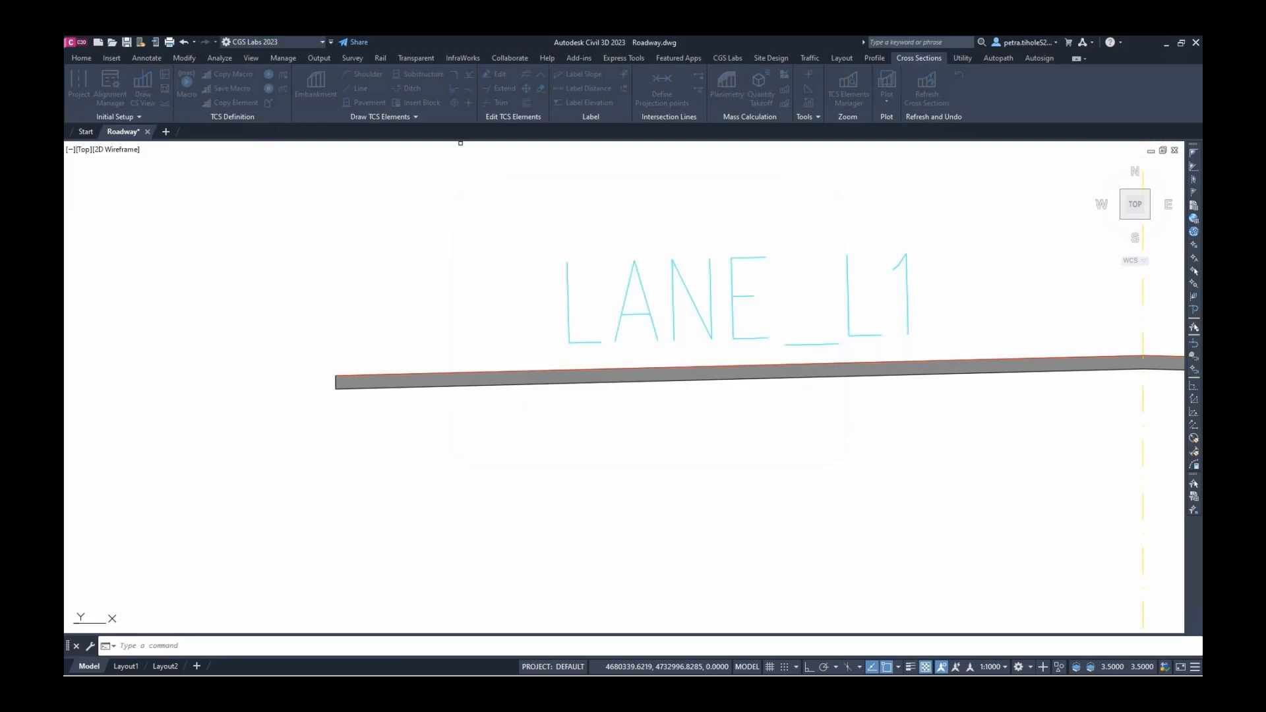
{"action": "left_click", "coordinate": [345, 370]}
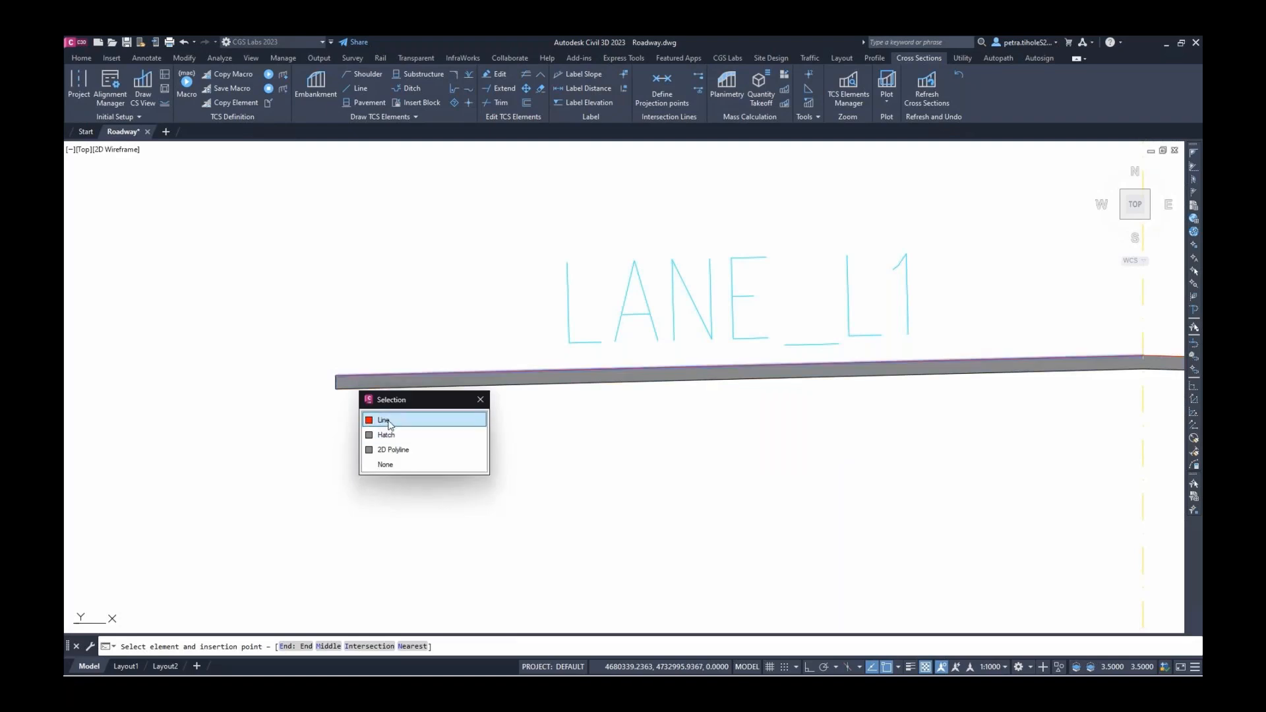
{"action": "left_click", "coordinate": [388, 421]}
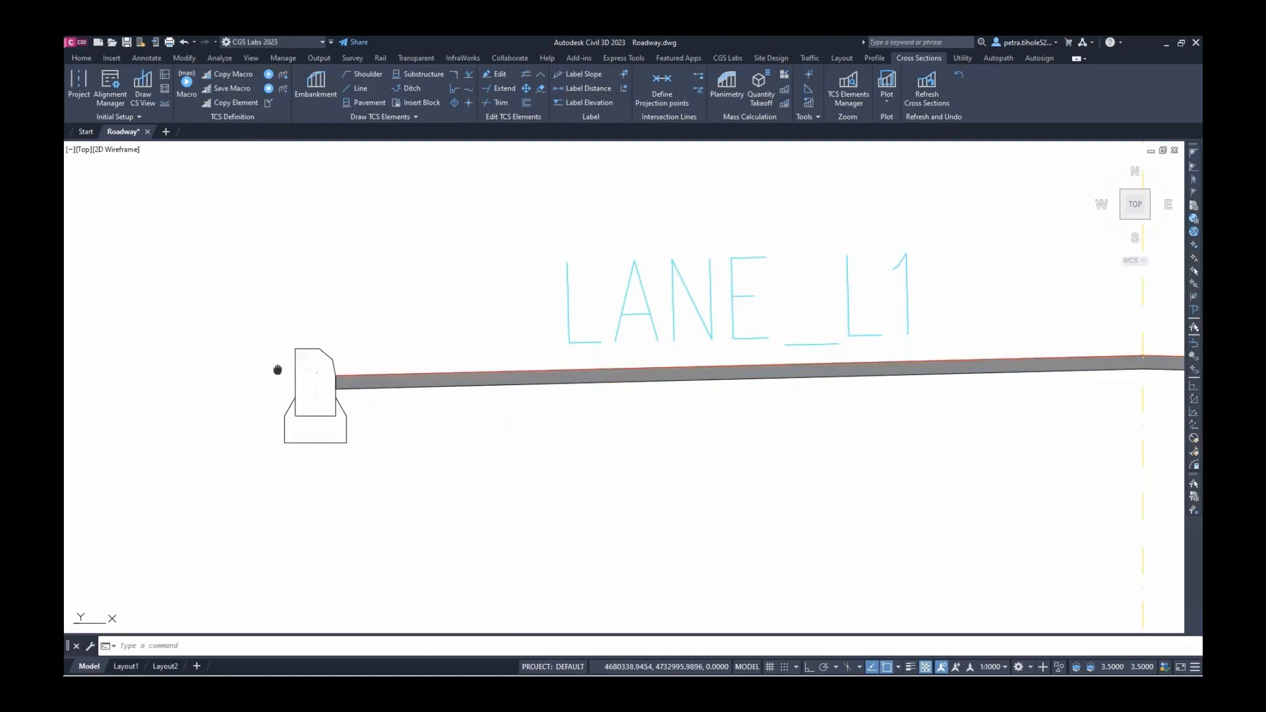
{"action": "middle_click_drag", "start_coordinate": [277, 367], "coordinate": [395, 364]}
Draw a 1.0 m, 6% SIDEWALK_L line leftward from the left curb's top corner
{"action": "left_click", "coordinate": [359, 89]}
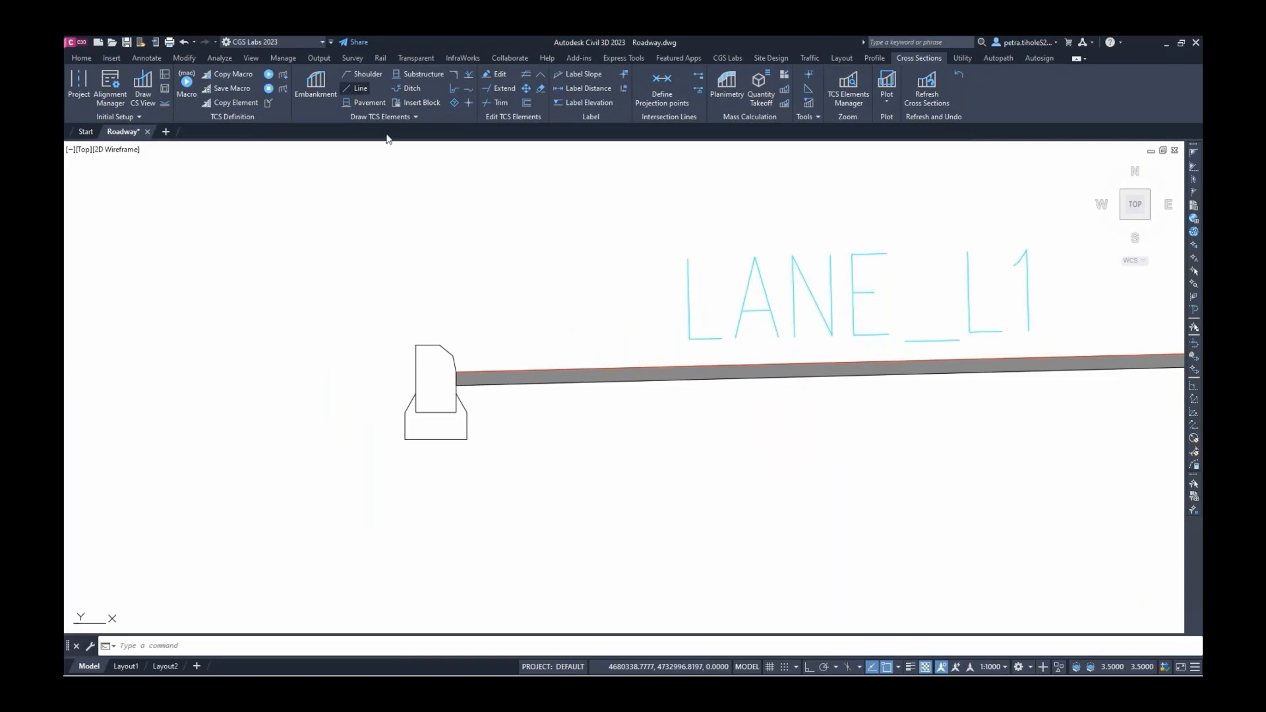
{"action": "left_click", "coordinate": [774, 351]}
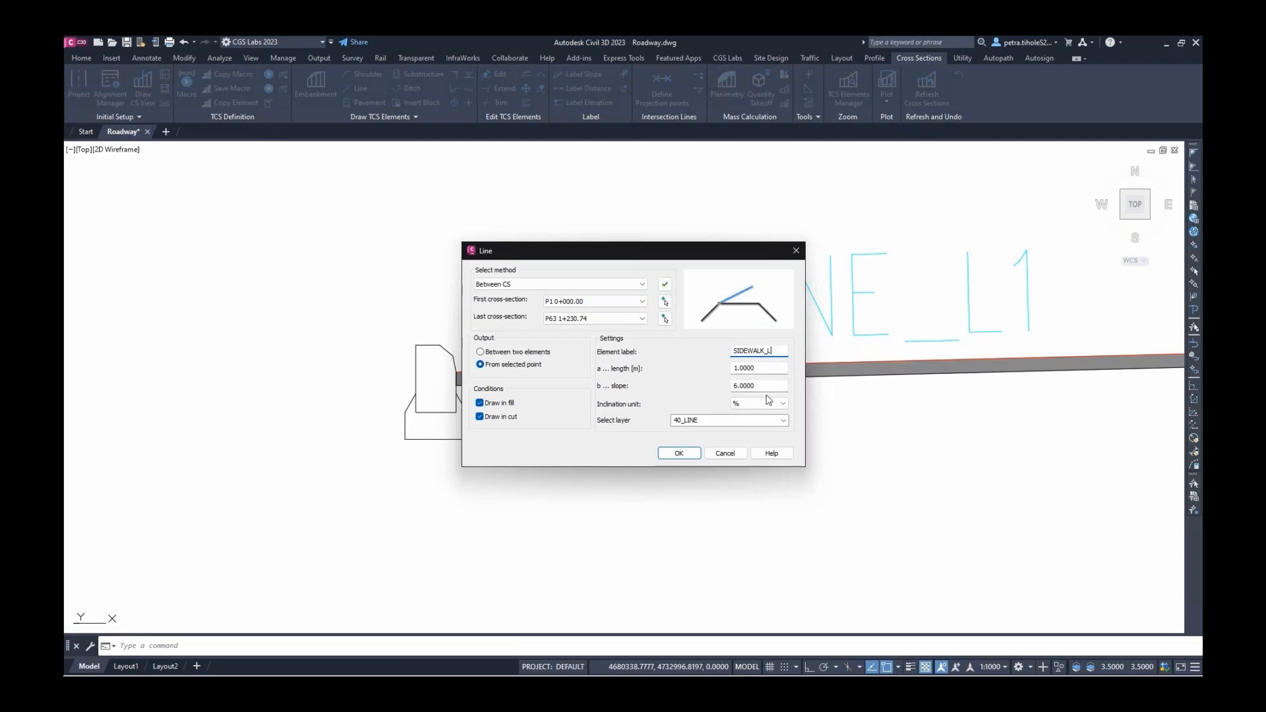
{"action": "type", "text": "_L"}
{"action": "left_click_drag", "start_coordinate": [740, 385], "coordinate": [768, 384]}
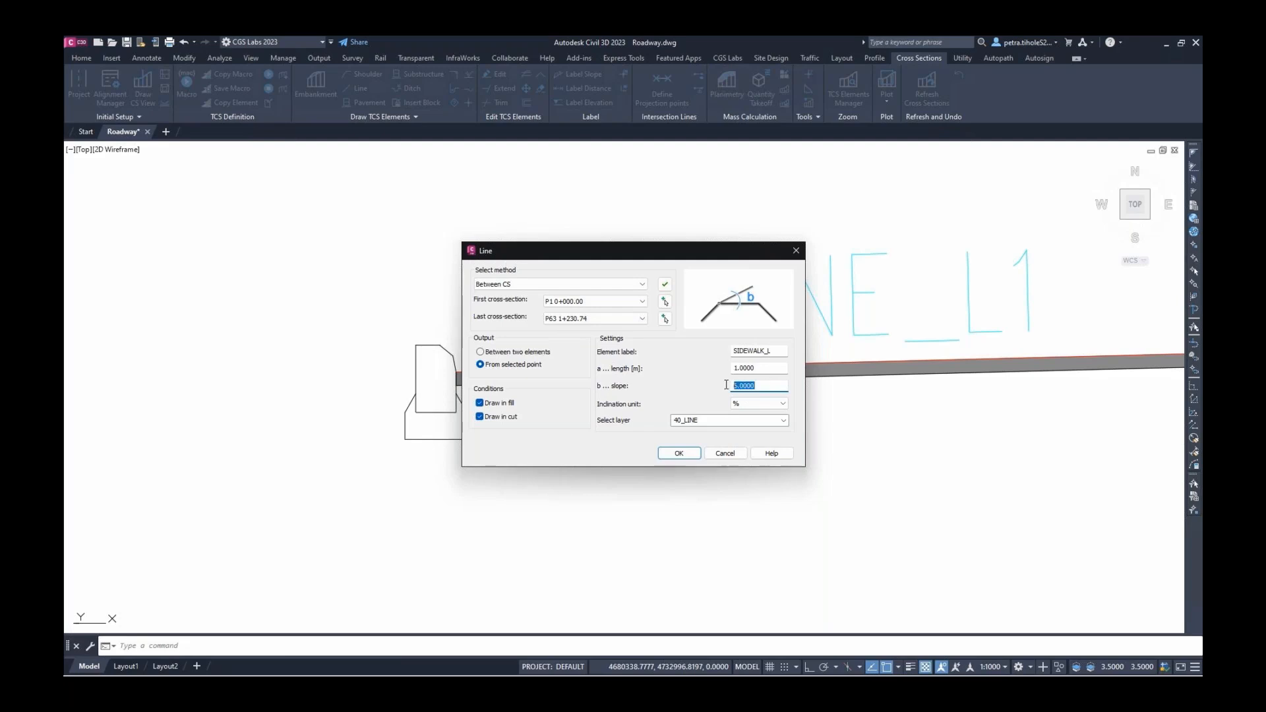
{"action": "left_click", "coordinate": [673, 453]}
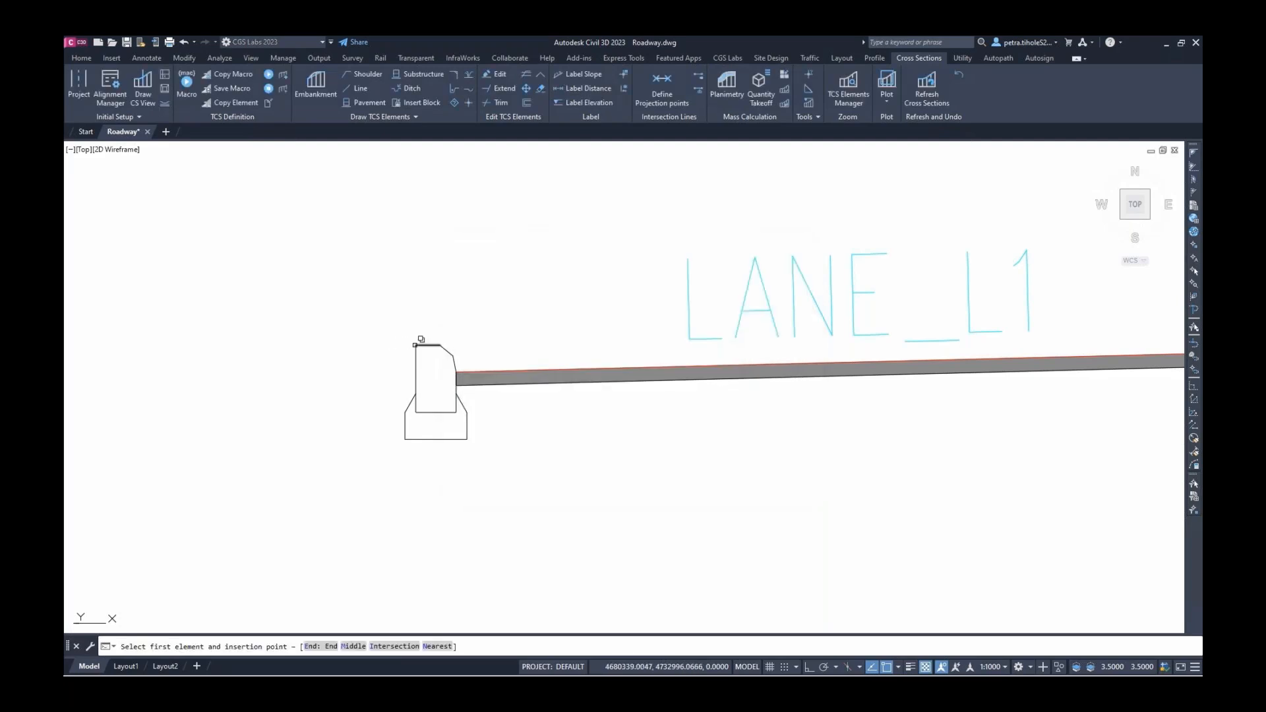
{"action": "left_click", "coordinate": [417, 345]}
{"action": "left_click", "coordinate": [463, 390]}
{"action": "key", "text": "Escape"}
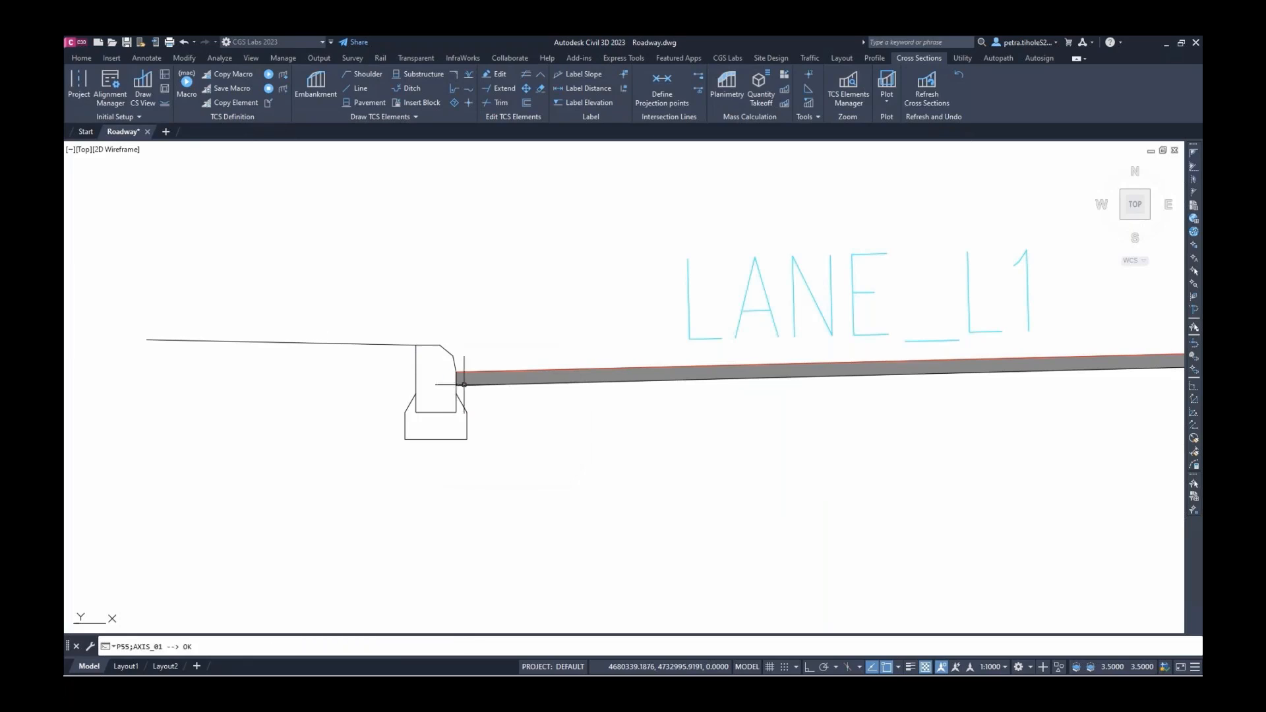
{"action": "middle_click_drag", "start_coordinate": [321, 296], "coordinate": [436, 297]}
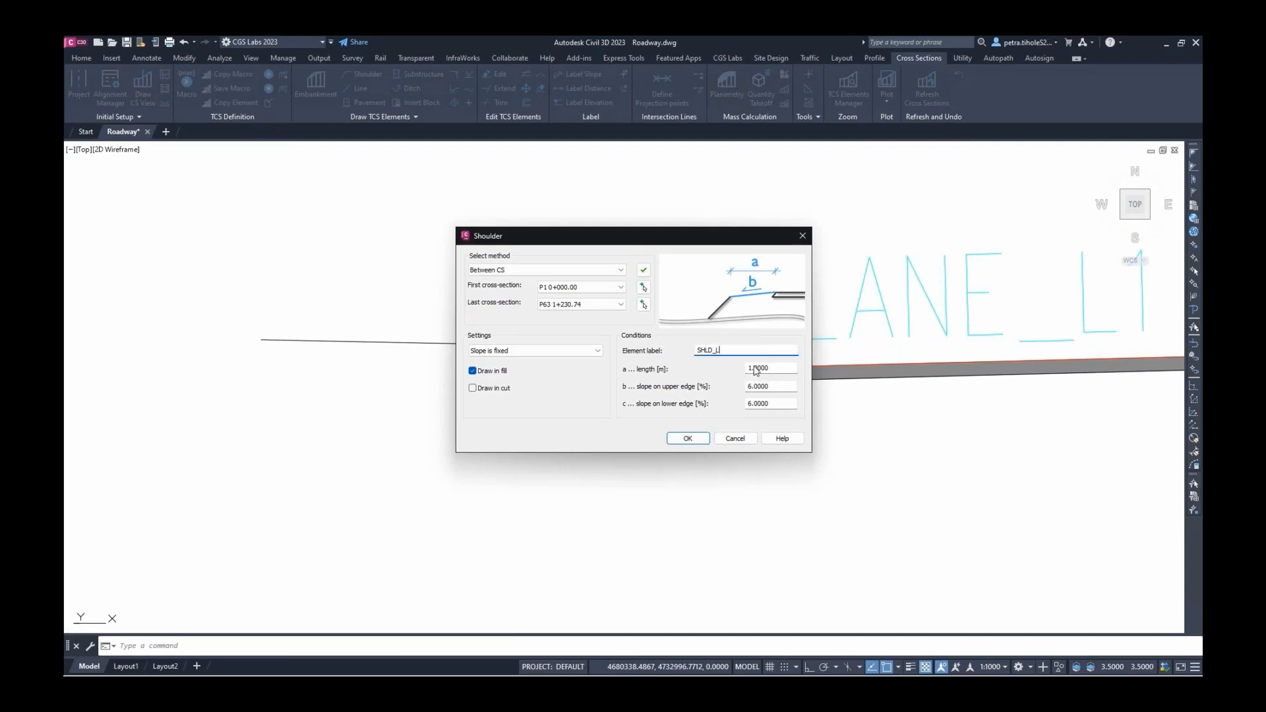
Attach the SHLD_L shoulder to the left end of the sidewalk line
{"action": "left_click", "coordinate": [688, 438]}
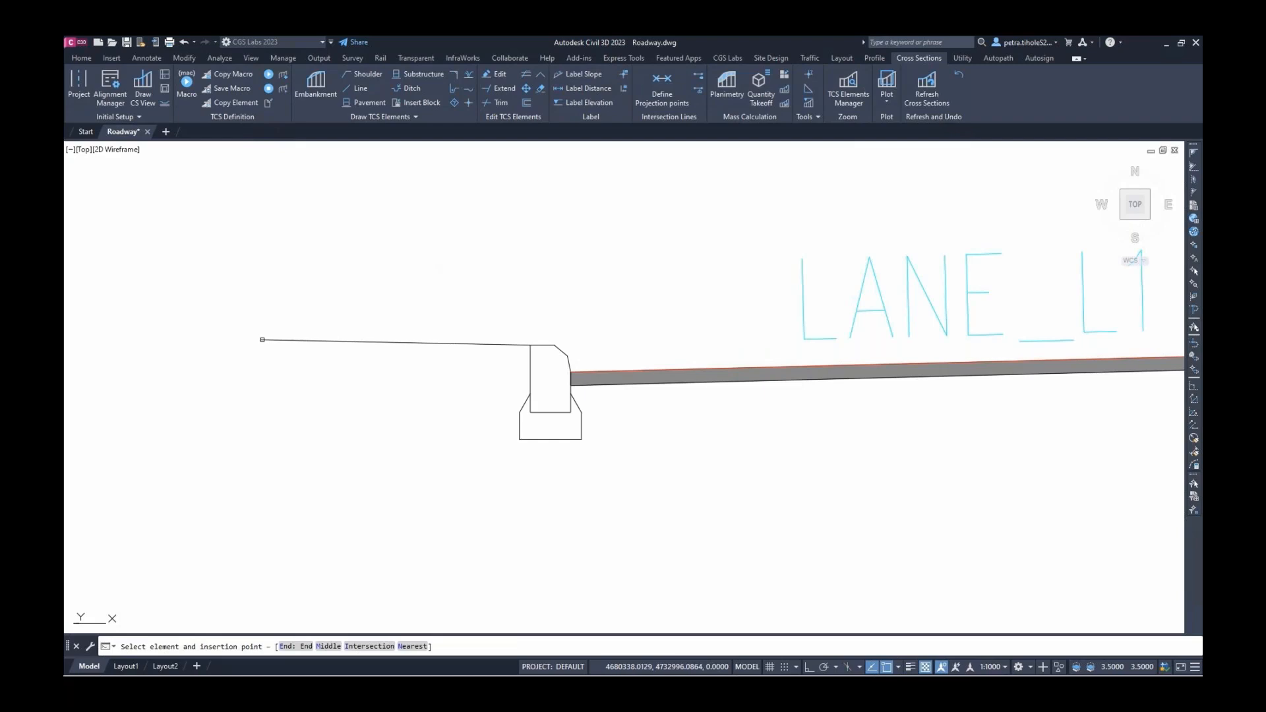
{"action": "left_click", "coordinate": [262, 340]}
{"action": "middle_click_drag", "start_coordinate": [277, 396], "coordinate": [485, 341]}
{"action": "middle_click_drag", "start_coordinate": [418, 221], "coordinate": [337, 280]}
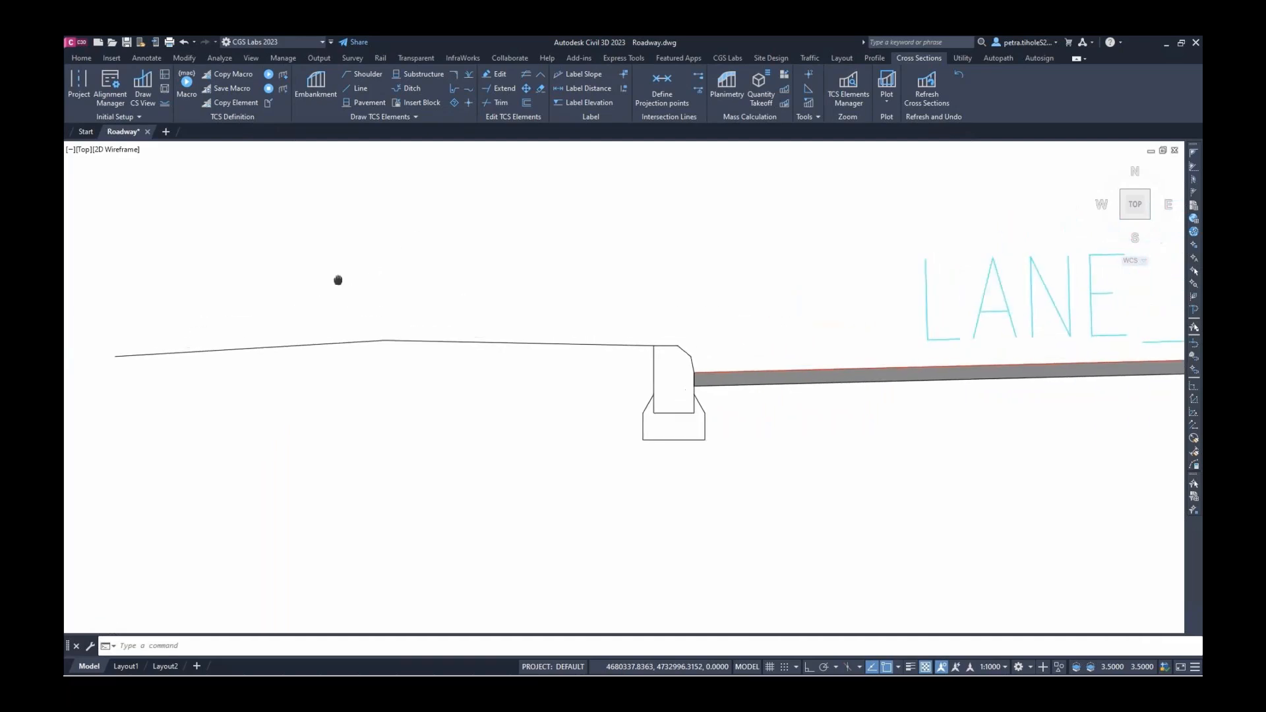
{"action": "scroll", "coordinate": [338, 281], "scroll_direction": "down", "scroll_amount": 3}
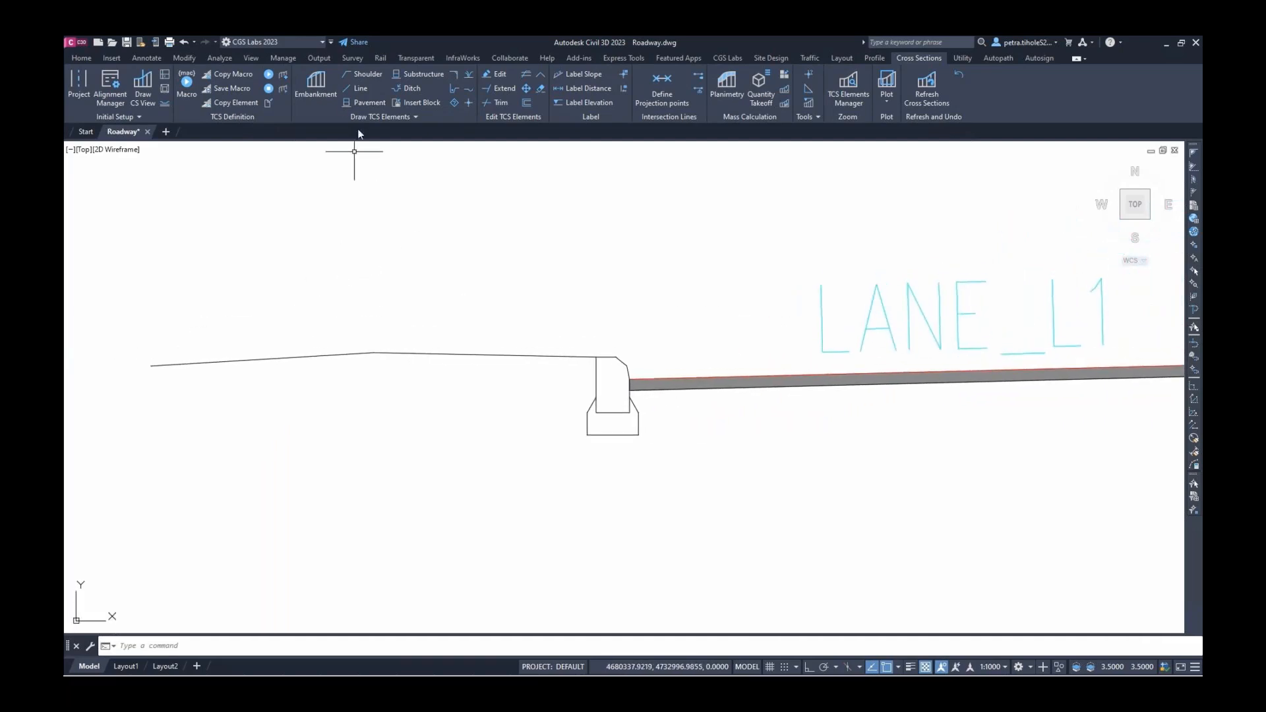
{"action": "key", "text": "ctrl+z"}
Run a 1:1.5 EMBANK embankment from the left shoulder's outer end to the terrain
{"action": "left_click", "coordinate": [316, 92]}
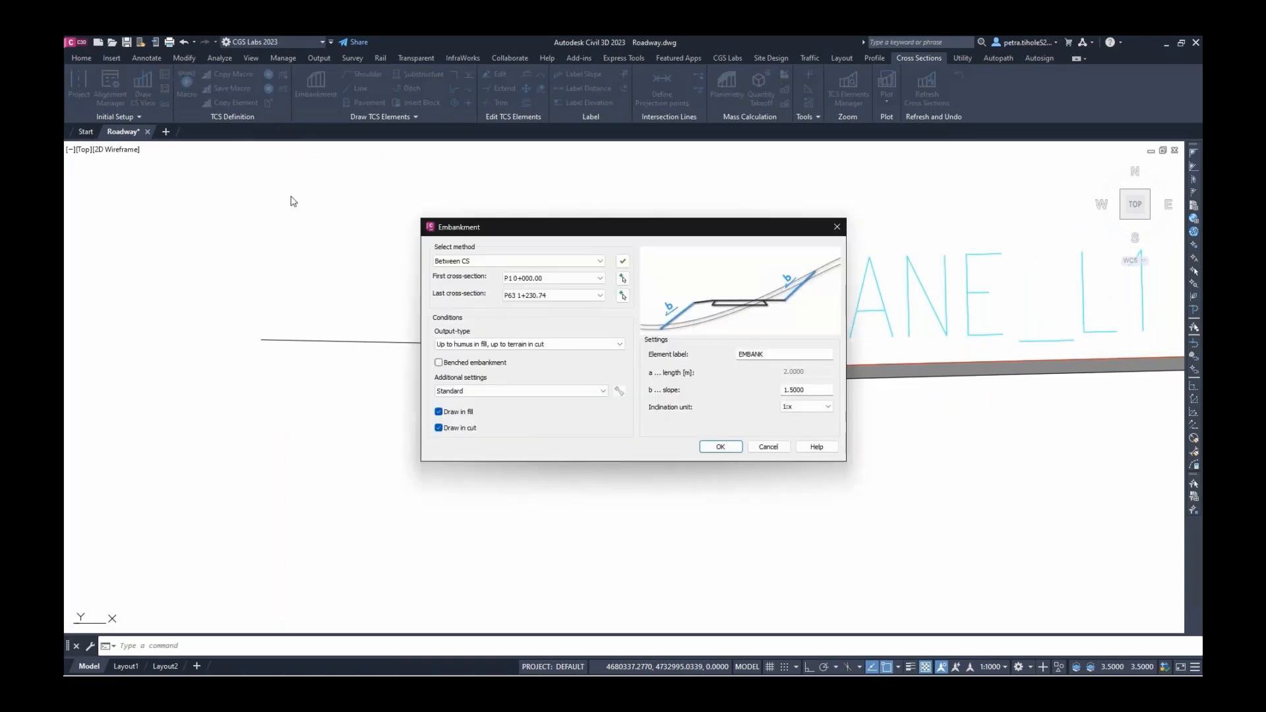
{"action": "left_click", "coordinate": [716, 448]}
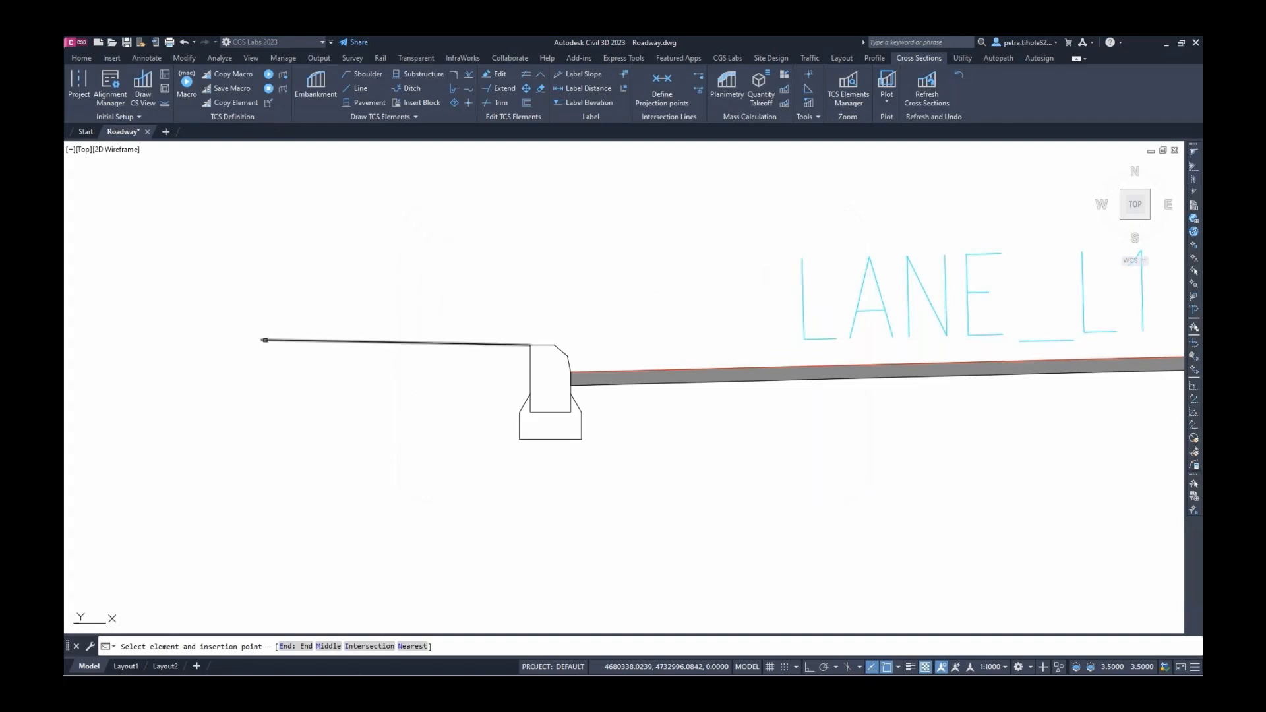
{"action": "left_click", "coordinate": [267, 345]}
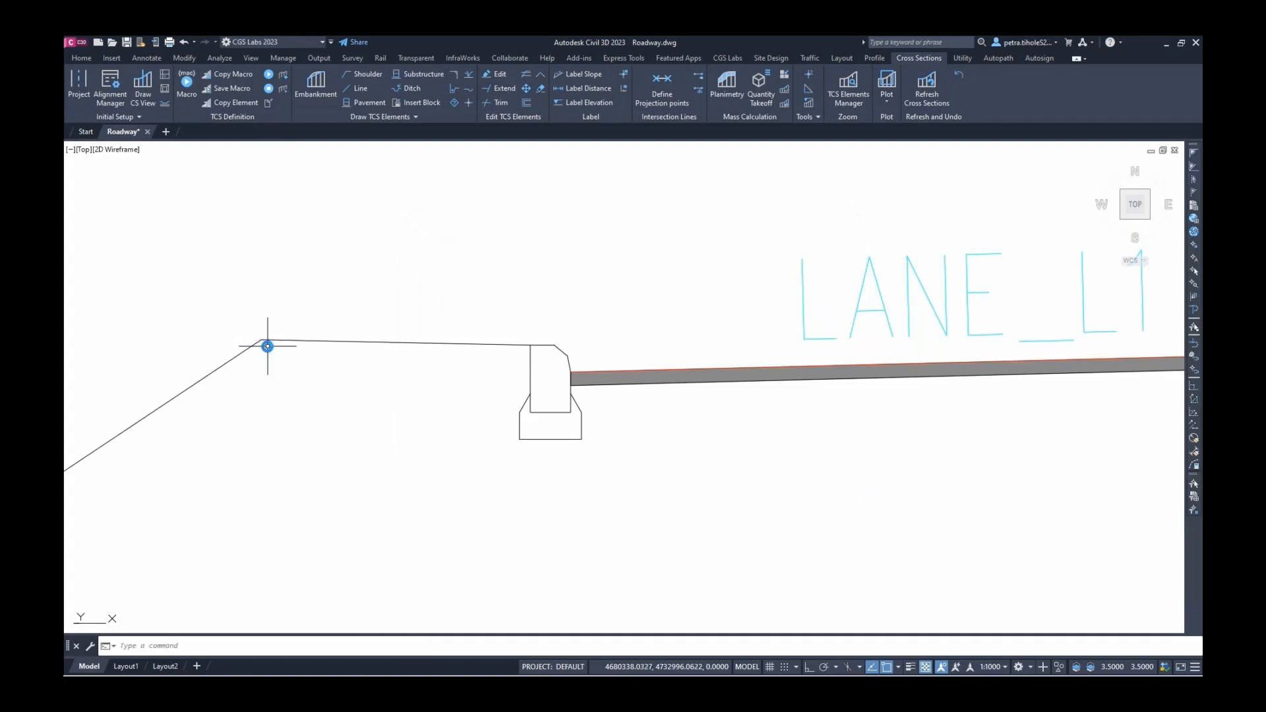
{"action": "scroll", "coordinate": [297, 366], "scroll_direction": "down", "scroll_amount": 3}
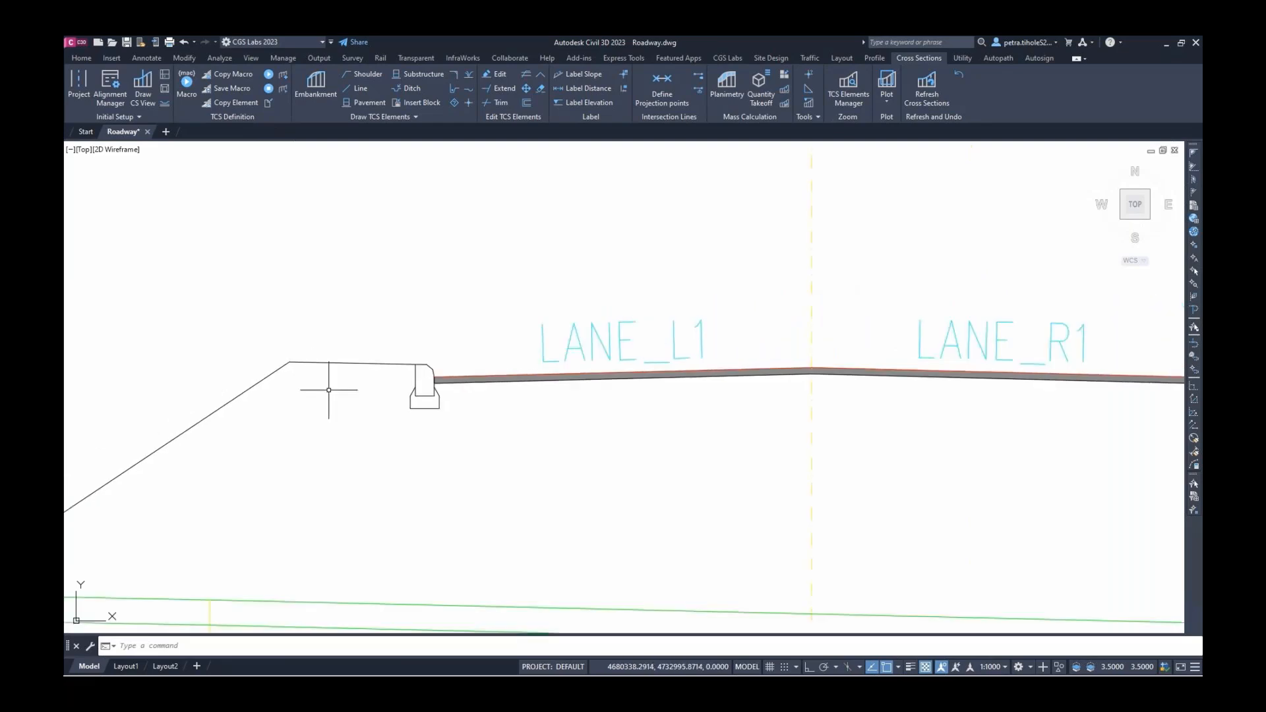
{"action": "scroll", "coordinate": [328, 390], "scroll_direction": "down", "scroll_amount": 5}
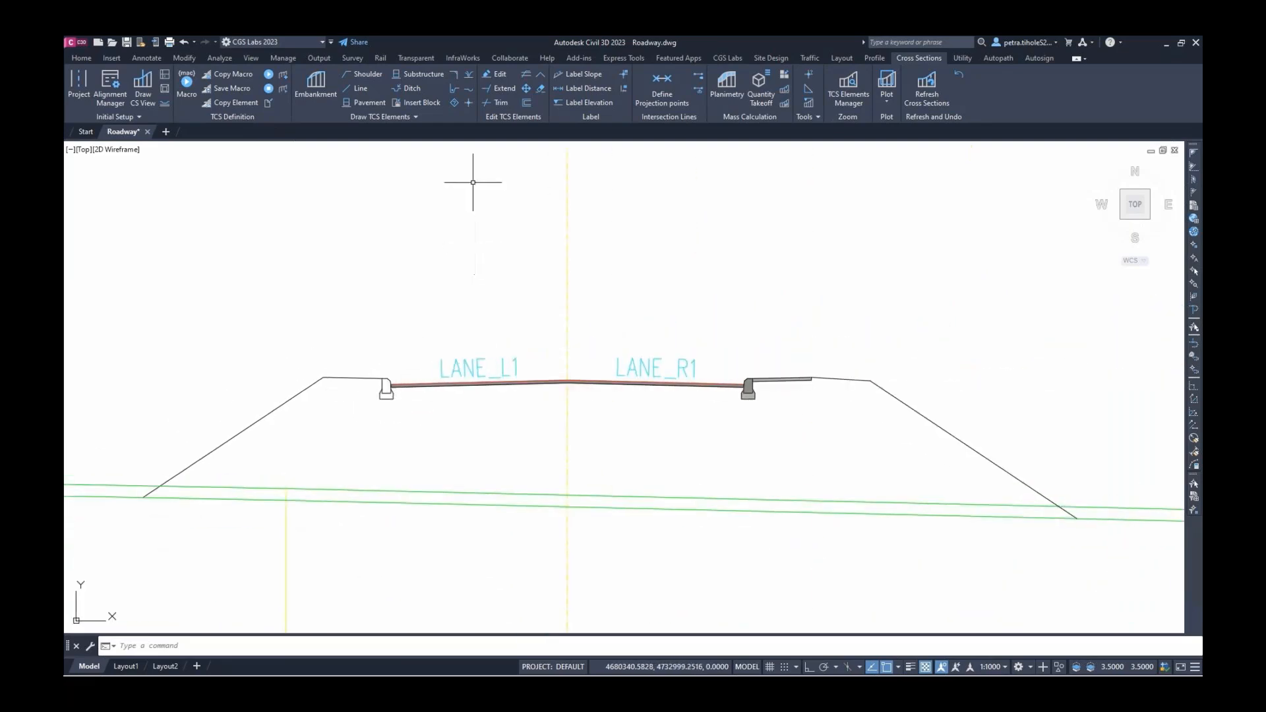
Set up a 40 cm SUBSTR substructure drawn to the embankment under both lane lines
{"action": "left_click", "coordinate": [422, 75]}
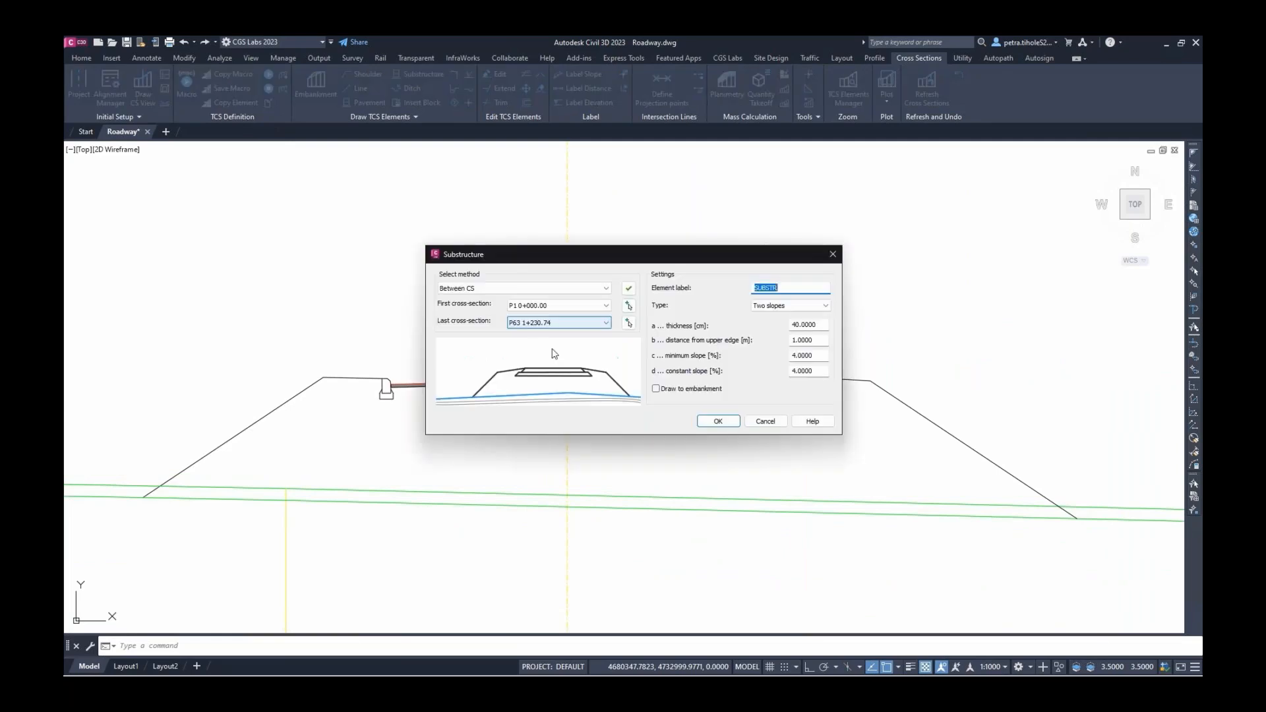
{"action": "left_click", "coordinate": [655, 389]}
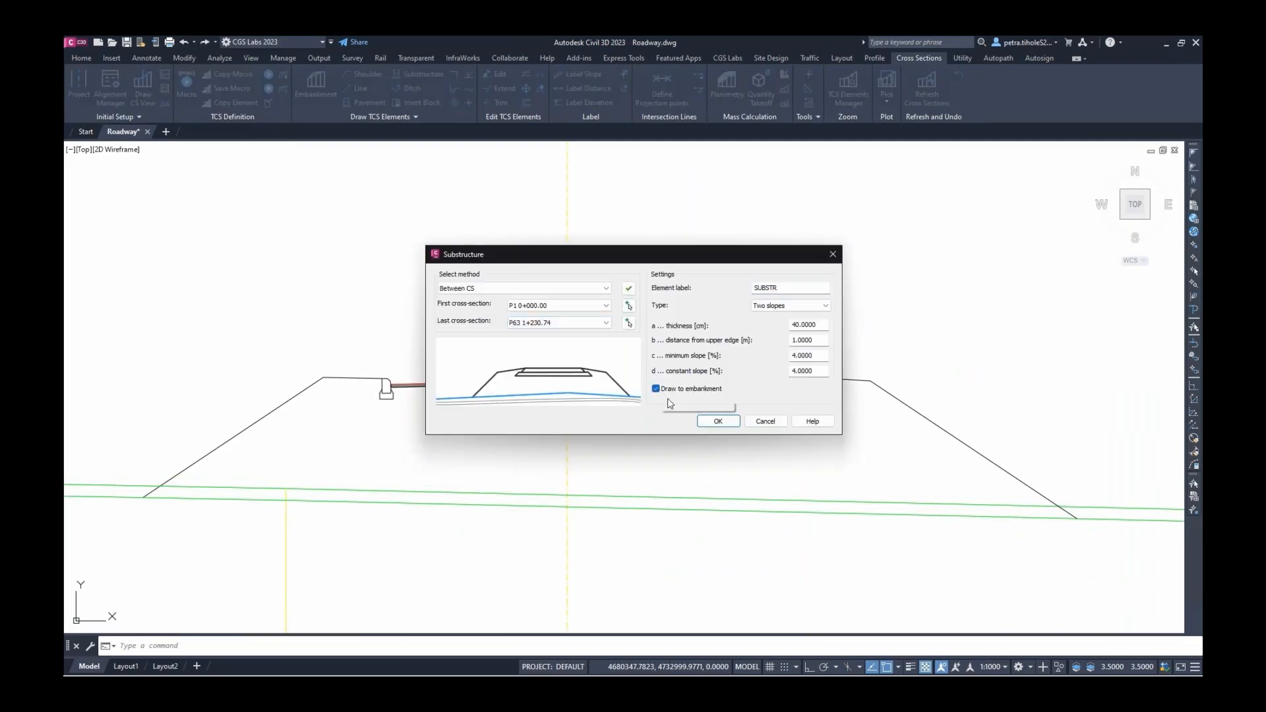
{"action": "left_click", "coordinate": [718, 422]}
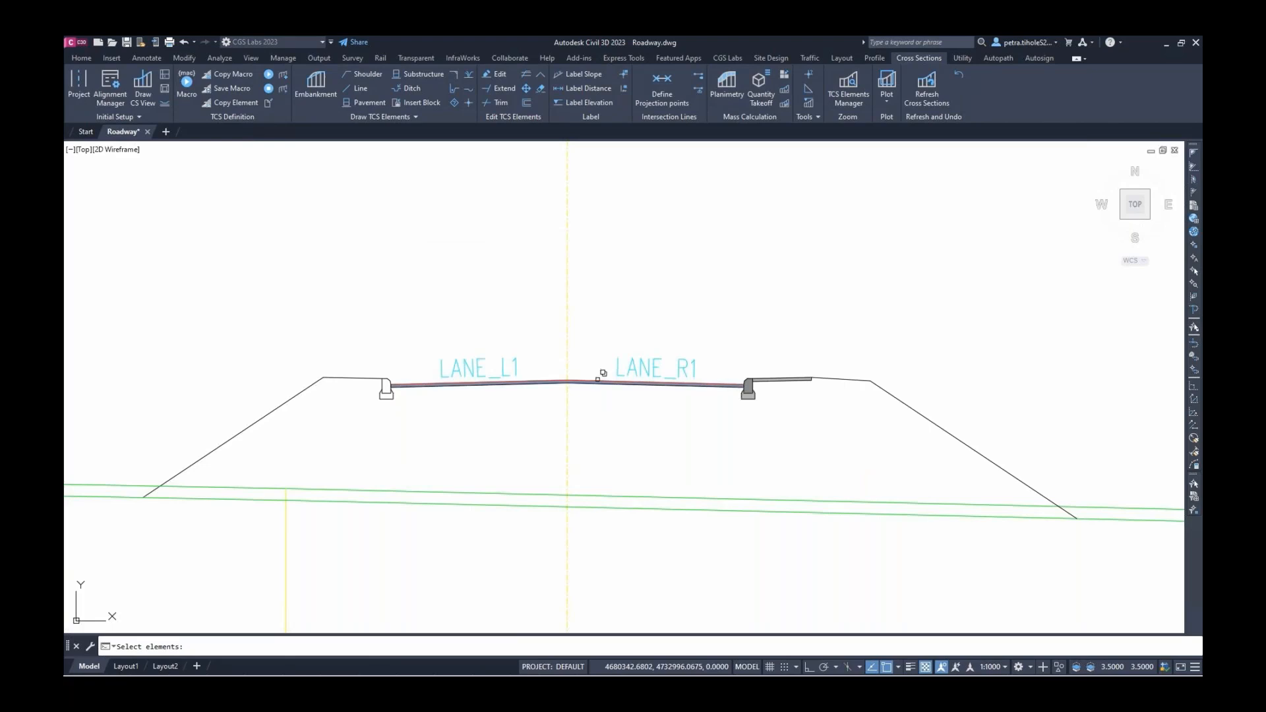
{"action": "left_click", "coordinate": [597, 381]}
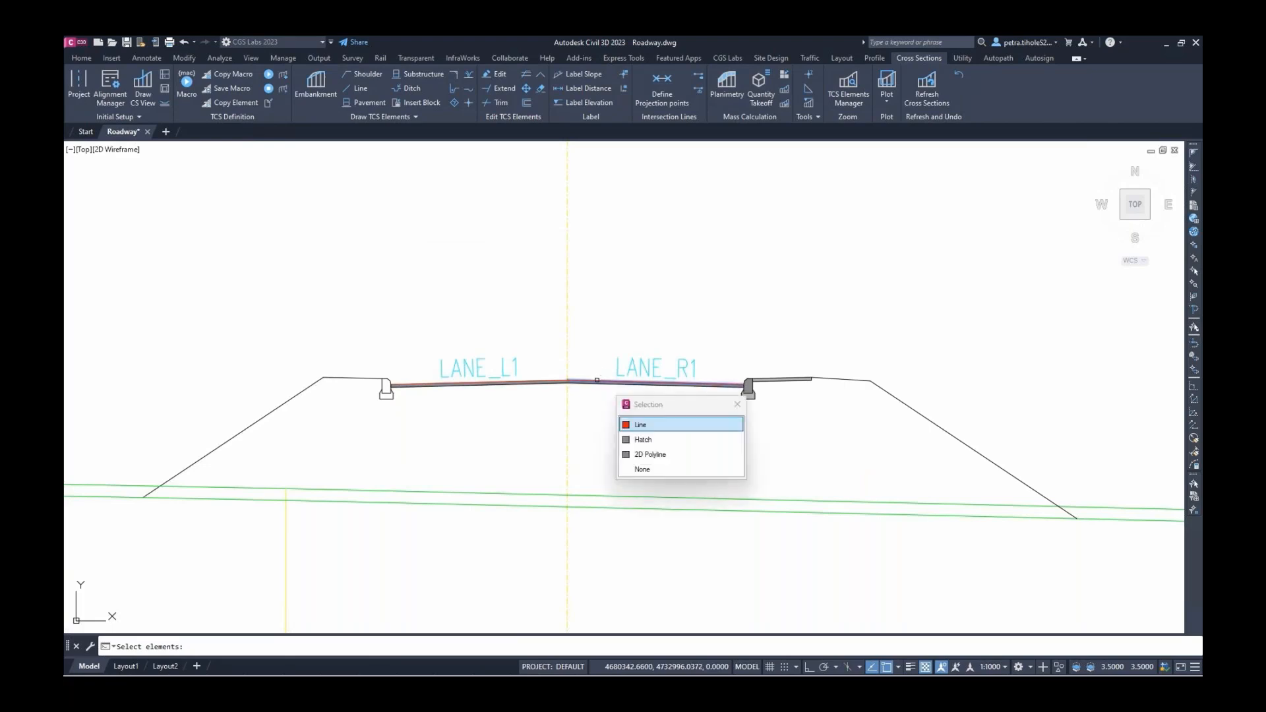
{"action": "left_click", "coordinate": [640, 431]}
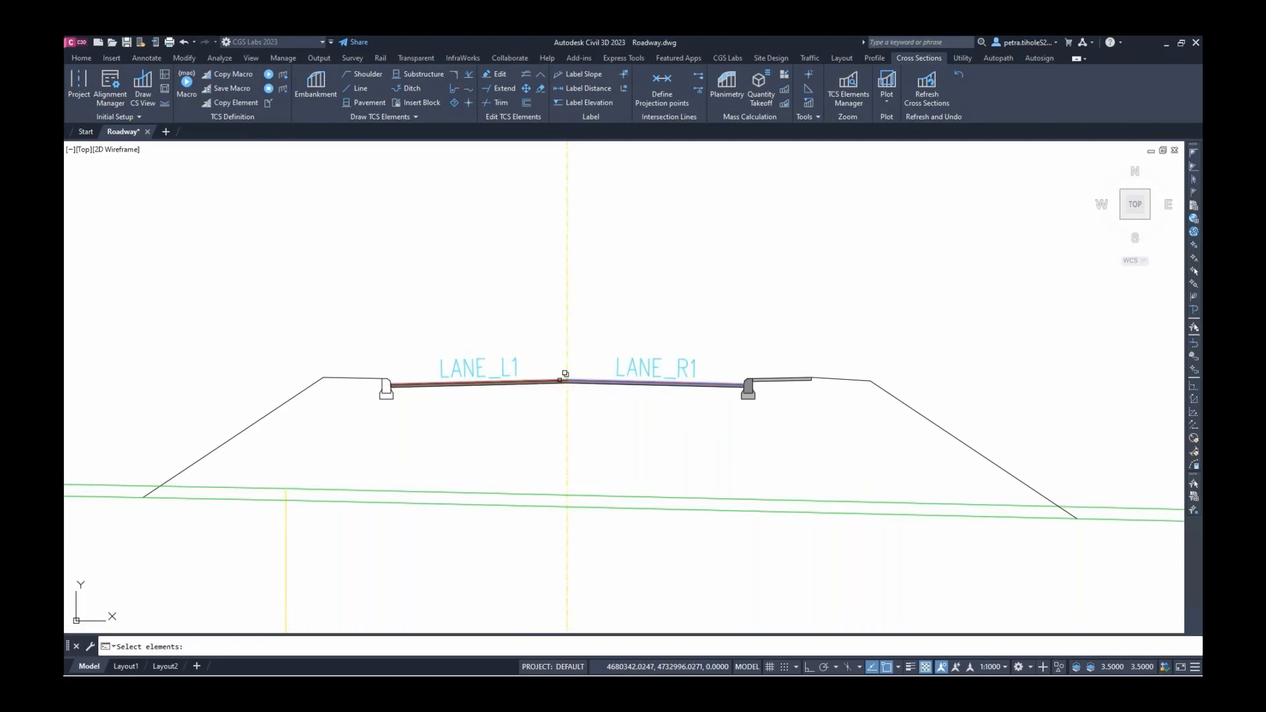
{"action": "left_click", "coordinate": [565, 374]}
Finish the substructure and run the ROADWAY_CURB_SIDEWALK_SHOULDER macro on P1 through P63
{"action": "left_click", "coordinate": [622, 425]}
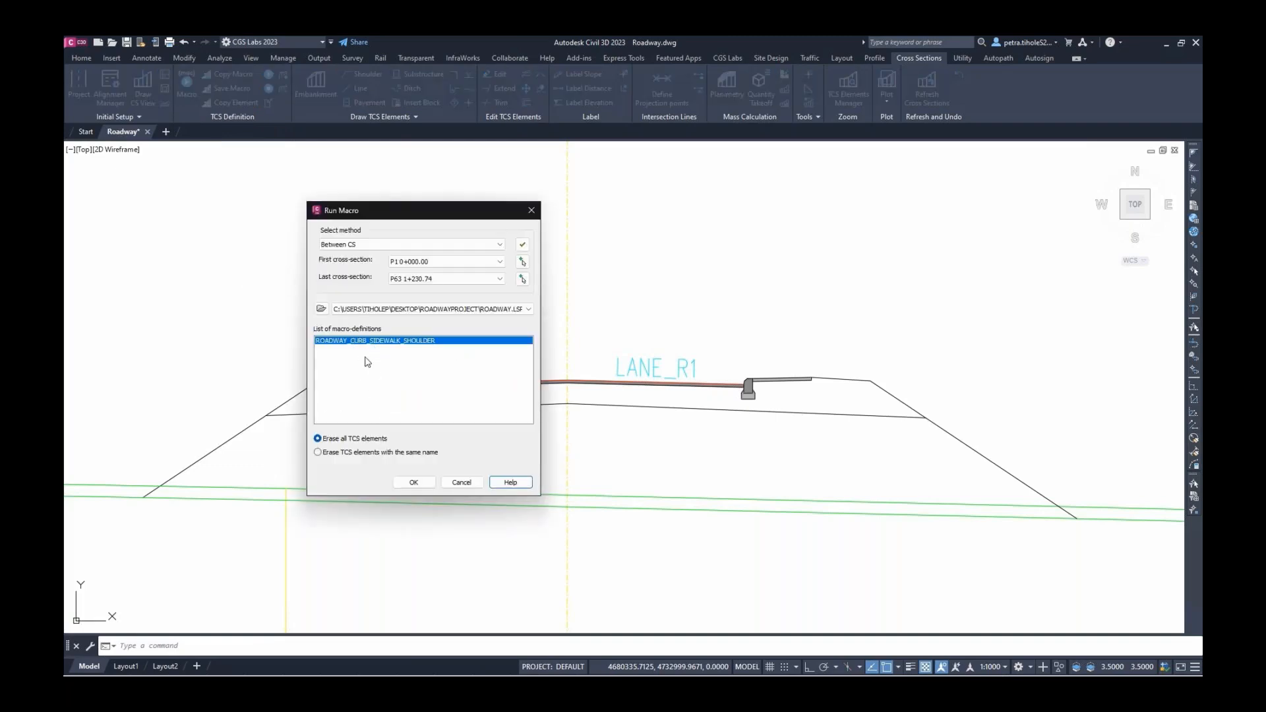
{"action": "left_click", "coordinate": [412, 480]}
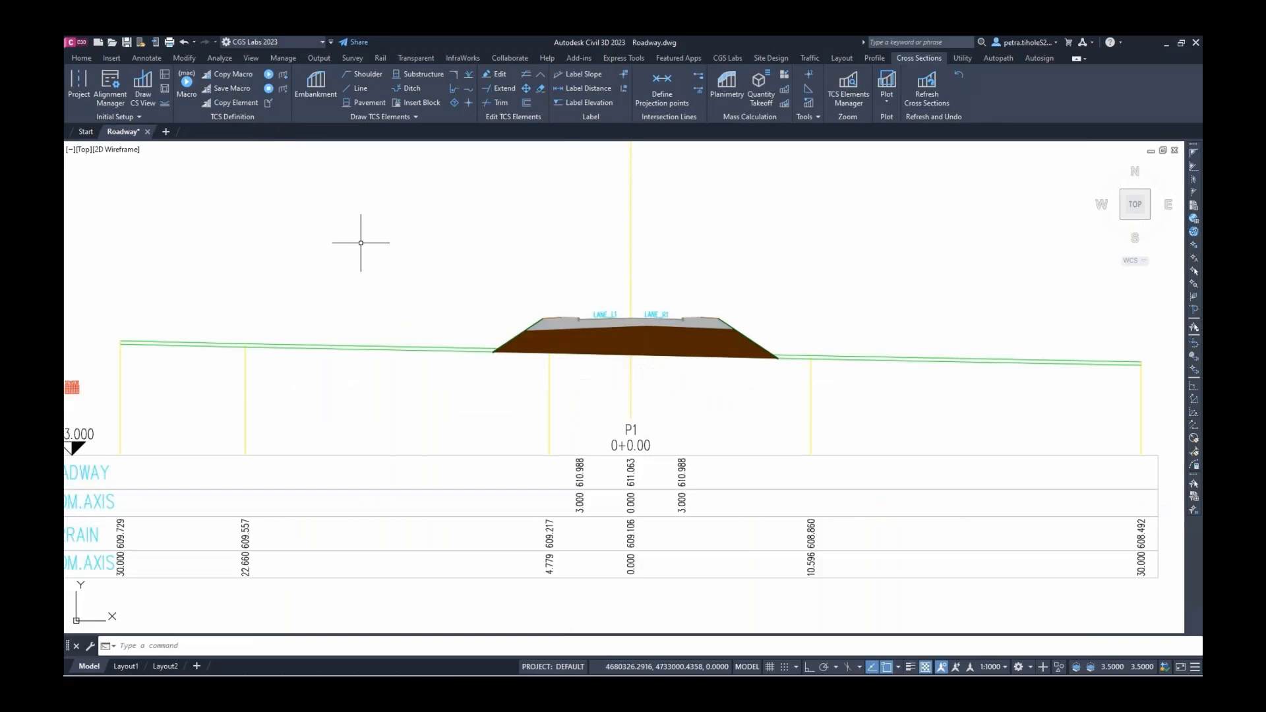
{"action": "scroll", "coordinate": [361, 242], "scroll_direction": "down", "scroll_amount": 7}
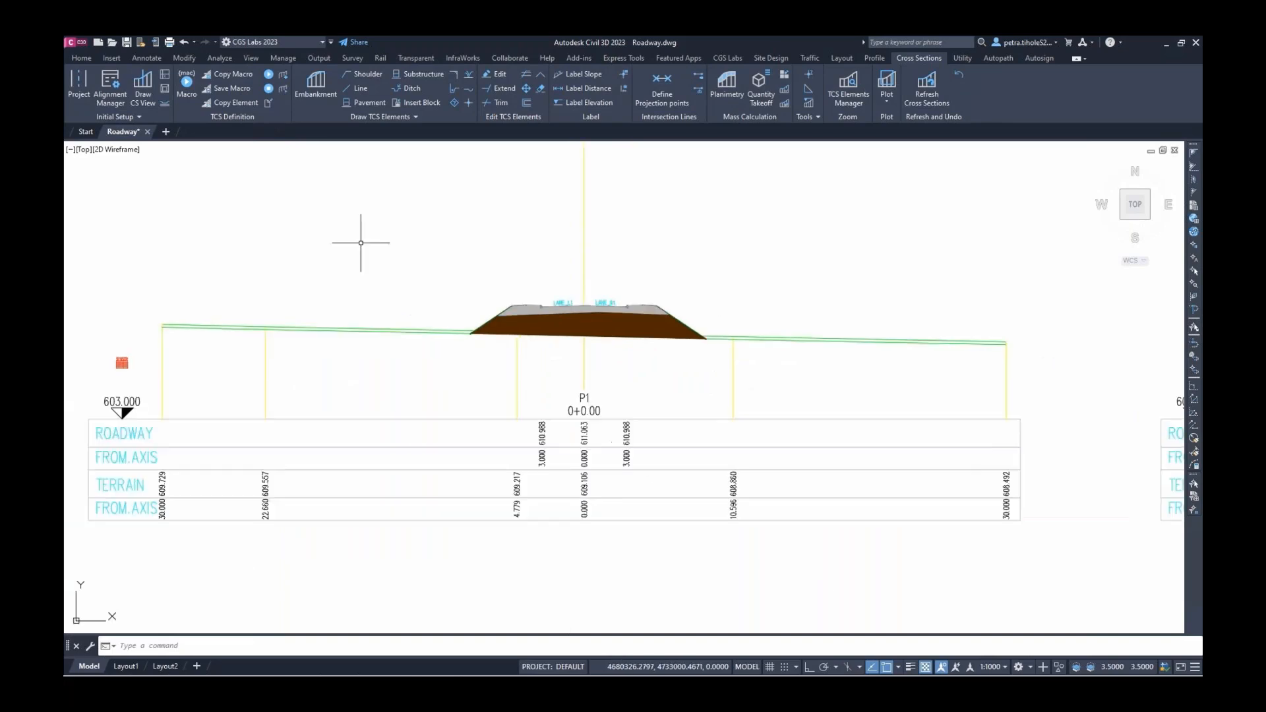
{"action": "scroll", "coordinate": [361, 243], "scroll_direction": "down", "scroll_amount": 8}
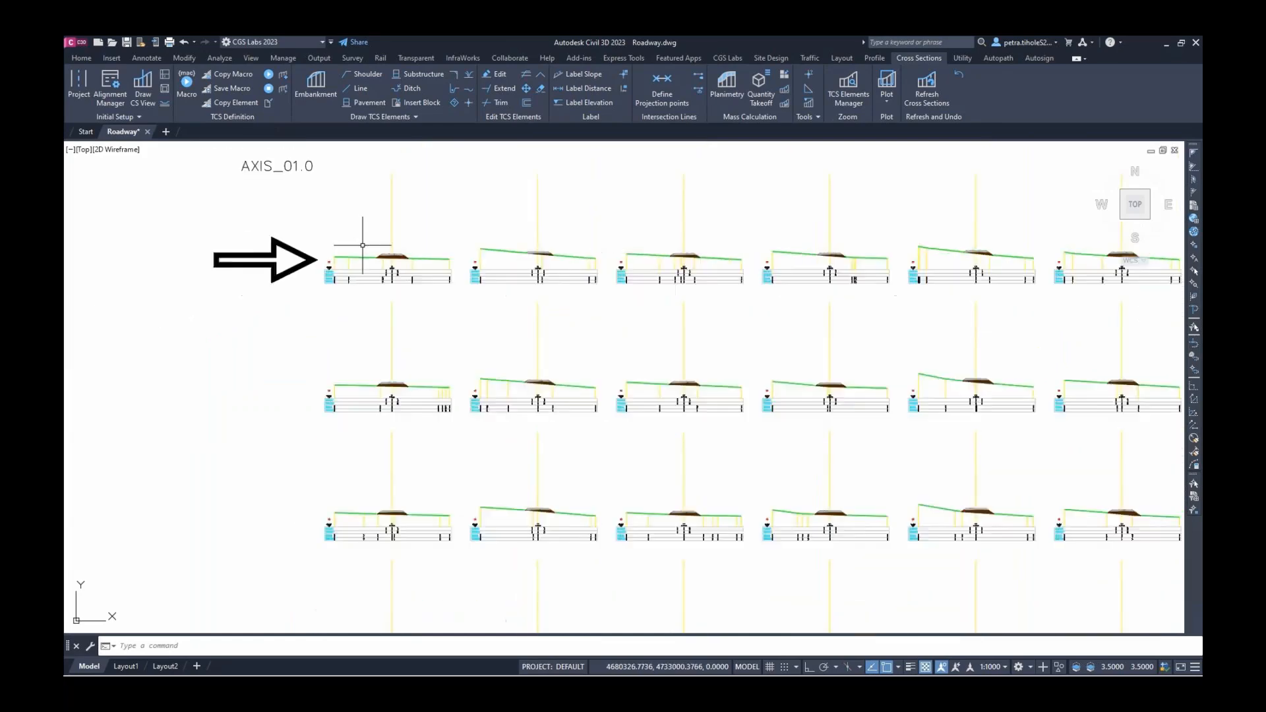
{"action": "middle_click_drag", "start_coordinate": [665, 413], "coordinate": [664, 367]}
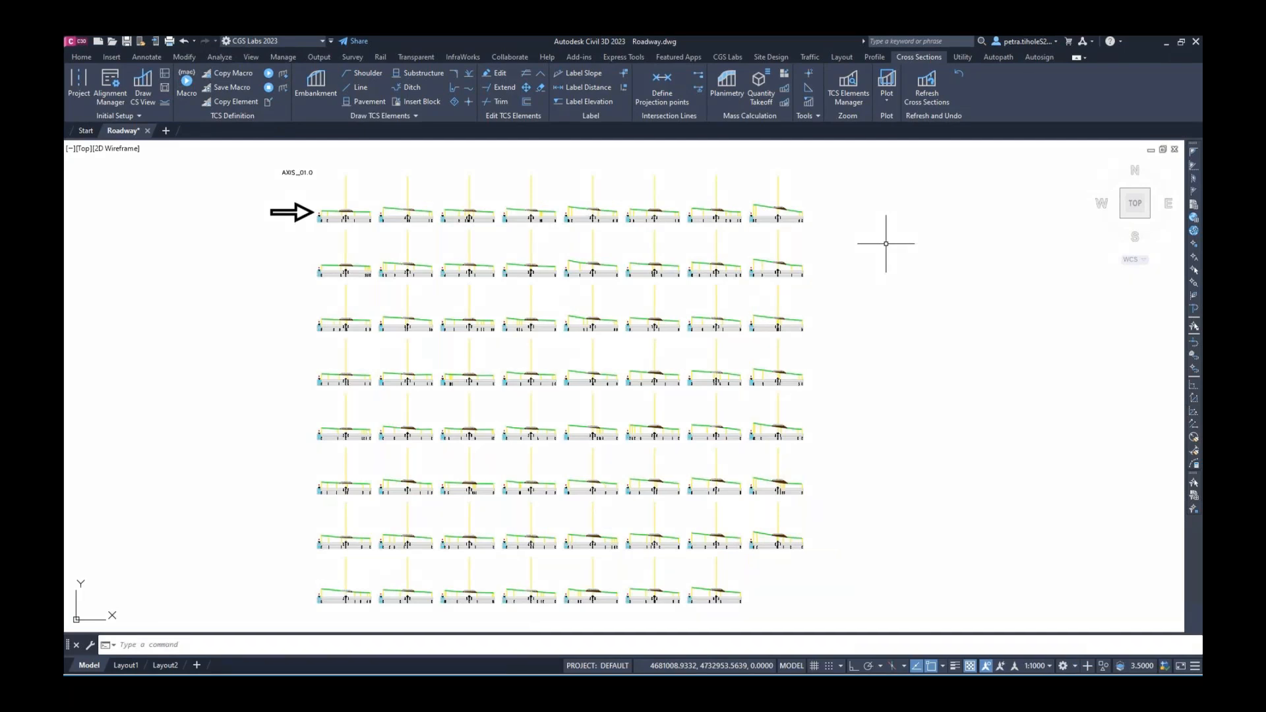
{"action": "left_click", "coordinate": [763, 96]}
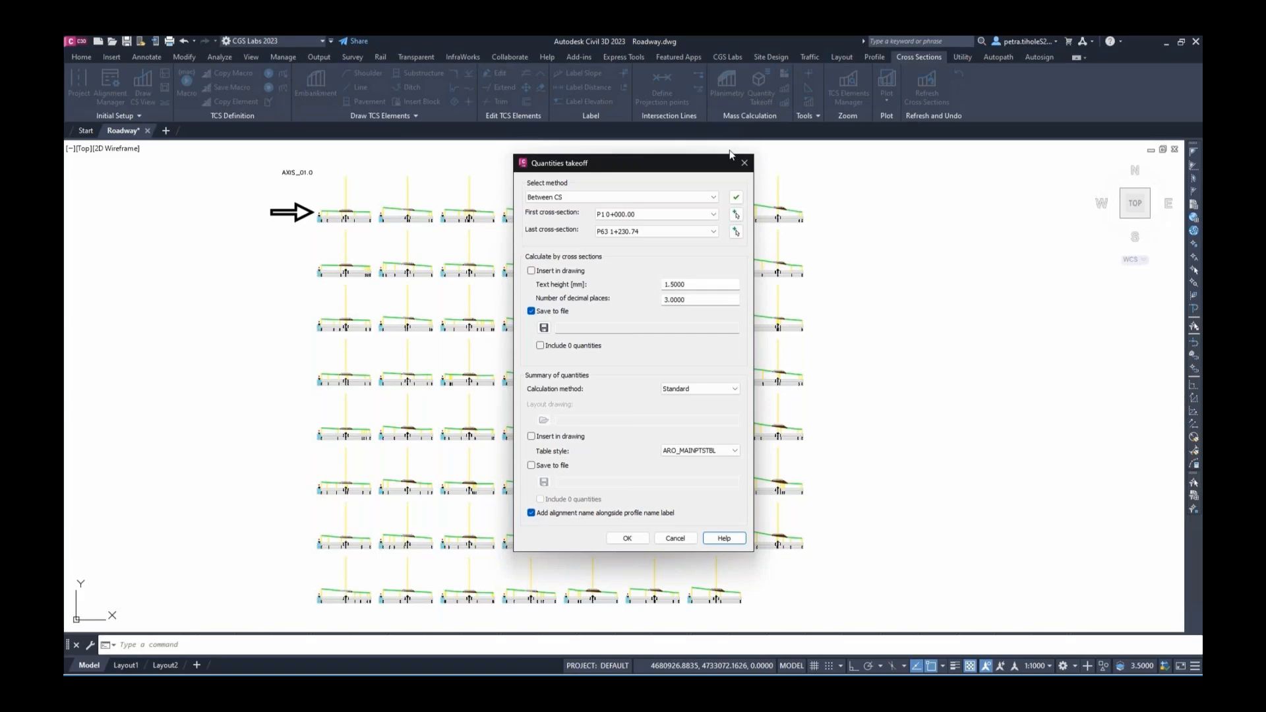
Run the quantity takeoff with per-section quantities in the drawing and a summary table right of the sections
{"action": "left_click", "coordinate": [530, 272]}
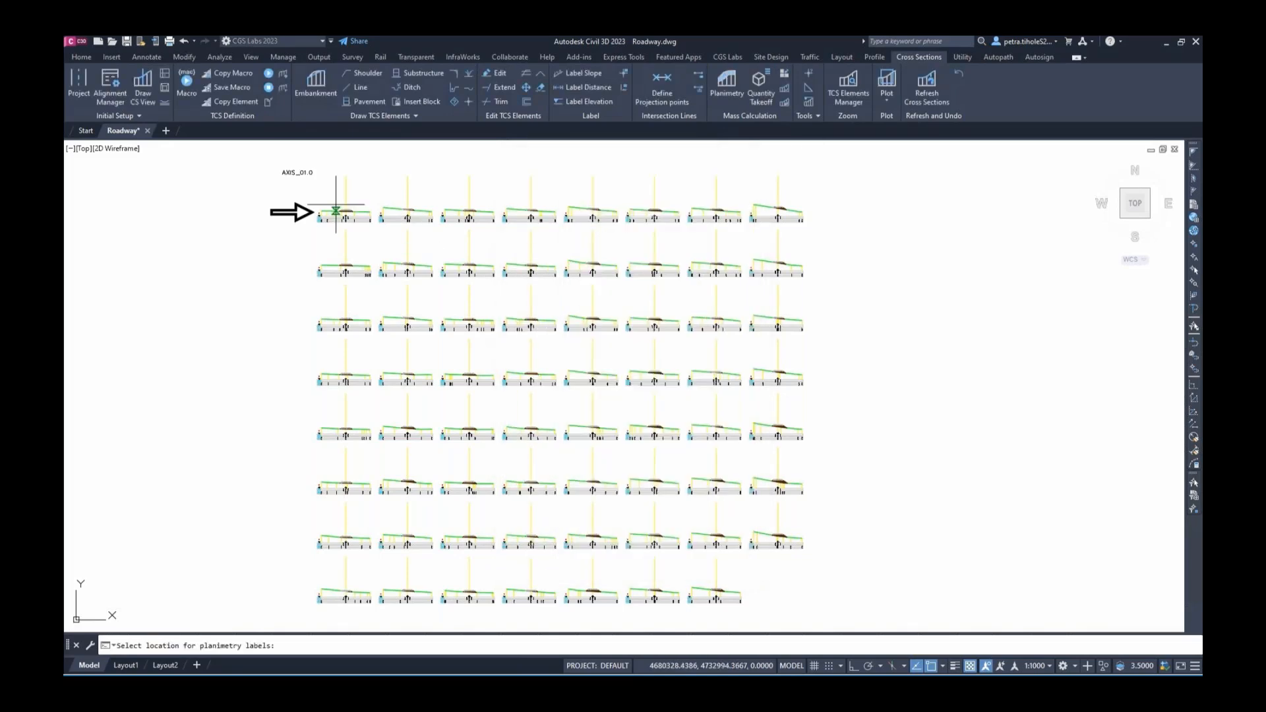
{"action": "scroll", "coordinate": [330, 197], "scroll_direction": "up", "scroll_amount": 4}
{"action": "scroll", "coordinate": [349, 202], "scroll_direction": "up", "scroll_amount": 4}
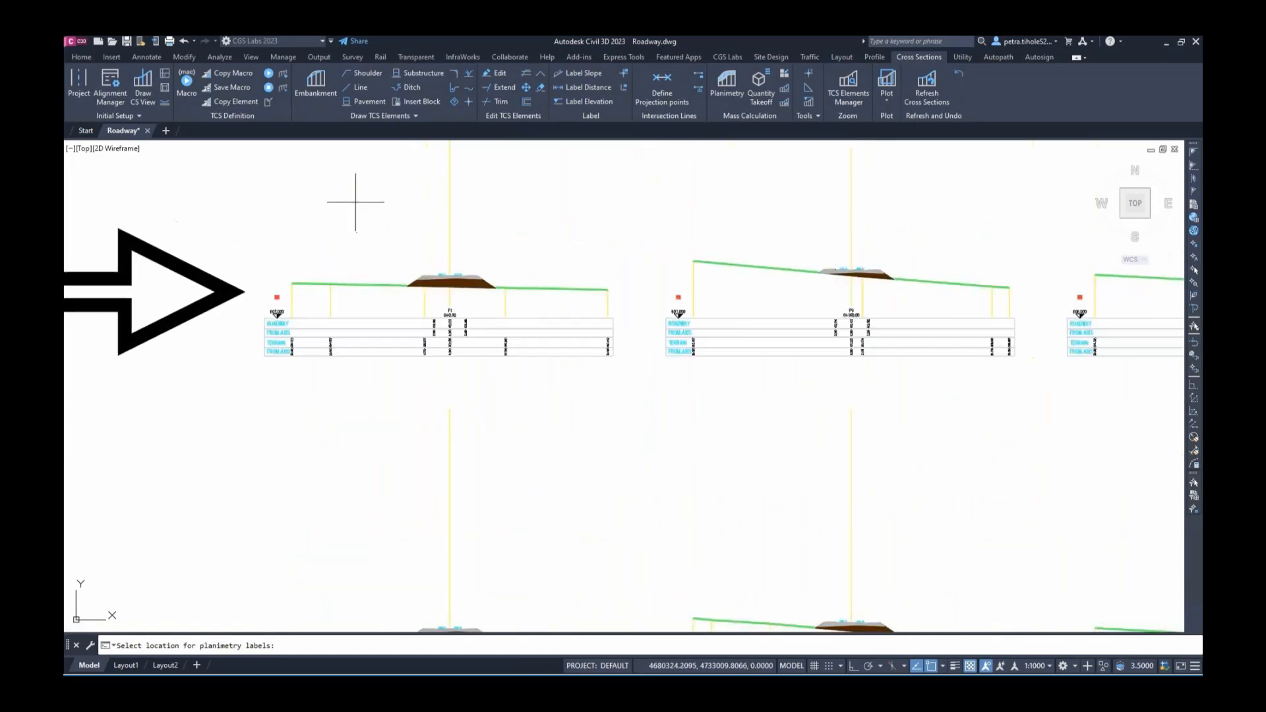
{"action": "left_click", "coordinate": [357, 182]}
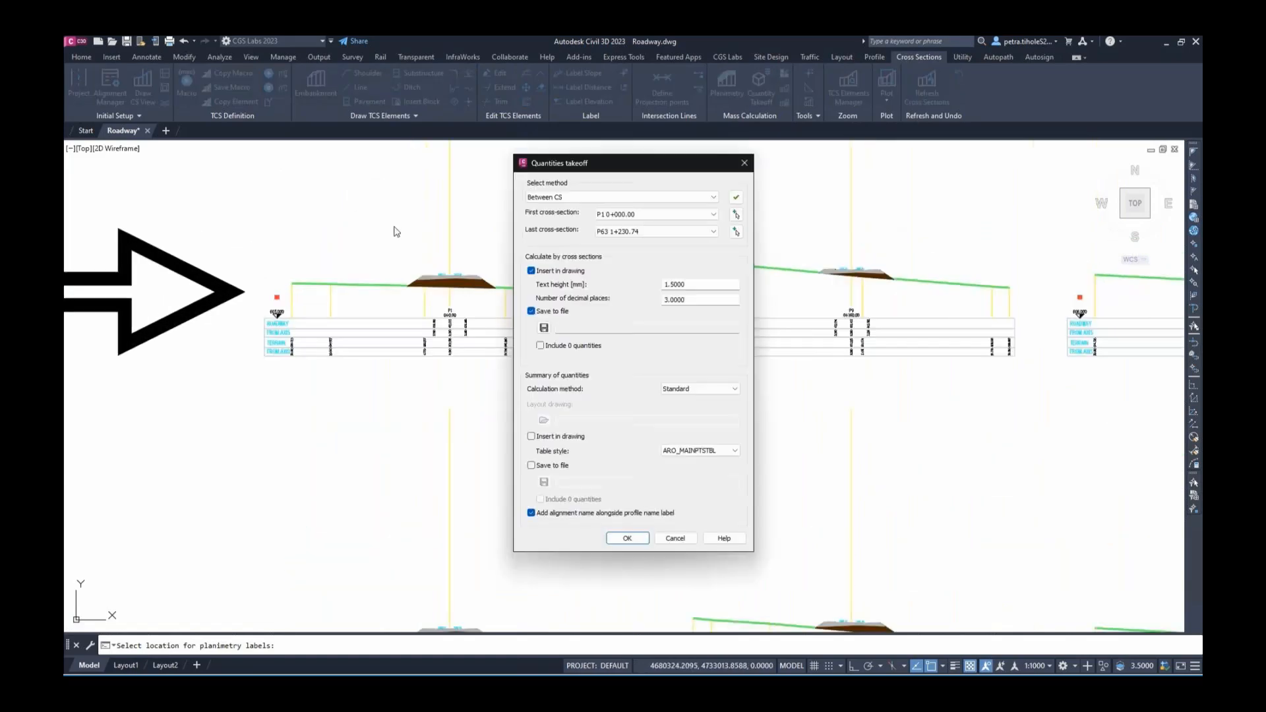
{"action": "left_click", "coordinate": [533, 313]}
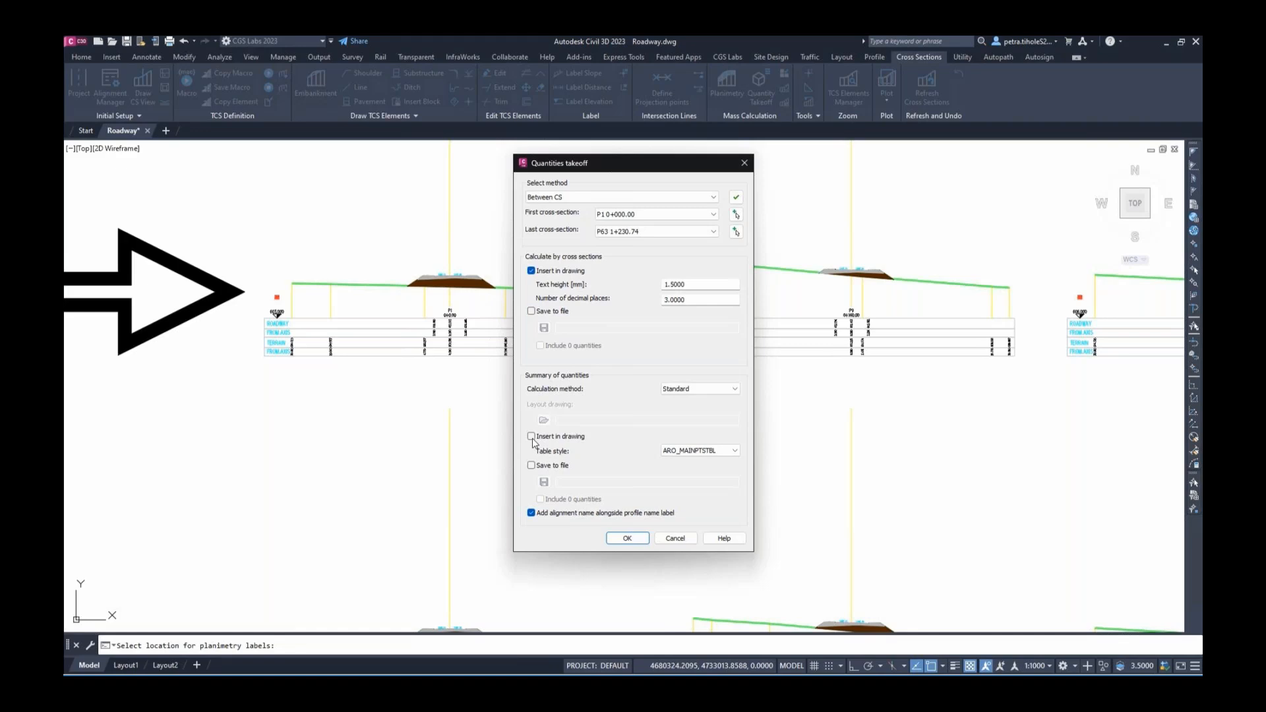
{"action": "left_click", "coordinate": [532, 437]}
{"action": "key", "text": "Return"}
{"action": "scroll", "coordinate": [585, 437], "scroll_direction": "down", "scroll_amount": 6}
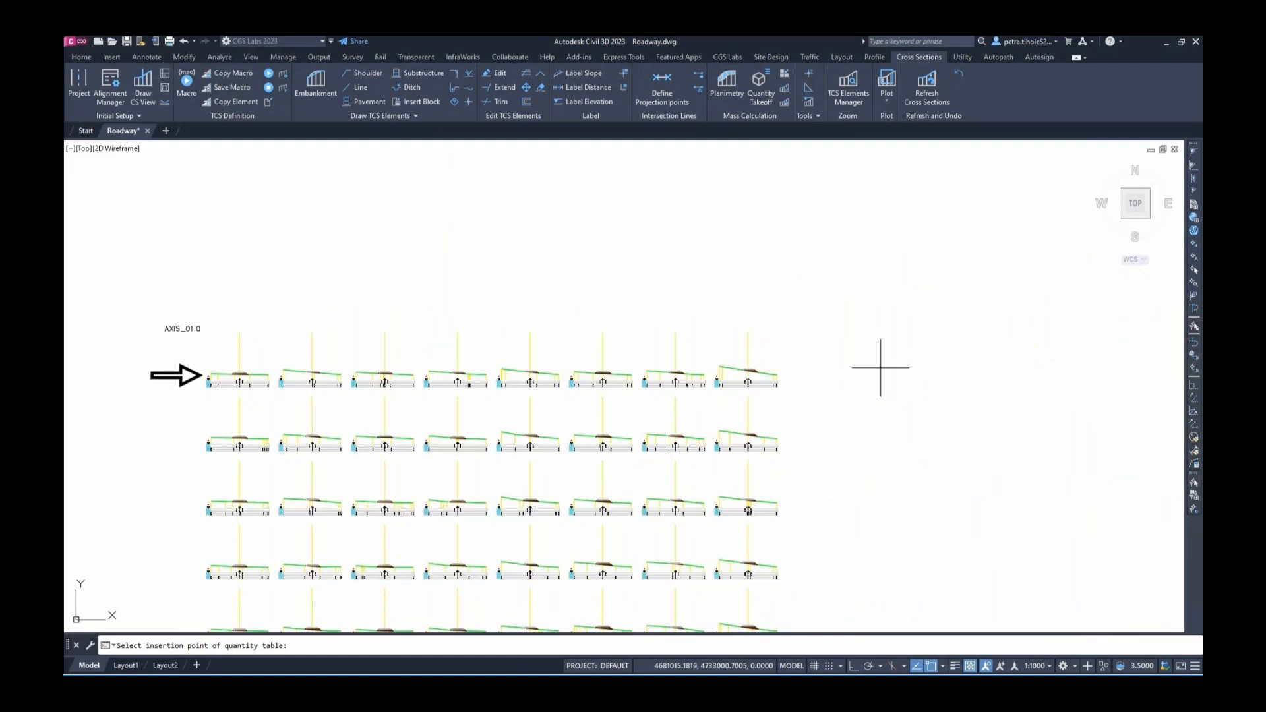
{"action": "left_click", "coordinate": [881, 368]}
{"action": "left_click", "coordinate": [627, 538]}
Zoom into cross-section P57's area labels, then frame the full quantity table
{"action": "scroll", "coordinate": [214, 370], "scroll_direction": "up", "scroll_amount": 1}
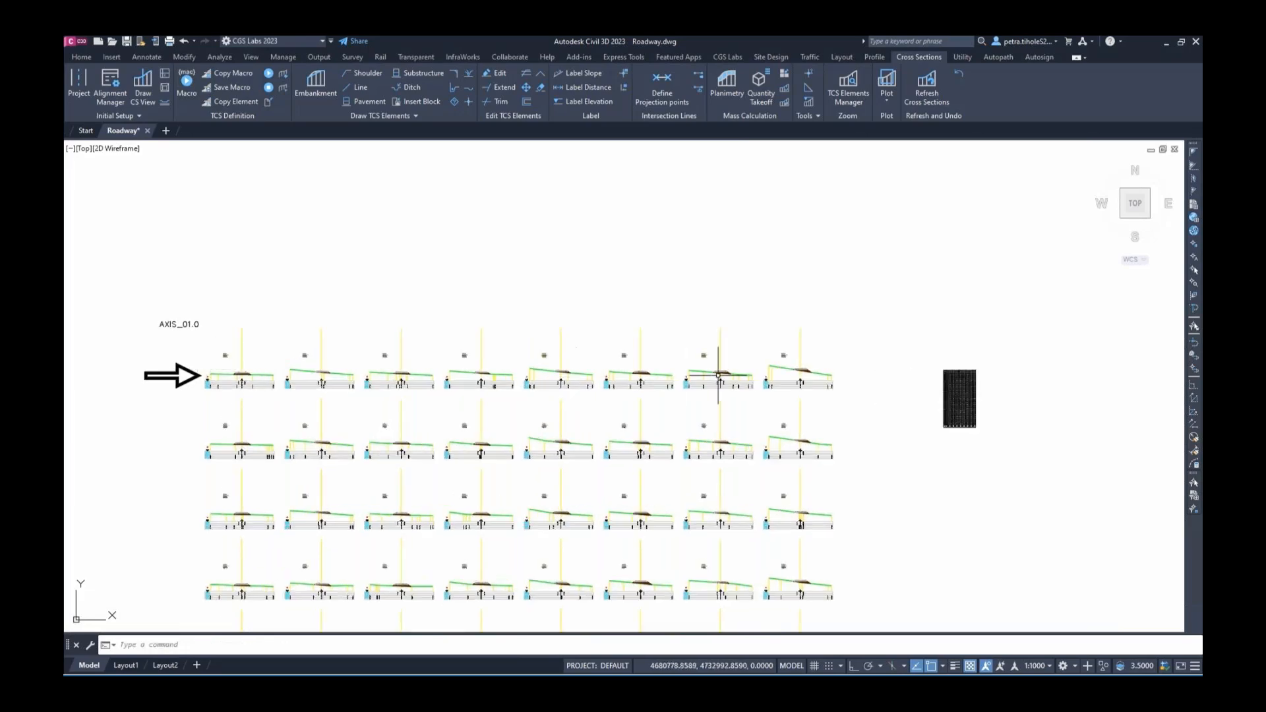
{"action": "scroll", "coordinate": [831, 350], "scroll_direction": "up", "scroll_amount": 3}
{"action": "scroll", "coordinate": [825, 346], "scroll_direction": "up", "scroll_amount": 6}
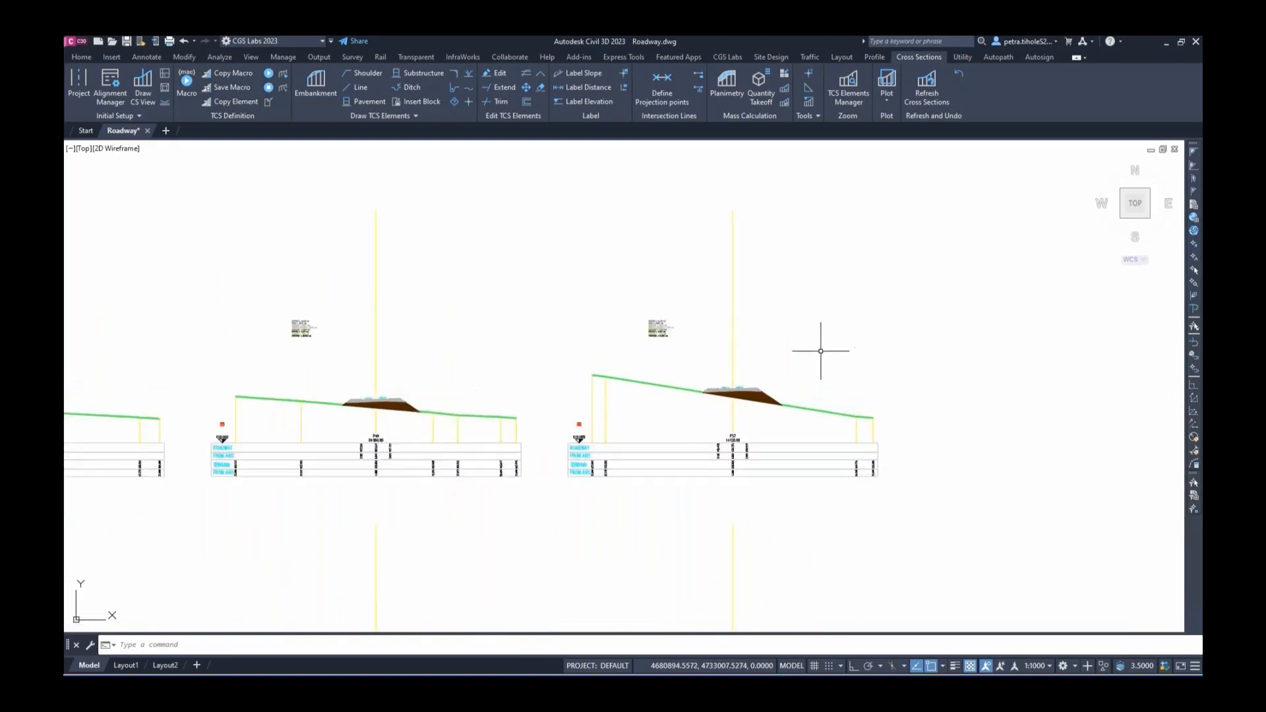
{"action": "middle_click_drag", "start_coordinate": [800, 376], "coordinate": [728, 352]}
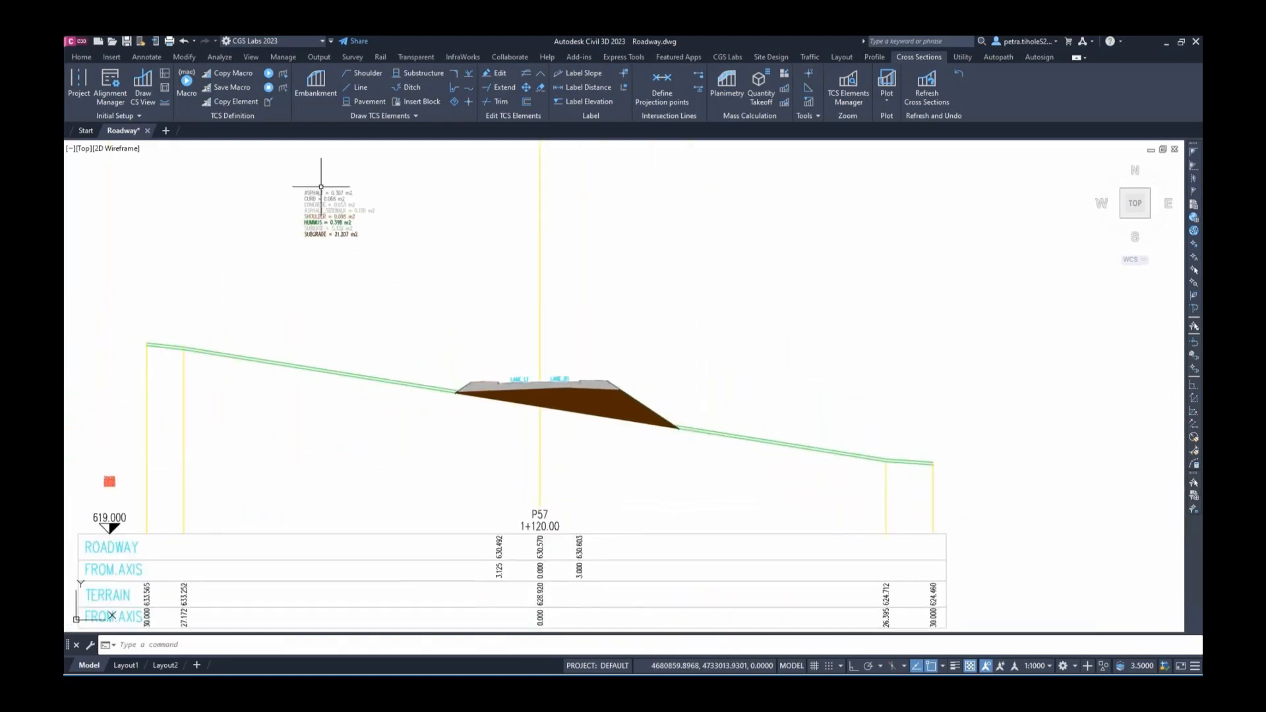
{"action": "scroll", "coordinate": [314, 201], "scroll_direction": "up", "scroll_amount": 6}
{"action": "scroll", "coordinate": [345, 225], "scroll_direction": "down", "scroll_amount": 6}
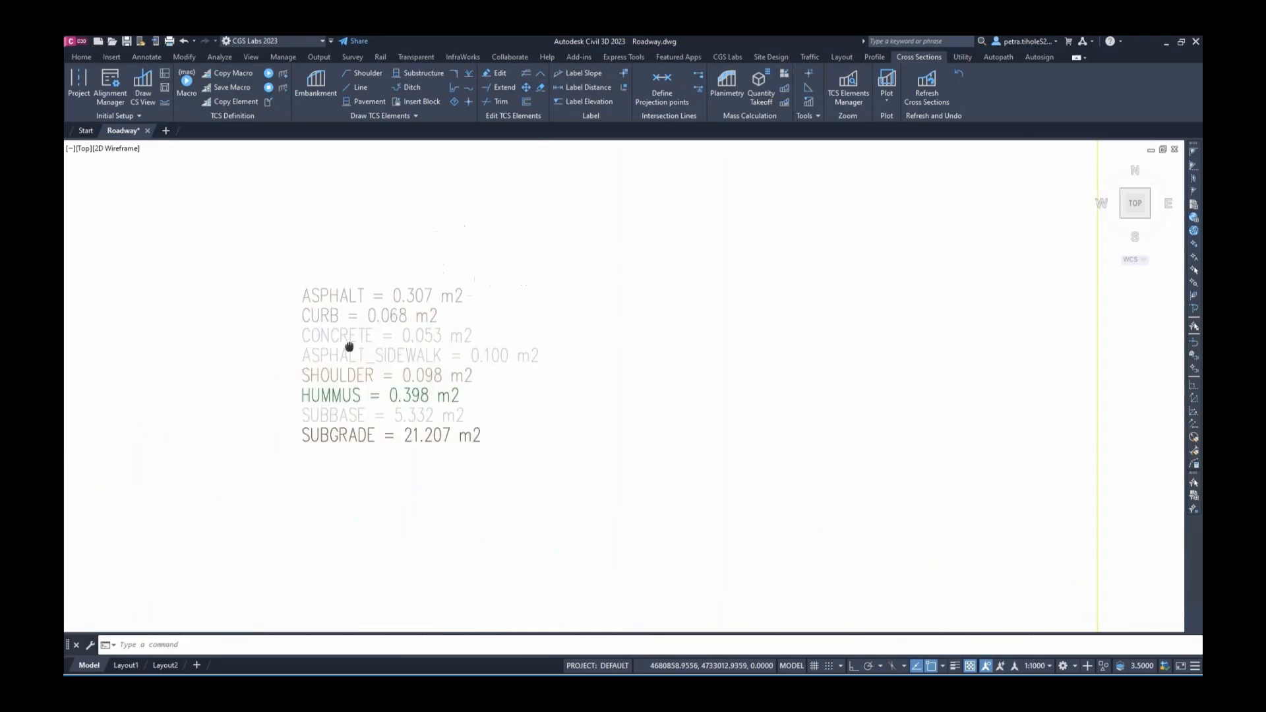
{"action": "scroll", "coordinate": [391, 301], "scroll_direction": "down", "scroll_amount": 6}
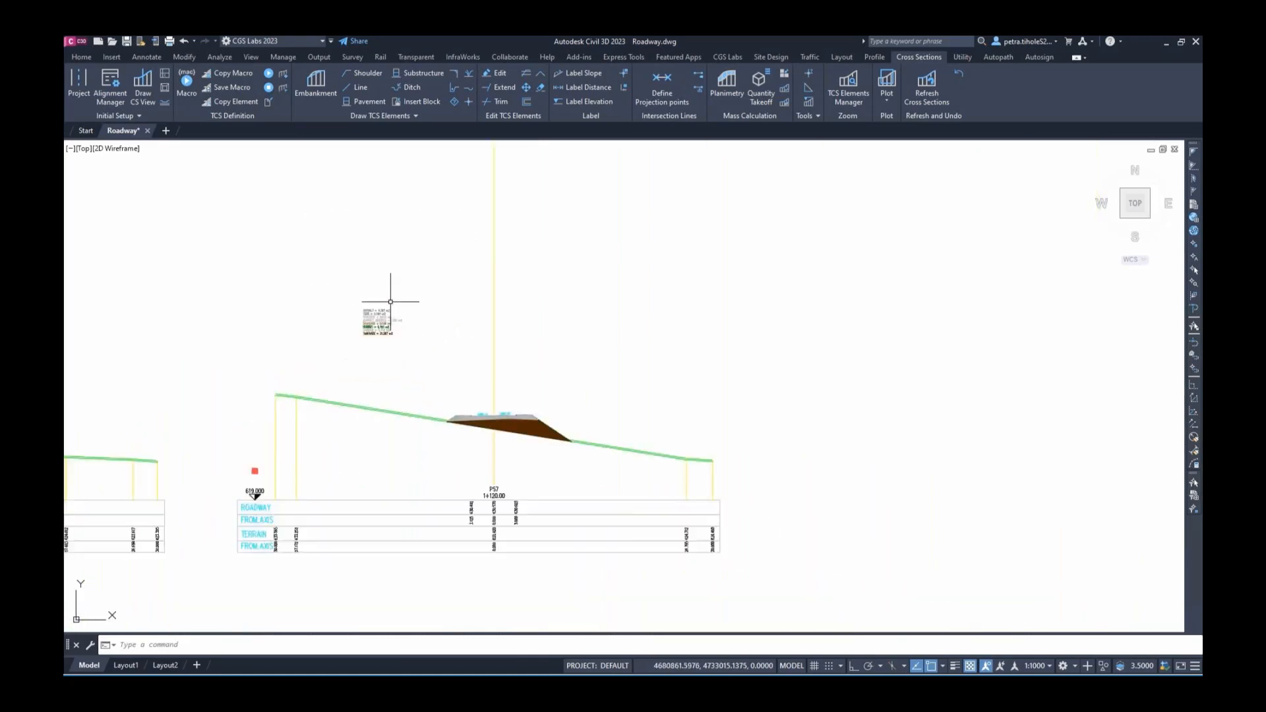
{"action": "scroll", "coordinate": [811, 365], "scroll_direction": "down", "scroll_amount": 3}
{"action": "middle_click_drag", "start_coordinate": [970, 453], "coordinate": [377, 338]}
{"action": "scroll", "coordinate": [533, 325], "scroll_direction": "up", "scroll_amount": 2}
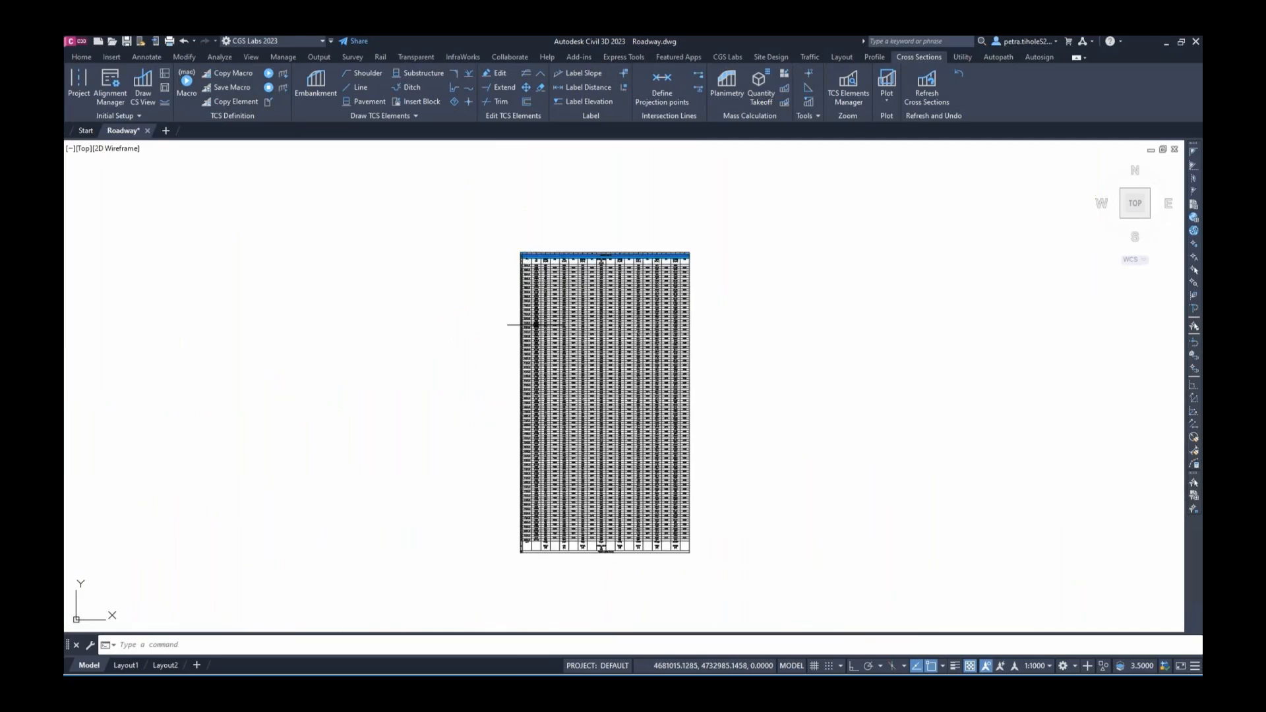
{"action": "scroll", "coordinate": [569, 340], "scroll_direction": "up", "scroll_amount": 2}
{"action": "middle_click_drag", "start_coordinate": [644, 378], "coordinate": [600, 382]}
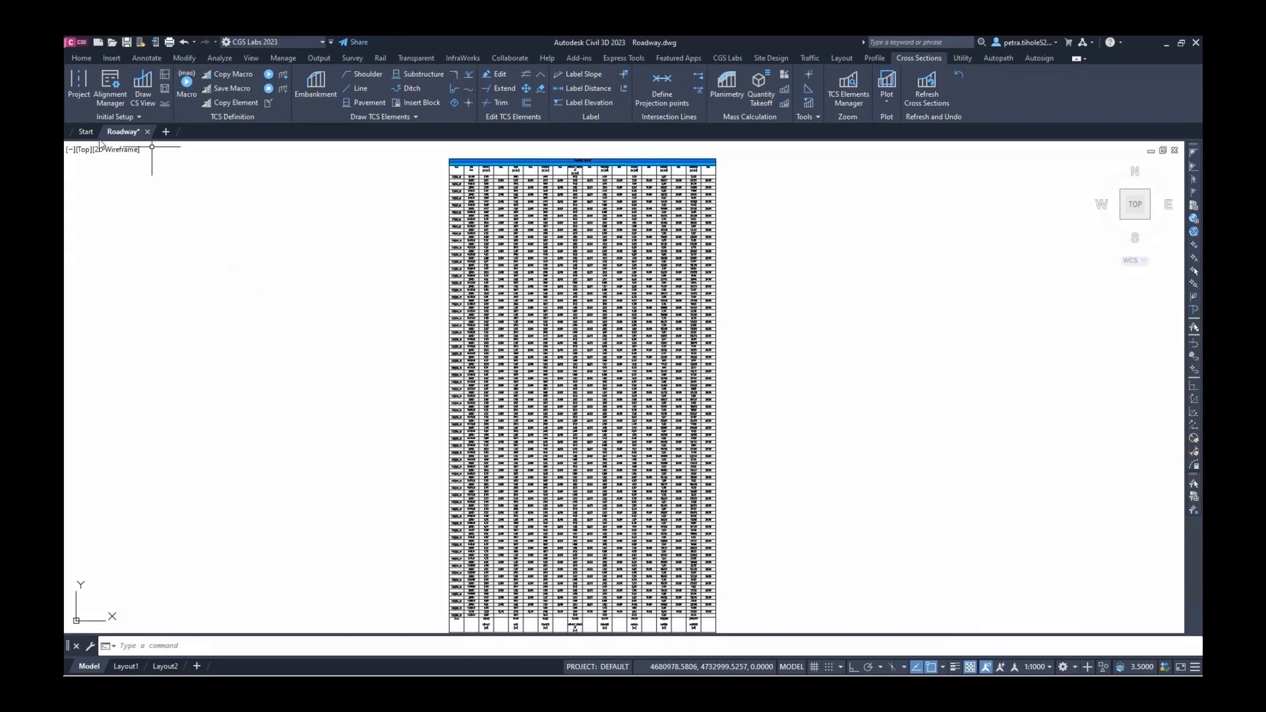
Switch to the Three: Left viewport layout and frame the alignment over the aerial map on the left
{"action": "left_click", "coordinate": [71, 150]}
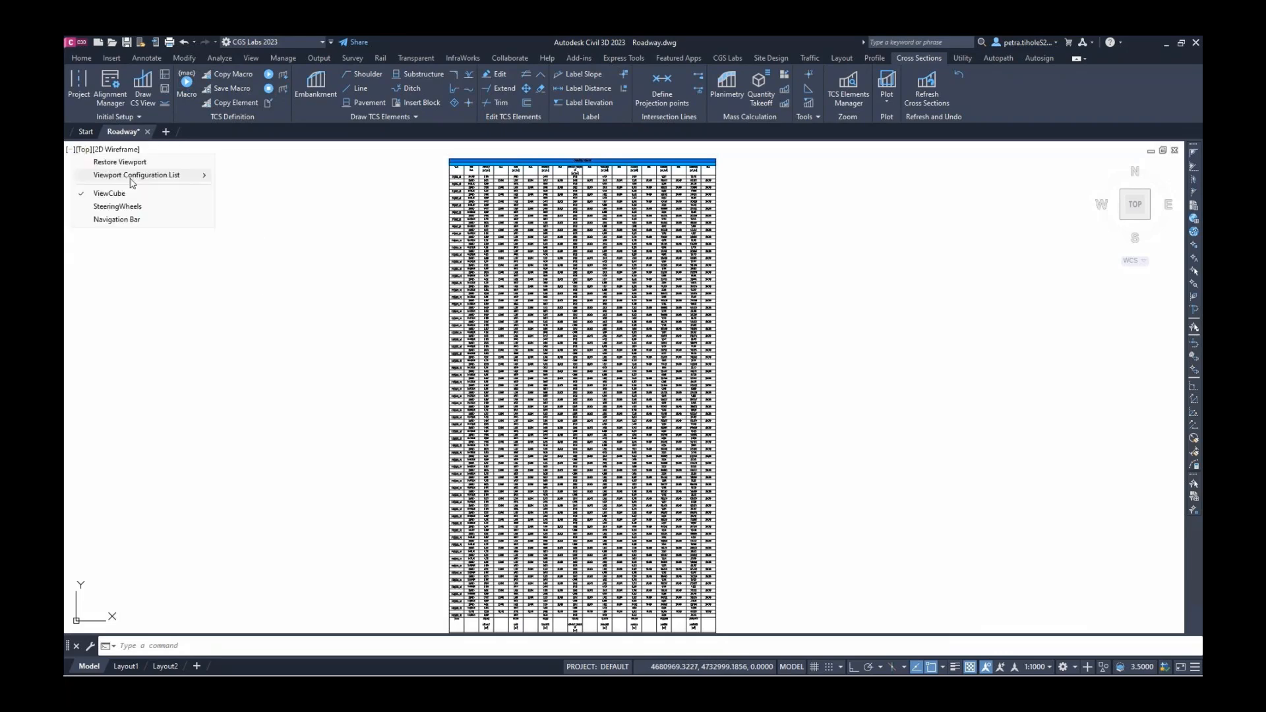
{"action": "mouse_move", "coordinate": [136, 175]}
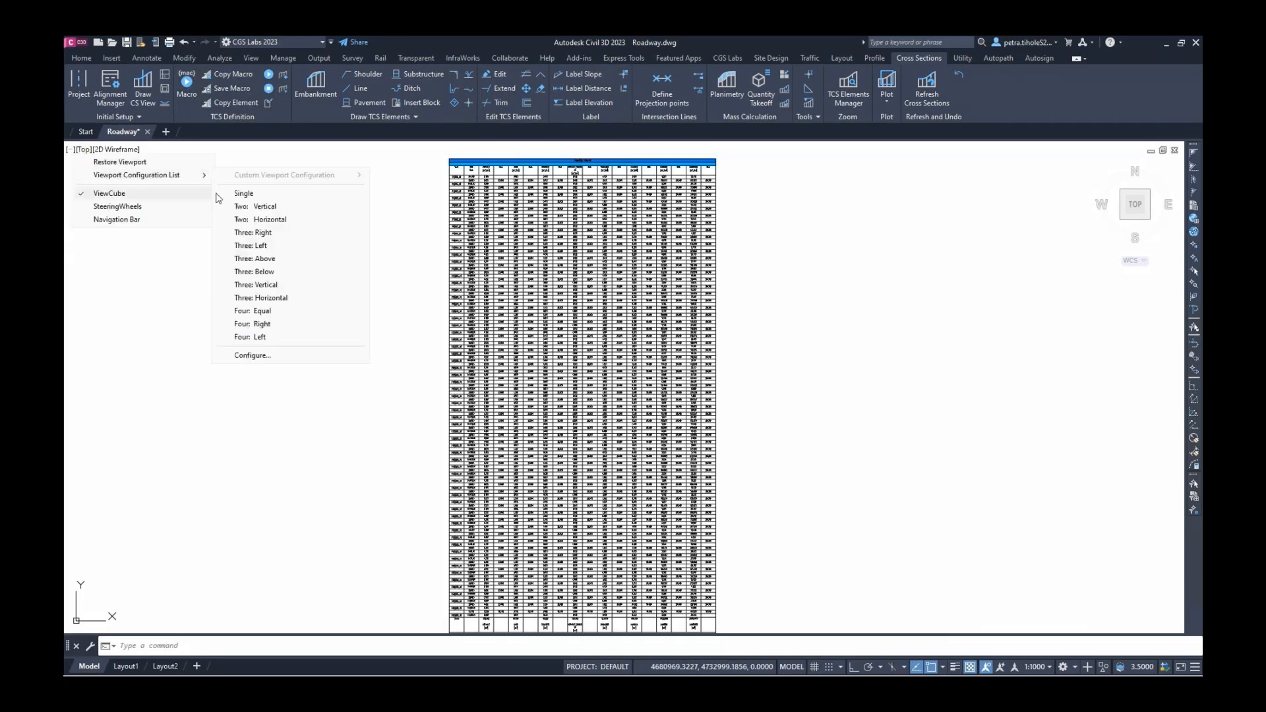
{"action": "left_click", "coordinate": [260, 246]}
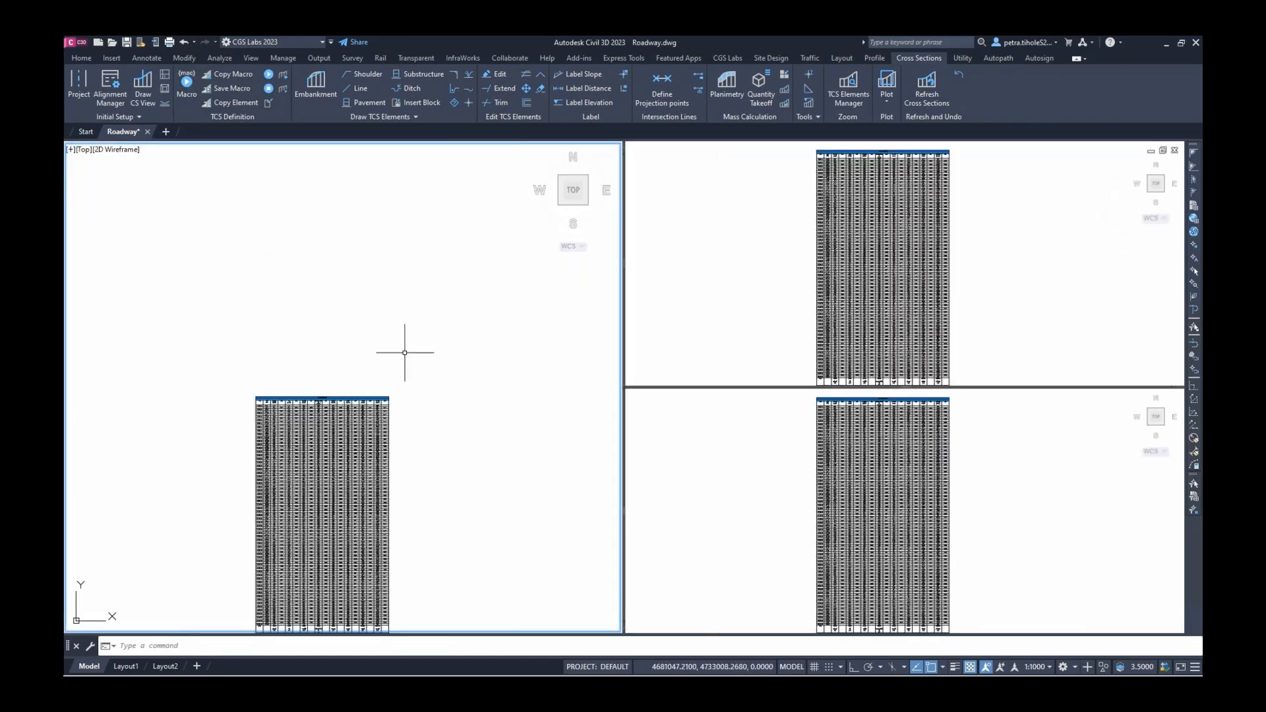
{"action": "scroll", "coordinate": [378, 334], "scroll_direction": "down", "scroll_amount": 5}
{"action": "middle_click_drag", "start_coordinate": [198, 313], "coordinate": [537, 378]}
{"action": "scroll", "coordinate": [537, 379], "scroll_direction": "down", "scroll_amount": 4}
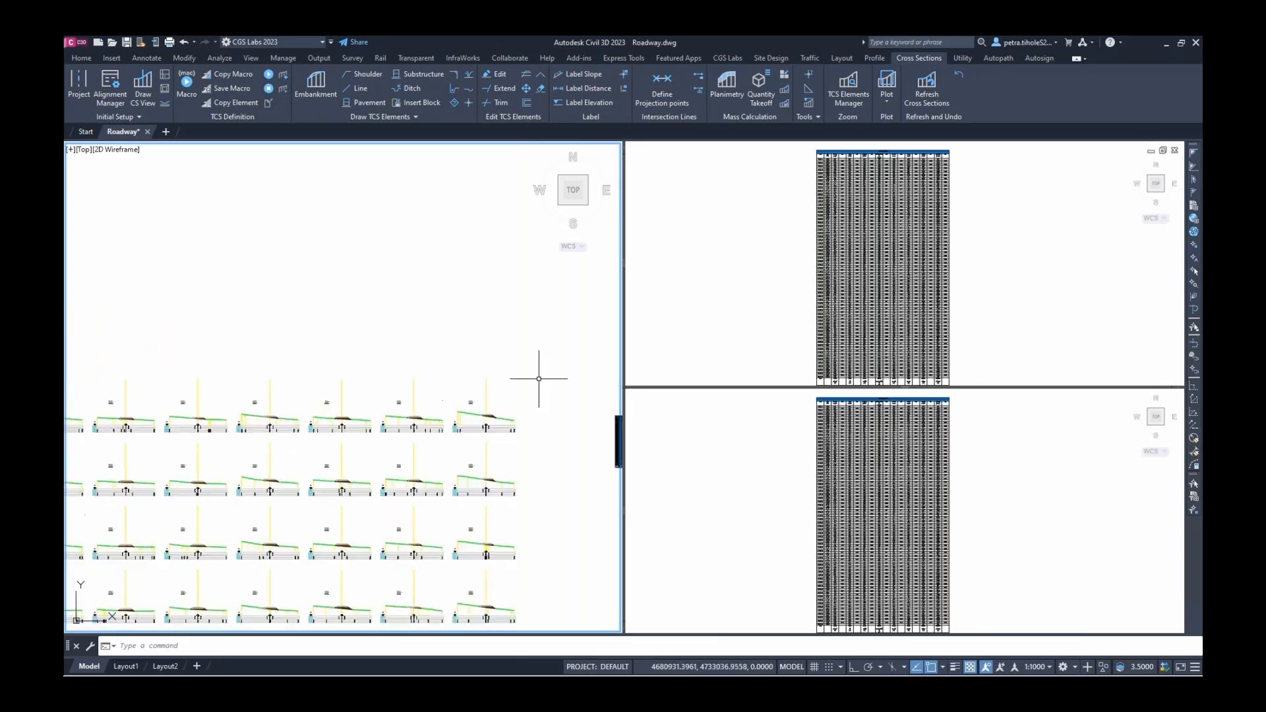
{"action": "middle_click_drag", "start_coordinate": [125, 382], "coordinate": [529, 434]}
{"action": "left_click_drag", "start_coordinate": [528, 435], "coordinate": [551, 399]}
{"action": "scroll", "coordinate": [551, 398], "scroll_direction": "down", "scroll_amount": 3}
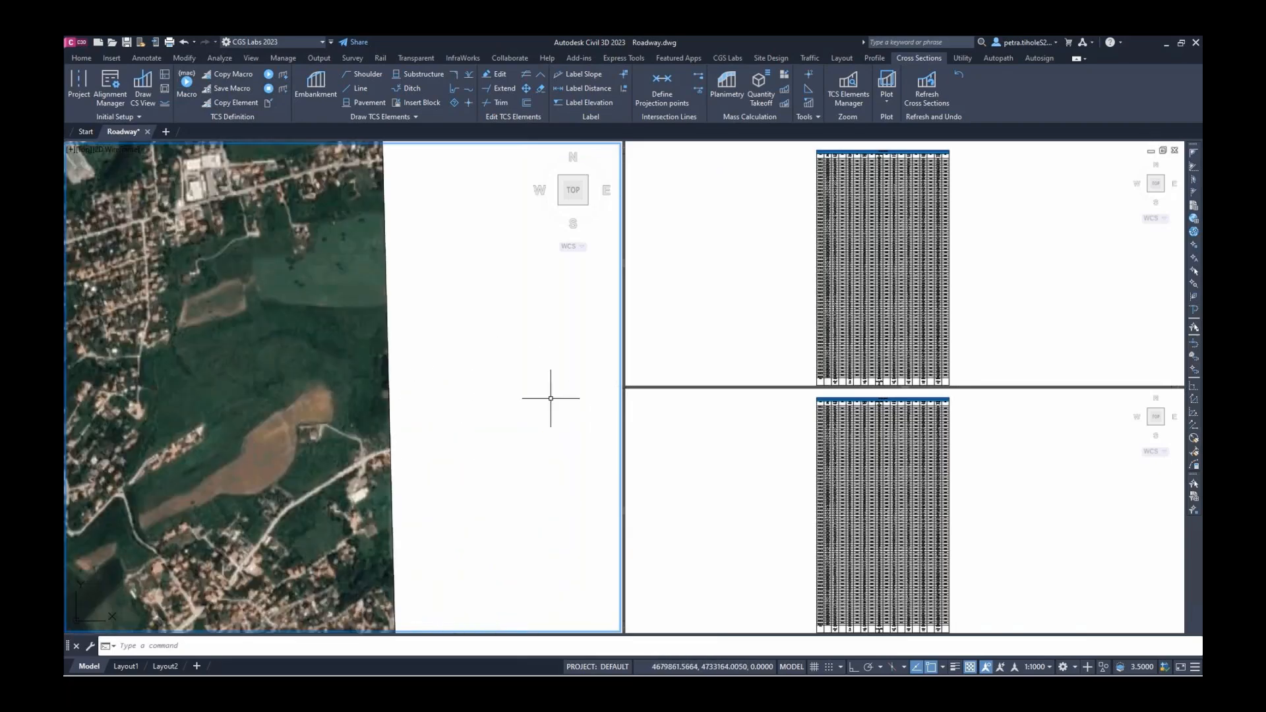
{"action": "middle_click_drag", "start_coordinate": [99, 409], "coordinate": [602, 345]}
{"action": "scroll", "coordinate": [560, 438], "scroll_direction": "up", "scroll_amount": 5}
{"action": "scroll", "coordinate": [561, 438], "scroll_direction": "up", "scroll_amount": 2}
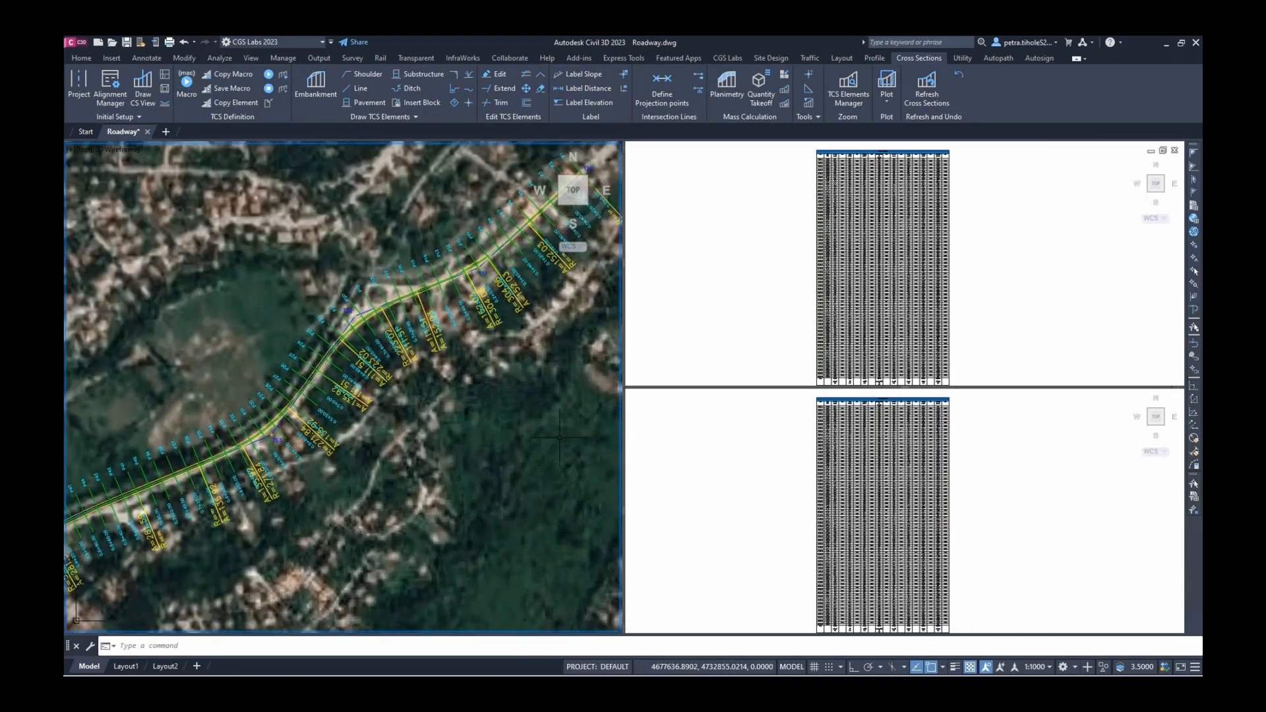
Frame the profile in the upper-right viewport
{"action": "left_click", "coordinate": [783, 280]}
{"action": "scroll", "coordinate": [759, 258], "scroll_direction": "down", "scroll_amount": 4}
{"action": "middle_click_drag", "start_coordinate": [718, 231], "coordinate": [1009, 356]}
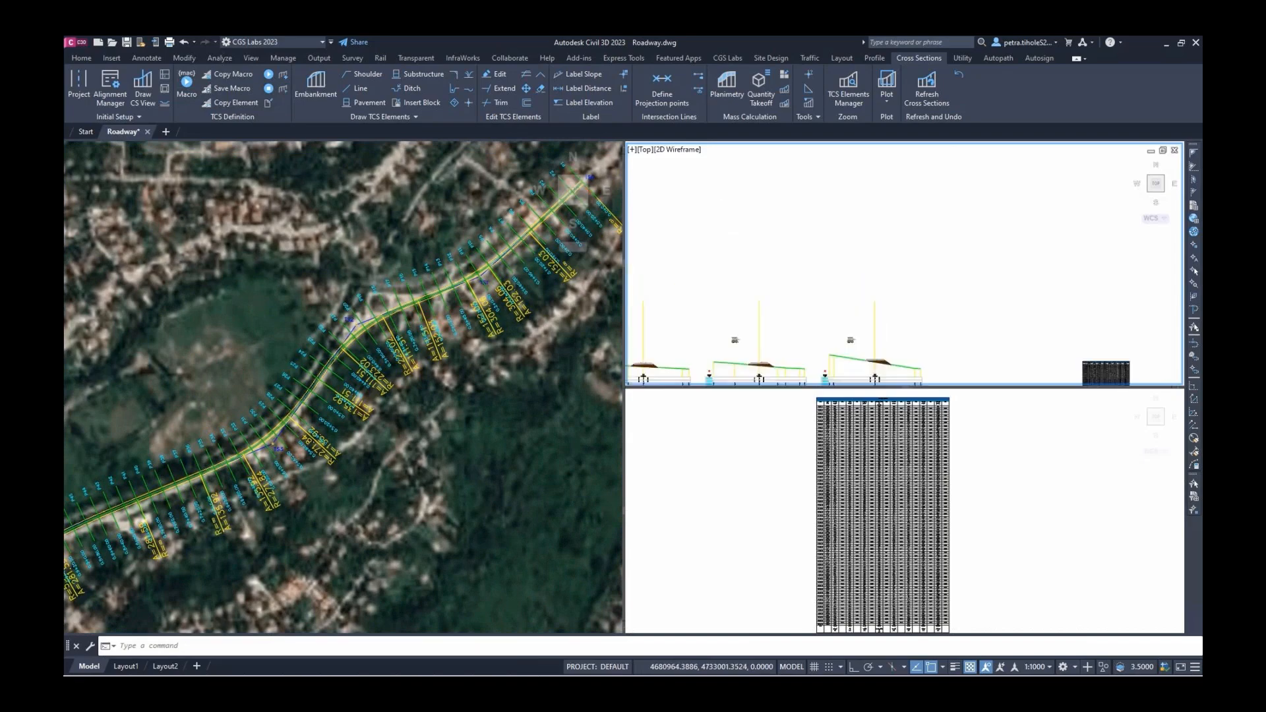
{"action": "scroll", "coordinate": [996, 346], "scroll_direction": "down", "scroll_amount": 1}
{"action": "scroll", "coordinate": [741, 266], "scroll_direction": "down", "scroll_amount": 1}
{"action": "middle_click_drag", "start_coordinate": [741, 266], "coordinate": [792, 303]}
{"action": "scroll", "coordinate": [781, 280], "scroll_direction": "down", "scroll_amount": 3}
{"action": "scroll", "coordinate": [916, 360], "scroll_direction": "up", "scroll_amount": 5}
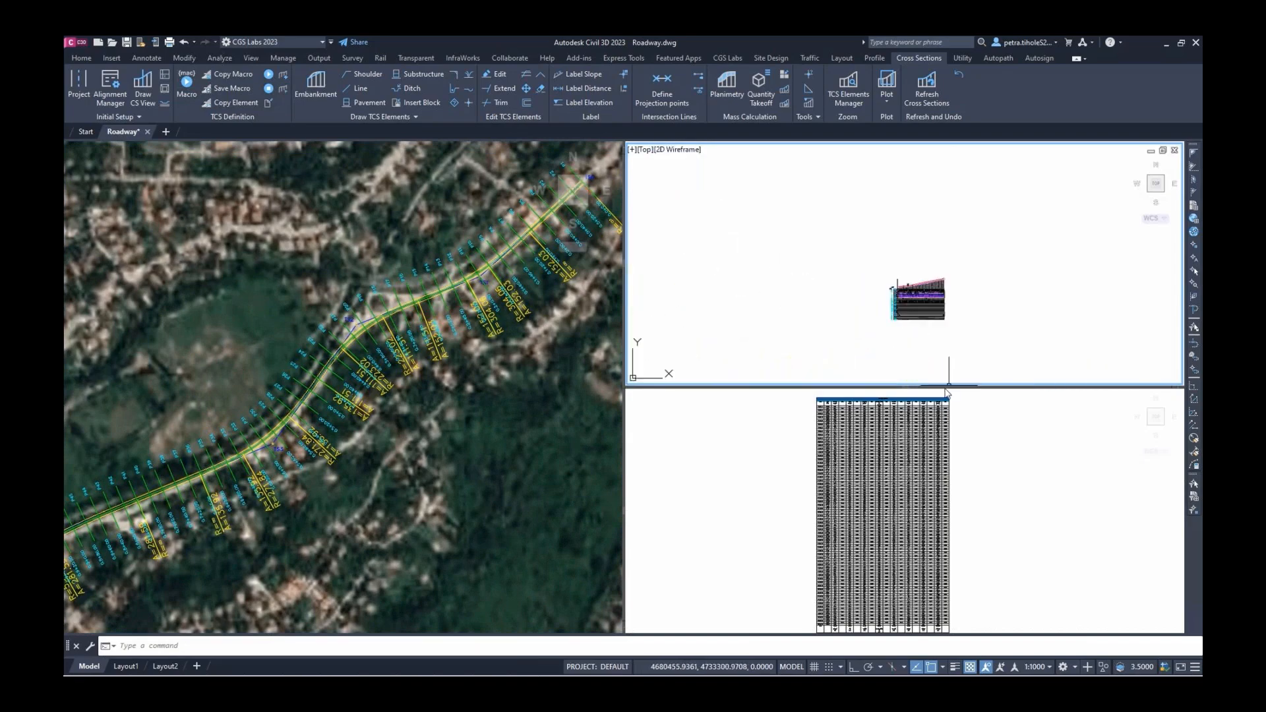
{"action": "scroll", "coordinate": [933, 325], "scroll_direction": "up", "scroll_amount": 4}
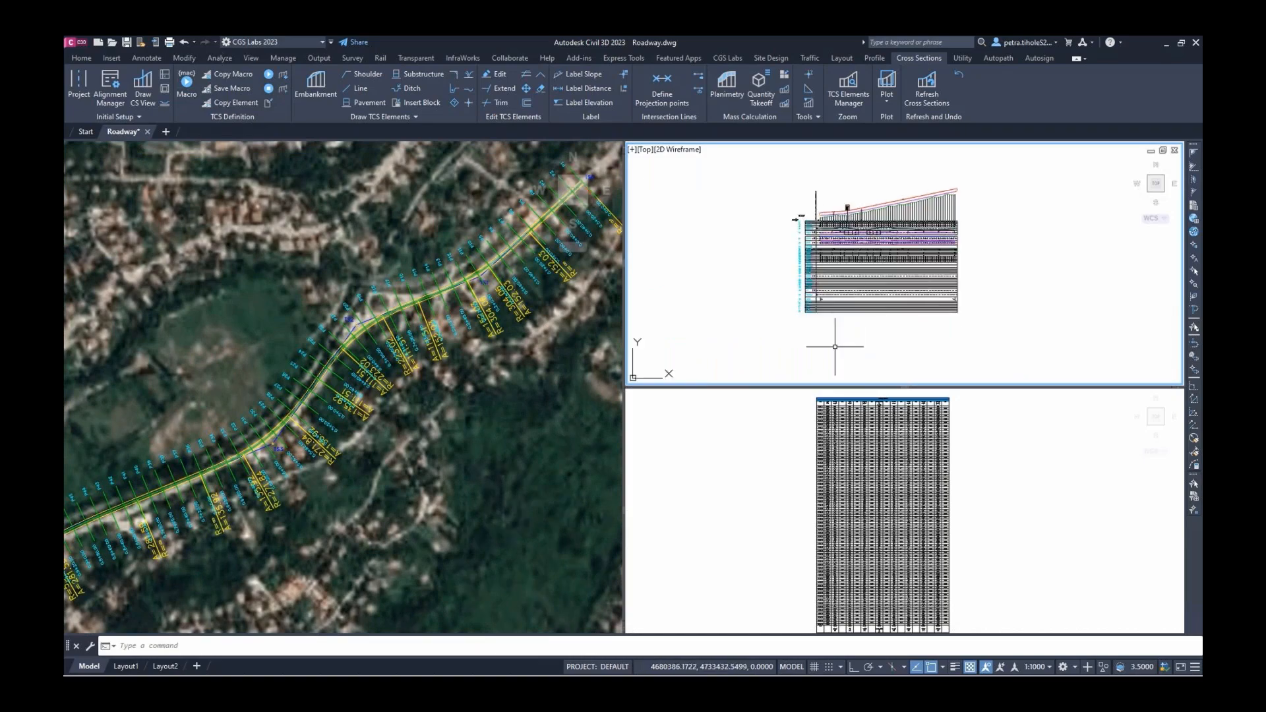
{"action": "scroll", "coordinate": [888, 285], "scroll_direction": "up", "scroll_amount": 4}
{"action": "middle_click_drag", "start_coordinate": [868, 286], "coordinate": [850, 308]}
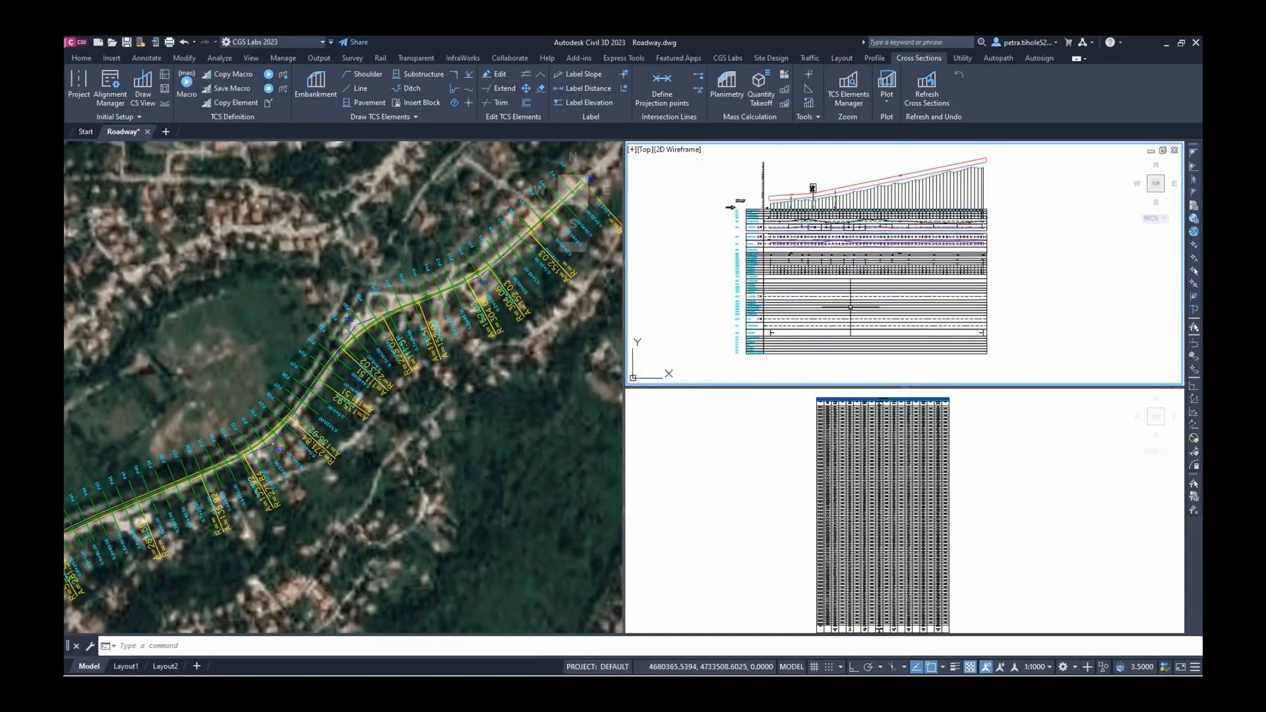
Centre the cross-section grid in the lower-right viewport
{"action": "left_click", "coordinate": [781, 509]}
{"action": "scroll", "coordinate": [779, 511], "scroll_direction": "down", "scroll_amount": 1}
{"action": "scroll", "coordinate": [780, 509], "scroll_direction": "down", "scroll_amount": 8}
{"action": "middle_click_drag", "start_coordinate": [767, 503], "coordinate": [956, 432]}
{"action": "scroll", "coordinate": [895, 491], "scroll_direction": "up", "scroll_amount": 3}
{"action": "middle_click_drag", "start_coordinate": [888, 525], "coordinate": [921, 502]}
{"action": "scroll", "coordinate": [920, 509], "scroll_direction": "down", "scroll_amount": 3}
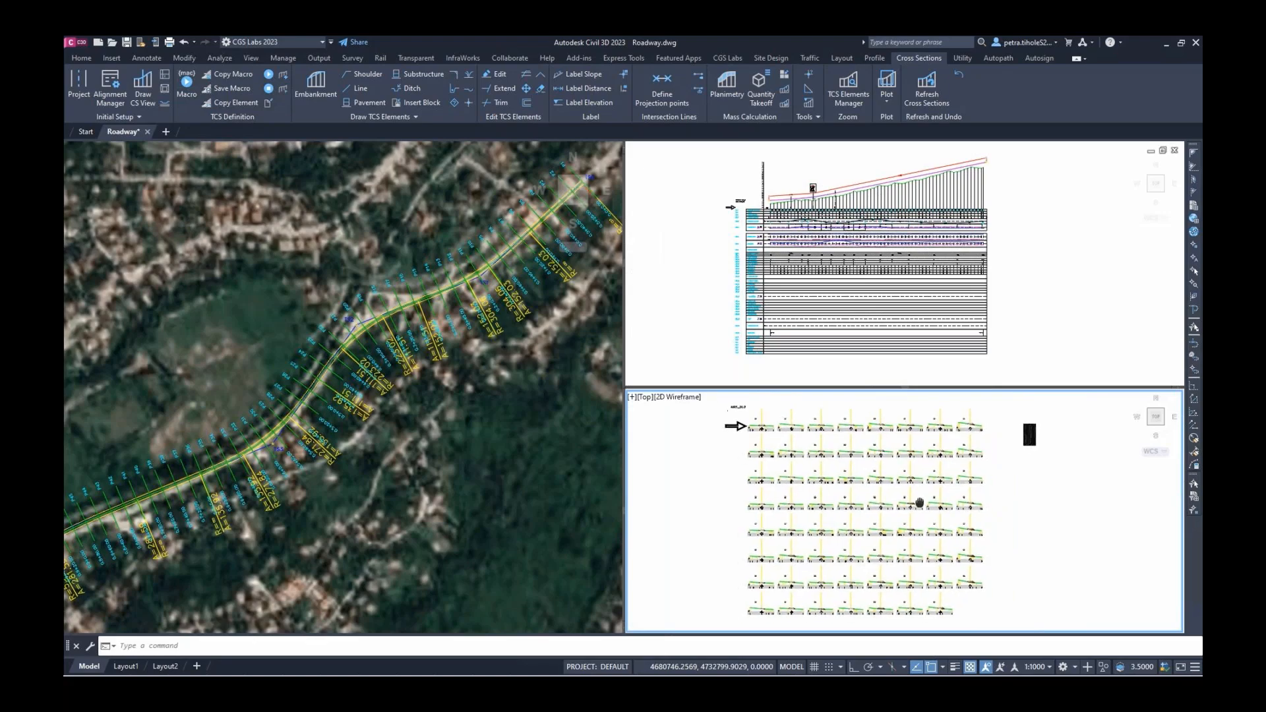
{"action": "left_click", "coordinate": [652, 355]}
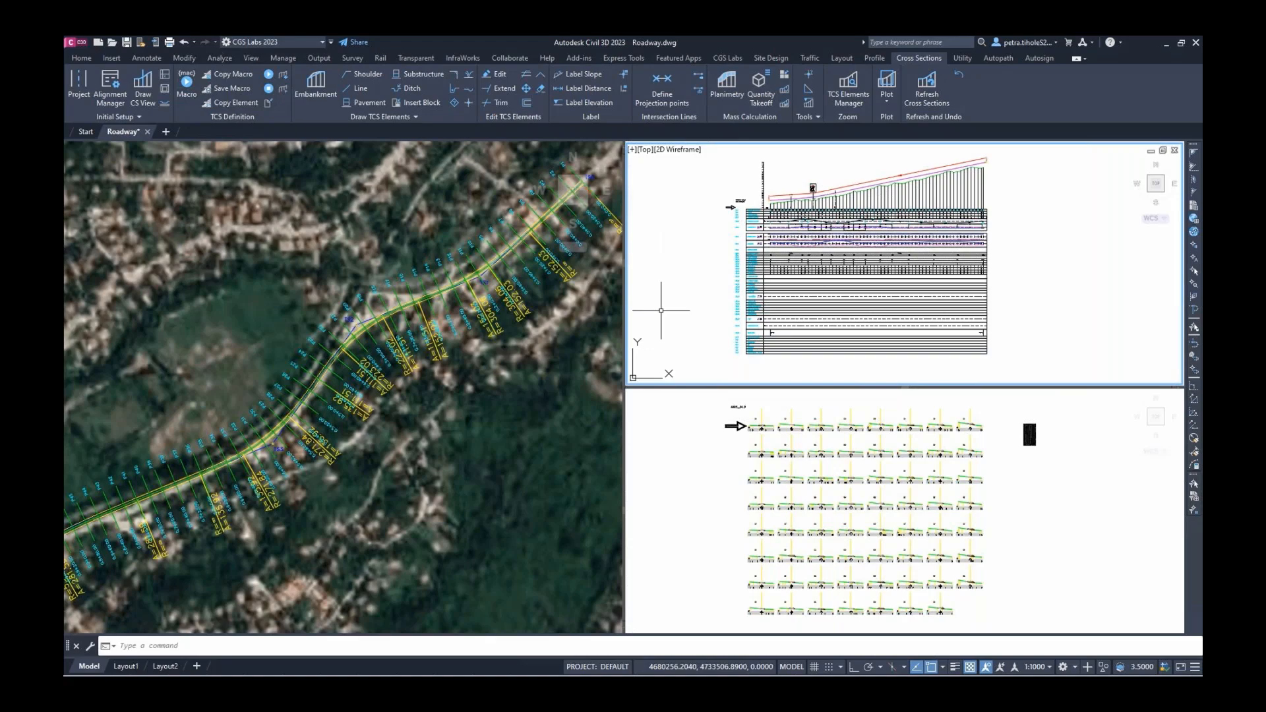
From the Utility tab's Property Manager, create a new property group named SurfaceCourse
{"action": "left_click", "coordinate": [963, 58]}
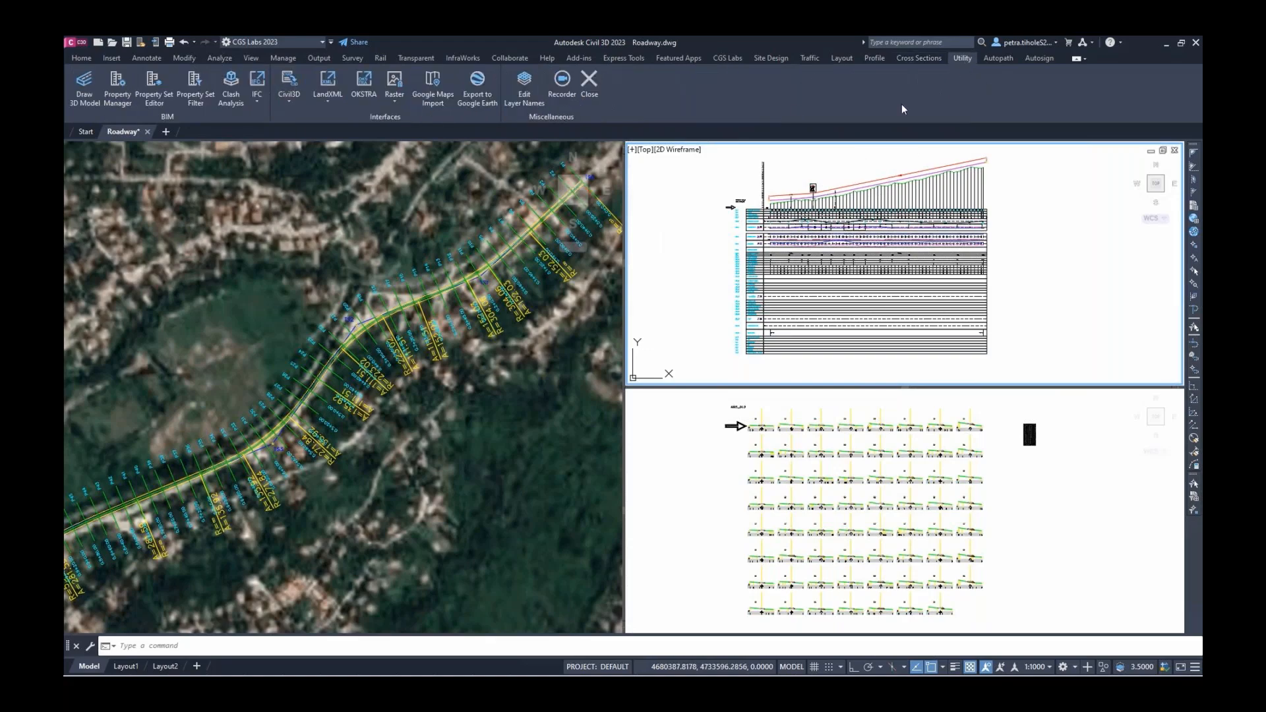
{"action": "left_click", "coordinate": [120, 98]}
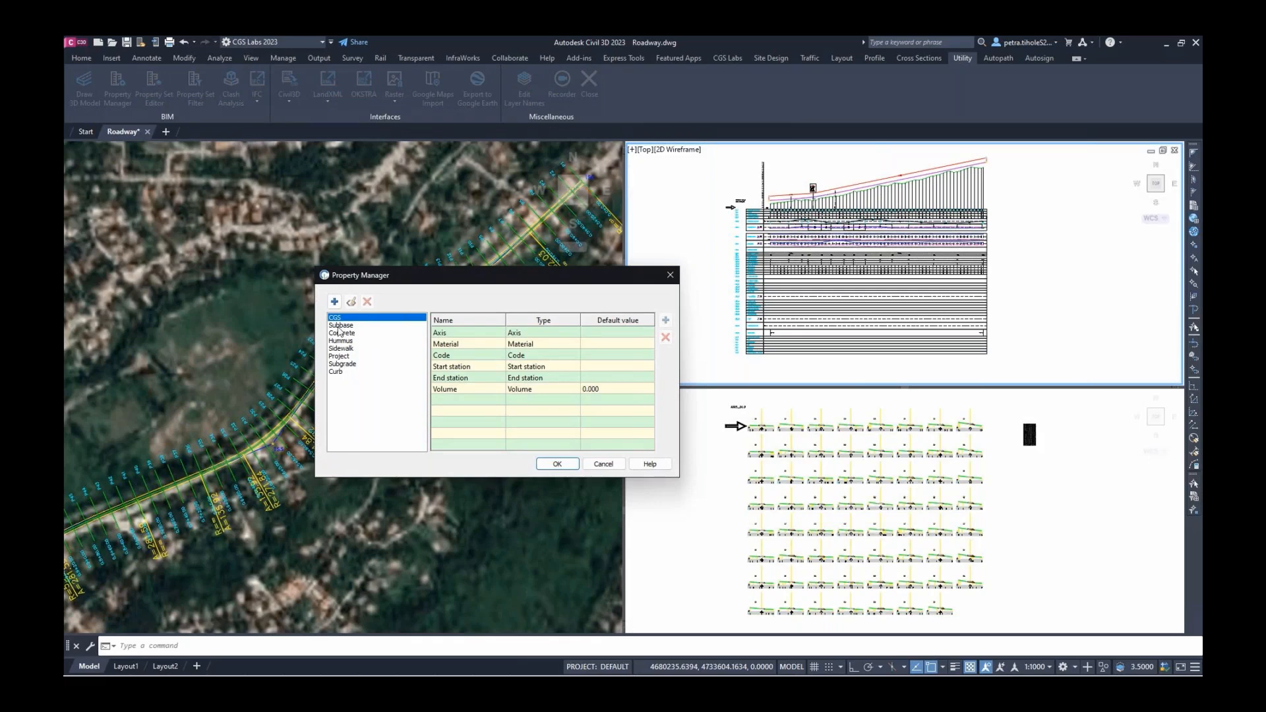
{"action": "left_click", "coordinate": [335, 301]}
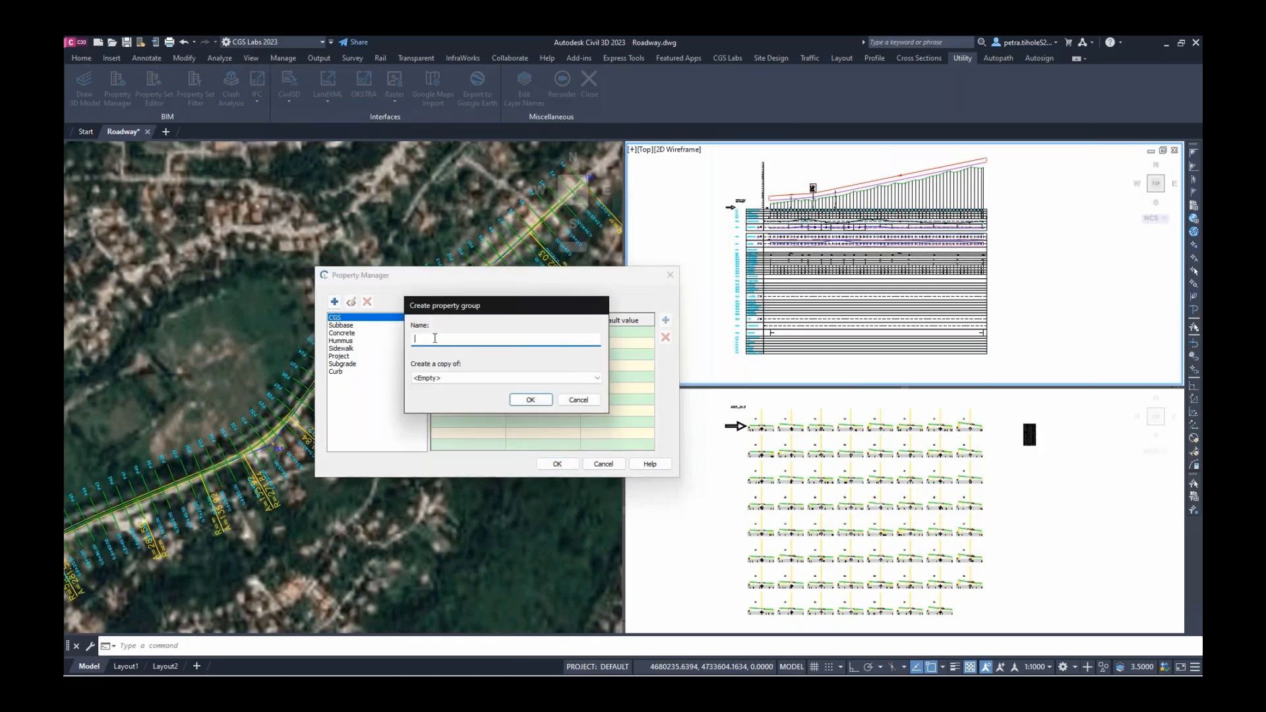
{"action": "type", "text": "SurfaceCourse"}
{"action": "left_click", "coordinate": [529, 401]}
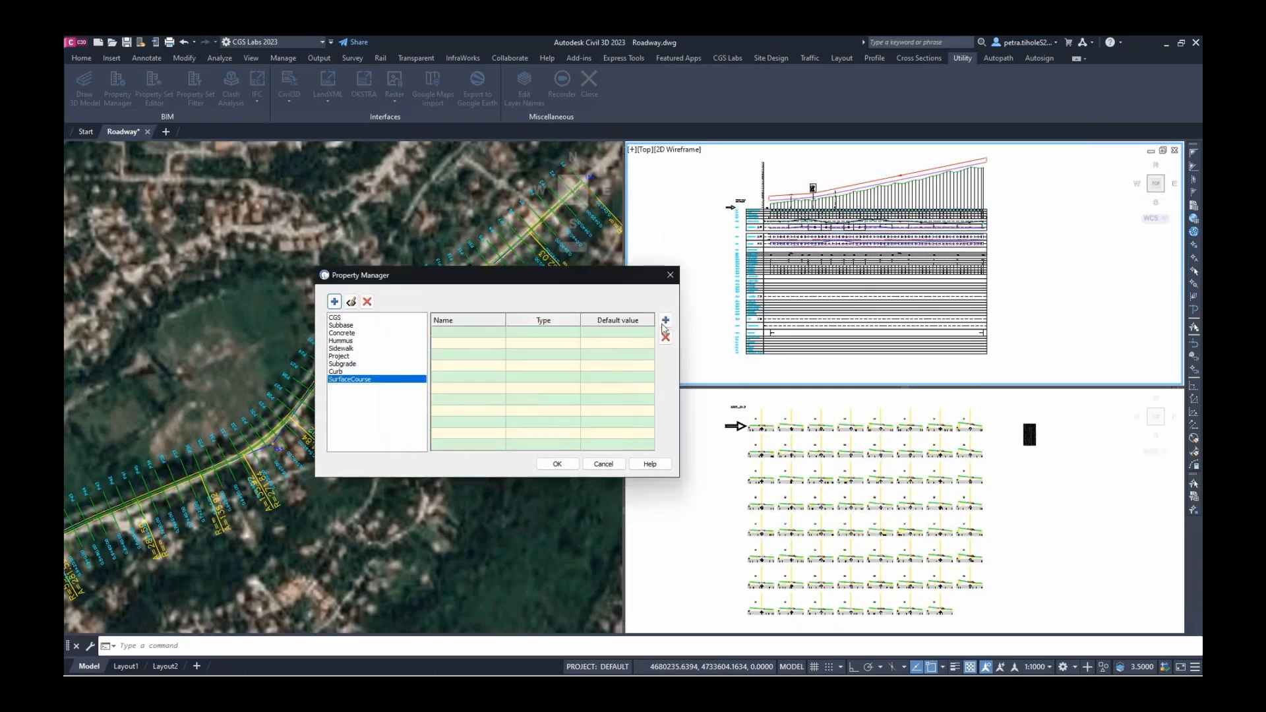
Add an ElementType property to SurfaceCourse with default value SurfaceCourse
{"action": "left_click", "coordinate": [665, 320]}
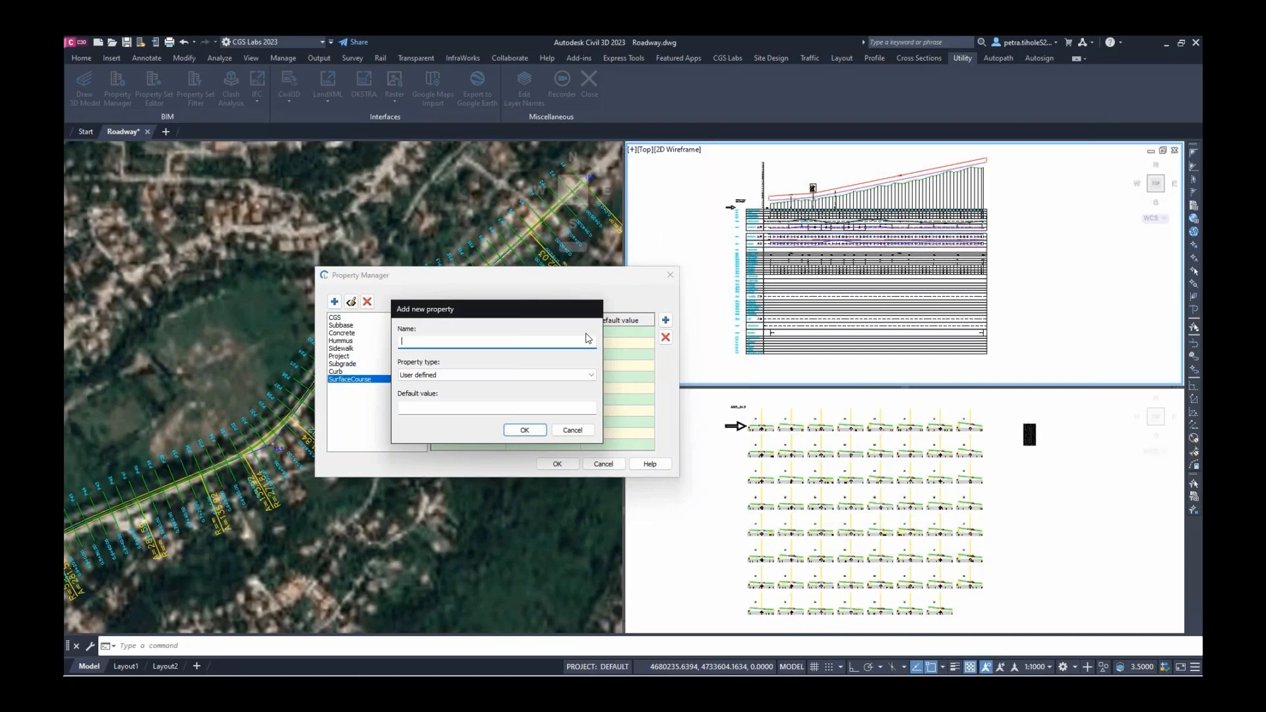
{"action": "type", "text": "ElementType"}
{"action": "left_click", "coordinate": [477, 406]}
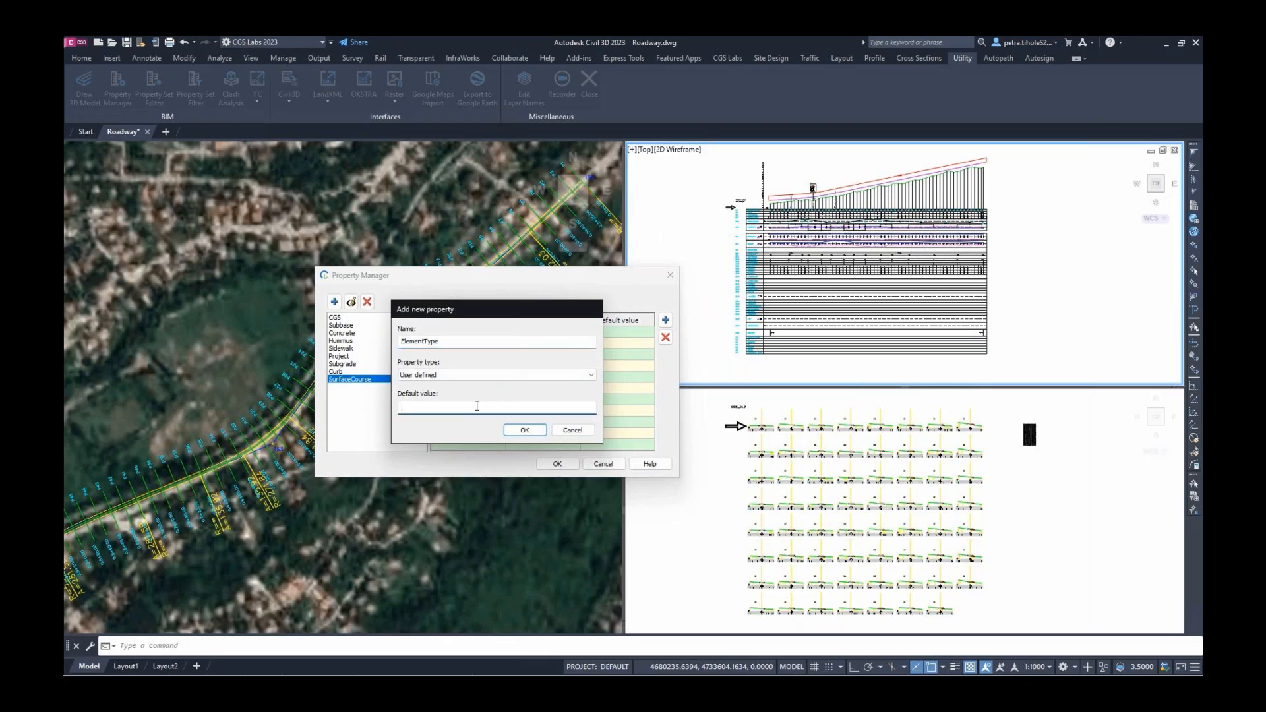
{"action": "type", "text": "SurfaceCourse"}
Confirm ElementType, then add a Material property defaulting to AC11surf
{"action": "left_click", "coordinate": [525, 430]}
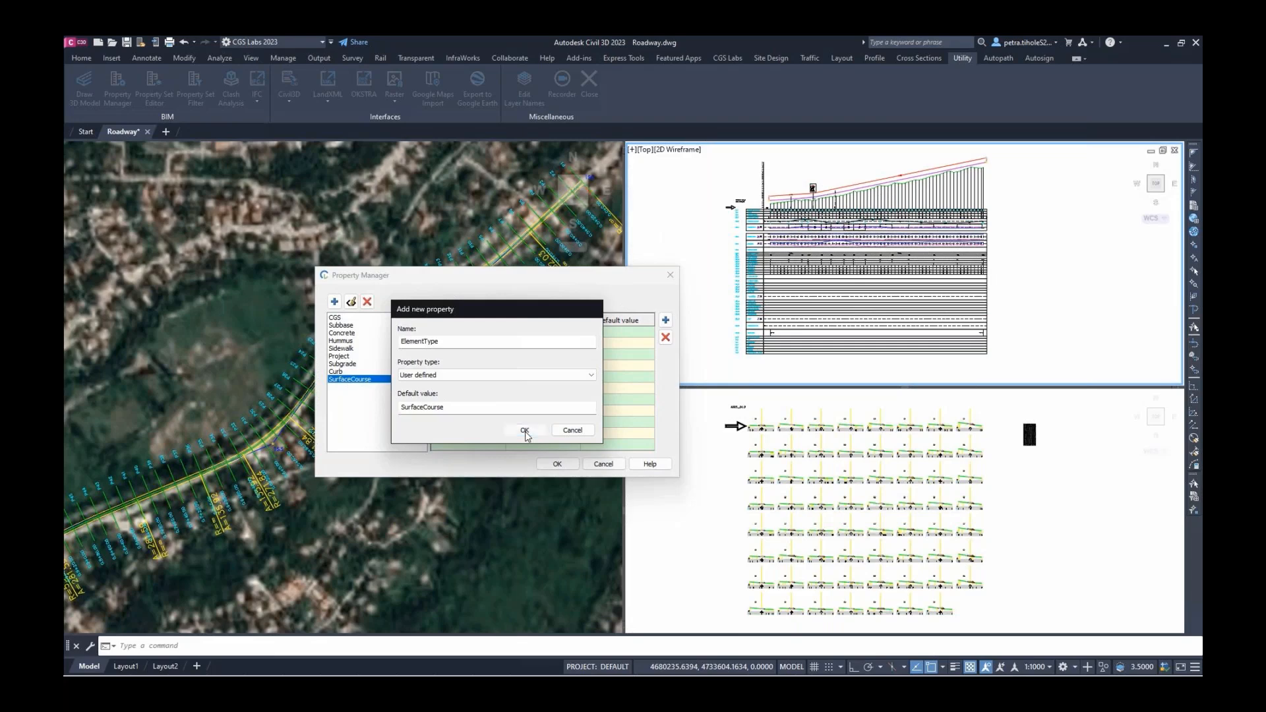
{"action": "left_click", "coordinate": [666, 321]}
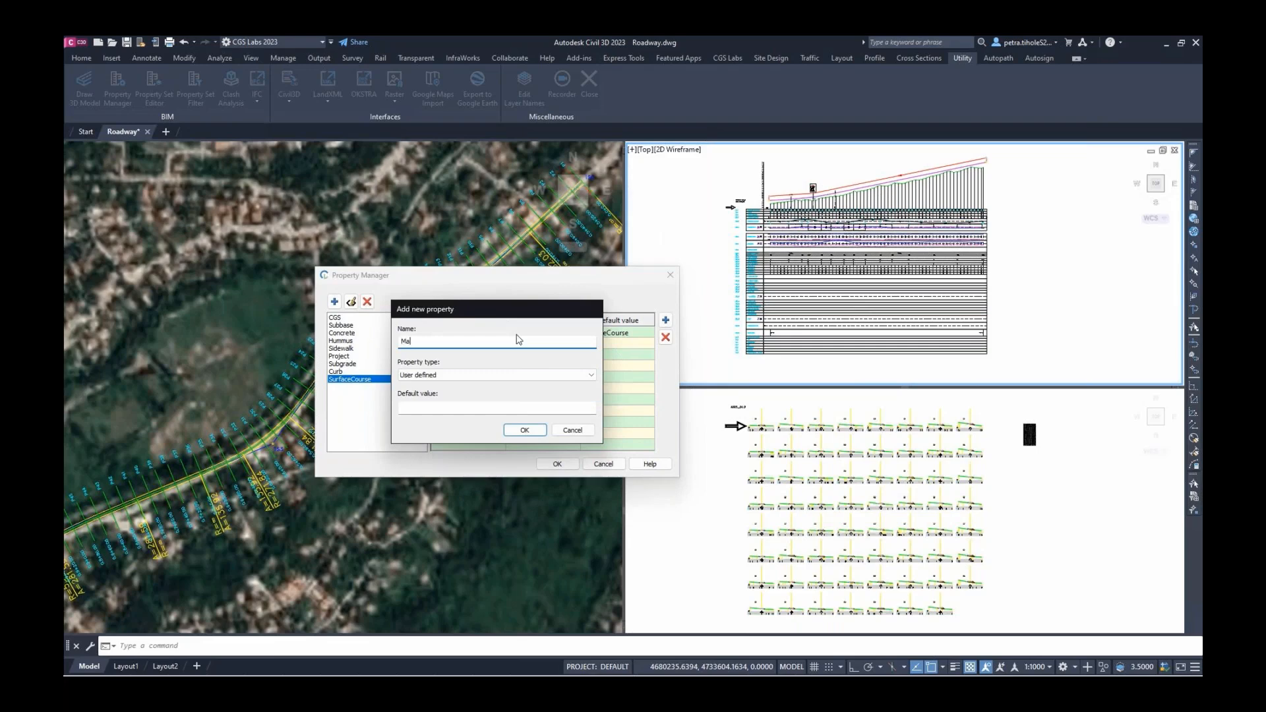
{"action": "type", "text": "Material"}
{"action": "left_click", "coordinate": [468, 408]}
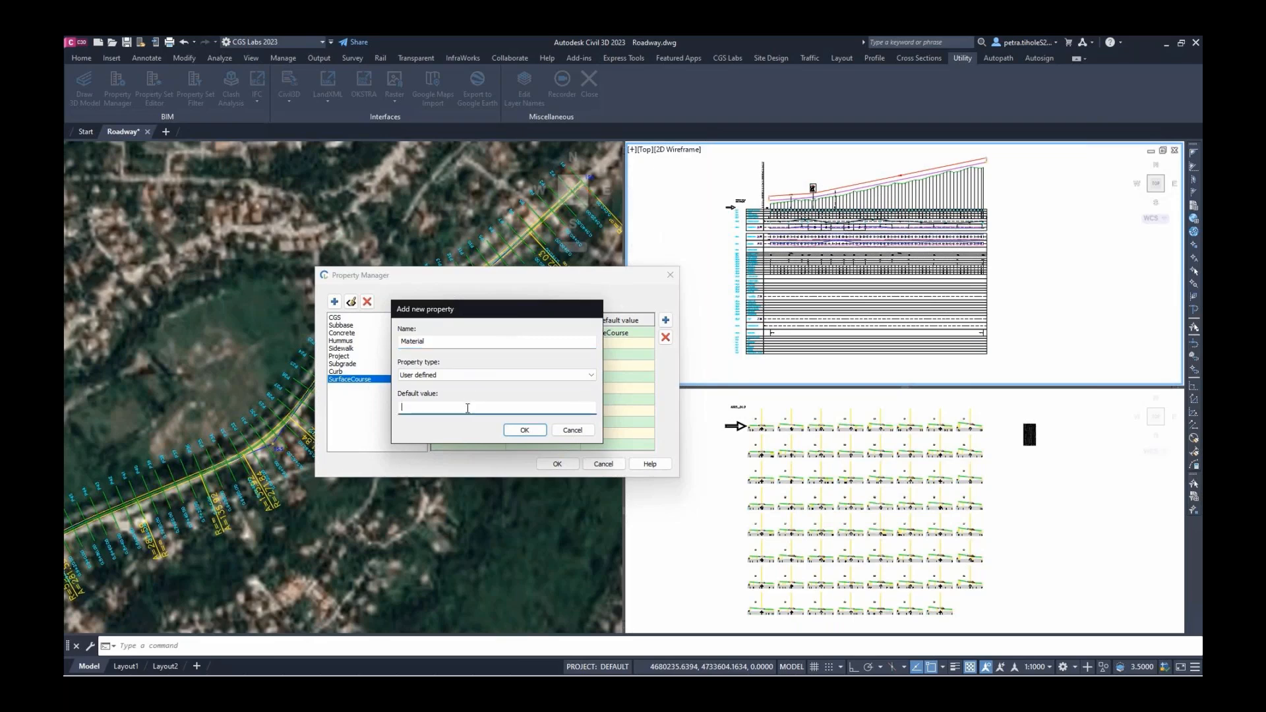
{"action": "type", "text": "AC11surf"}
{"action": "left_click", "coordinate": [524, 430]}
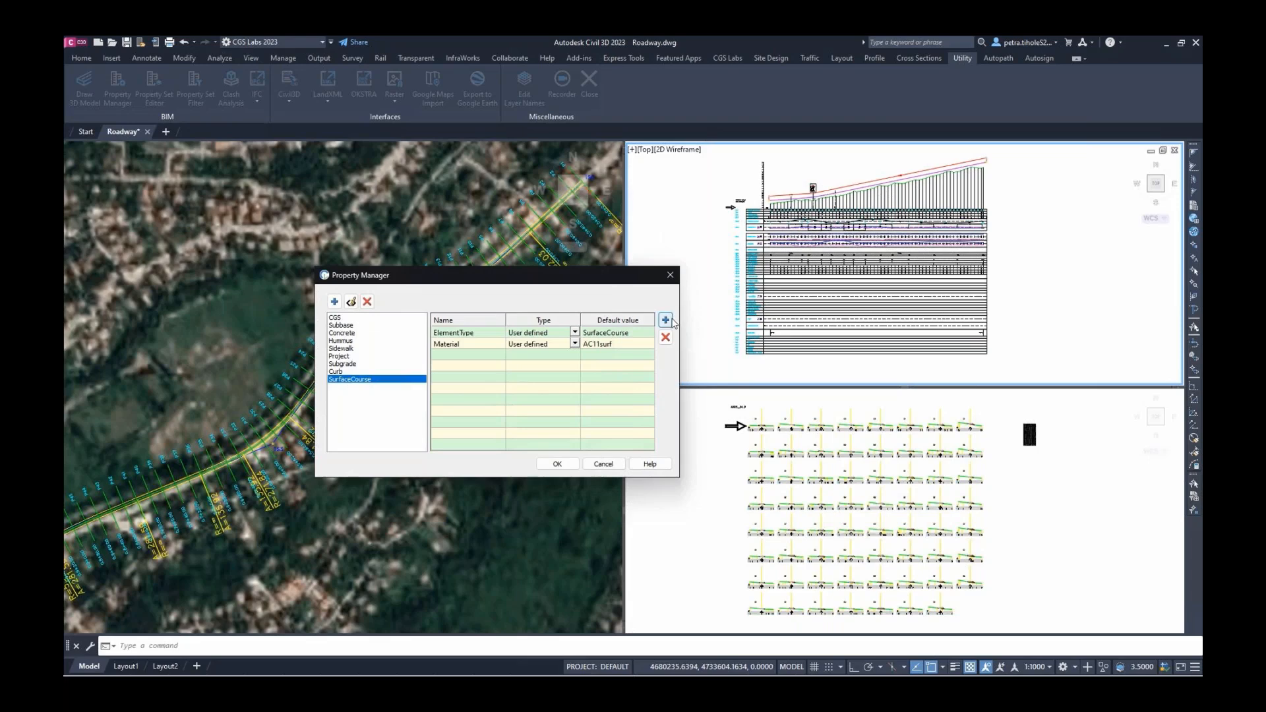
Add a Volume_m3 property of Volume type to SurfaceCourse
{"action": "left_click", "coordinate": [667, 321]}
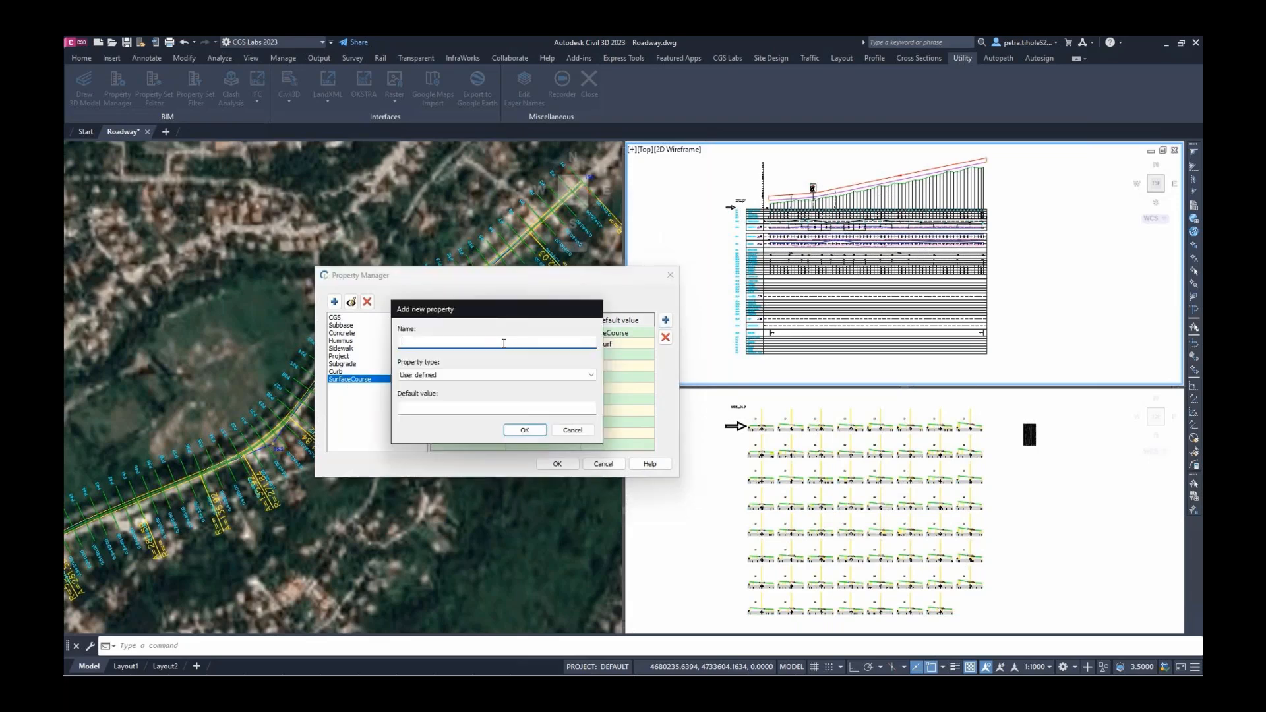
{"action": "type", "text": "Volume_m3"}
{"action": "left_click", "coordinate": [503, 373]}
{"action": "left_click", "coordinate": [454, 432]}
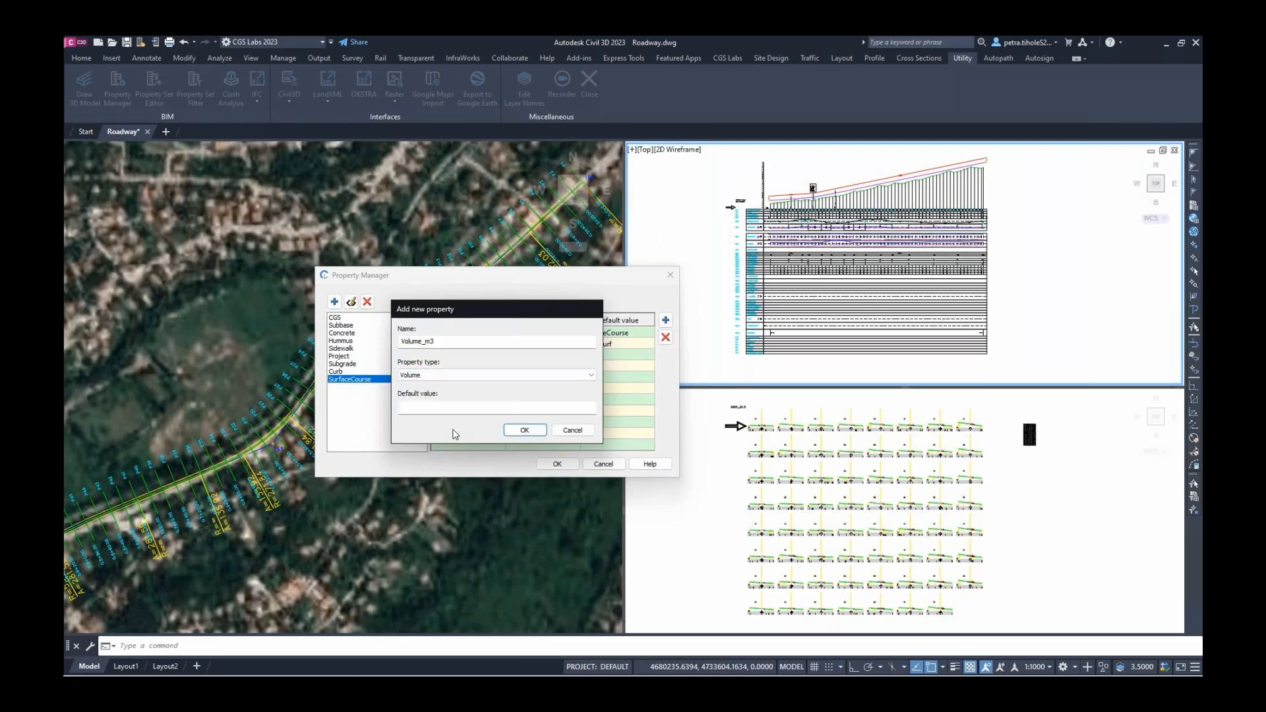
{"action": "left_click", "coordinate": [526, 431]}
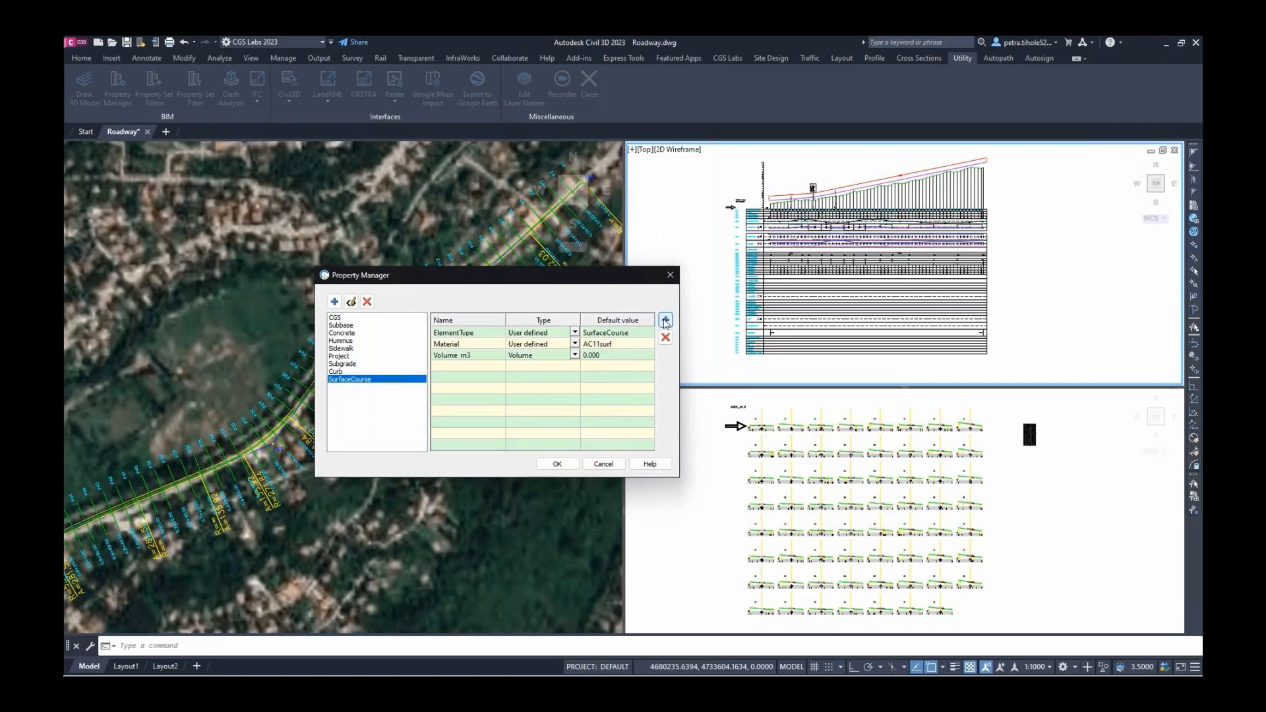
Start a Thickness_m property with default value 0.05
{"action": "left_click", "coordinate": [665, 320]}
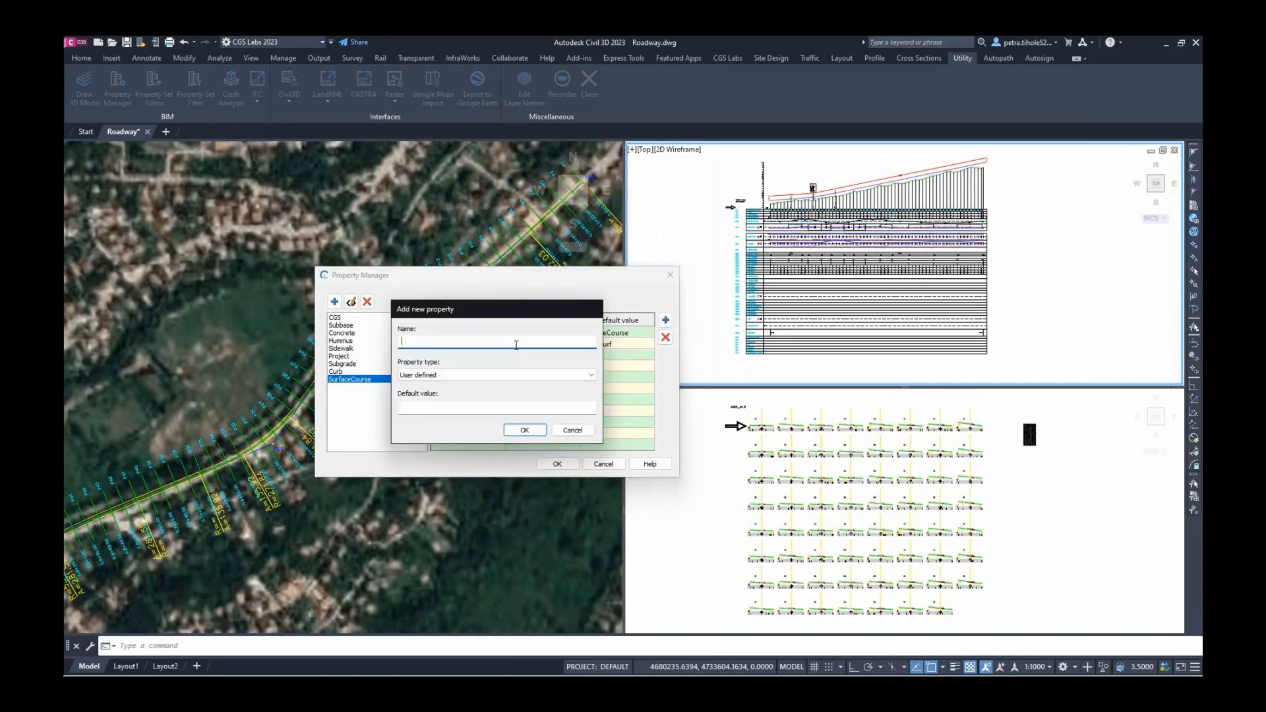
{"action": "type", "text": "Thickness_m"}
{"action": "left_click", "coordinate": [470, 410]}
{"action": "type", "text": "0."}
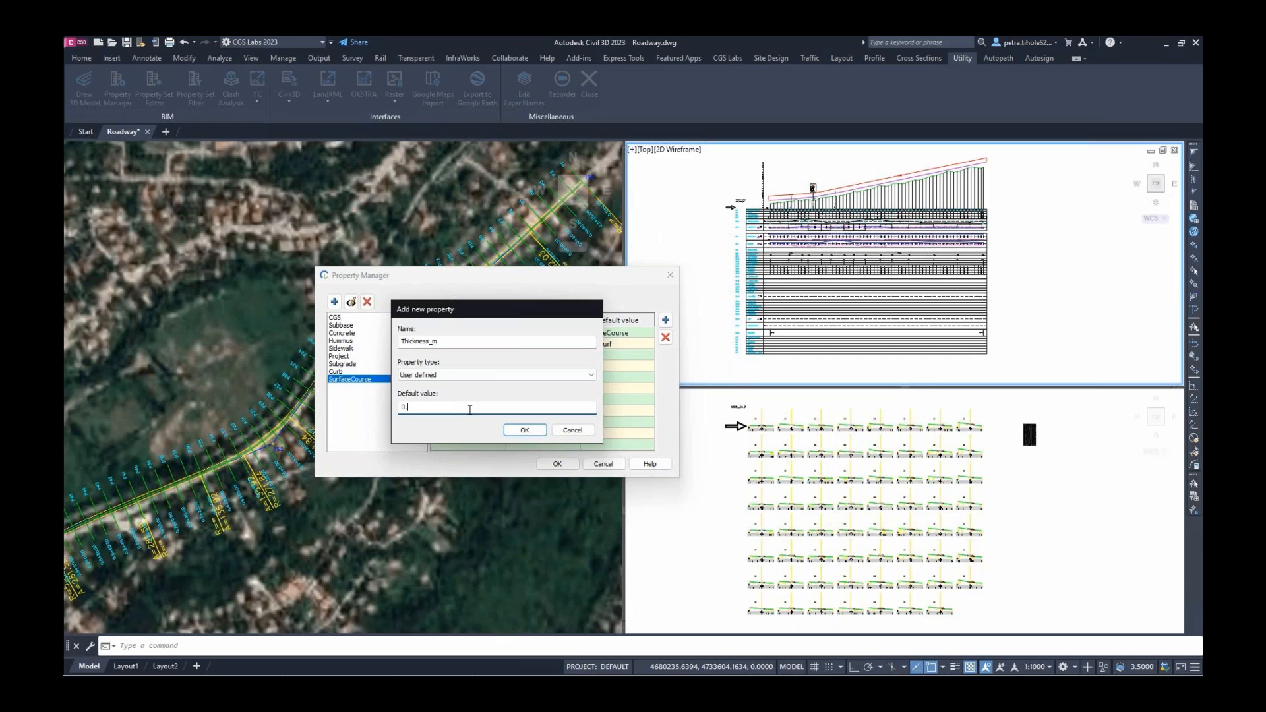
{"action": "type", "text": "05"}
Confirm Thickness_m and add a StationStart_m property of Start station type
{"action": "left_click", "coordinate": [524, 430]}
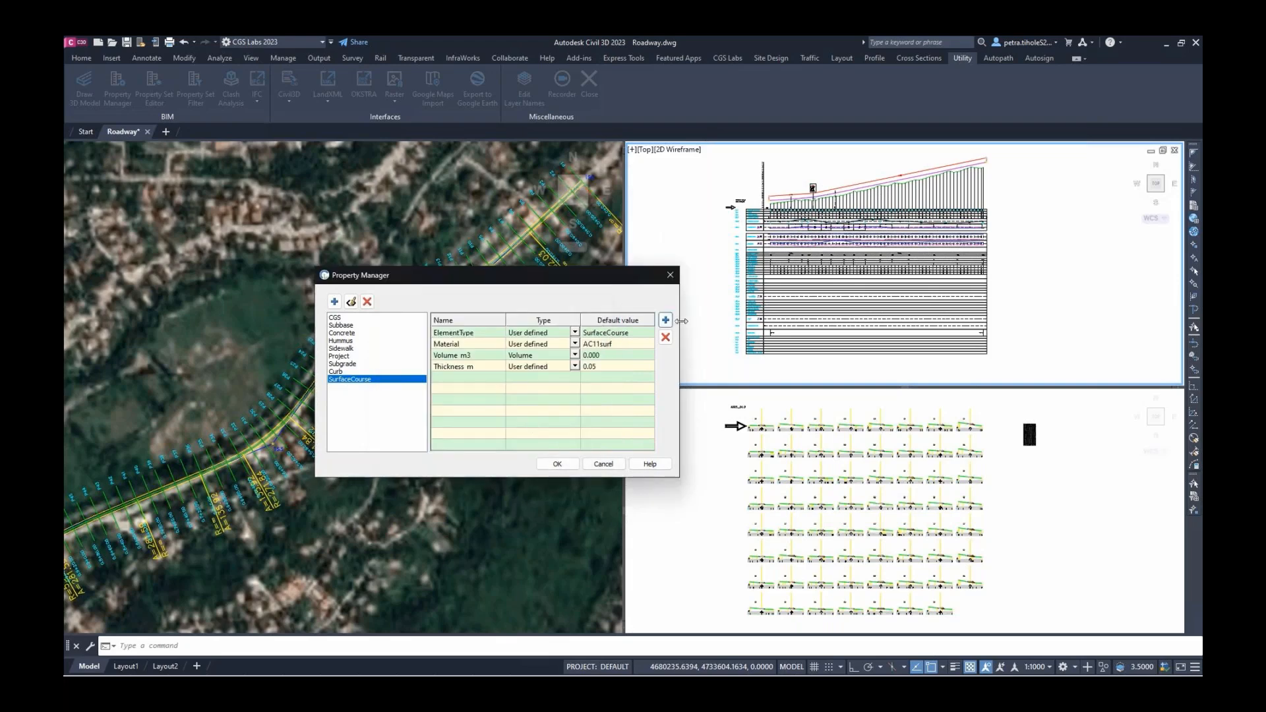
{"action": "left_click", "coordinate": [666, 321]}
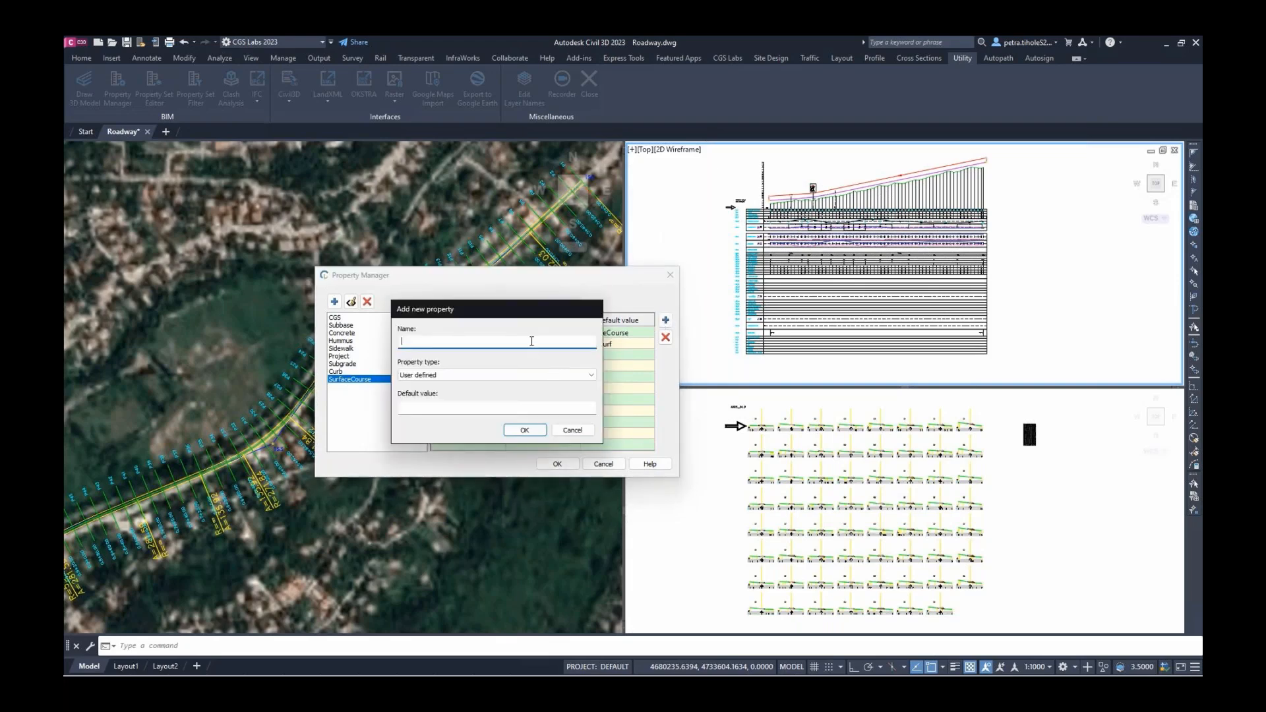
{"action": "type", "text": "StationStart_m"}
{"action": "left_click", "coordinate": [512, 374]}
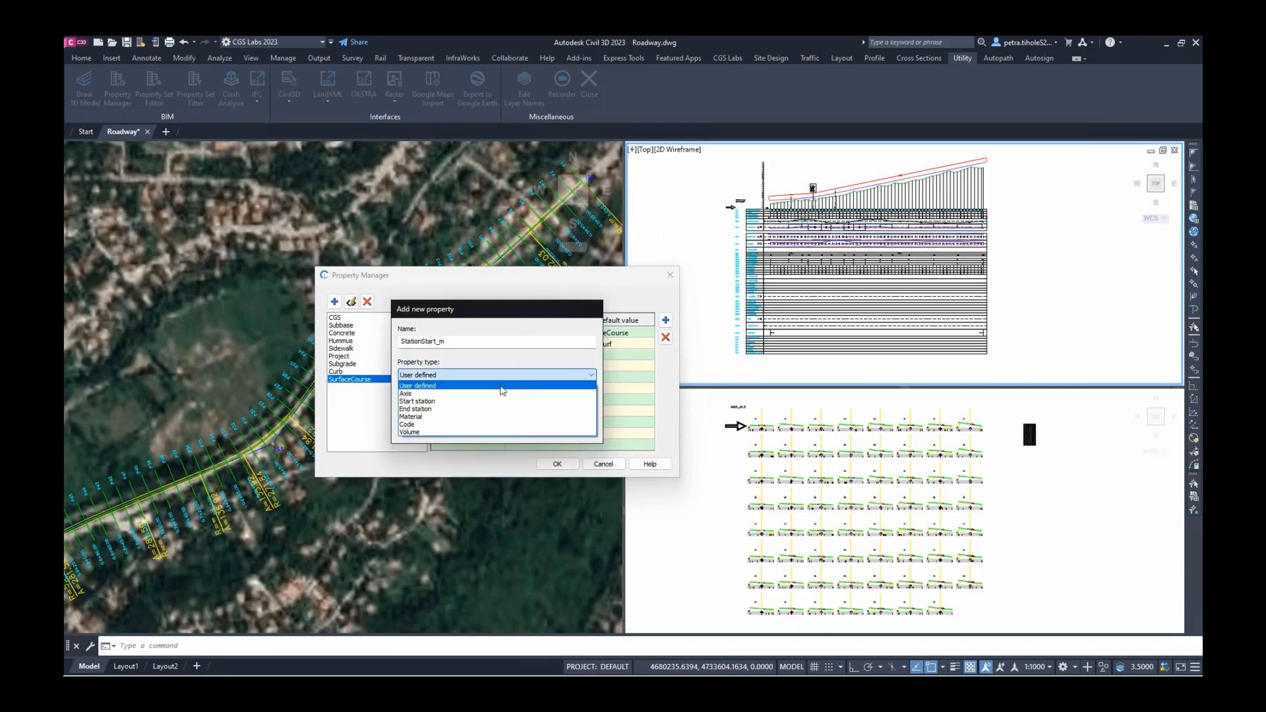
{"action": "left_click", "coordinate": [486, 401]}
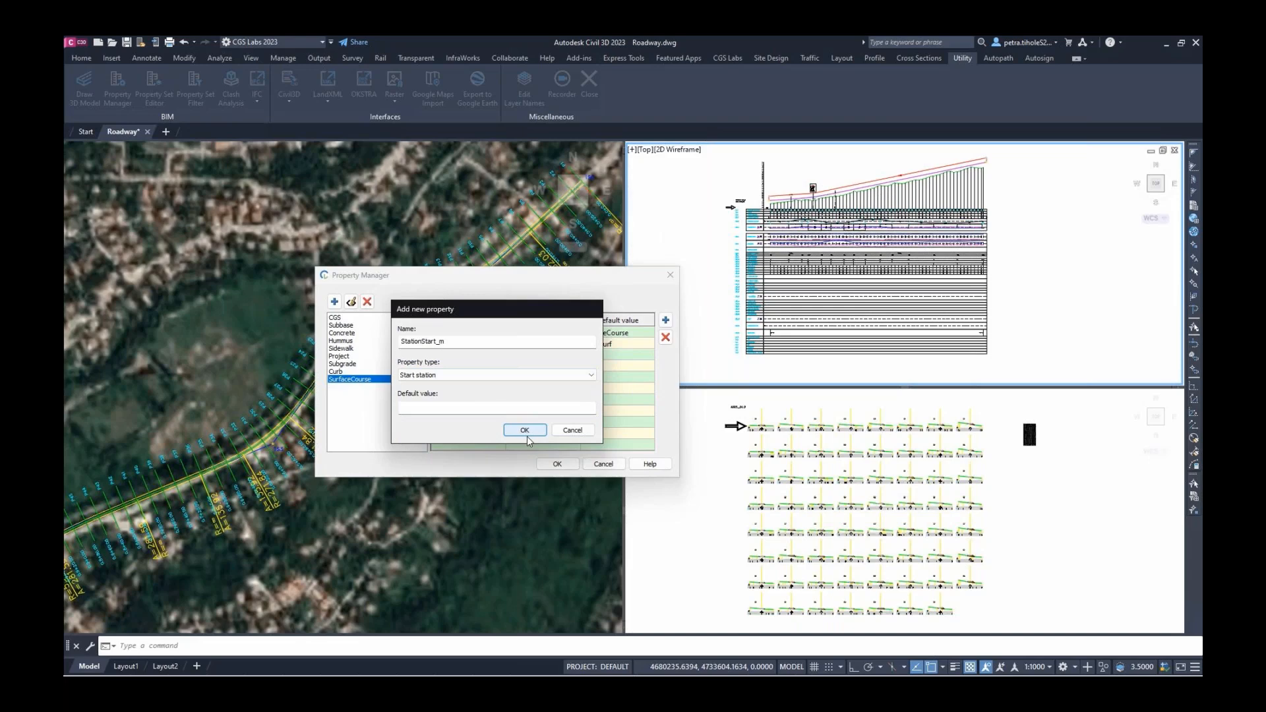
{"action": "left_click", "coordinate": [527, 432]}
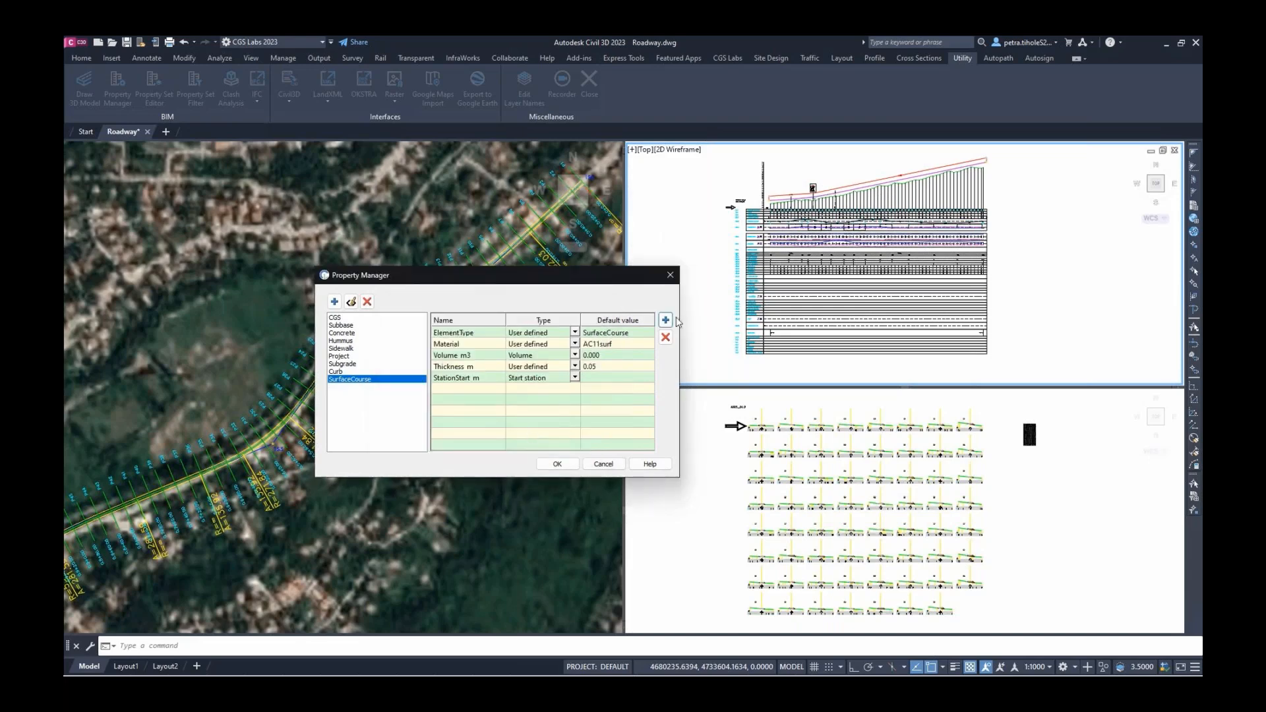
Add a StationEnd property of End station type, then save and close Property Manager
{"action": "left_click", "coordinate": [666, 320]}
{"action": "type", "text": "Stat"}
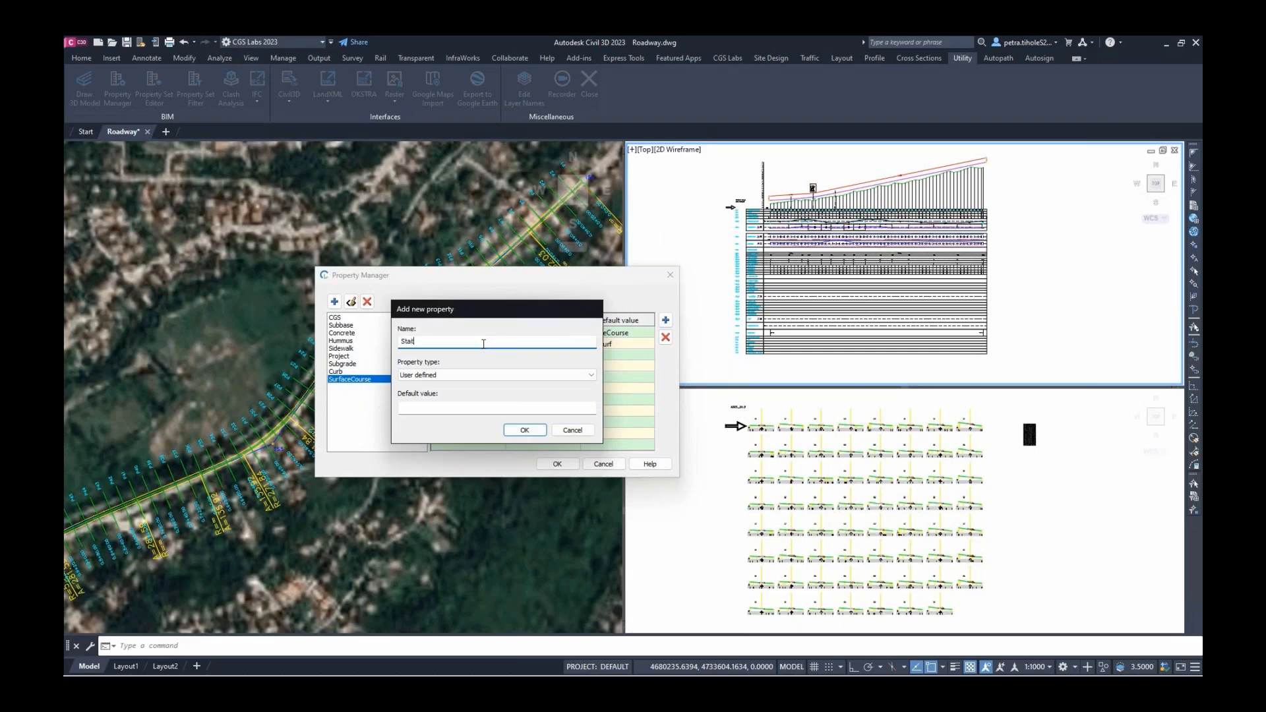
{"action": "type", "text": "ionEnd"}
{"action": "left_click", "coordinate": [469, 376]}
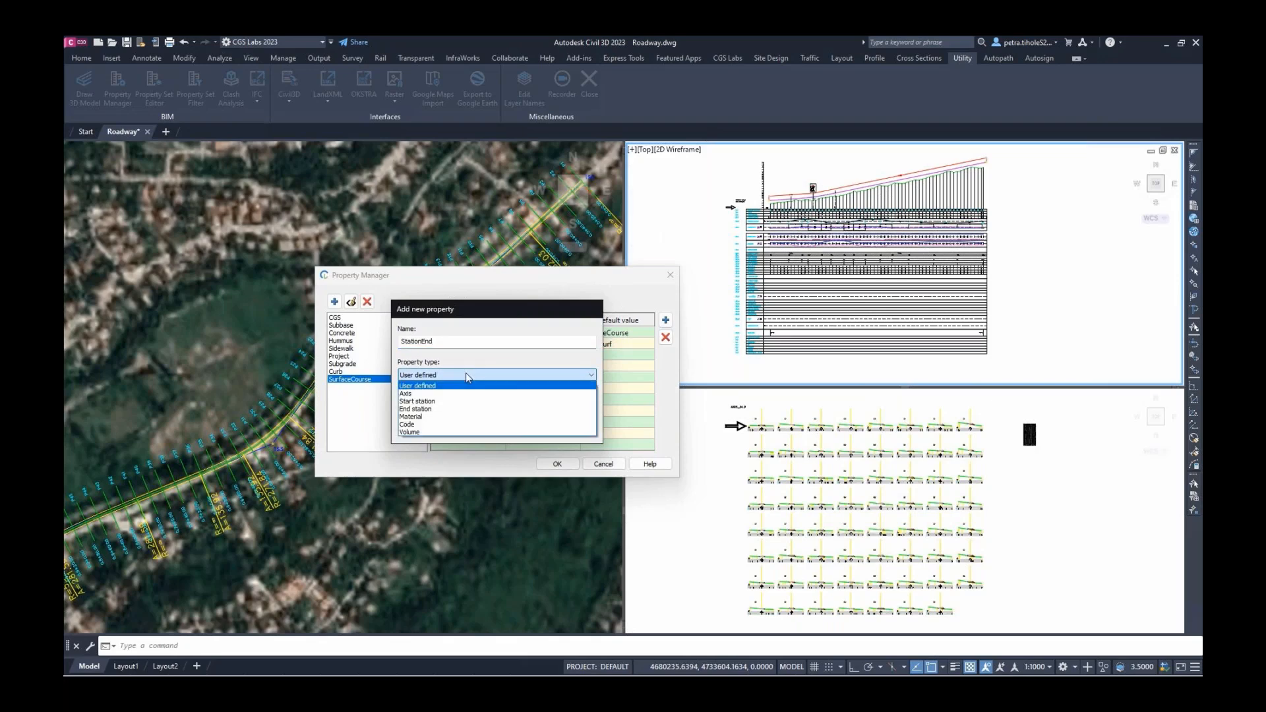
{"action": "left_click", "coordinate": [455, 411]}
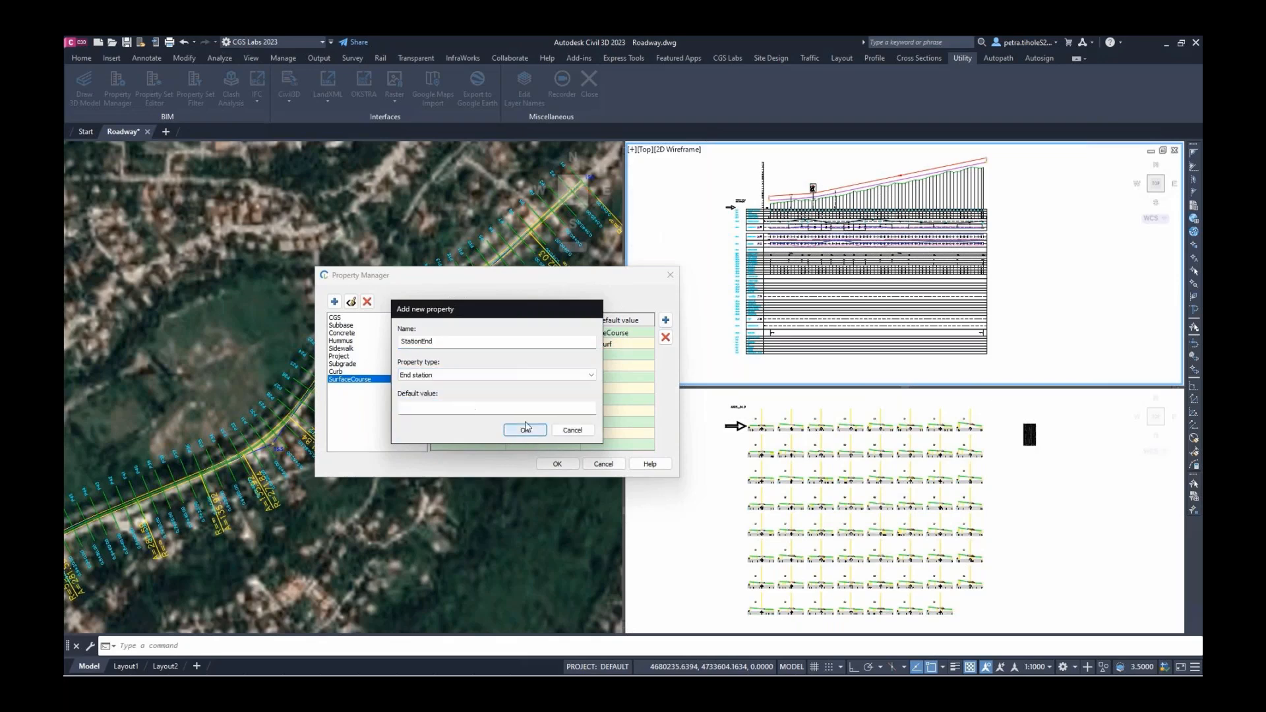
{"action": "left_click", "coordinate": [525, 430]}
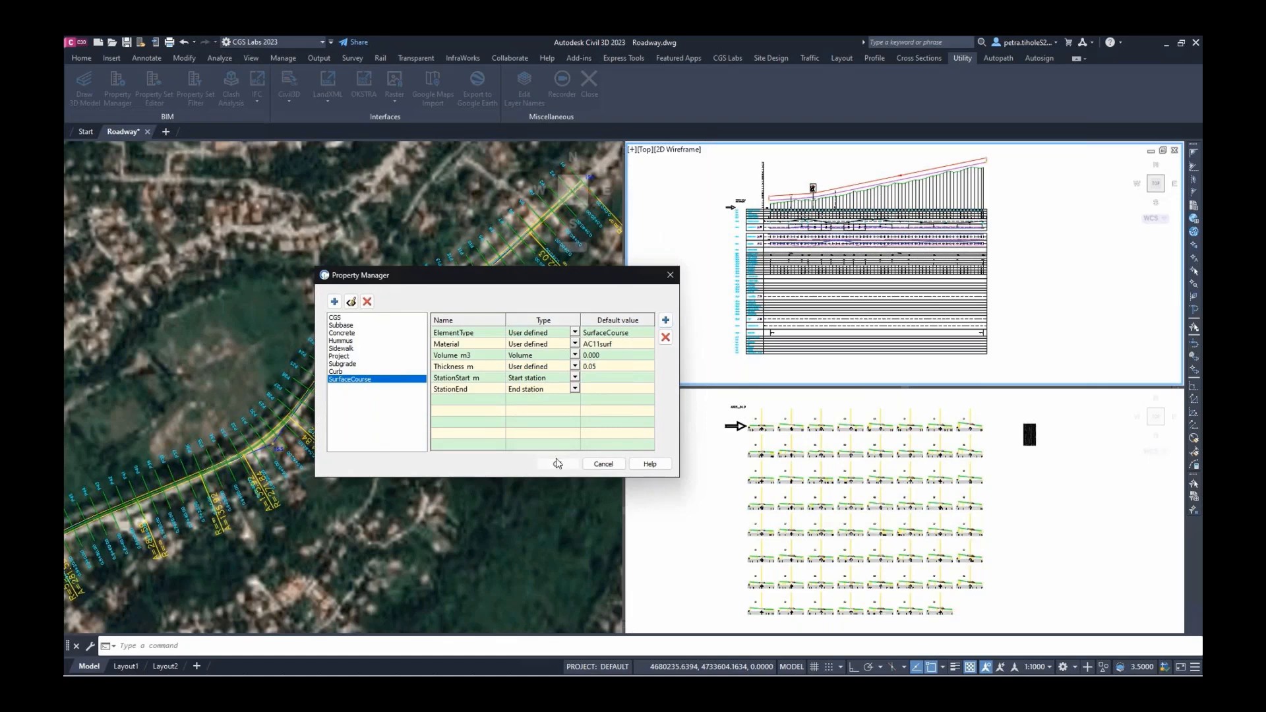
{"action": "left_click", "coordinate": [558, 463]}
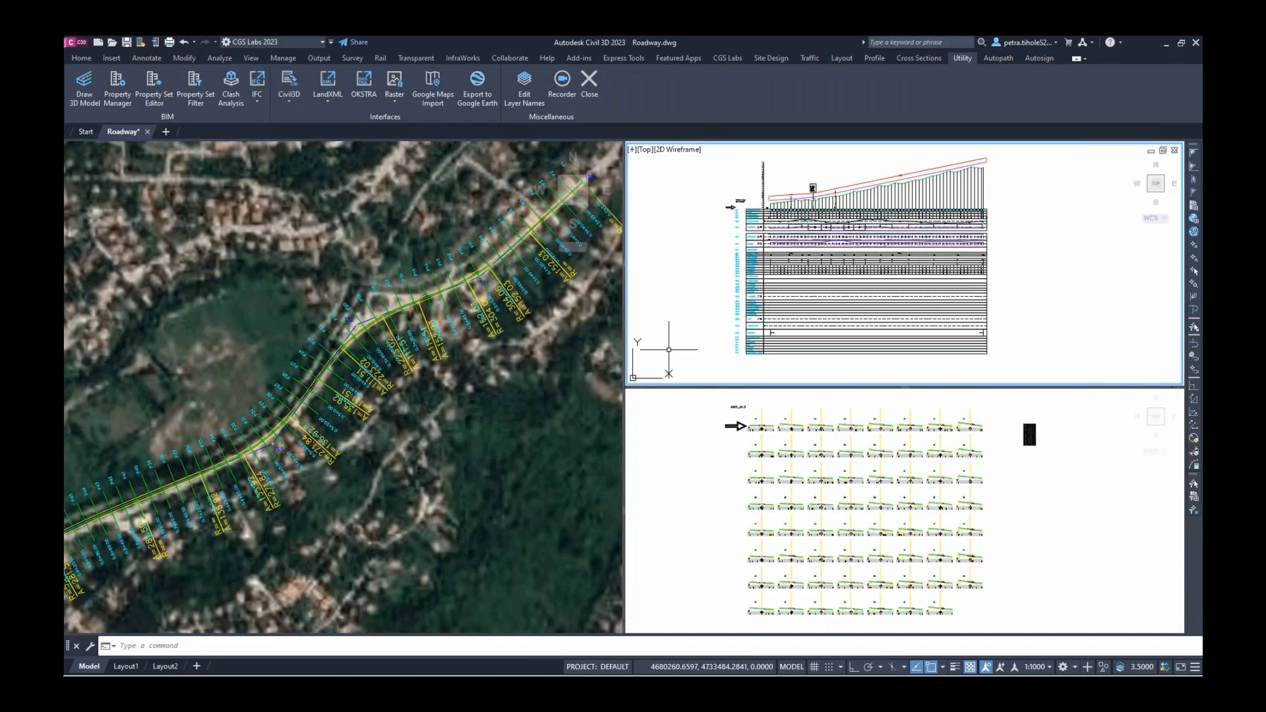
In Draw 3D Model, tick Align for all eight quantities from ASPHALT to SUBGRADE
{"action": "left_click", "coordinate": [85, 99]}
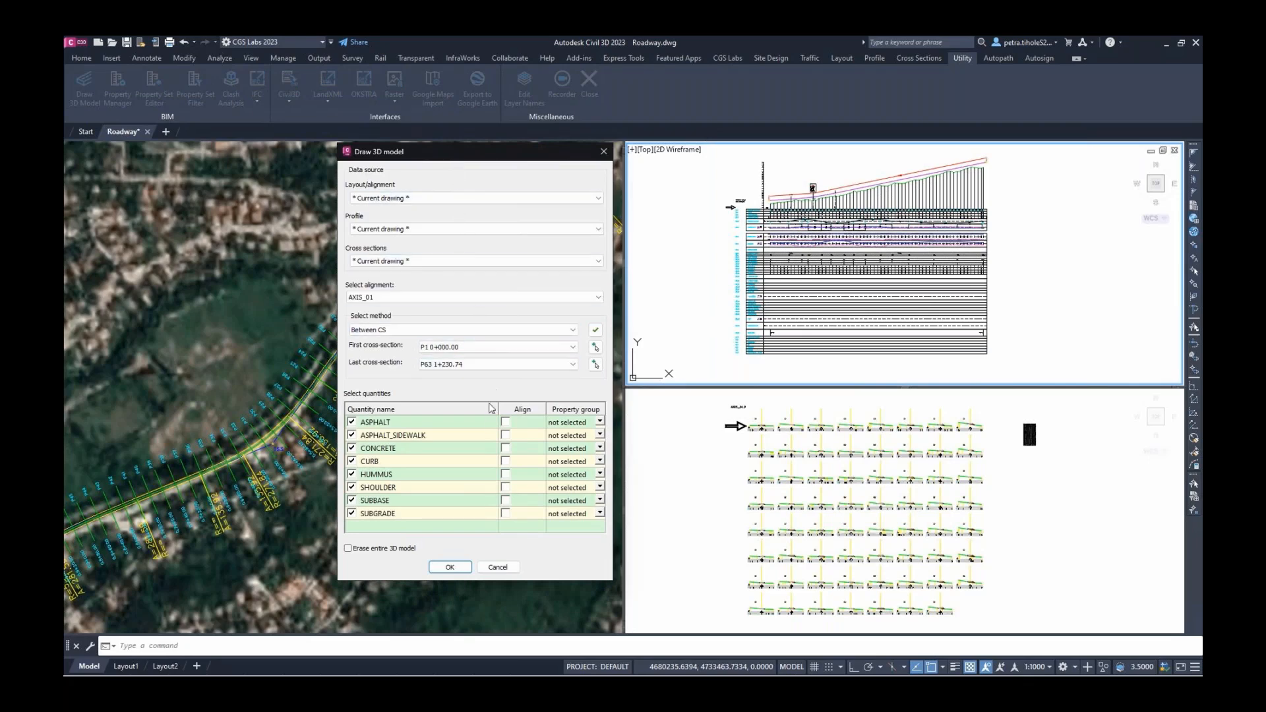
{"action": "left_click", "coordinate": [505, 422]}
{"action": "left_click", "coordinate": [505, 435]}
{"action": "left_click", "coordinate": [509, 451]}
{"action": "left_click", "coordinate": [508, 462]}
{"action": "left_click", "coordinate": [506, 462]}
{"action": "left_click", "coordinate": [508, 475]}
{"action": "left_click", "coordinate": [506, 488]}
{"action": "left_click", "coordinate": [506, 501]}
{"action": "left_click", "coordinate": [506, 514]}
Assign property groups: ASPHALT=SurfaceCourse, ASPHALT_SIDEWALK=Sidewalk, CONCRETE=Concrete, CURB=Curb
{"action": "left_click", "coordinate": [600, 422]}
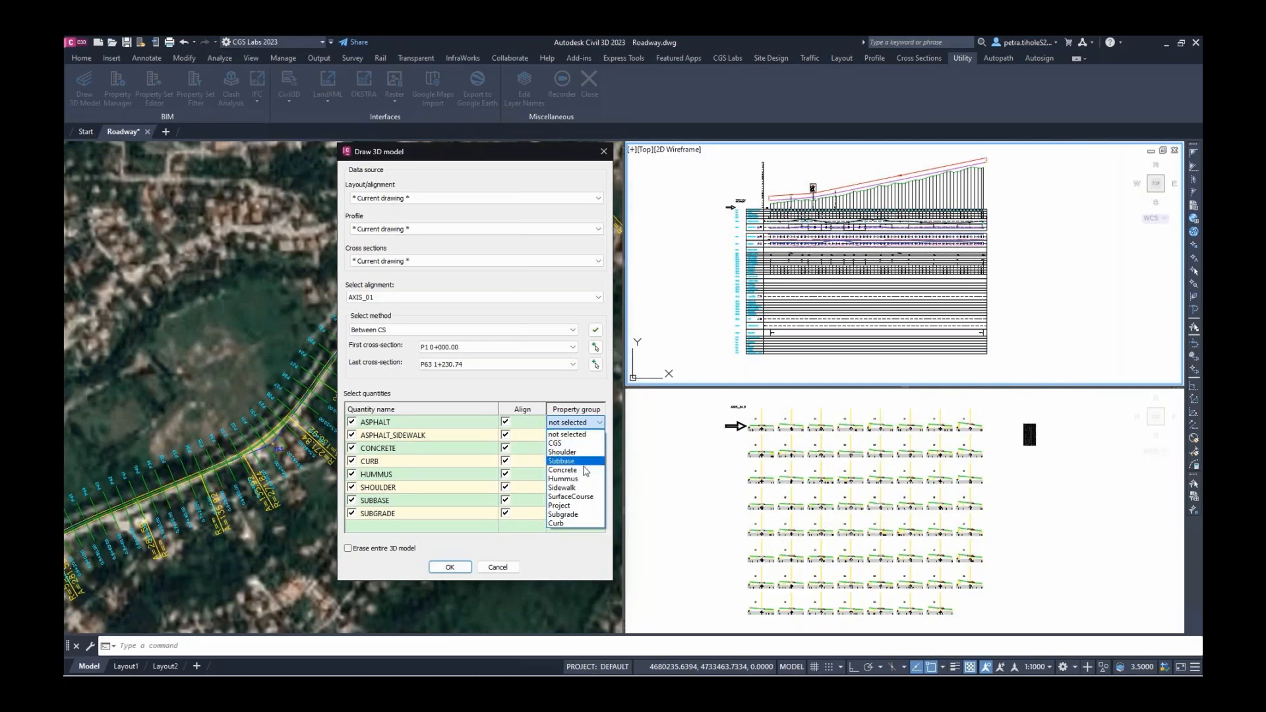
{"action": "left_click", "coordinate": [580, 496]}
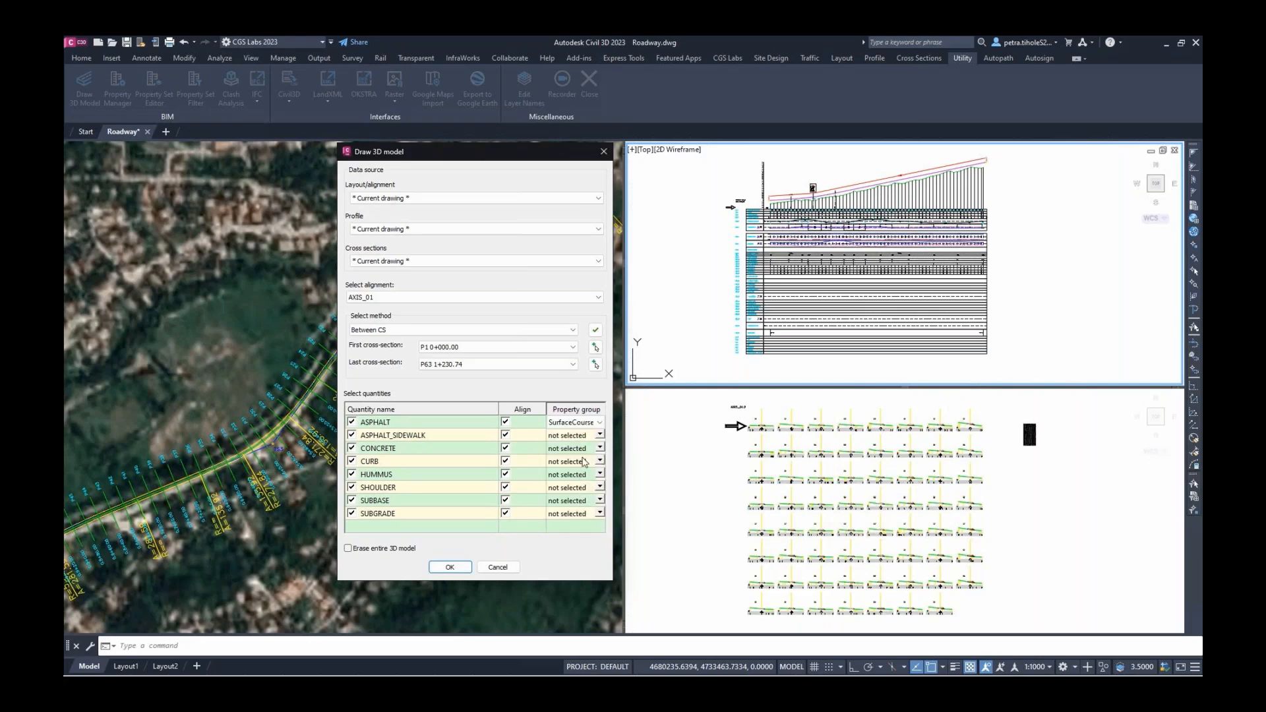
{"action": "left_click", "coordinate": [600, 436]}
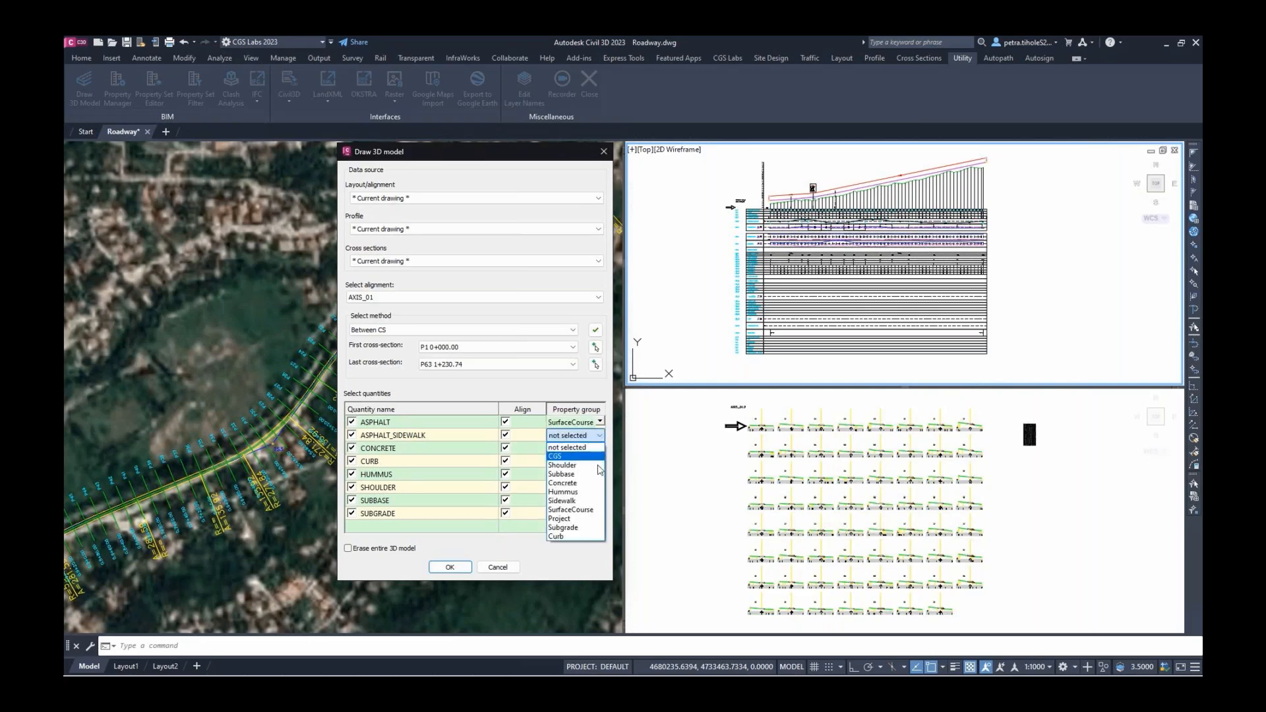
{"action": "left_click", "coordinate": [580, 500]}
{"action": "left_click", "coordinate": [600, 450]}
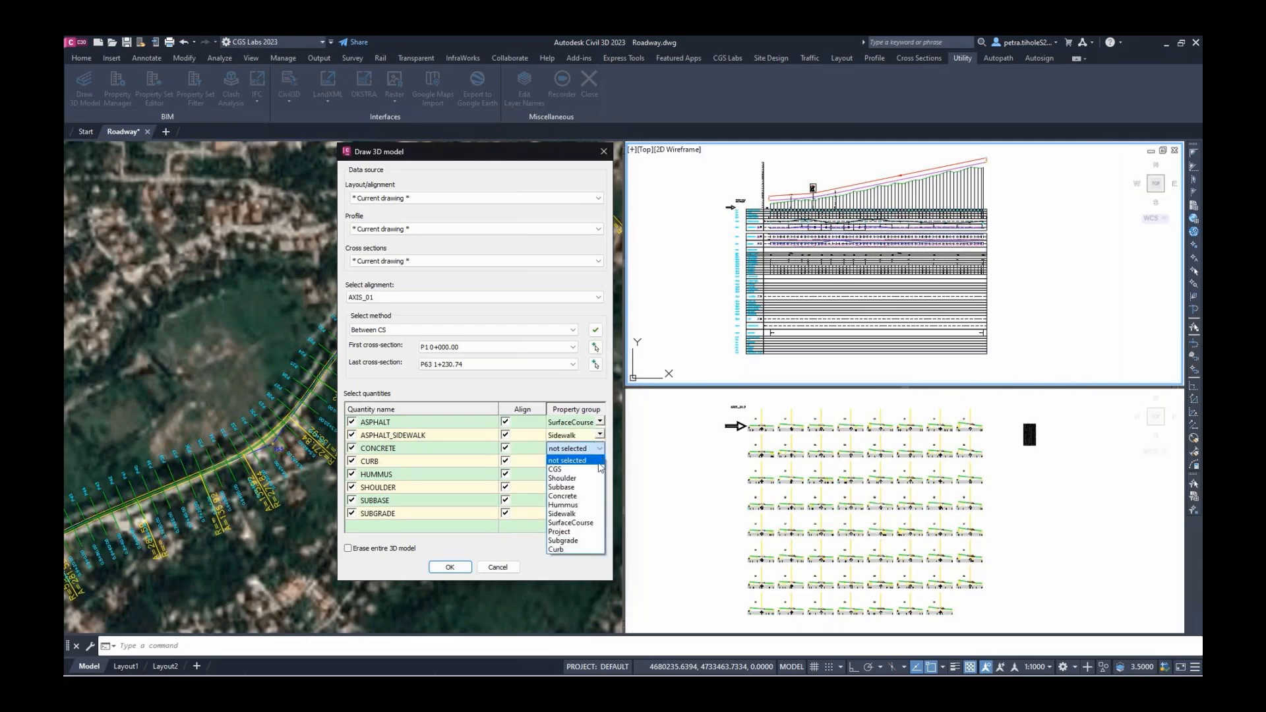
{"action": "left_click", "coordinate": [595, 496]}
{"action": "left_click", "coordinate": [600, 461]}
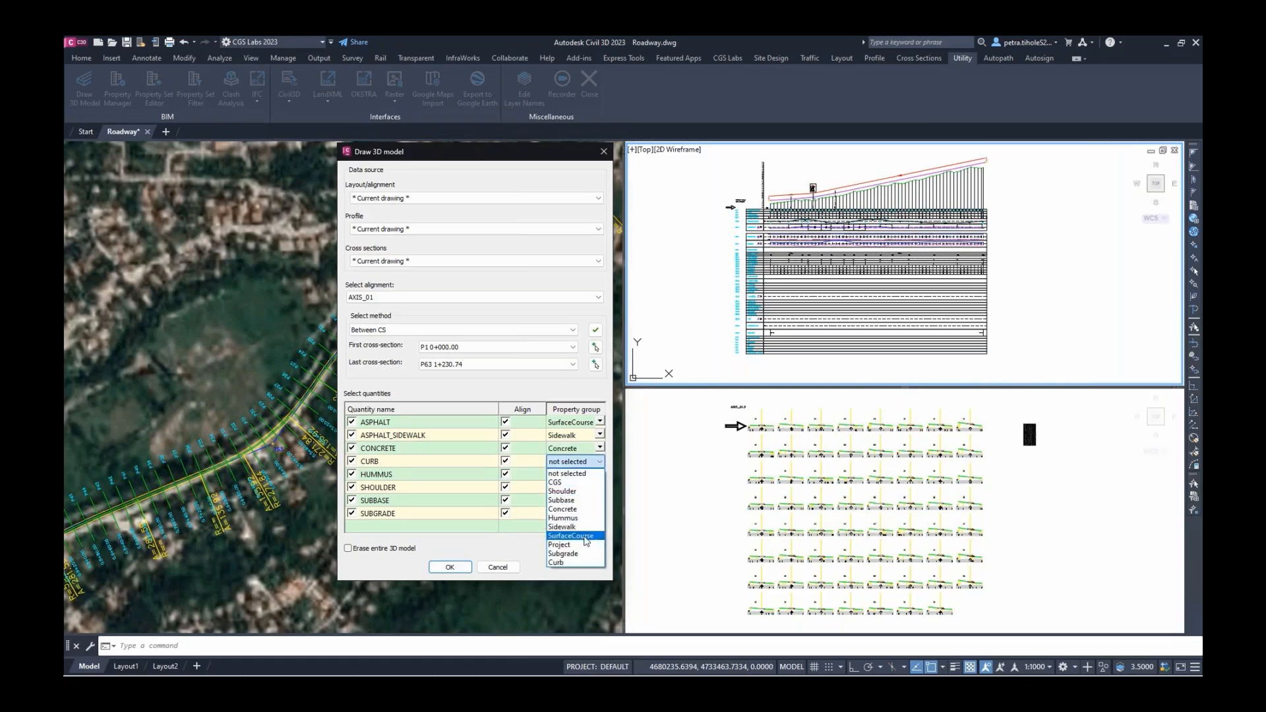
{"action": "left_click", "coordinate": [579, 561]}
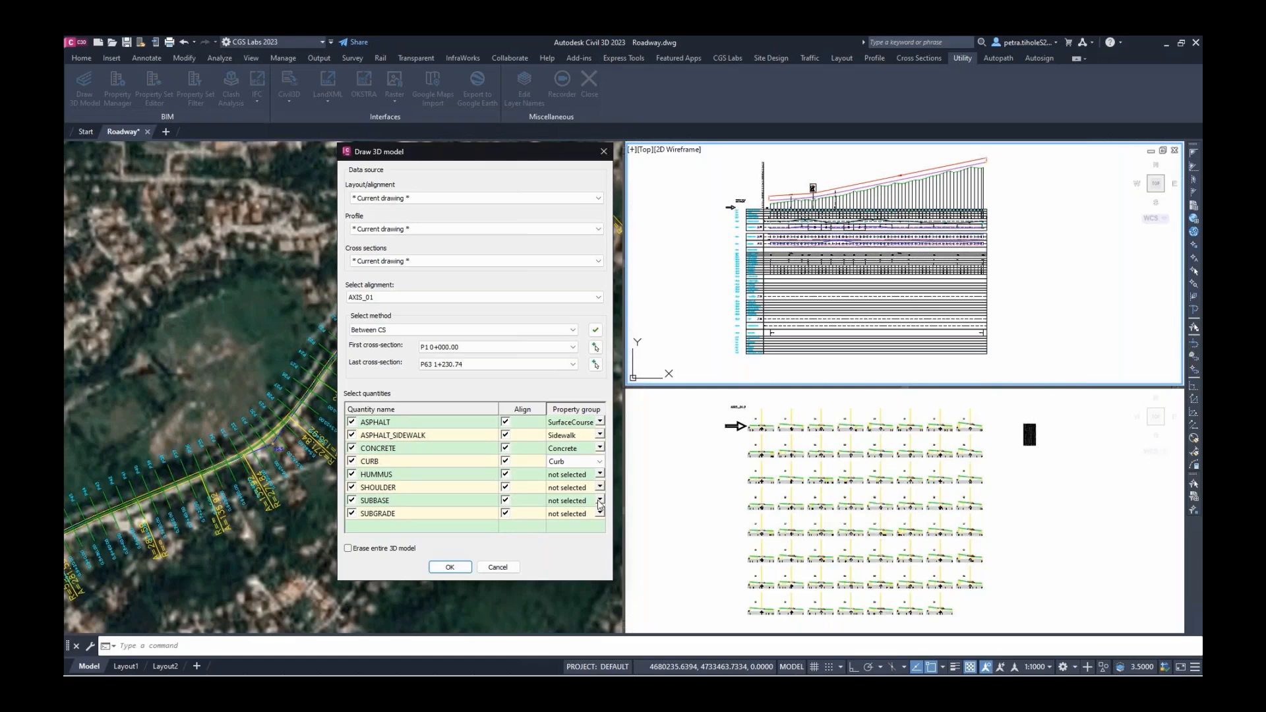
Assign property groups: HUMMUS=Hummus, SHOULDER=Shoulder, SUBBASE=Subbase, SUBGRADE=Subgrade
{"action": "left_click", "coordinate": [600, 474]}
{"action": "left_click", "coordinate": [593, 531]}
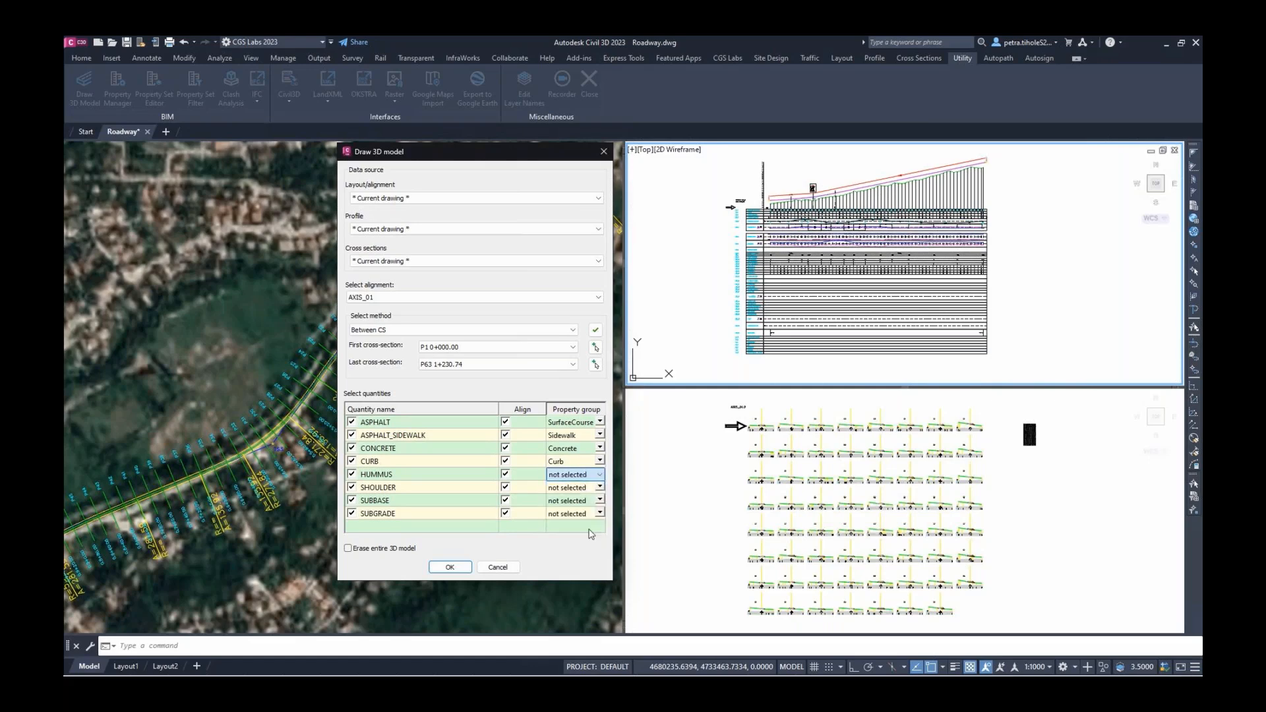
{"action": "left_click", "coordinate": [600, 488]}
{"action": "left_click", "coordinate": [601, 489]}
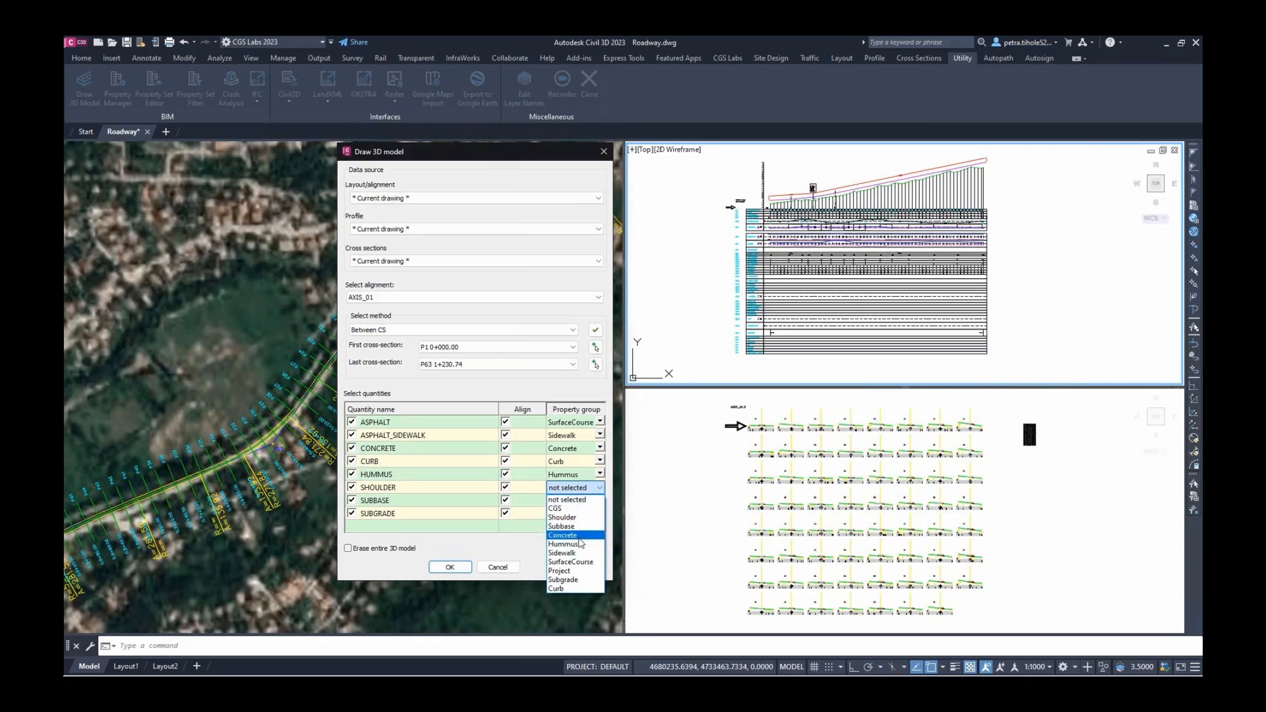
{"action": "left_click", "coordinate": [584, 519]}
{"action": "left_click", "coordinate": [600, 501]}
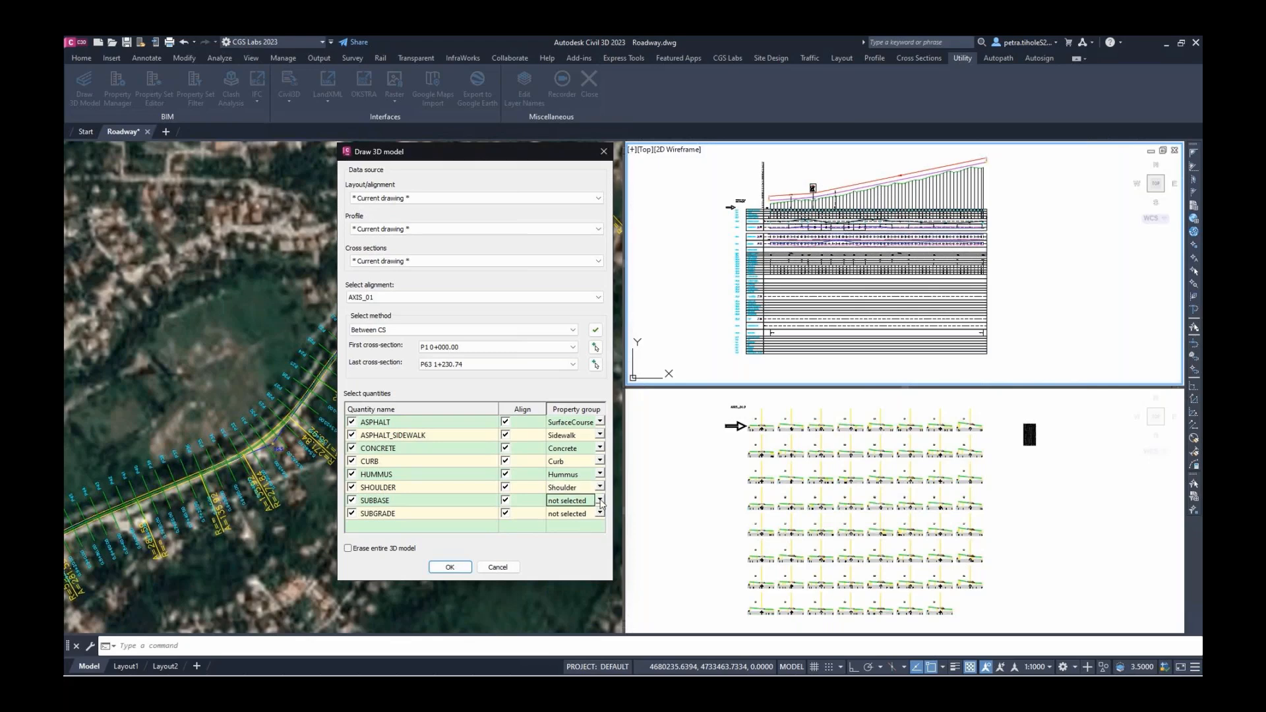
{"action": "left_click", "coordinate": [600, 501]}
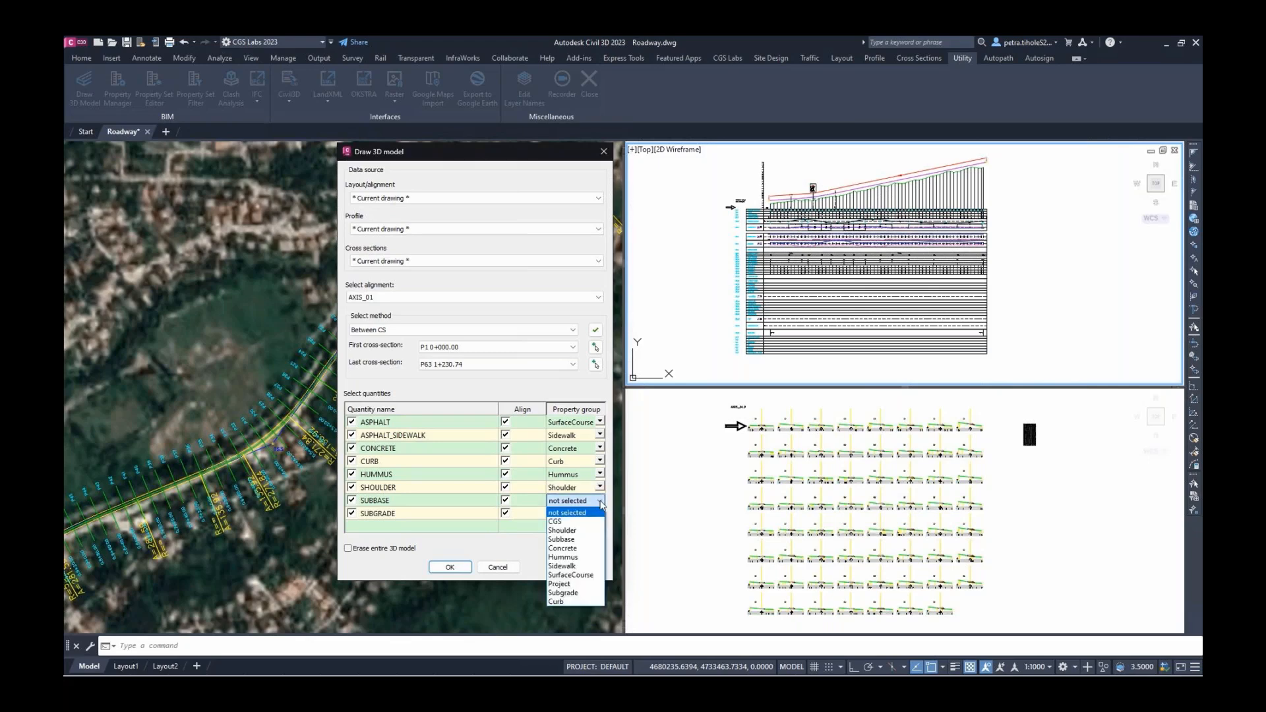
{"action": "left_click", "coordinate": [596, 542]}
{"action": "left_click", "coordinate": [600, 514]}
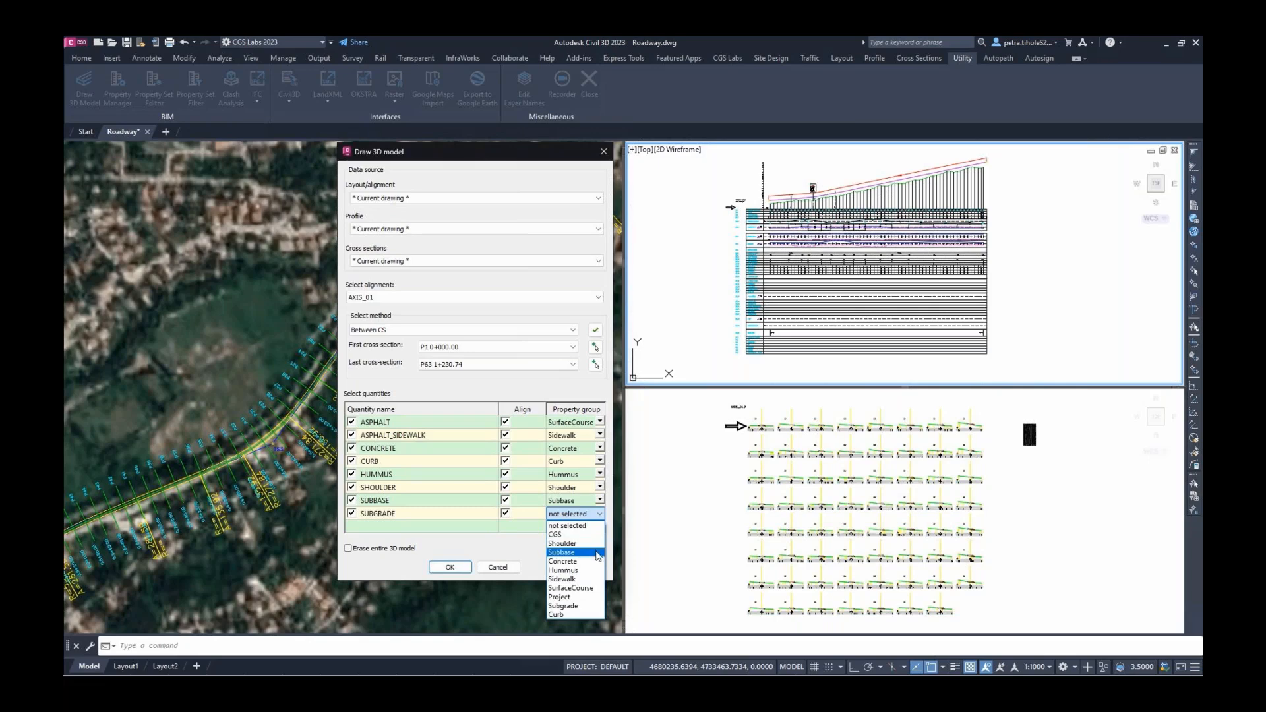
{"action": "left_click", "coordinate": [586, 606]}
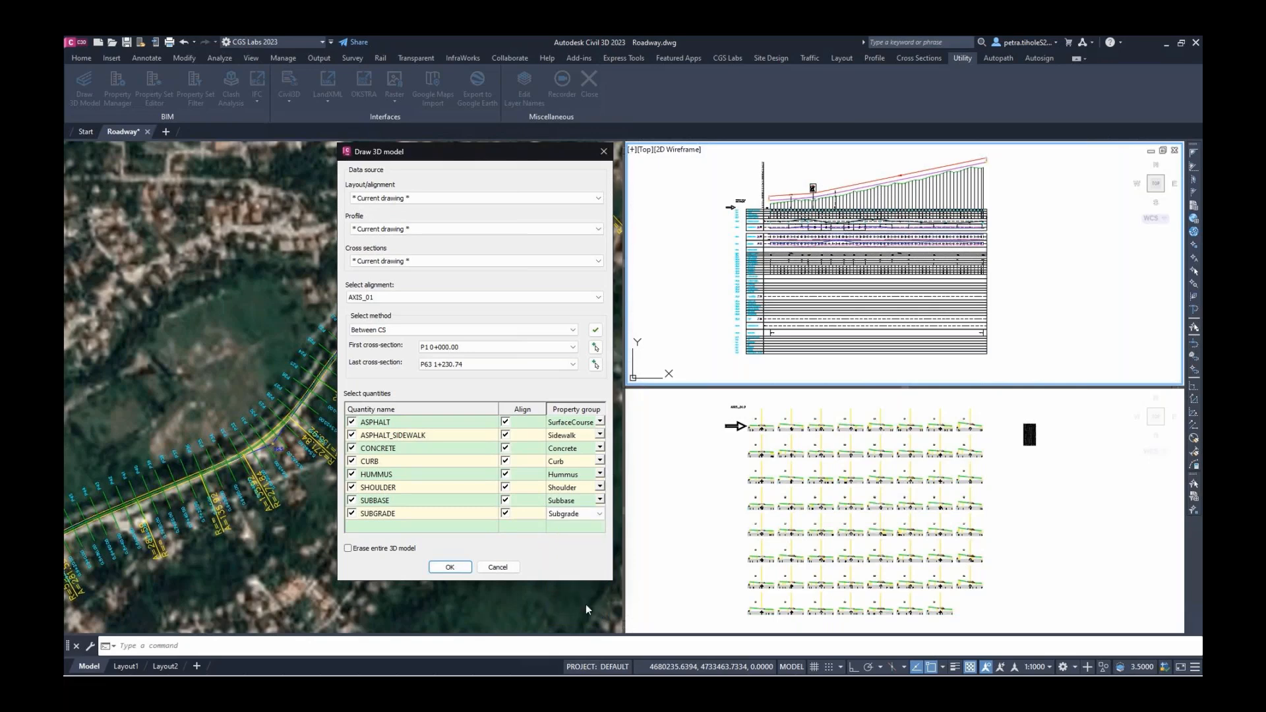
Draw the 3D road model and orbit the view to see it in 3D
{"action": "left_click", "coordinate": [451, 568]}
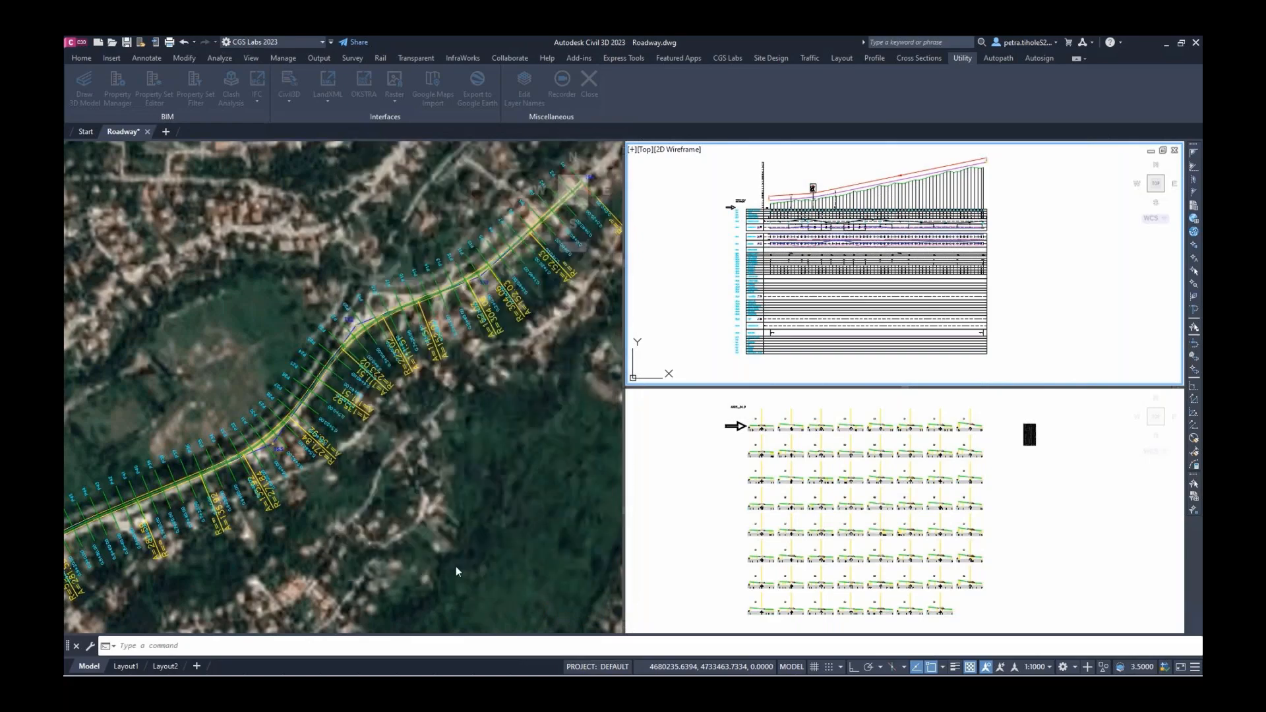
{"action": "left_click", "coordinate": [382, 384]}
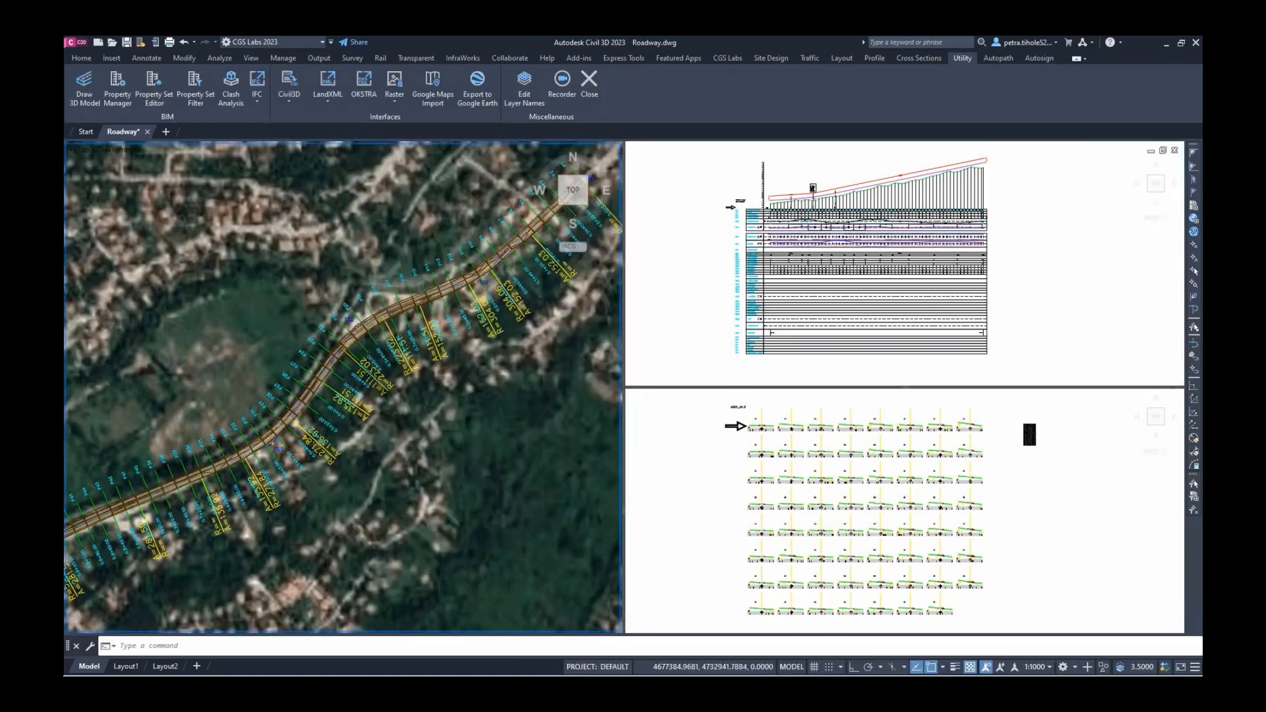
{"action": "scroll", "coordinate": [382, 384], "scroll_direction": "up", "scroll_amount": 2}
{"action": "scroll", "coordinate": [384, 381], "scroll_direction": "up", "scroll_amount": 2}
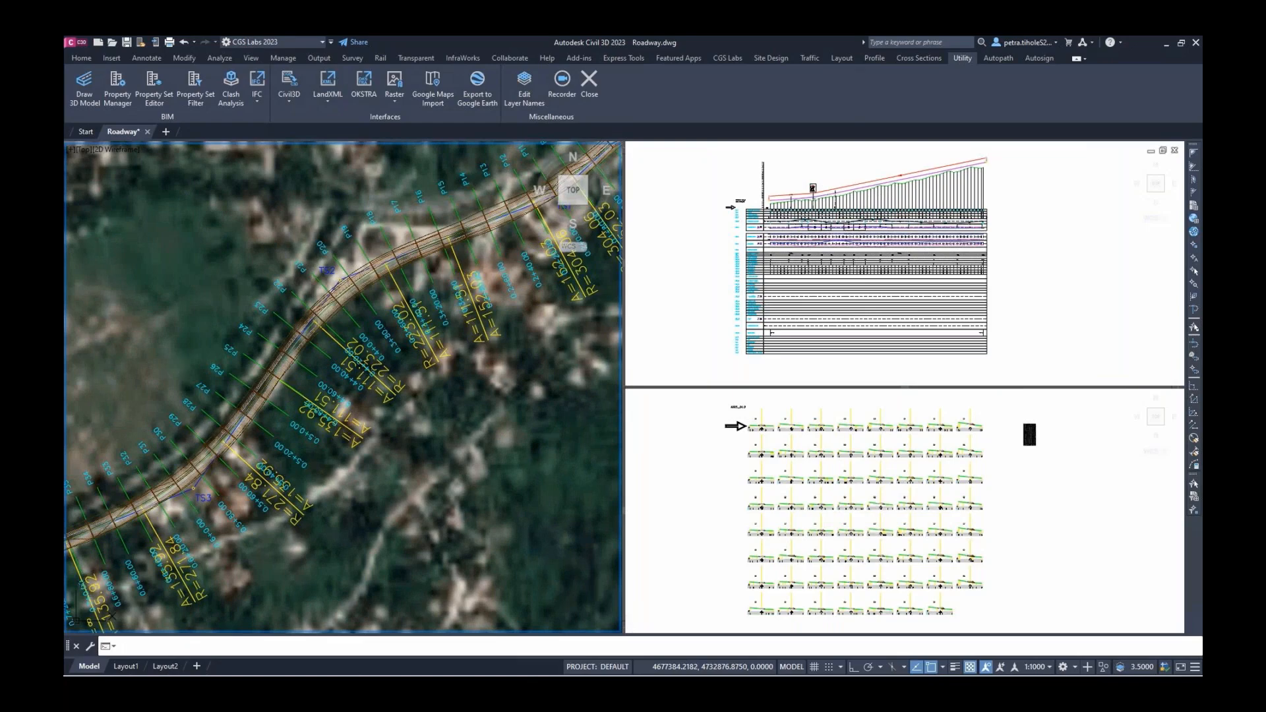
{"action": "middle_click_drag", "start_coordinate": [385, 382], "coordinate": [416, 369], "text": "shift"}
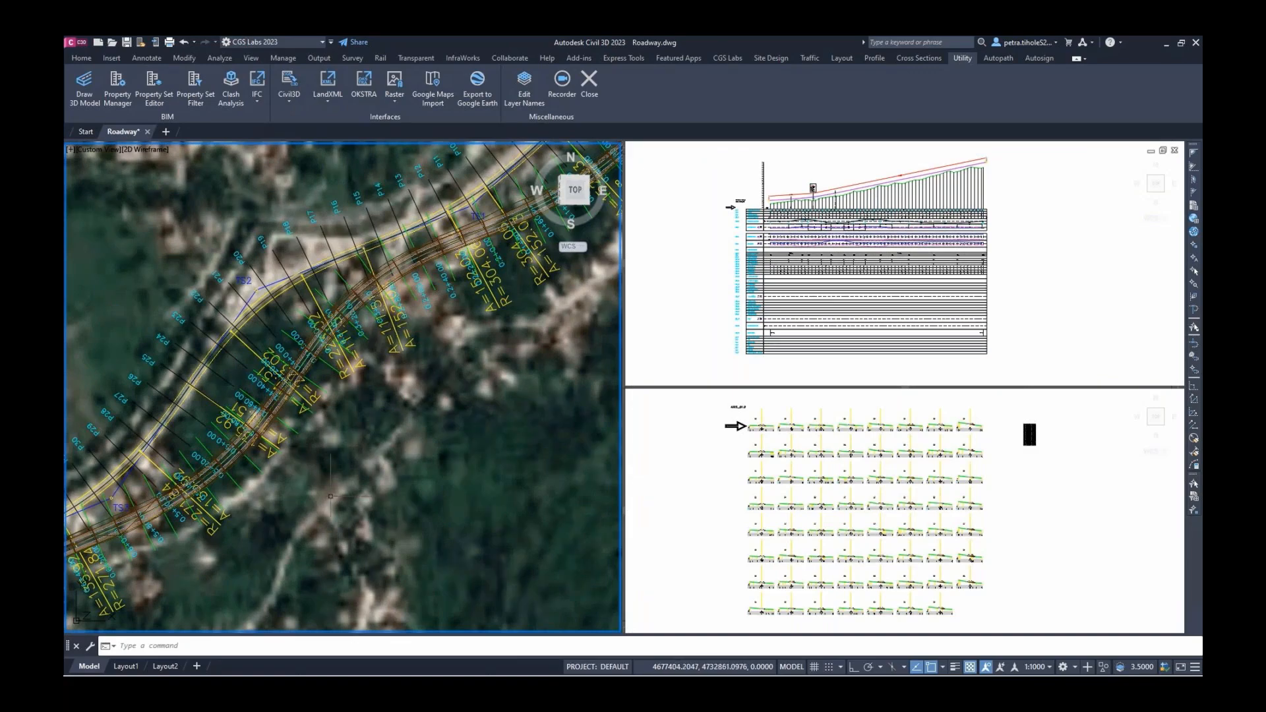
{"action": "middle_click_drag", "start_coordinate": [330, 496], "coordinate": [210, 409], "text": "shift"}
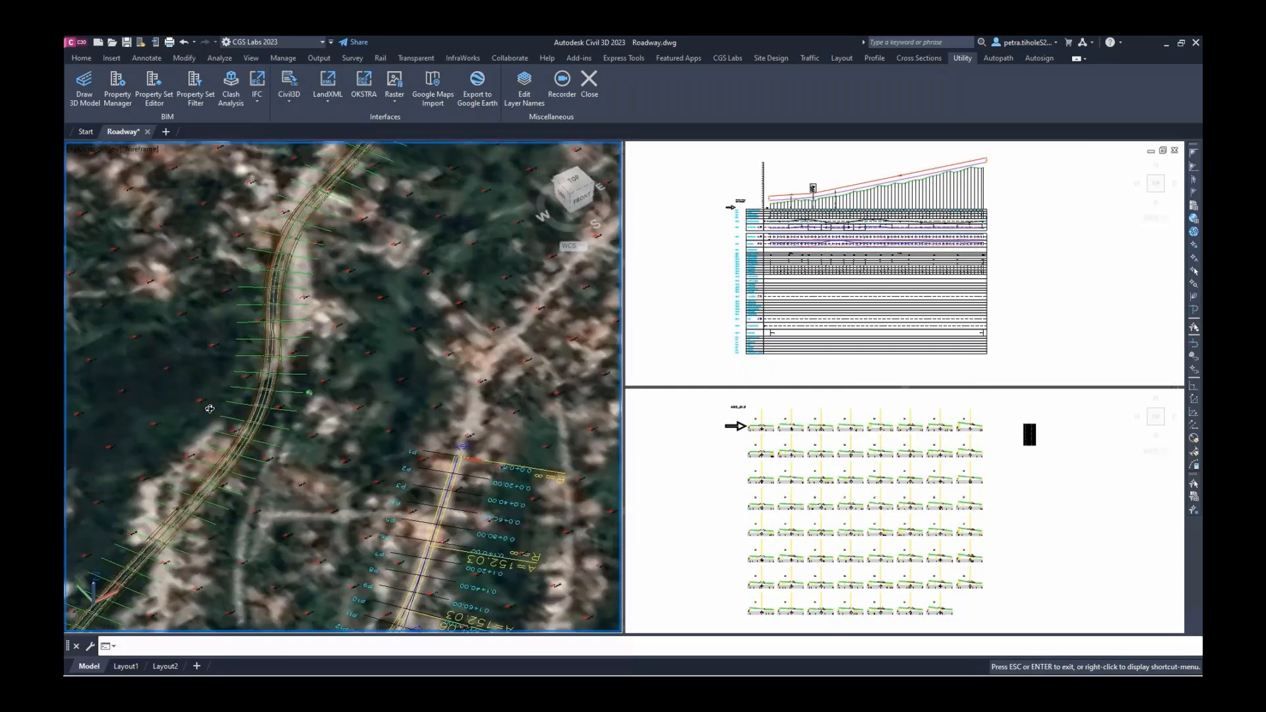
{"action": "key", "text": "Escape"}
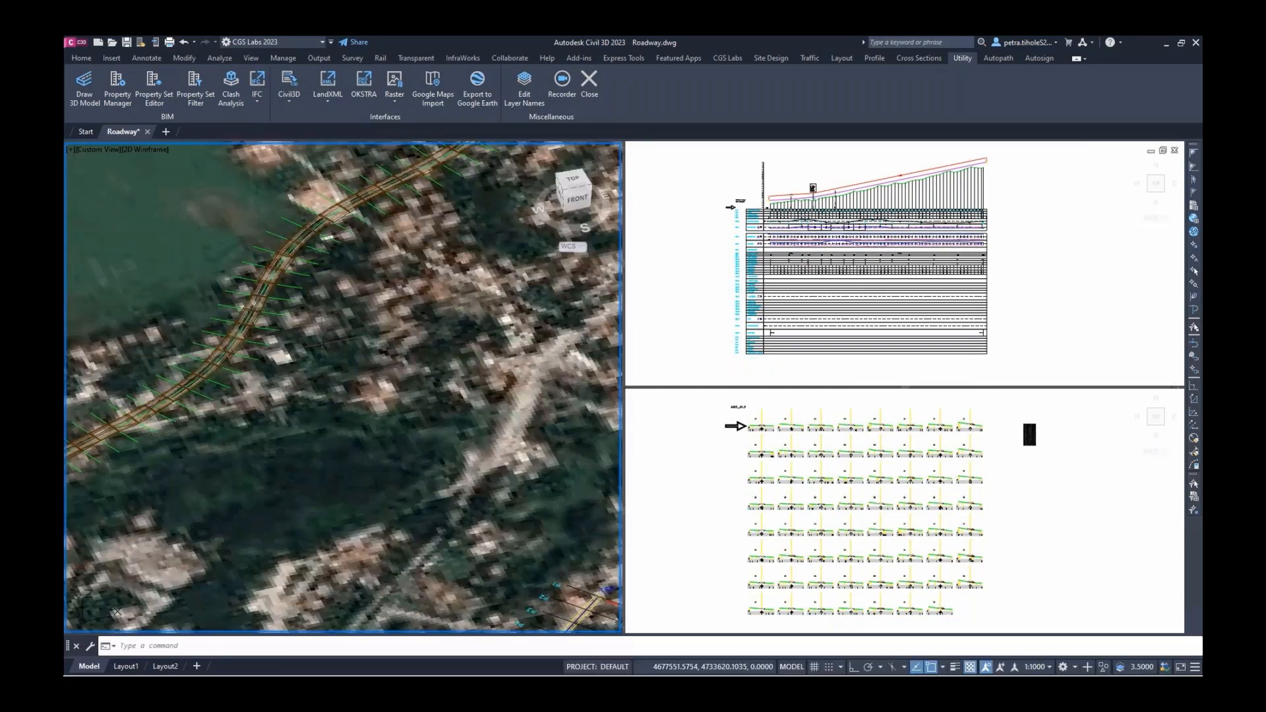
{"action": "scroll", "coordinate": [334, 370], "scroll_direction": "down", "scroll_amount": 5}
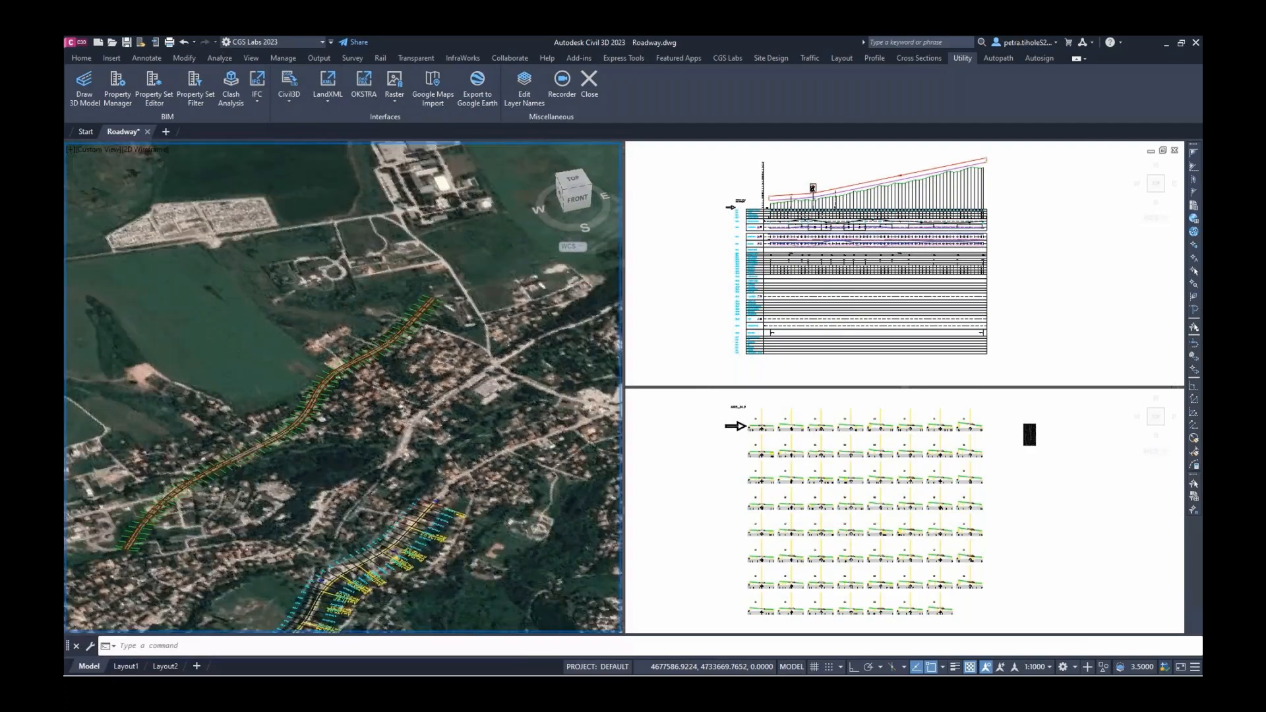
{"action": "scroll", "coordinate": [338, 316], "scroll_direction": "down", "scroll_amount": 5}
Window-select the aerial photo and hide it via Isolate Objects > Hide Selected Objects
{"action": "left_click", "coordinate": [266, 207]}
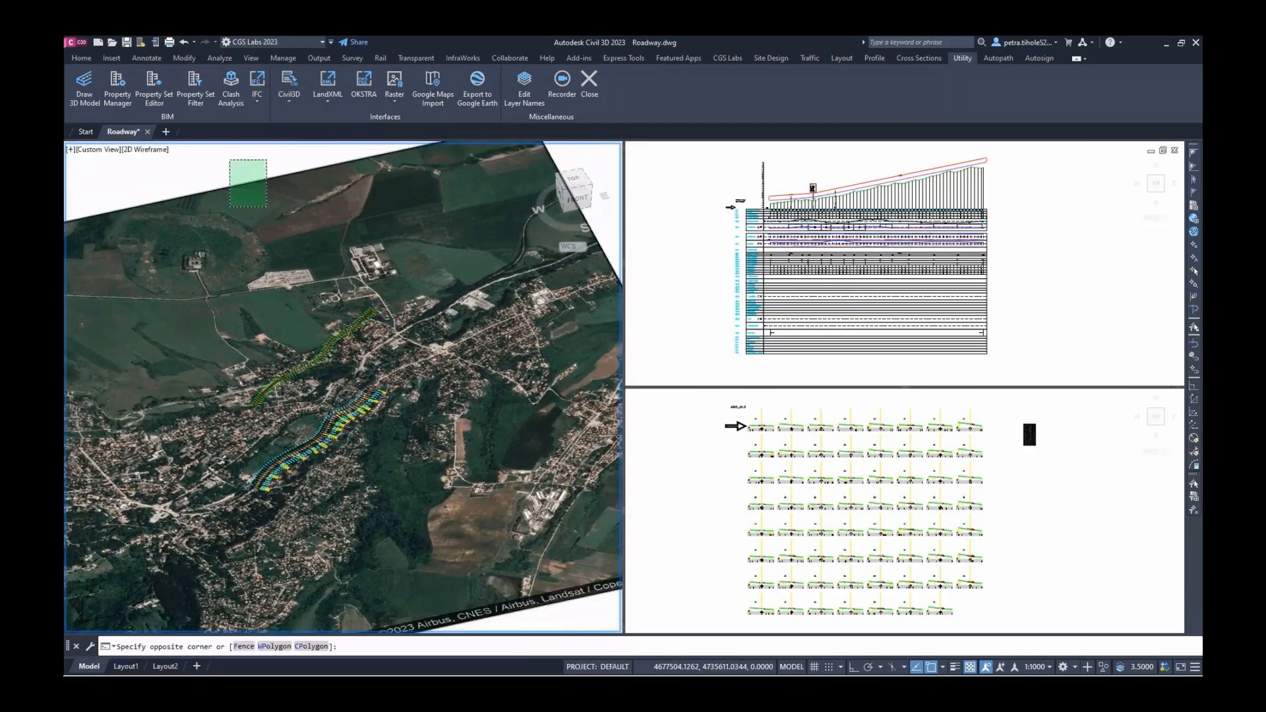
{"action": "left_click", "coordinate": [229, 159]}
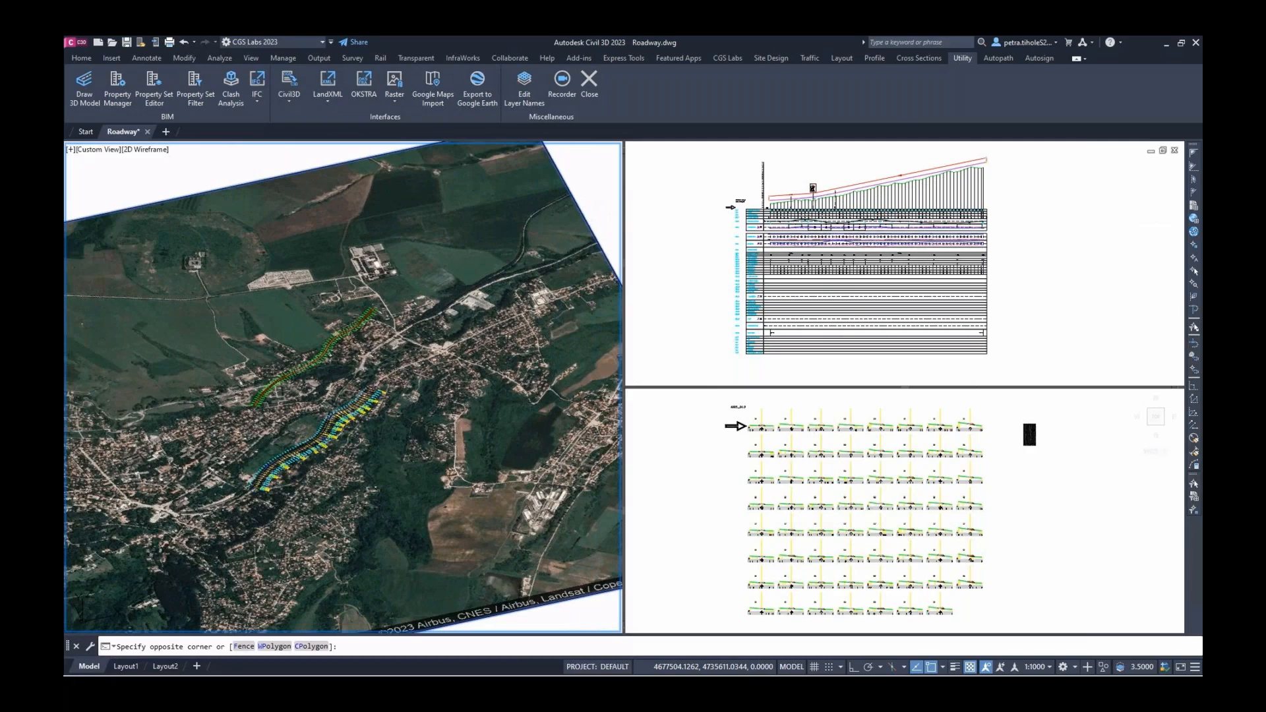
{"action": "right_click", "coordinate": [301, 287]}
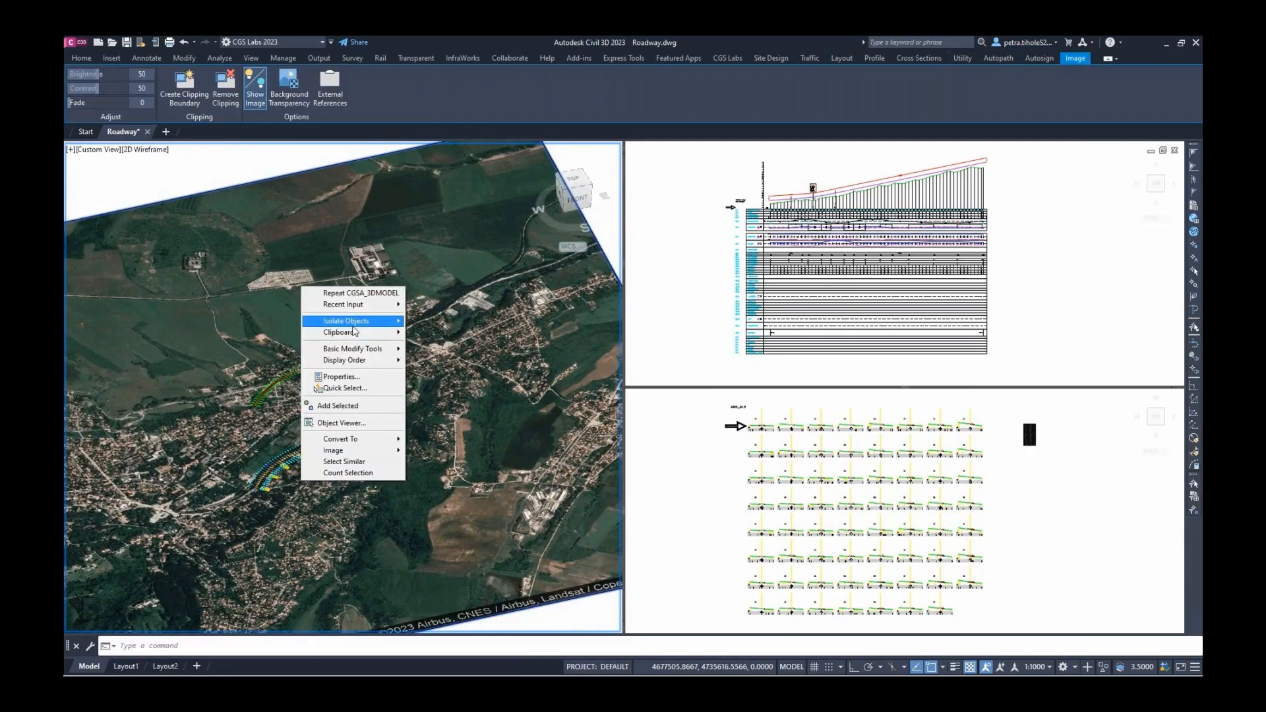
{"action": "mouse_move", "coordinate": [356, 322]}
{"action": "left_click", "coordinate": [449, 336]}
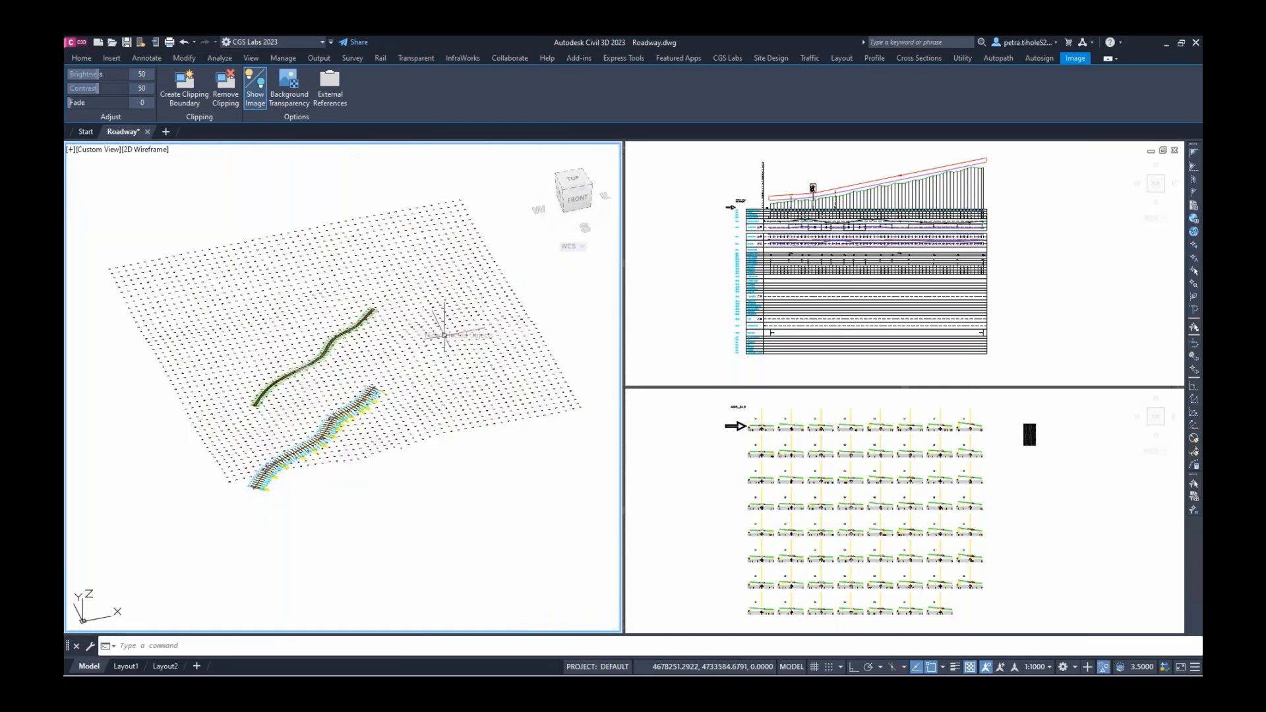
{"action": "scroll", "coordinate": [305, 360], "scroll_direction": "up", "scroll_amount": 6}
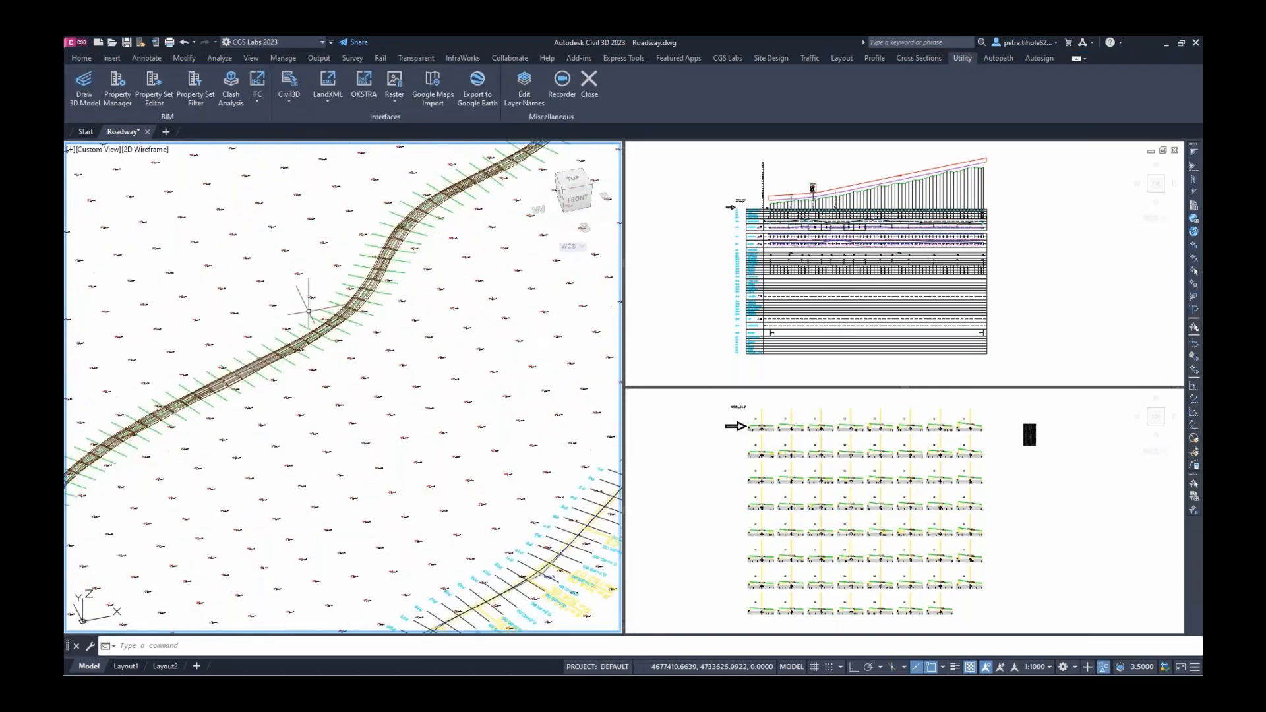
Switch the viewport to Shaded and zoom and orbit in close on the layered pavement solids
{"action": "left_click", "coordinate": [146, 149]}
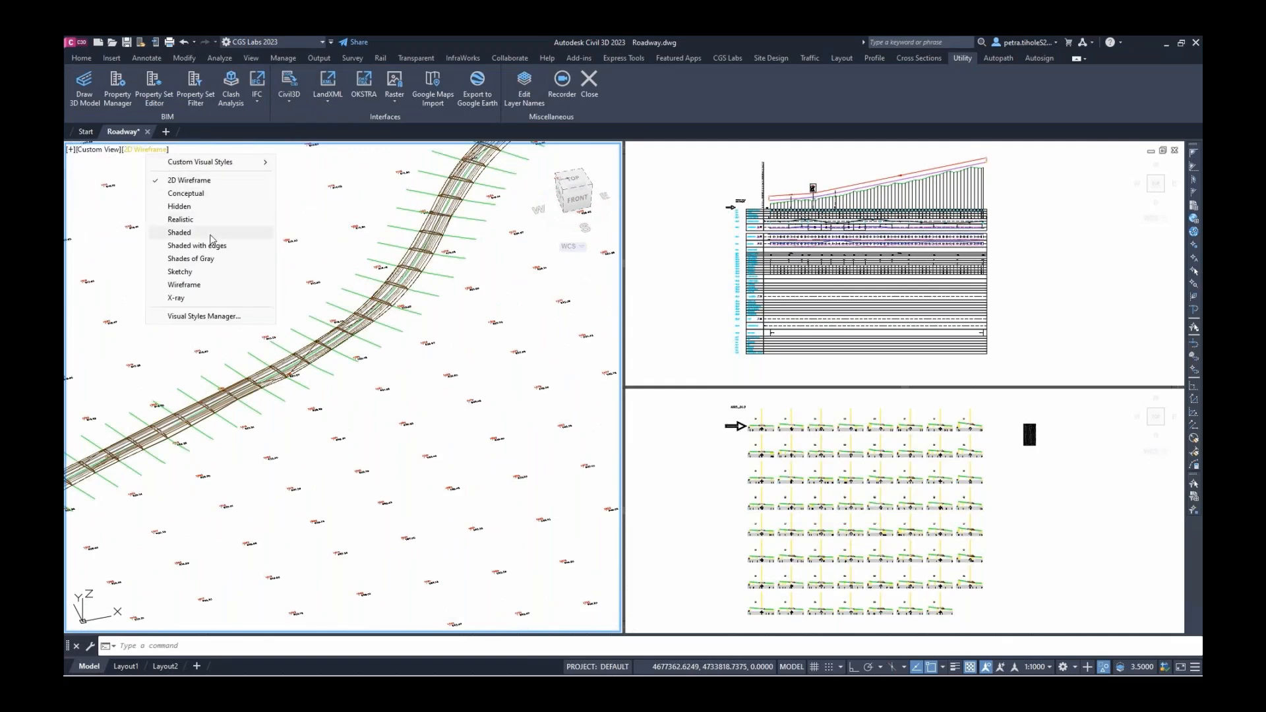
{"action": "key", "text": "Escape"}
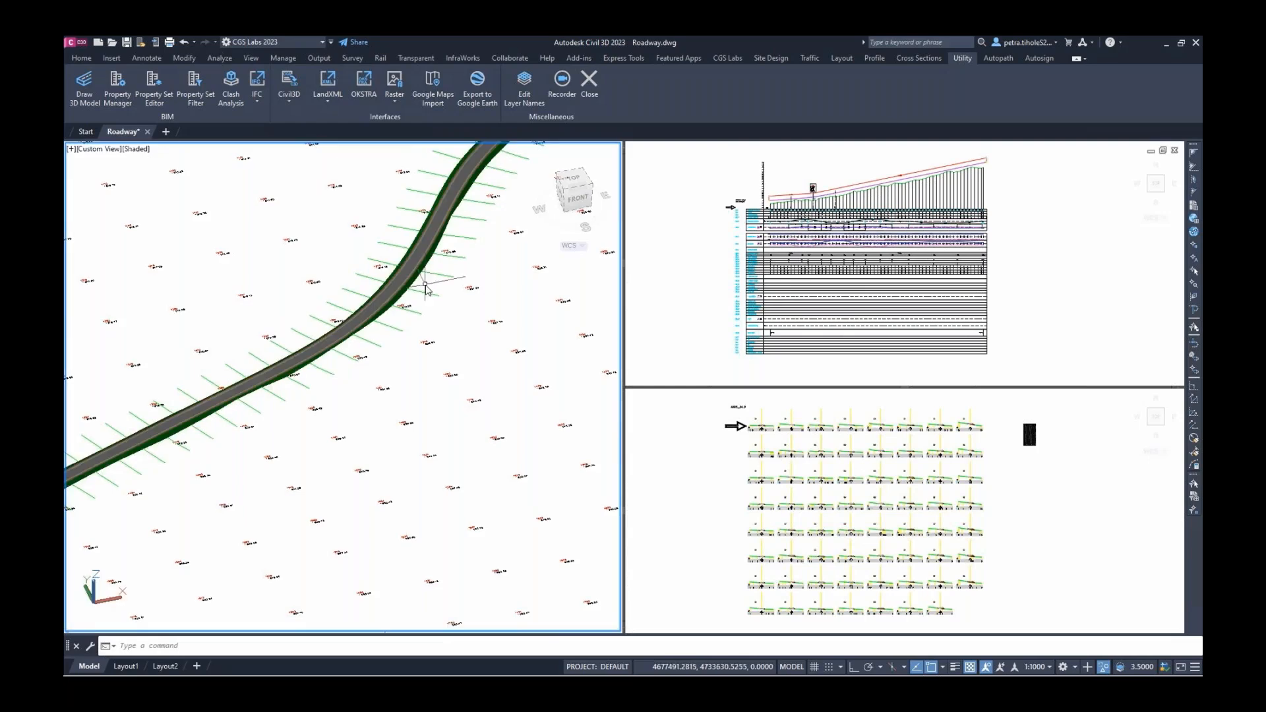
{"action": "scroll", "coordinate": [421, 288], "scroll_direction": "up", "scroll_amount": 1}
{"action": "scroll", "coordinate": [421, 289], "scroll_direction": "up", "scroll_amount": 5}
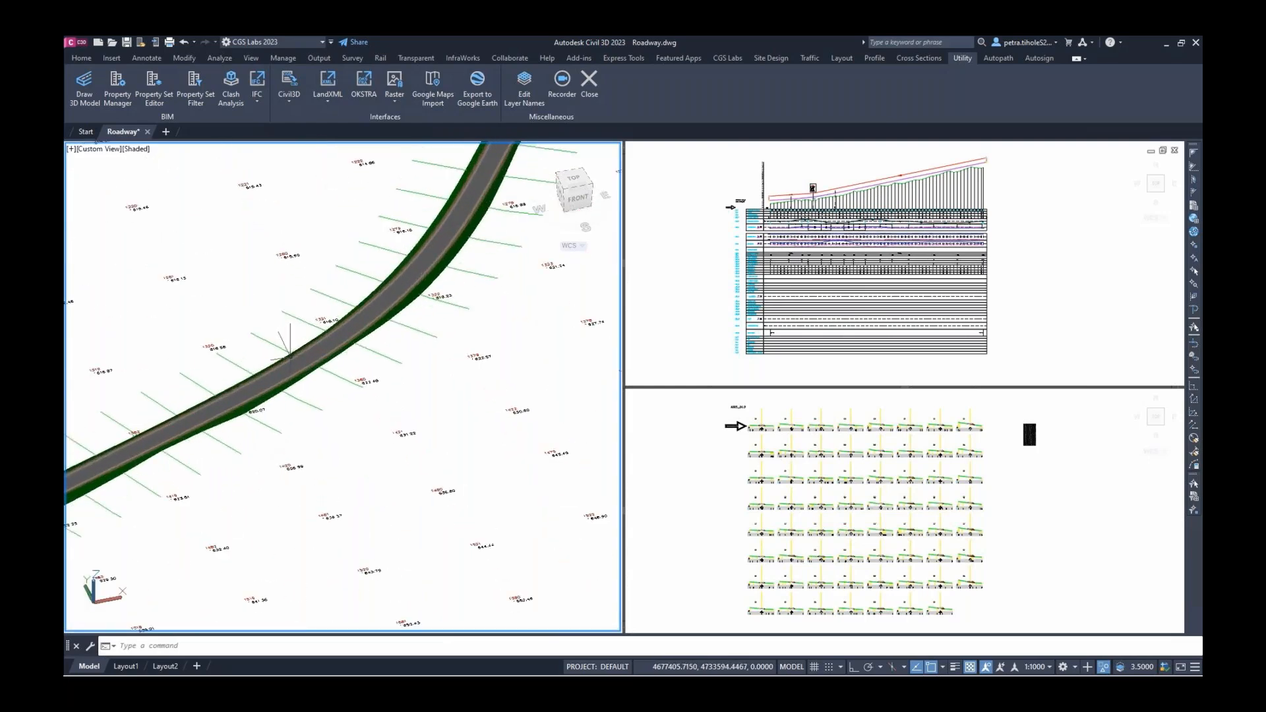
{"action": "scroll", "coordinate": [268, 374], "scroll_direction": "up", "scroll_amount": 5}
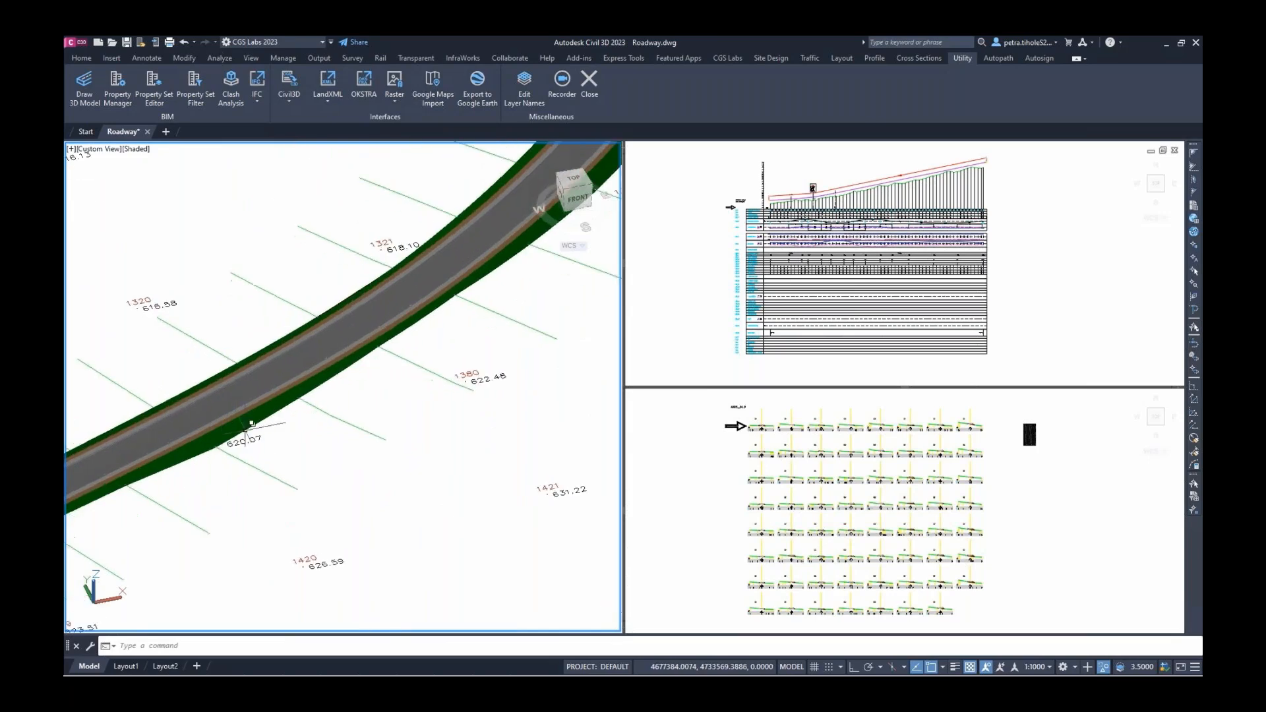
{"action": "middle_click_drag", "start_coordinate": [260, 397], "coordinate": [485, 432], "text": "shift"}
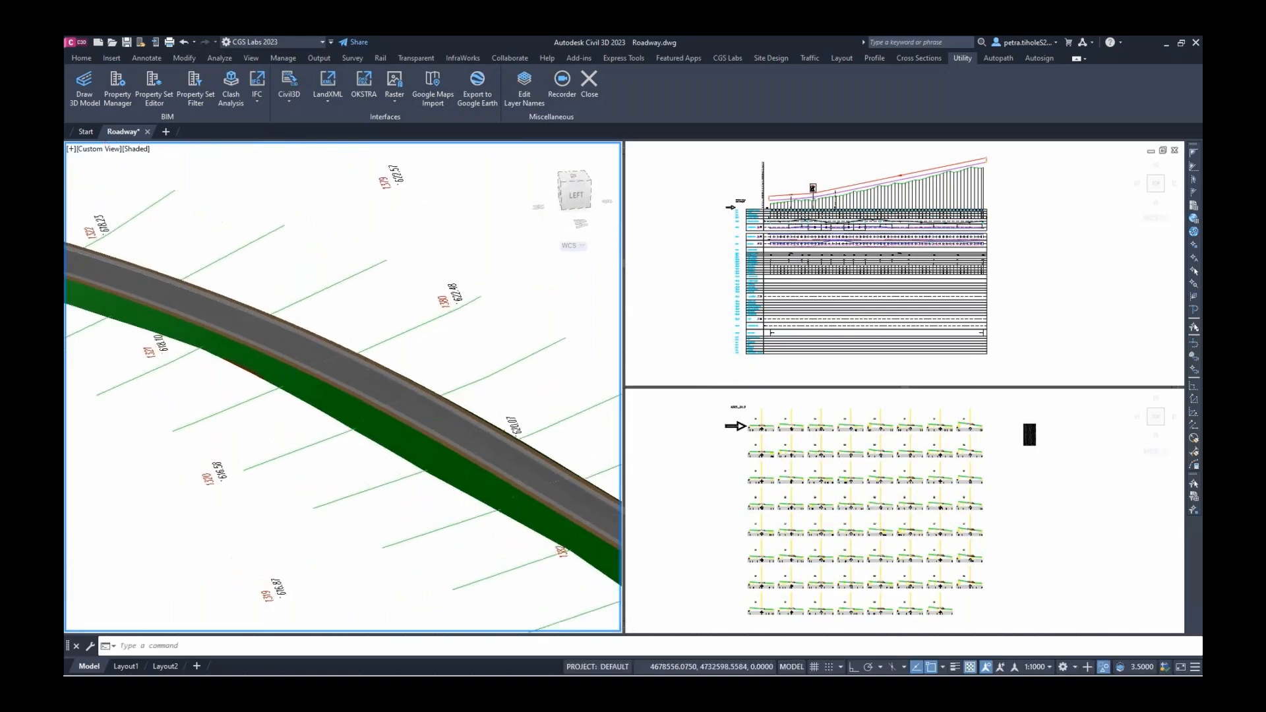
{"action": "scroll", "coordinate": [356, 398], "scroll_direction": "up", "scroll_amount": 4}
{"action": "scroll", "coordinate": [350, 352], "scroll_direction": "up", "scroll_amount": 2}
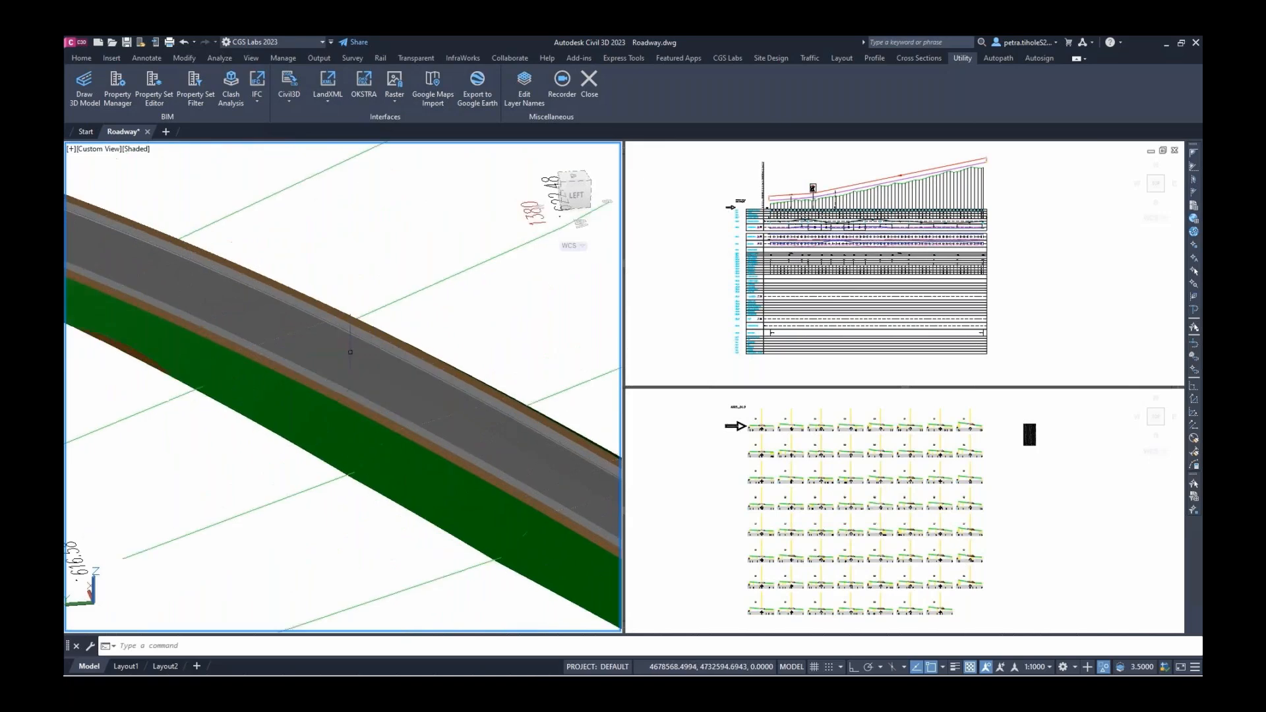
{"action": "scroll", "coordinate": [350, 352], "scroll_direction": "up", "scroll_amount": 2}
{"action": "middle_click_drag", "start_coordinate": [351, 352], "coordinate": [354, 367]}
{"action": "scroll", "coordinate": [277, 307], "scroll_direction": "down", "scroll_amount": 1}
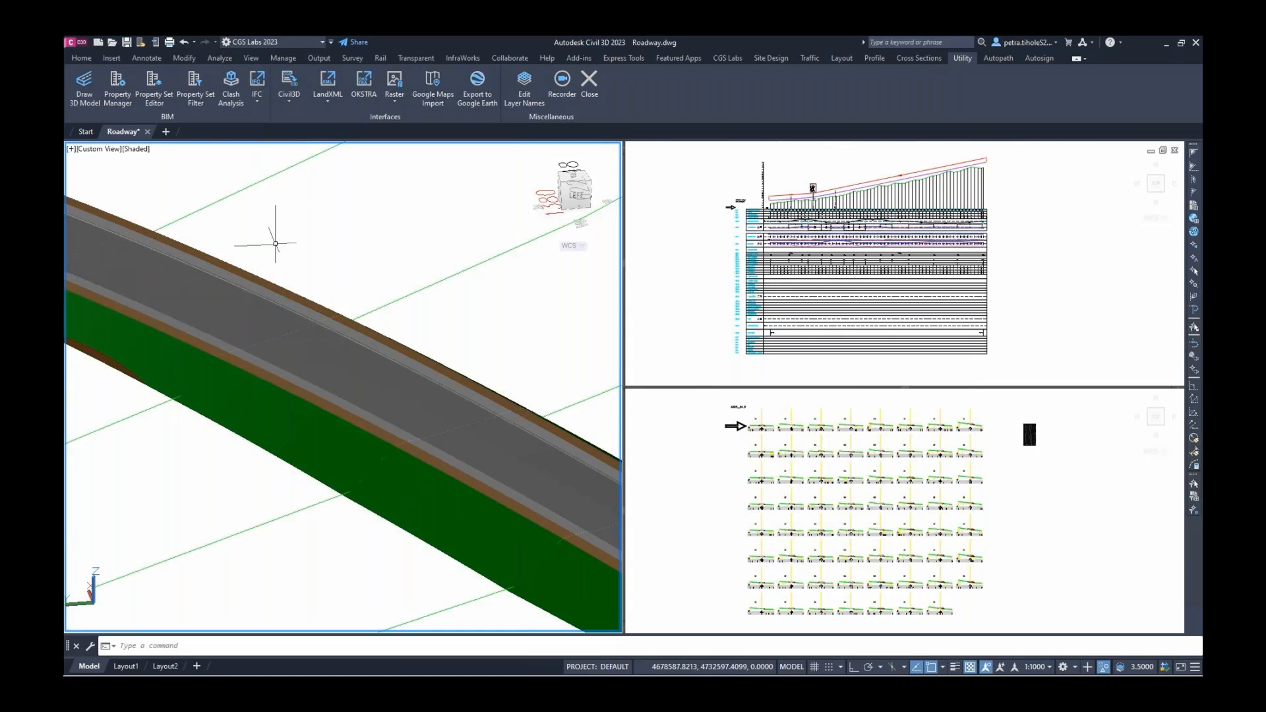
Open Property Set Editor and select all similar surface-course solids of the road
{"action": "left_click", "coordinate": [154, 88]}
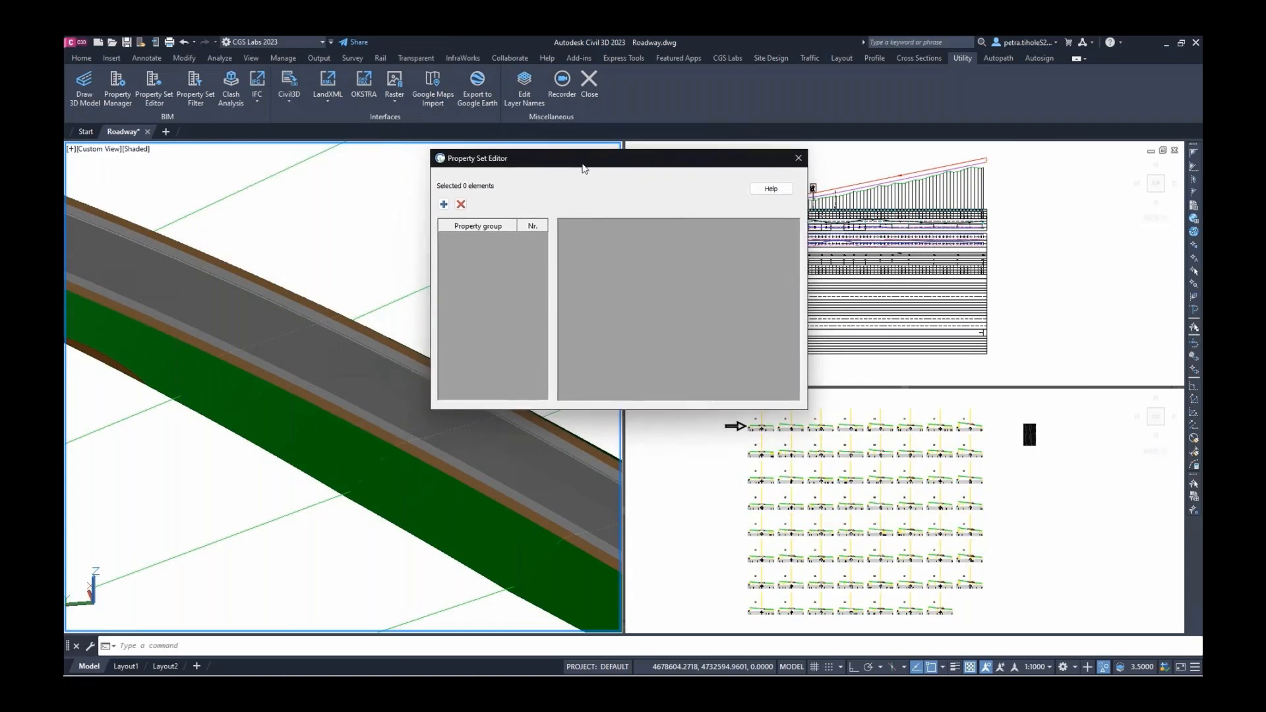
{"action": "left_click", "coordinate": [334, 342]}
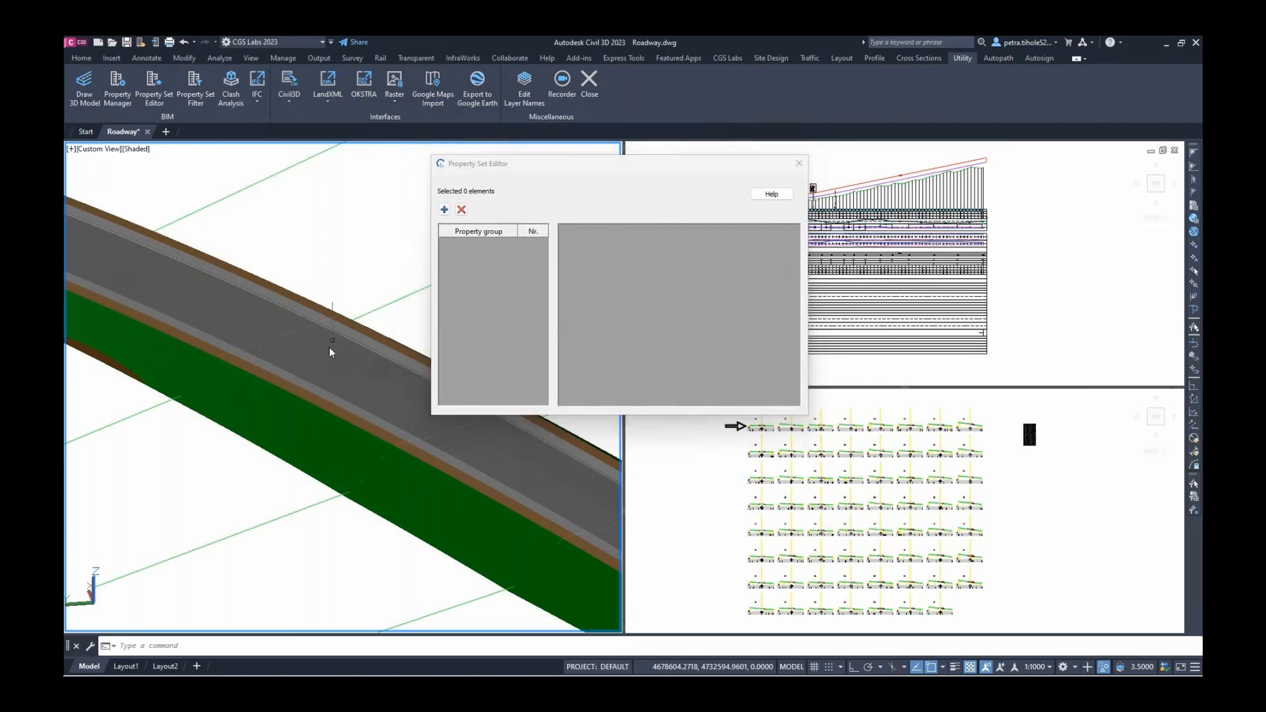
{"action": "left_click", "coordinate": [393, 389]}
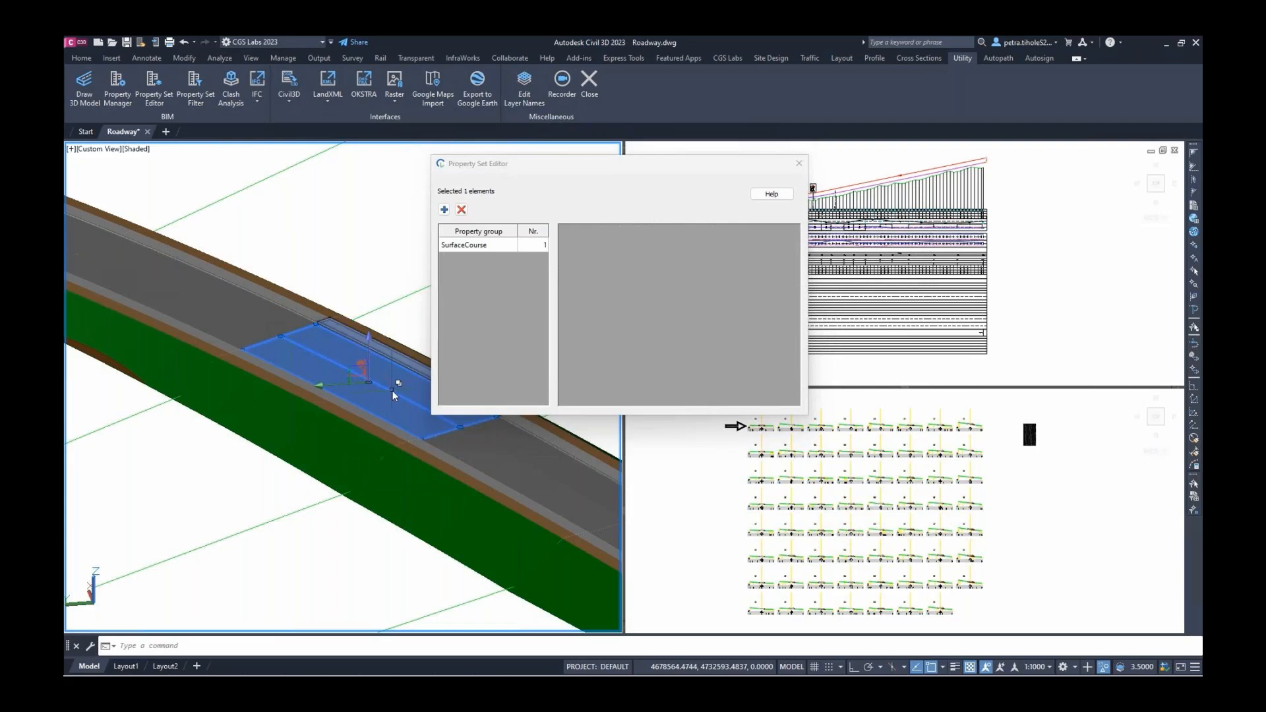
{"action": "right_click", "coordinate": [341, 233]}
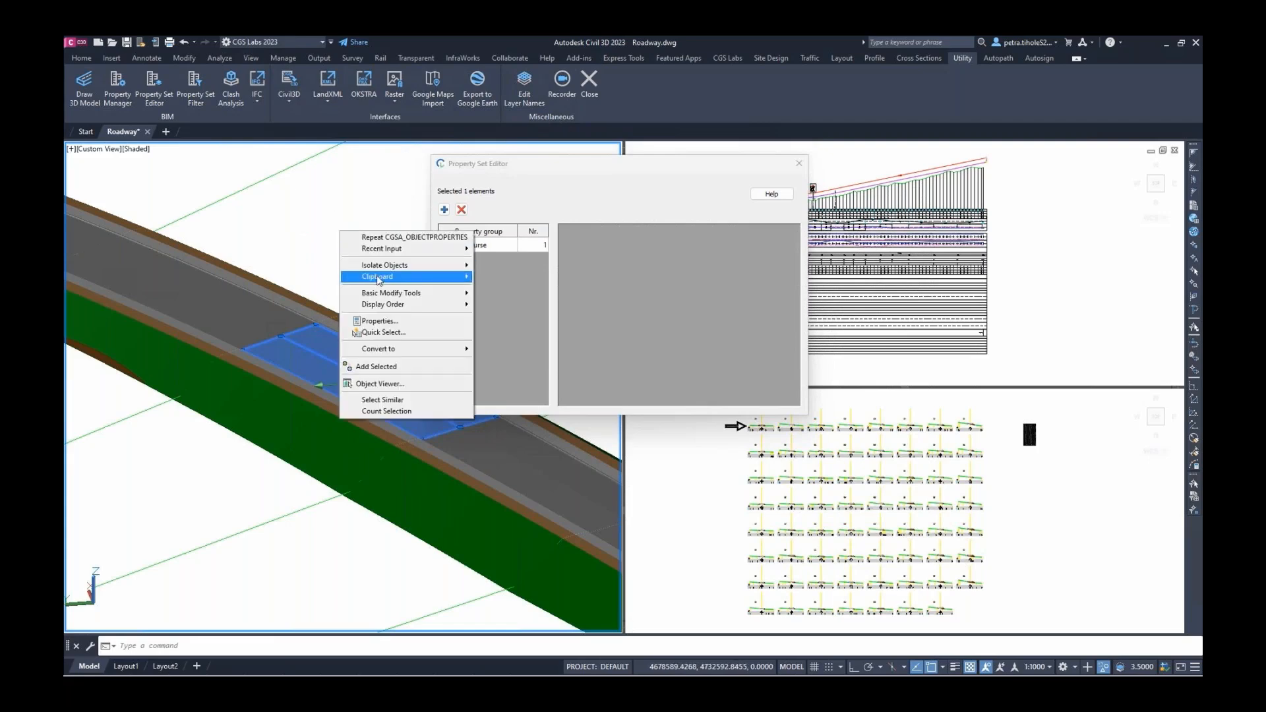
{"action": "left_click", "coordinate": [394, 400]}
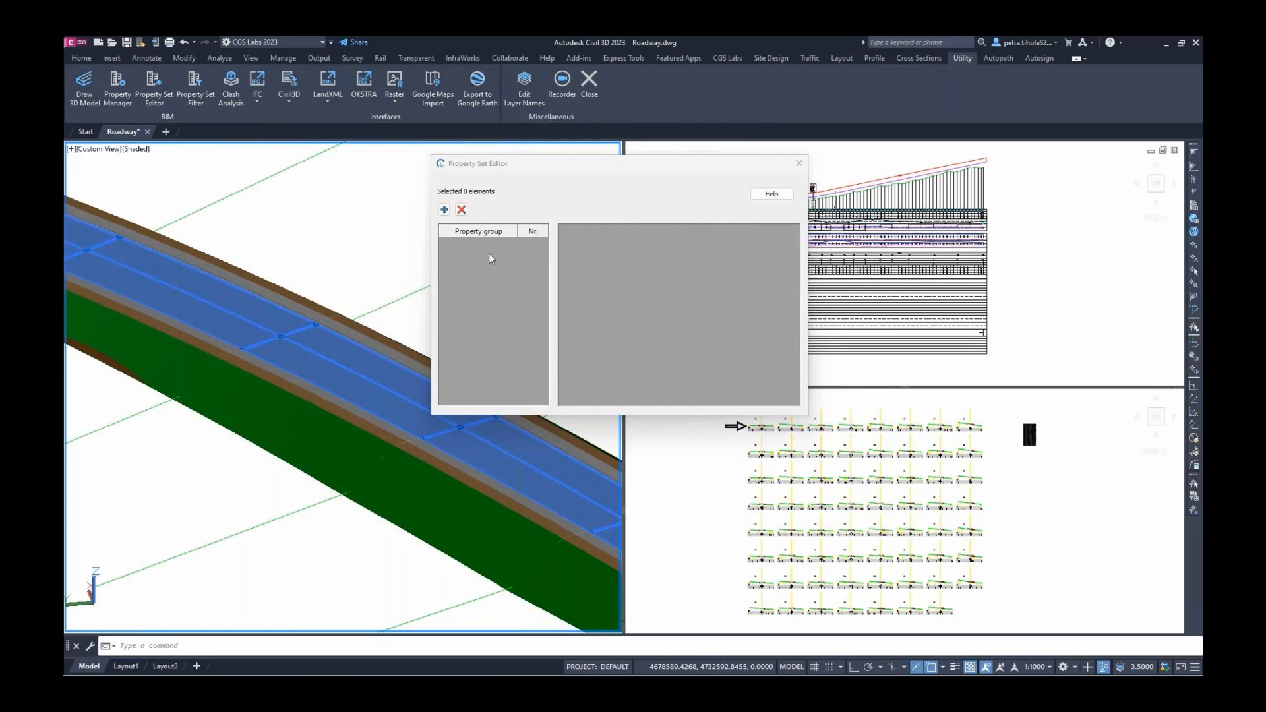
{"action": "left_click", "coordinate": [491, 245]}
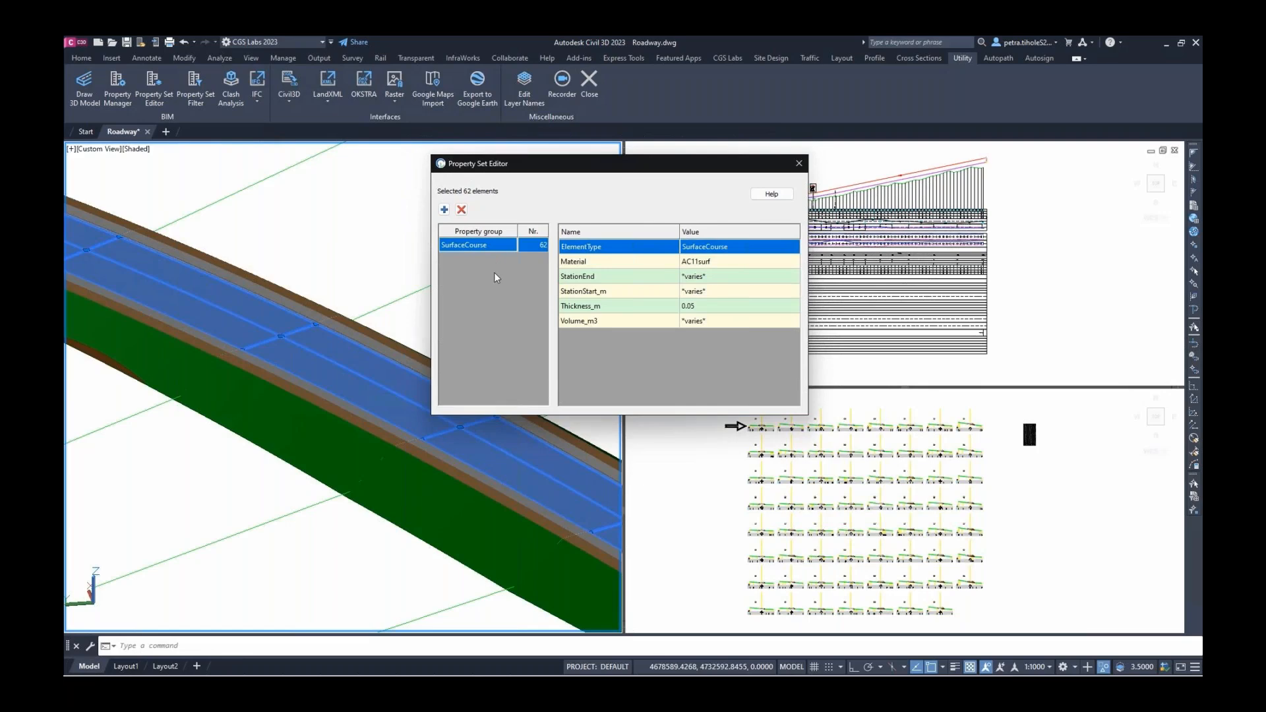
Add the Project property set to the selection and set Plan to 1000
{"action": "left_click", "coordinate": [443, 210]}
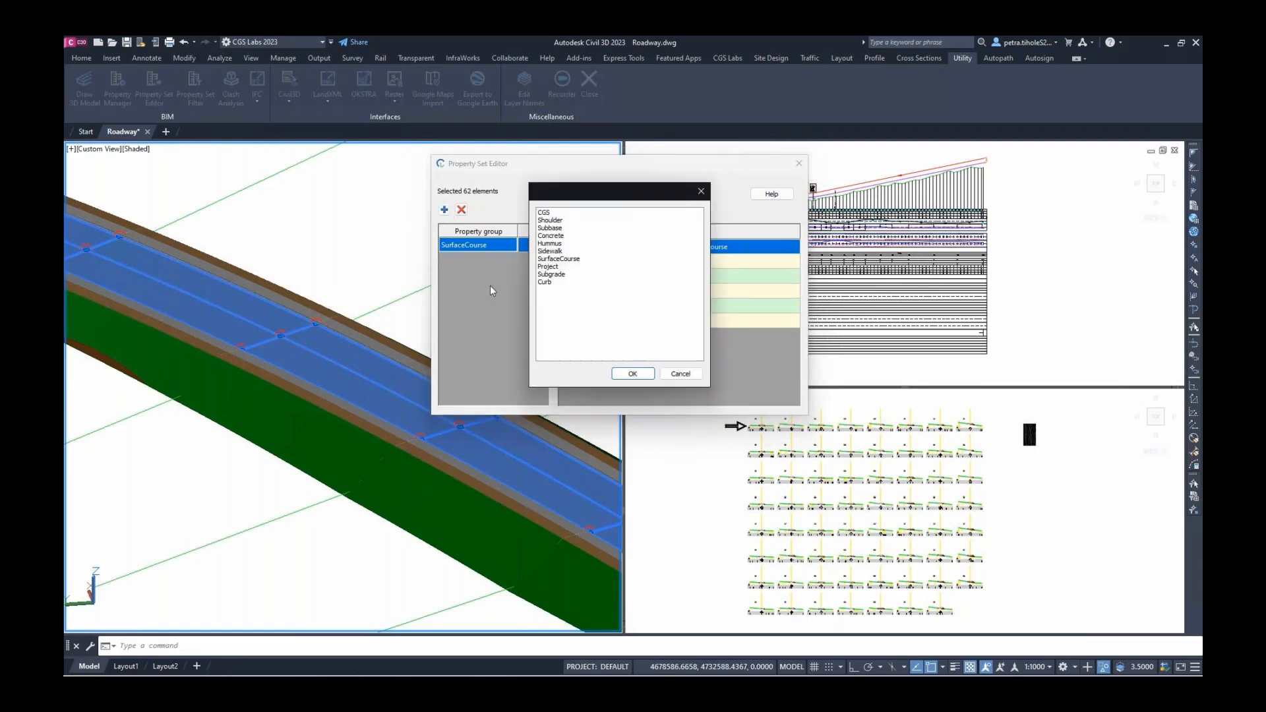
{"action": "left_click", "coordinate": [554, 267]}
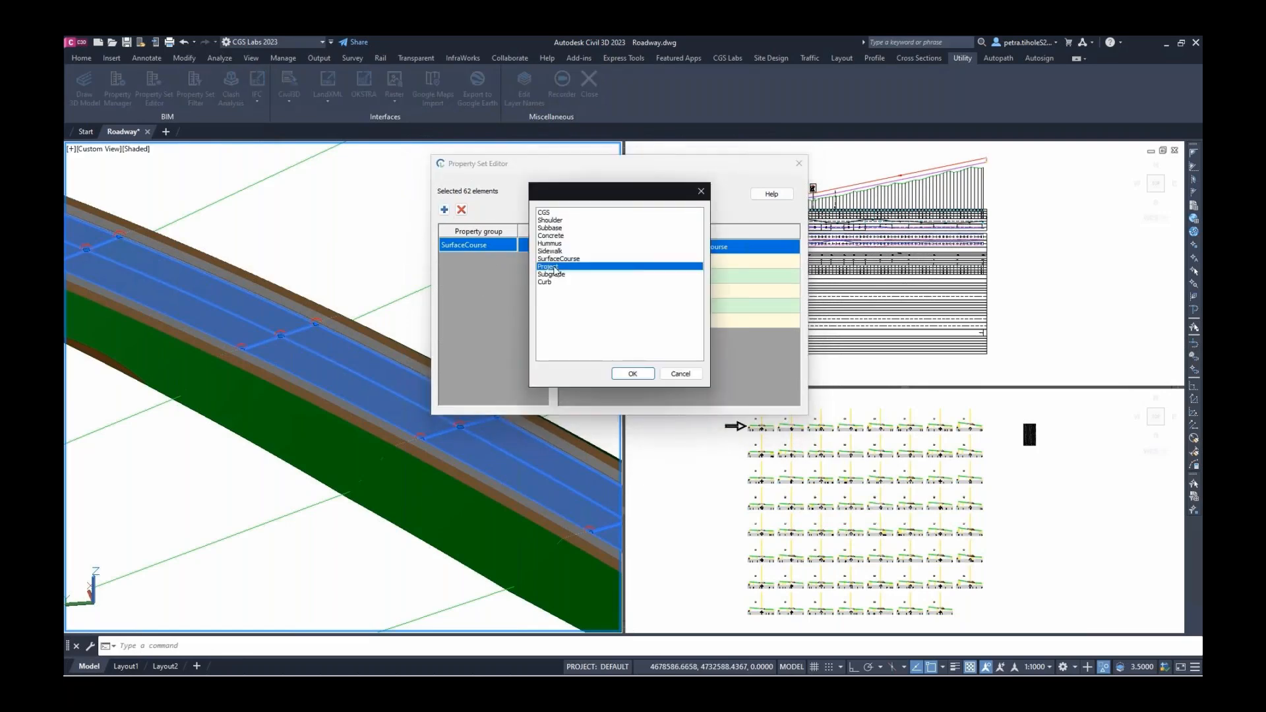
{"action": "left_click", "coordinate": [633, 374]}
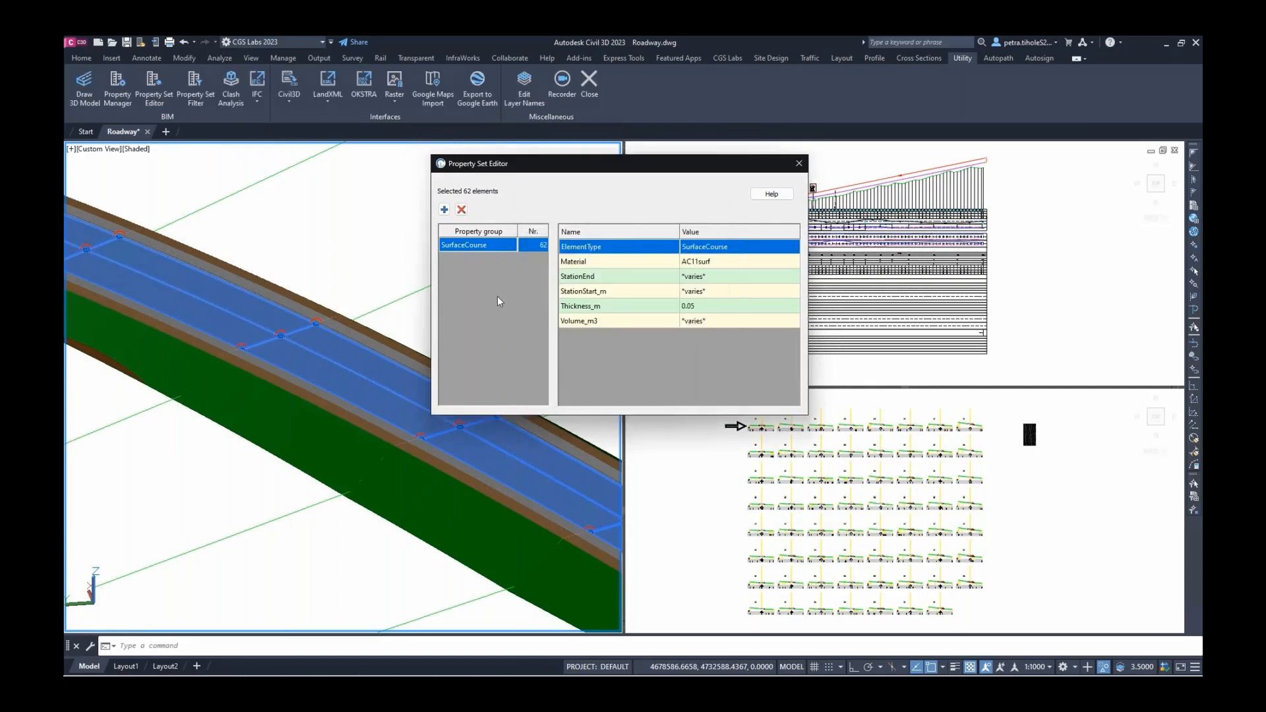
{"action": "left_click", "coordinate": [504, 260]}
{"action": "left_click", "coordinate": [757, 247]}
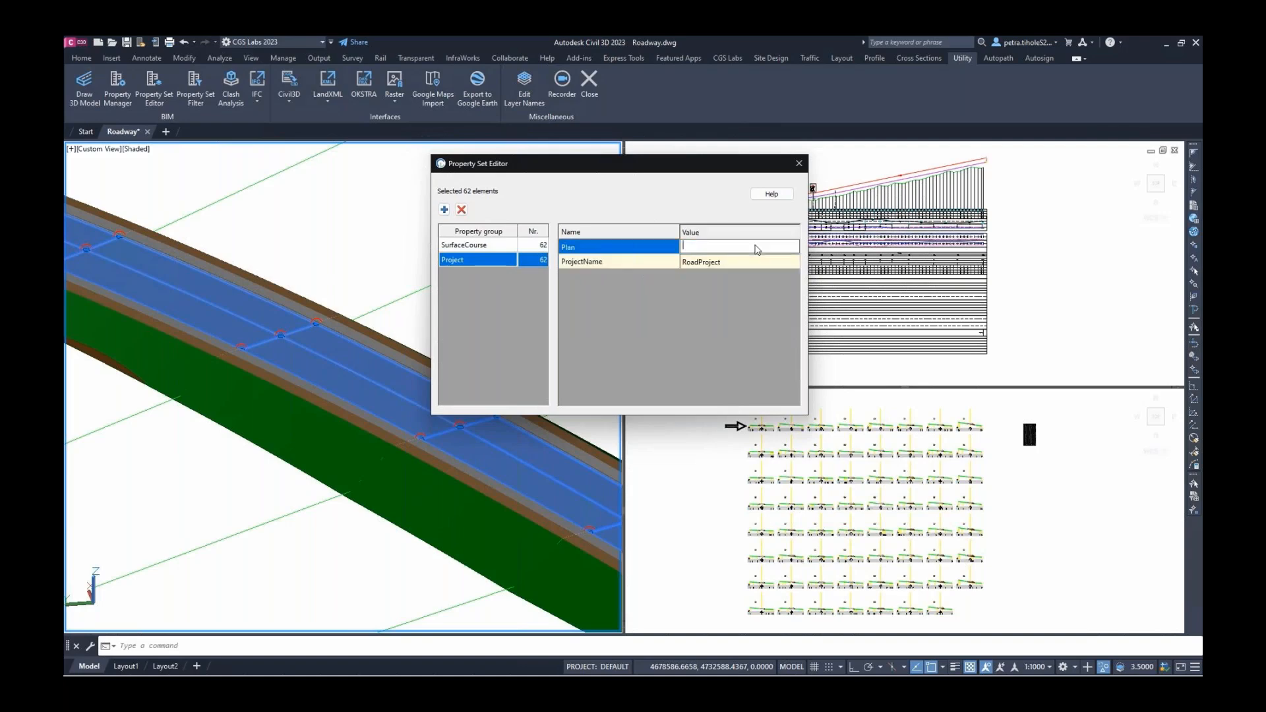
{"action": "type", "text": "1000"}
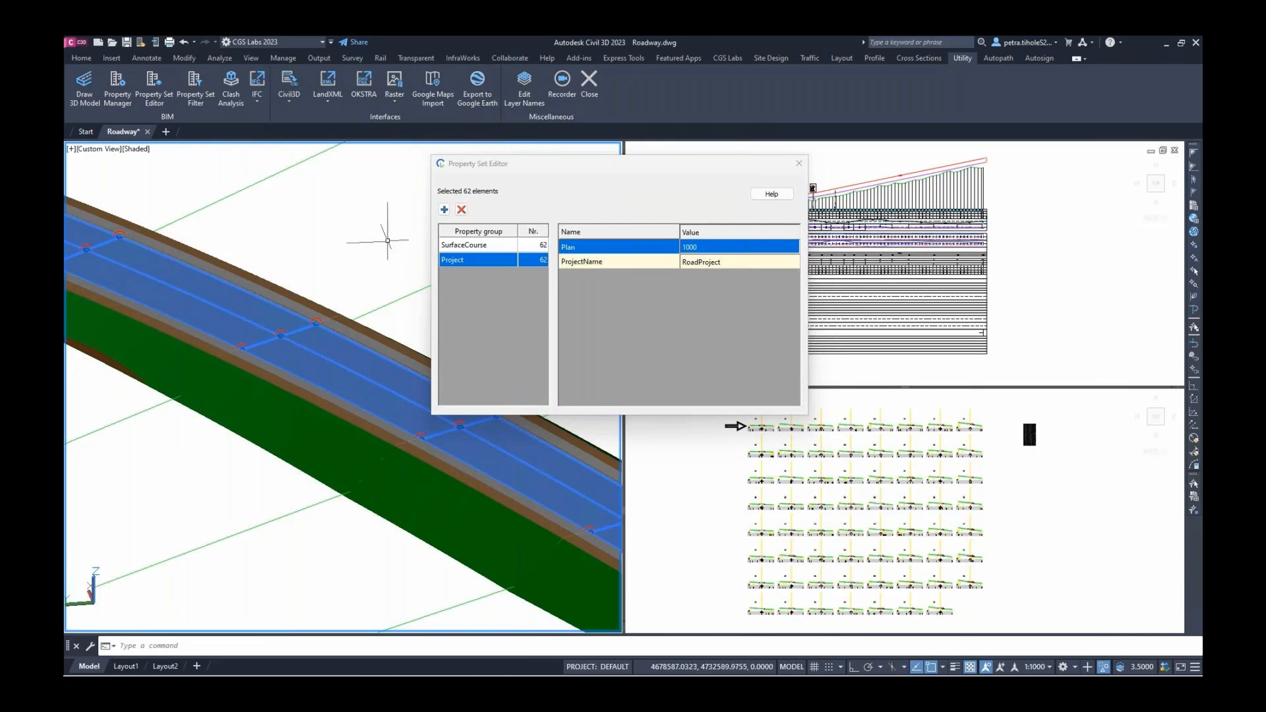
Check a single surface-course solid's StationEnd and StationStart_m values, then close the editor
{"action": "key", "text": "Escape"}
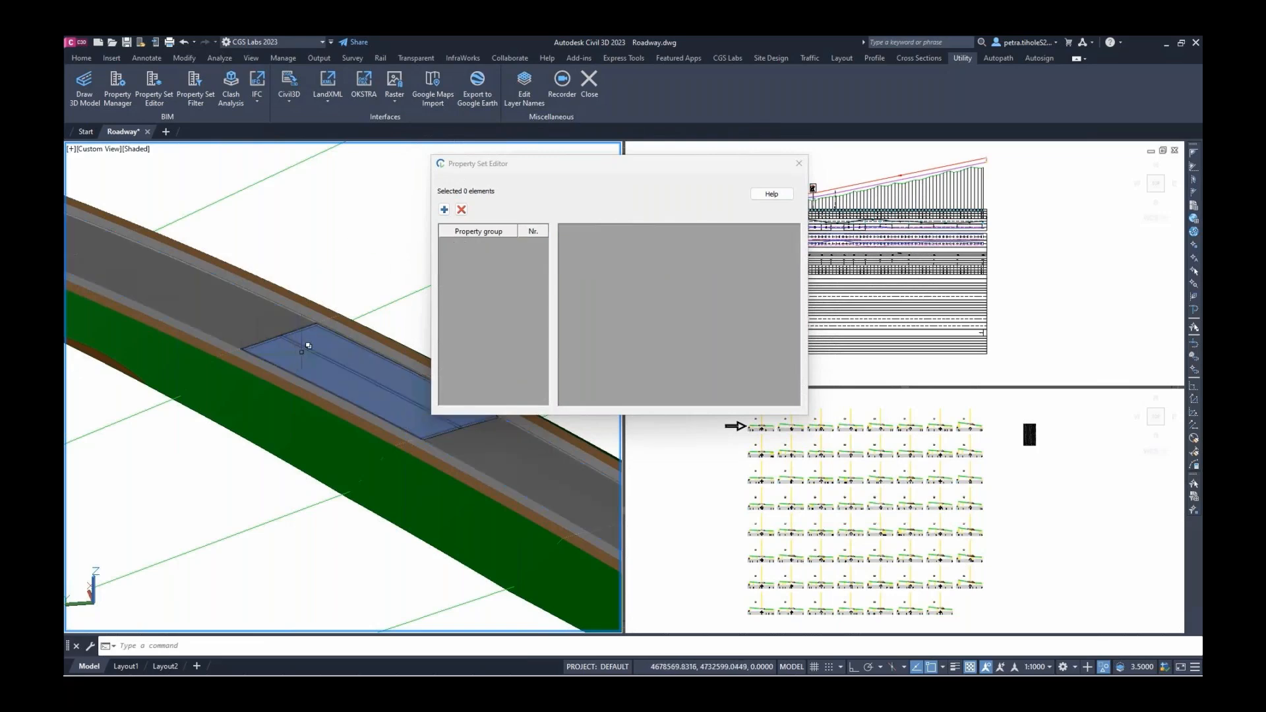
{"action": "left_click", "coordinate": [360, 367]}
{"action": "left_click", "coordinate": [362, 398]}
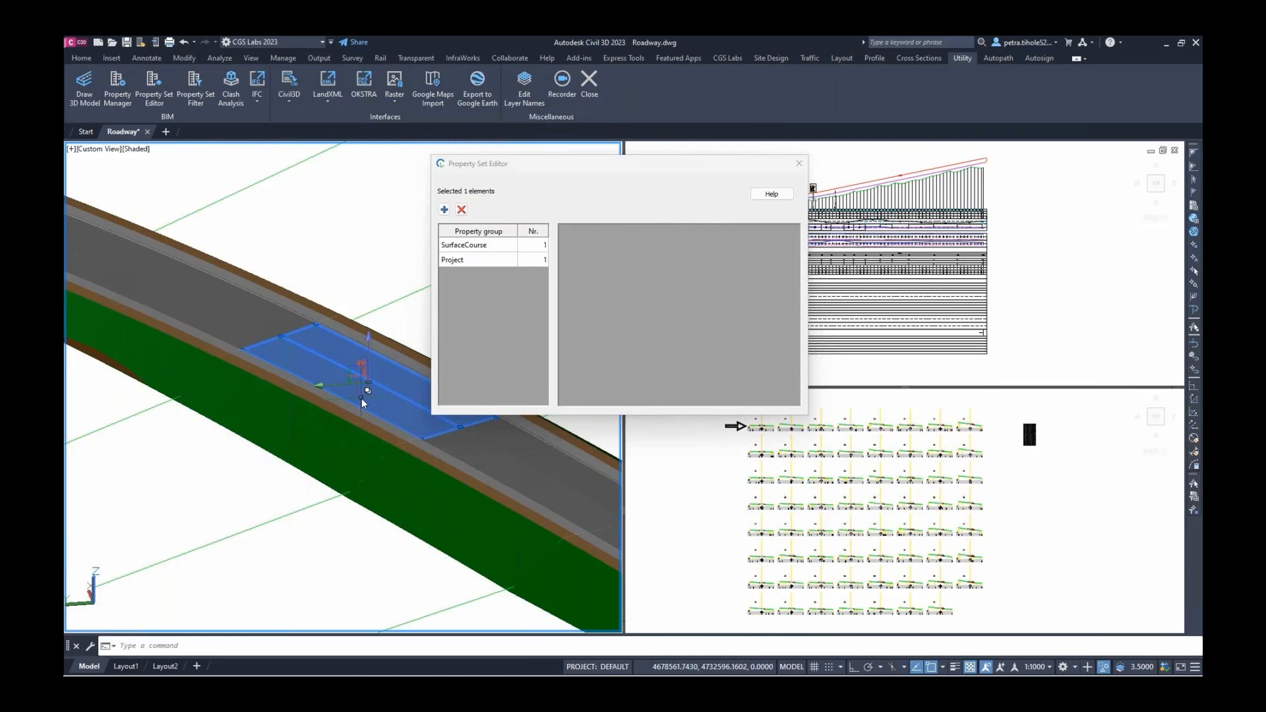
{"action": "left_click", "coordinate": [485, 246]}
{"action": "left_click", "coordinate": [725, 277]}
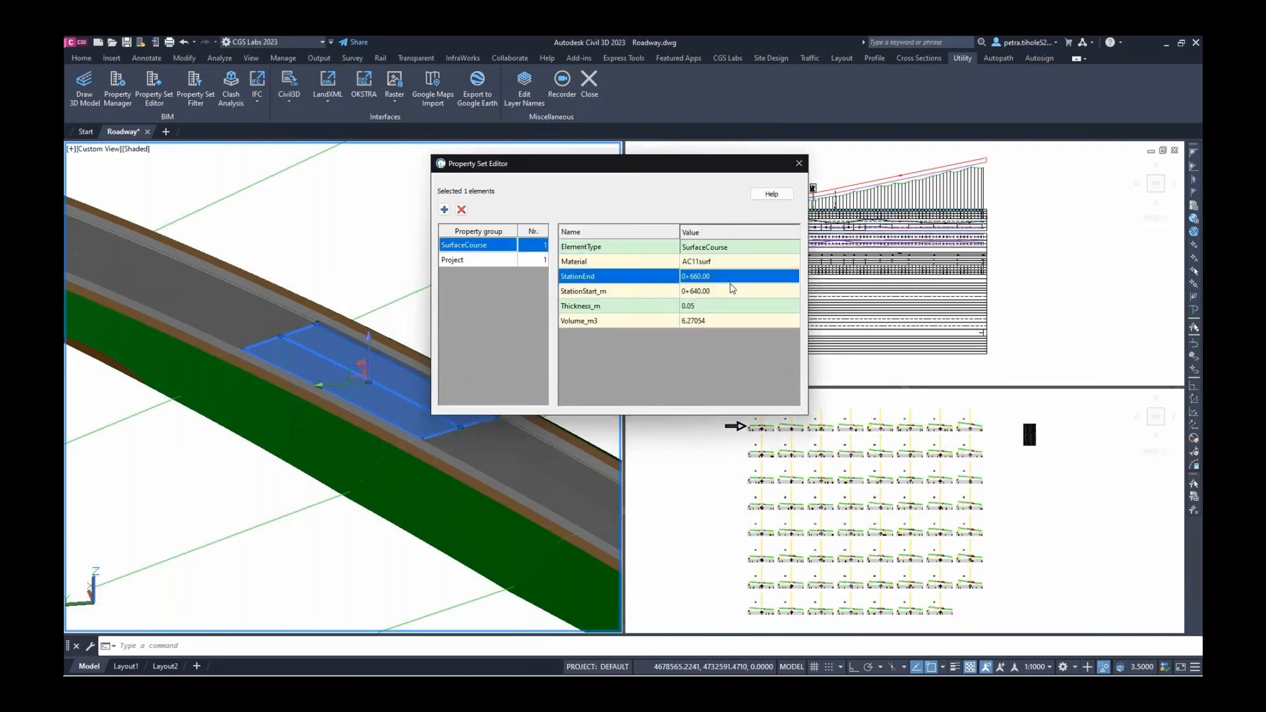
{"action": "left_click", "coordinate": [732, 291]}
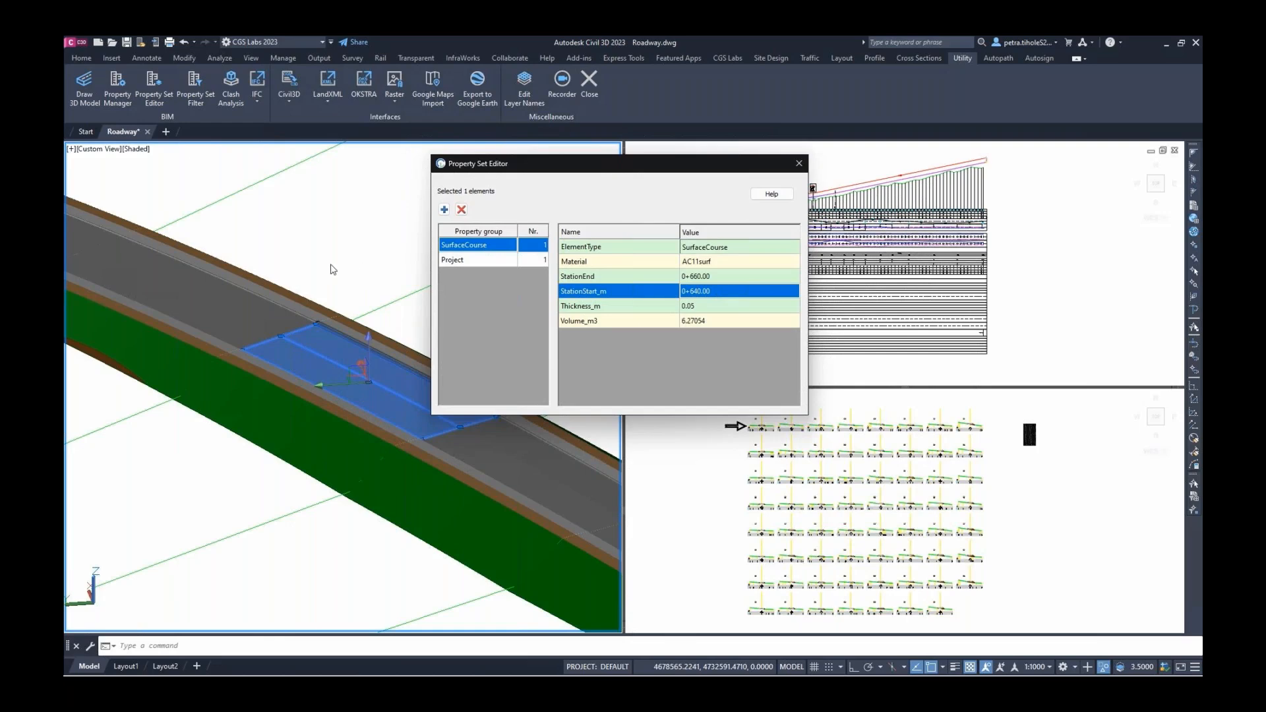
{"action": "key", "text": "Escape"}
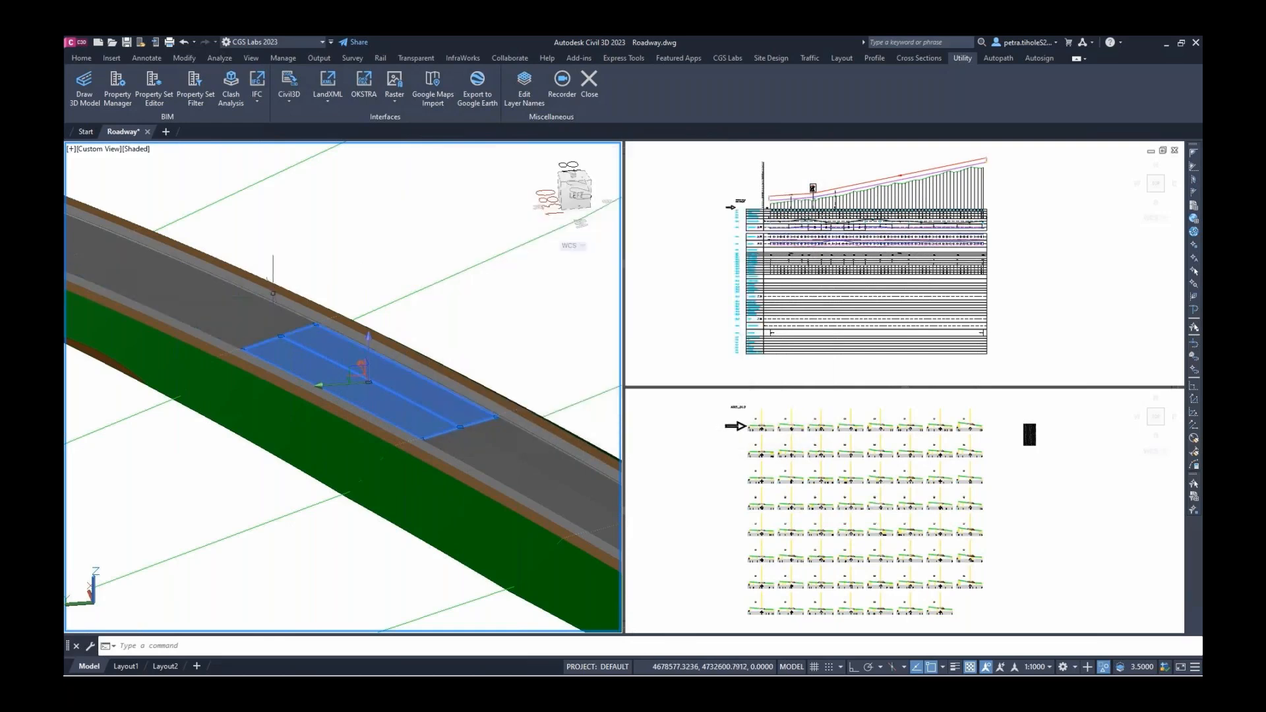